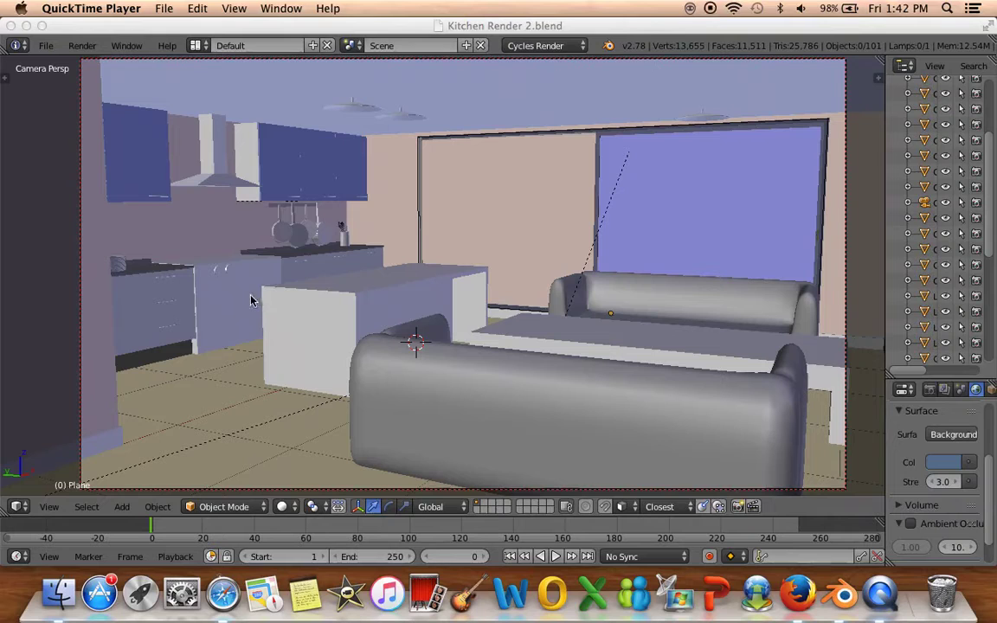
Orbit and zoom out to view the whole house and ground, then return to the kitchen camera view
click(602, 32)
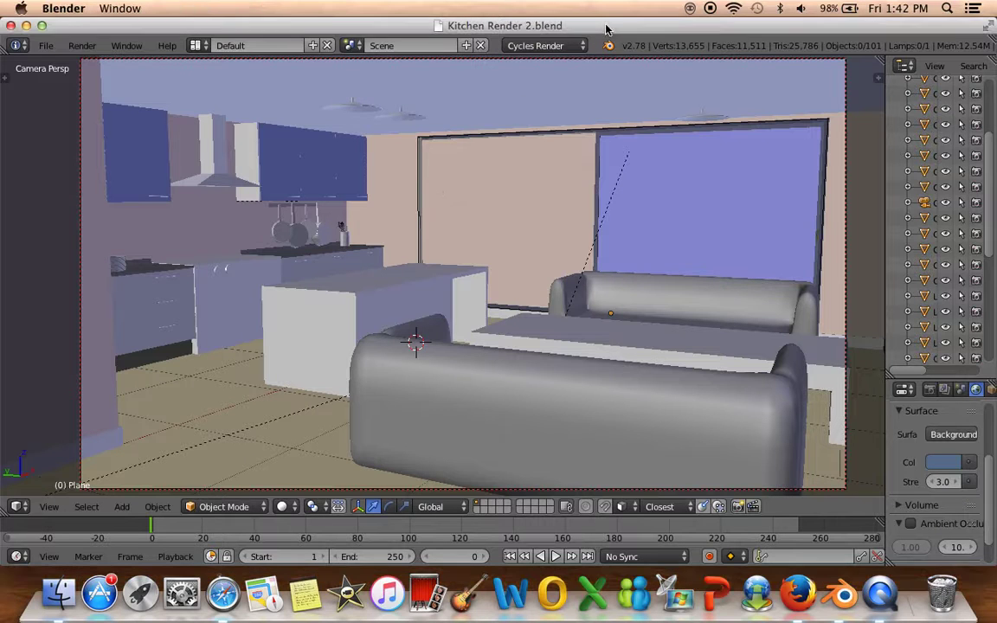
middle_drag(623, 207, 517, 225)
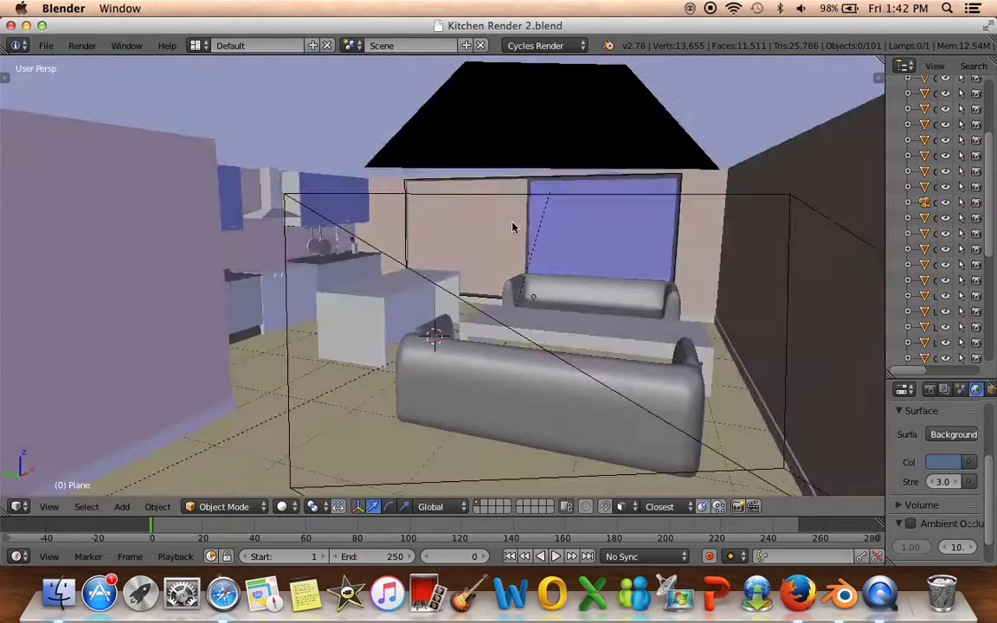
scroll(557, 230, up, 3)
scroll(569, 234, down, 5)
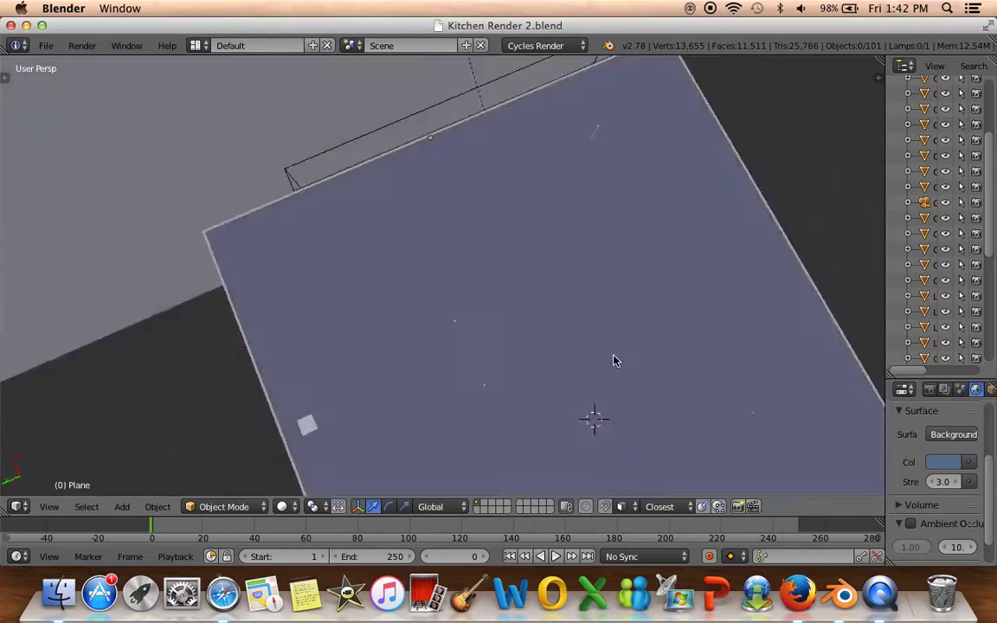
middle_drag(617, 280, 817, 292)
scroll(876, 267, down, 2)
mouse_move(876, 266)
middle_down()
mouse_move(471, 283)
mouse_move(605, 312)
mouse_move(639, 349)
middle_up()
key(KP_0)
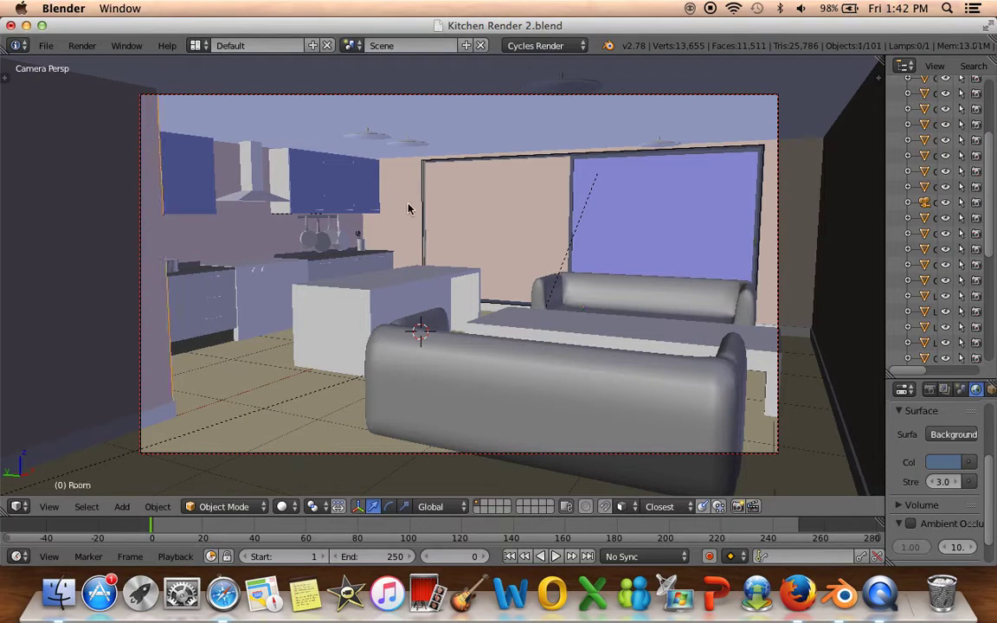
Cut window openings through the room walls with Archimesh Auto Hole, then deselect the room
key(t)
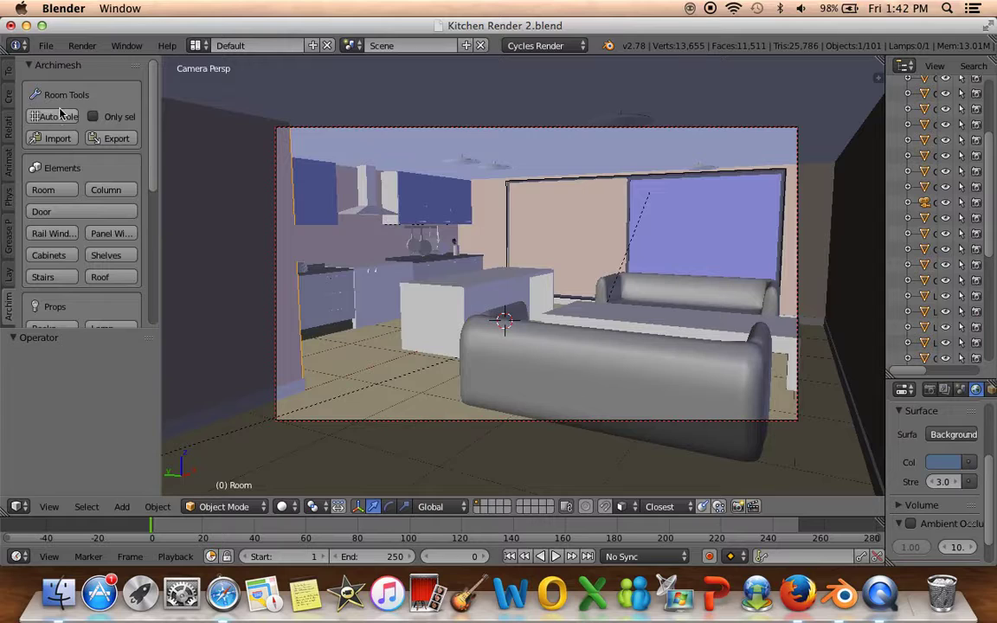
click(61, 115)
key(t)
mouse_move(414, 329)
middle_down()
mouse_move(475, 307)
mouse_move(671, 317)
mouse_move(460, 374)
mouse_move(434, 338)
mouse_move(705, 295)
mouse_move(608, 434)
mouse_move(543, 280)
mouse_move(468, 320)
mouse_move(266, 345)
middle_up()
key(a)
Inspect the new window openings from above, from the camera, and from outside the room
mouse_move(242, 384)
middle_down()
mouse_move(374, 383)
mouse_move(717, 414)
mouse_move(705, 457)
mouse_move(559, 431)
mouse_move(557, 394)
mouse_move(627, 394)
mouse_move(648, 412)
middle_up()
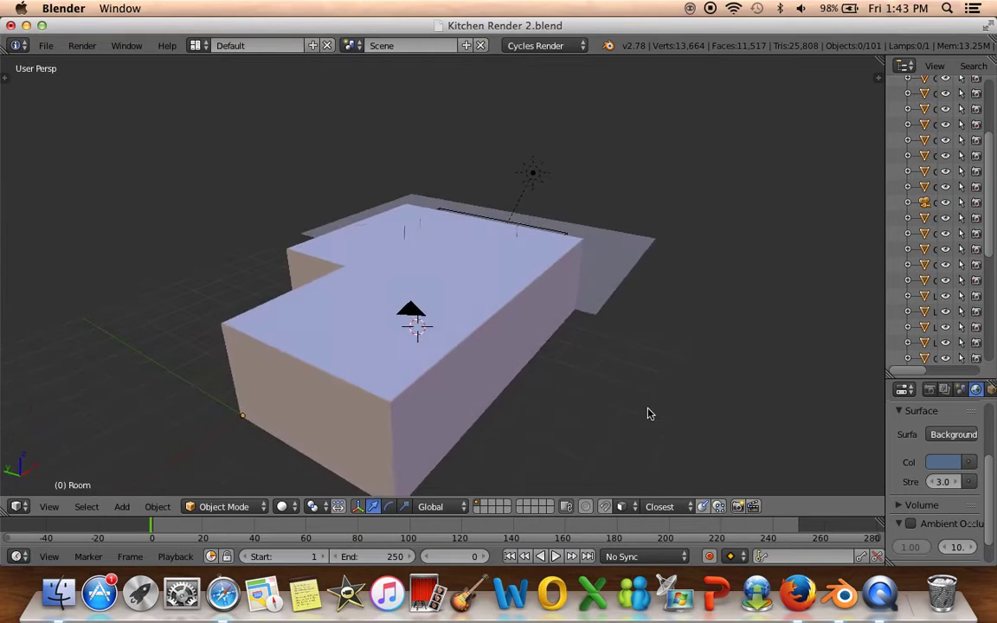
key(KP_0)
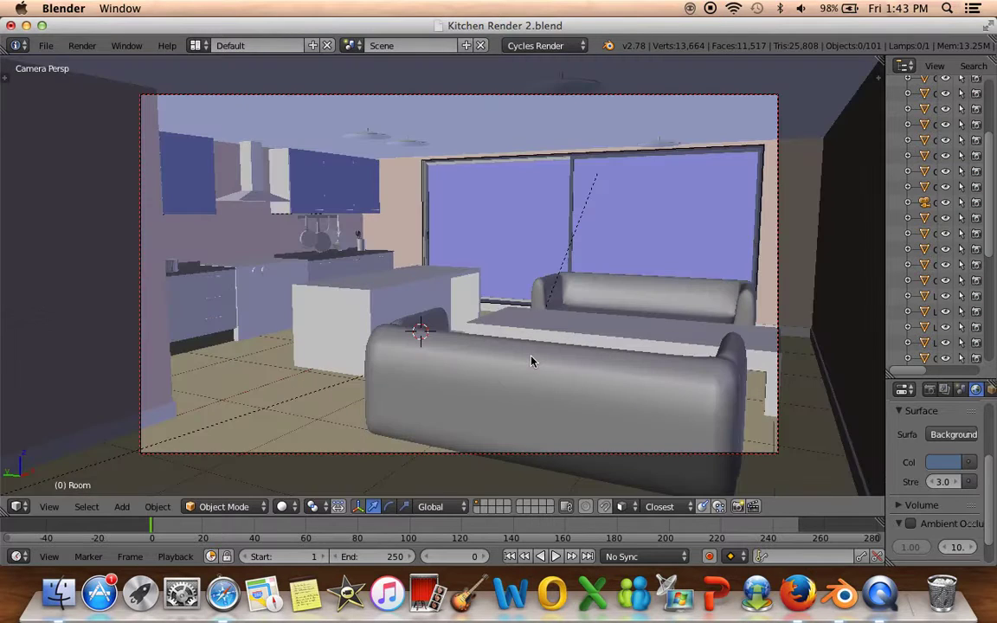
scroll(532, 362, down, 1)
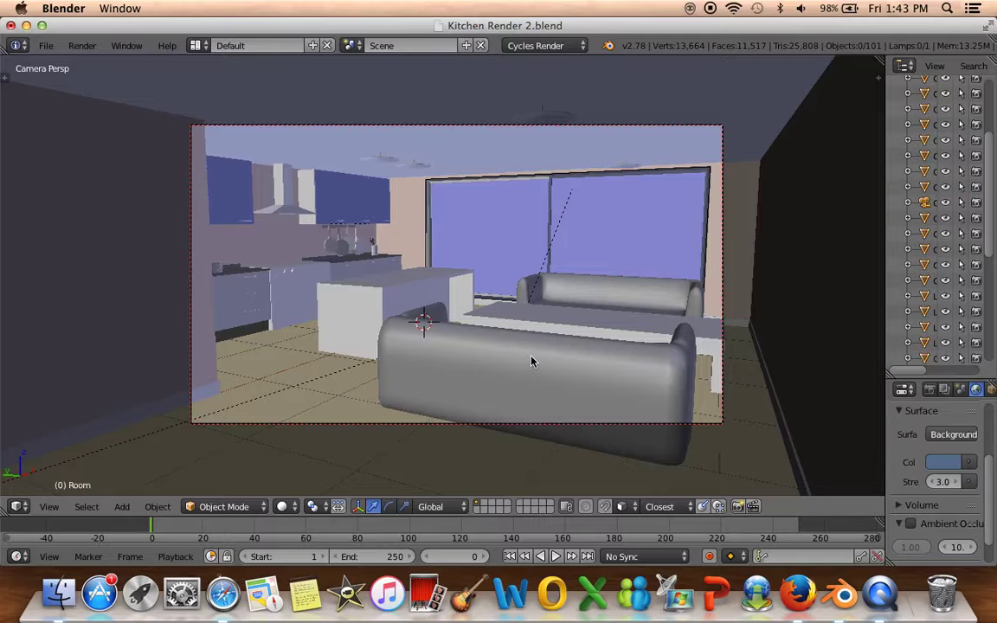
mouse_move(531, 362)
middle_down()
mouse_move(487, 387)
mouse_move(465, 378)
mouse_move(502, 378)
mouse_move(445, 401)
mouse_move(433, 392)
middle_up()
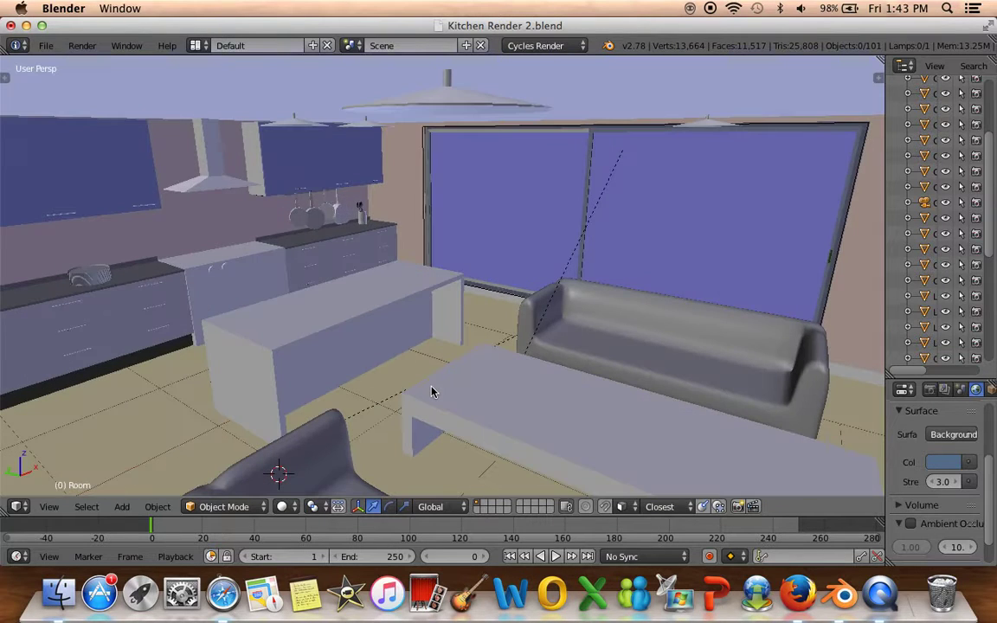
mouse_move(622, 208)
middle_down()
mouse_move(590, 265)
mouse_move(334, 281)
mouse_move(410, 190)
mouse_move(400, 251)
mouse_move(346, 346)
mouse_move(294, 369)
middle_up()
right_click(299, 371)
scroll(125, 119, down, 2)
key(a)
scroll(121, 152, down, 4)
key(t)
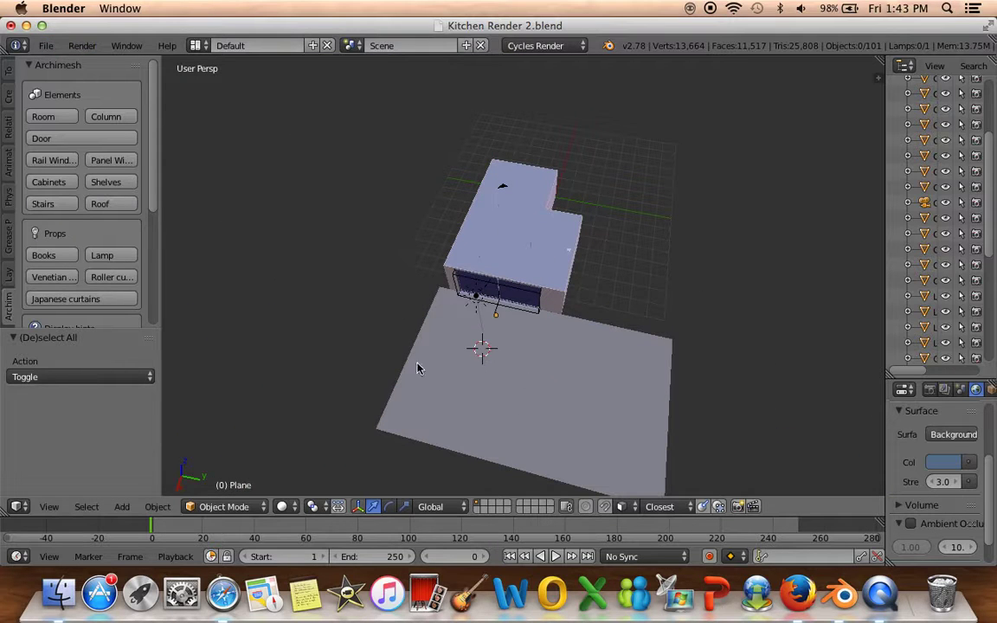
Search add-ons for 'tree' and enable Add Curve: Sapling Tree Gen, then close Preferences
click(45, 45)
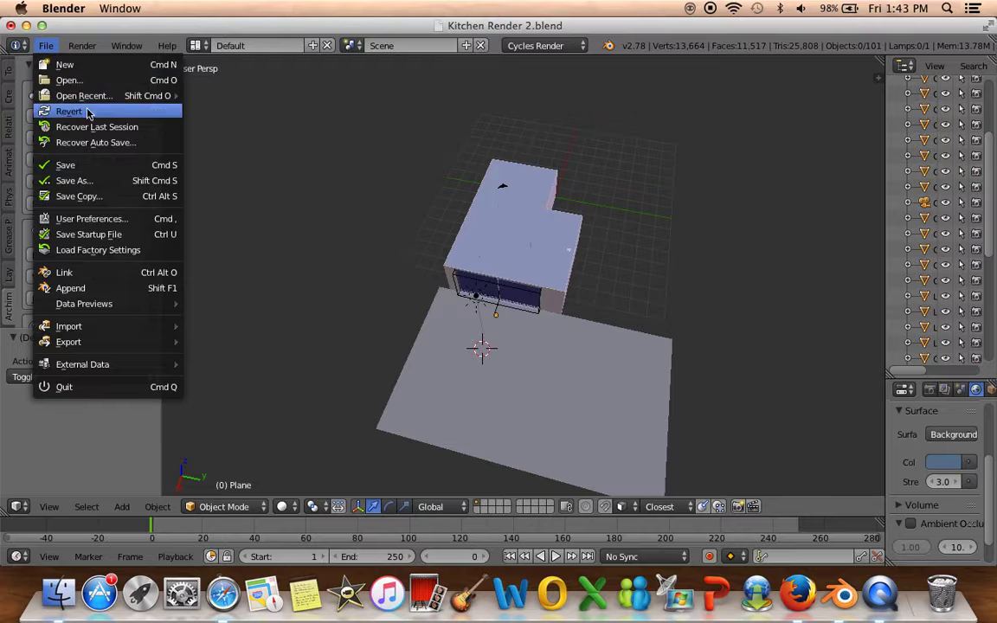
click(121, 218)
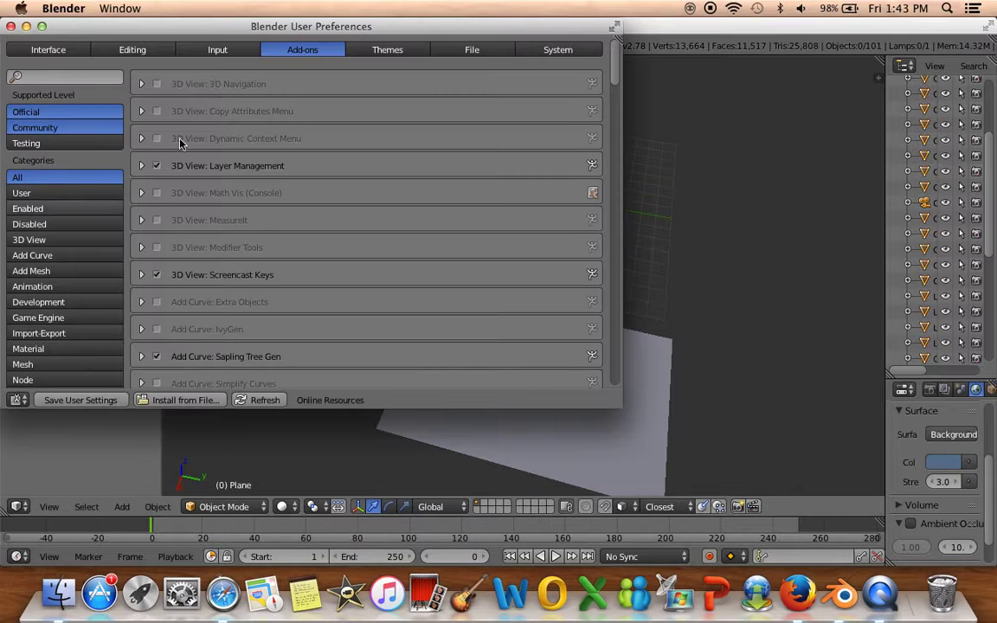
click(53, 74)
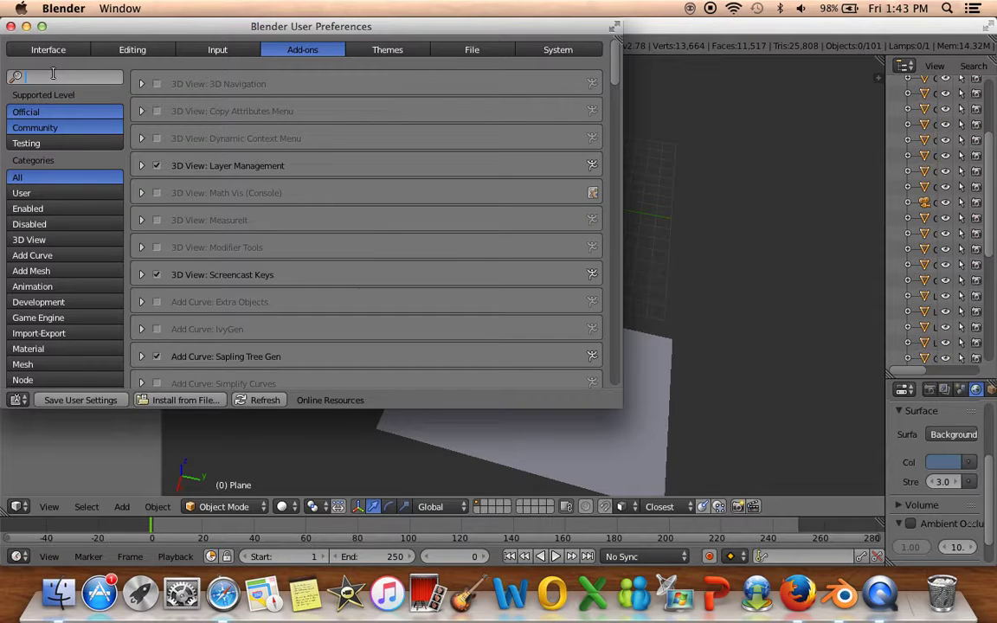
text(tree)
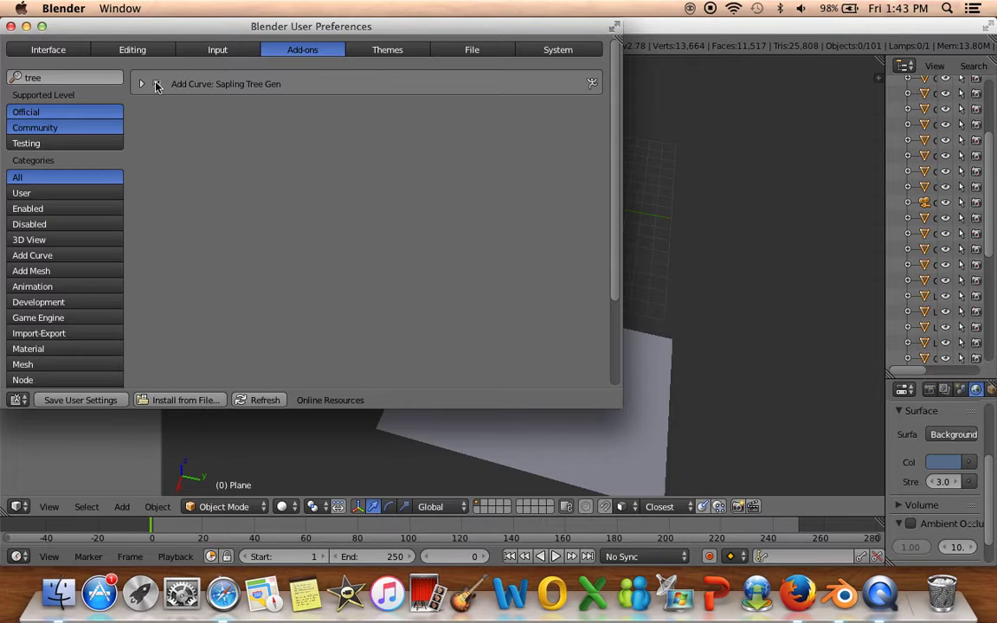
click(90, 401)
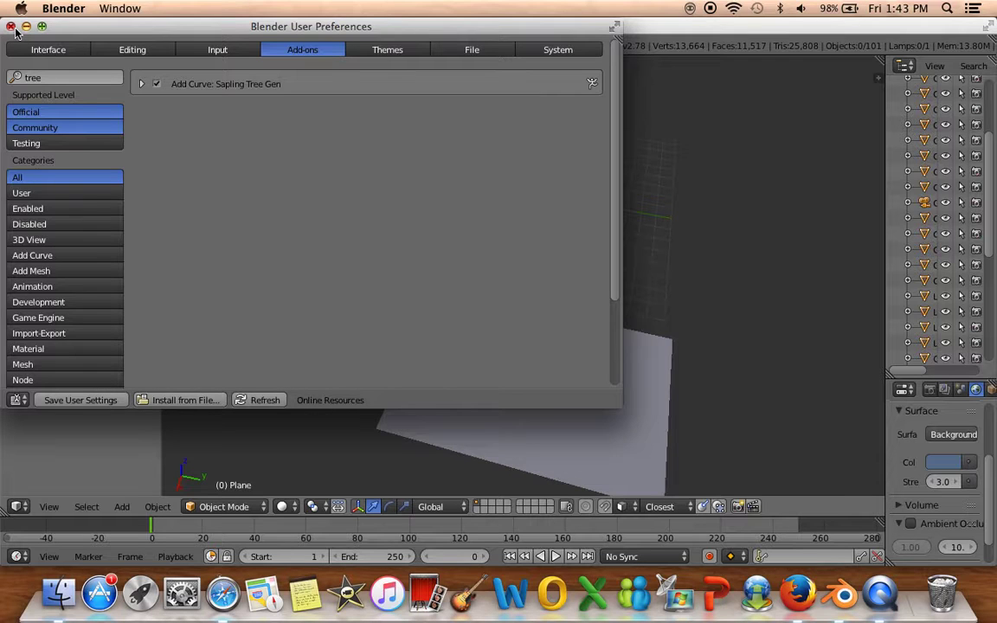
click(11, 26)
key(shift+a)
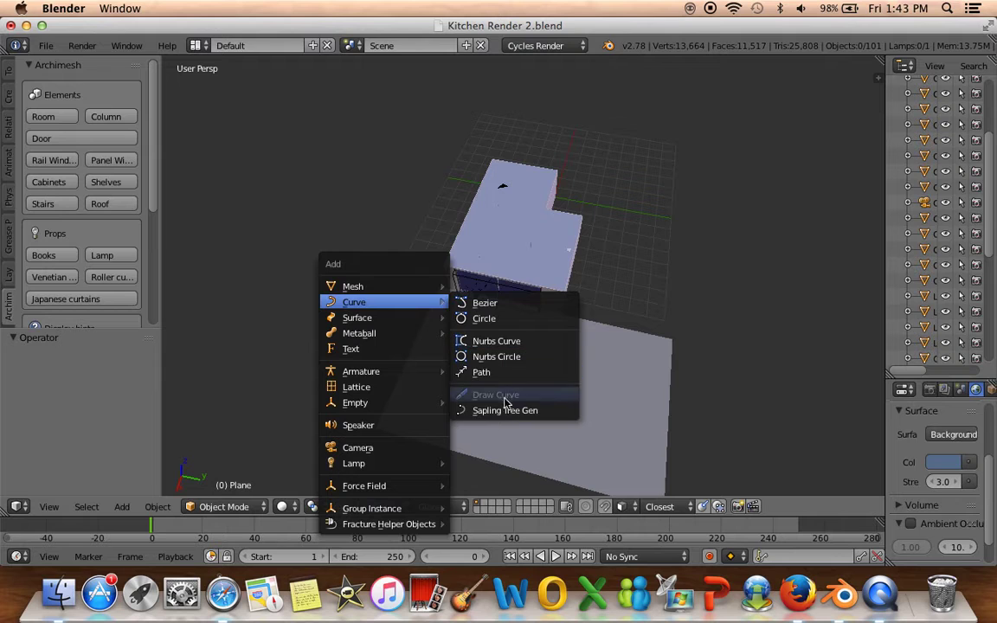
Add a Sapling tree and enlarge its settings panel
click(489, 412)
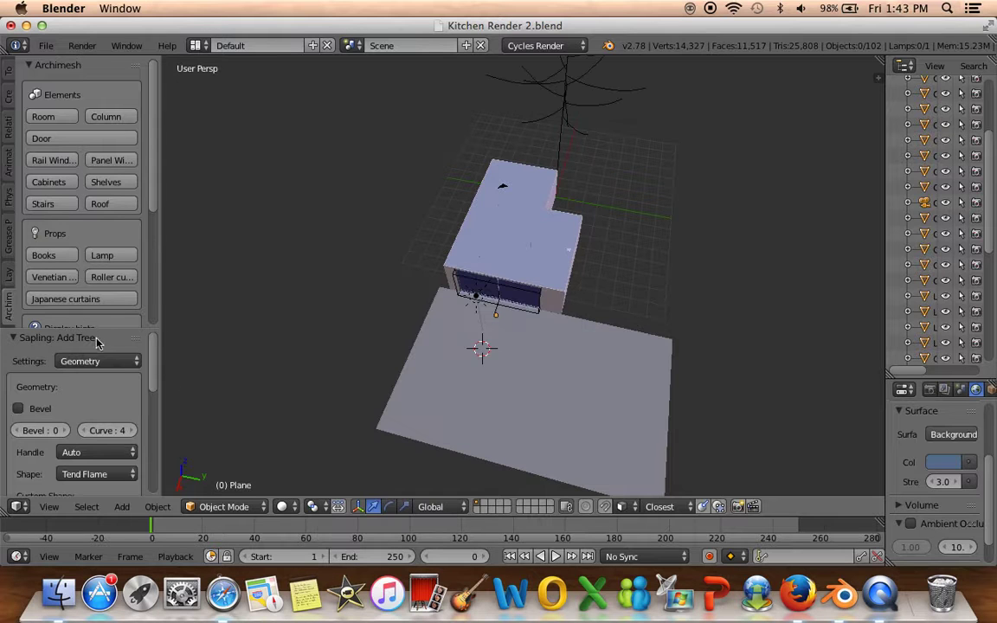
drag(97, 331, 114, 263)
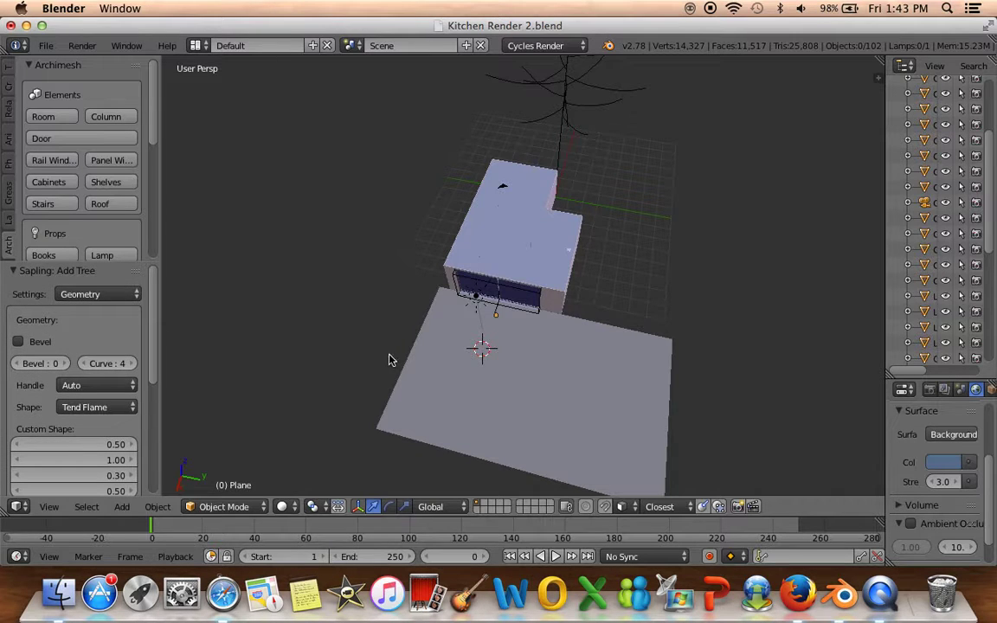
mouse_move(389, 359)
middle_down()
mouse_move(399, 283)
mouse_move(432, 247)
mouse_move(524, 266)
mouse_move(357, 367)
mouse_move(483, 244)
mouse_move(479, 334)
mouse_move(494, 363)
mouse_move(498, 294)
middle_up()
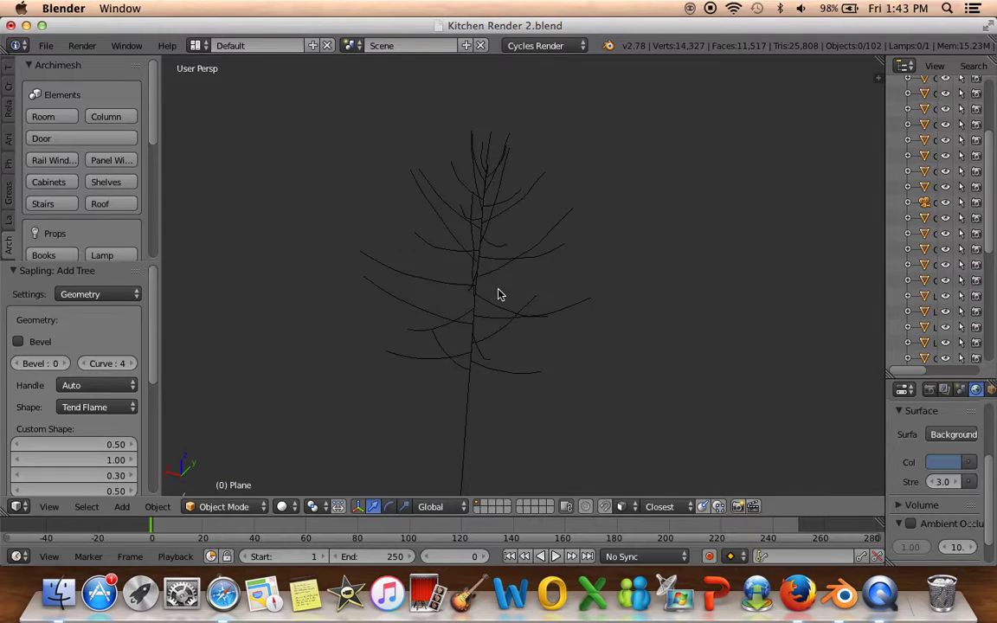
Enable Bevel so the trunk and branches get solid thickness, and inspect the tree beside the house
click(18, 342)
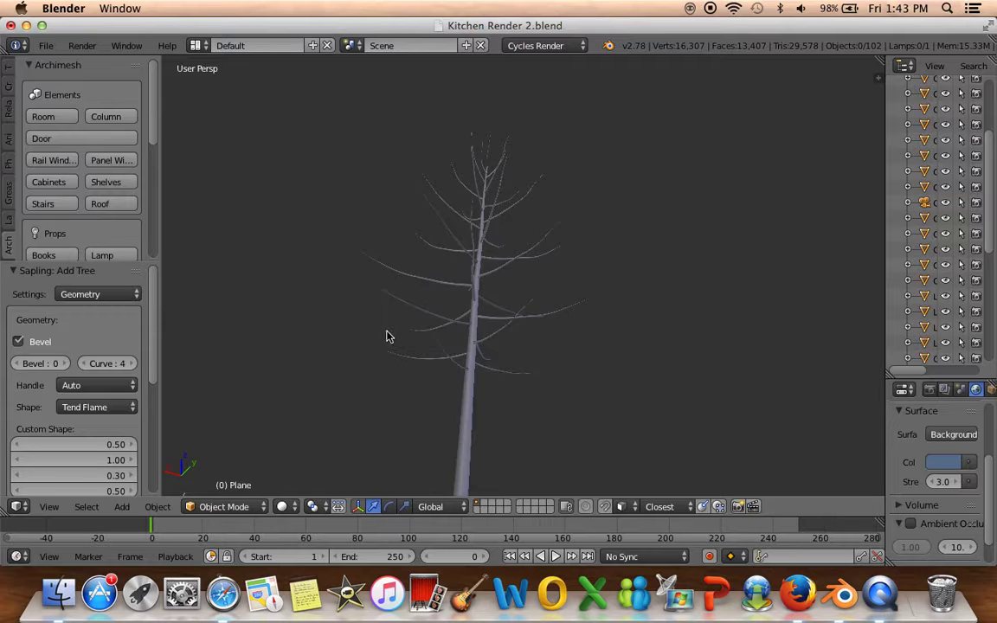
scroll(387, 337, up, 4)
middle_drag(387, 334, 421, 372)
scroll(484, 385, up, 2)
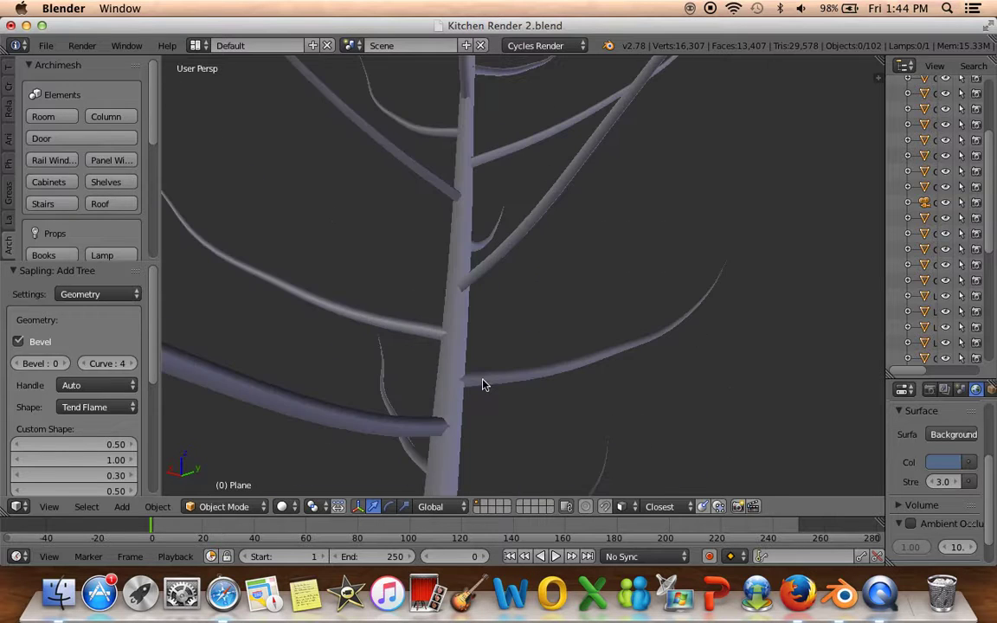
scroll(471, 410, down, 1)
scroll(481, 338, down, 5)
scroll(460, 322, down, 2)
mouse_move(461, 322)
middle_down()
mouse_move(461, 268)
mouse_move(486, 262)
middle_up()
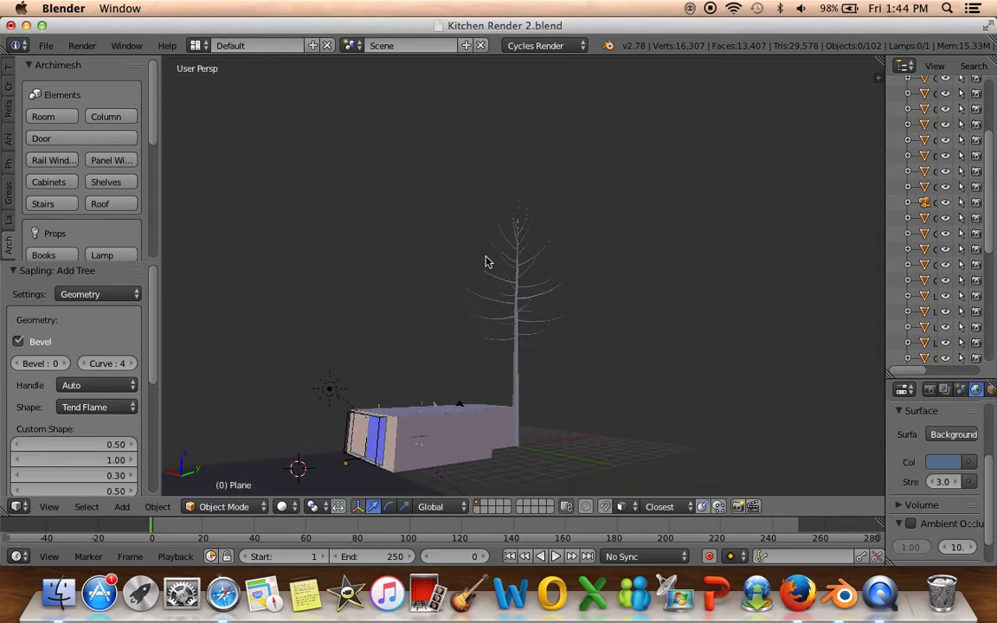
scroll(389, 342, up, 3)
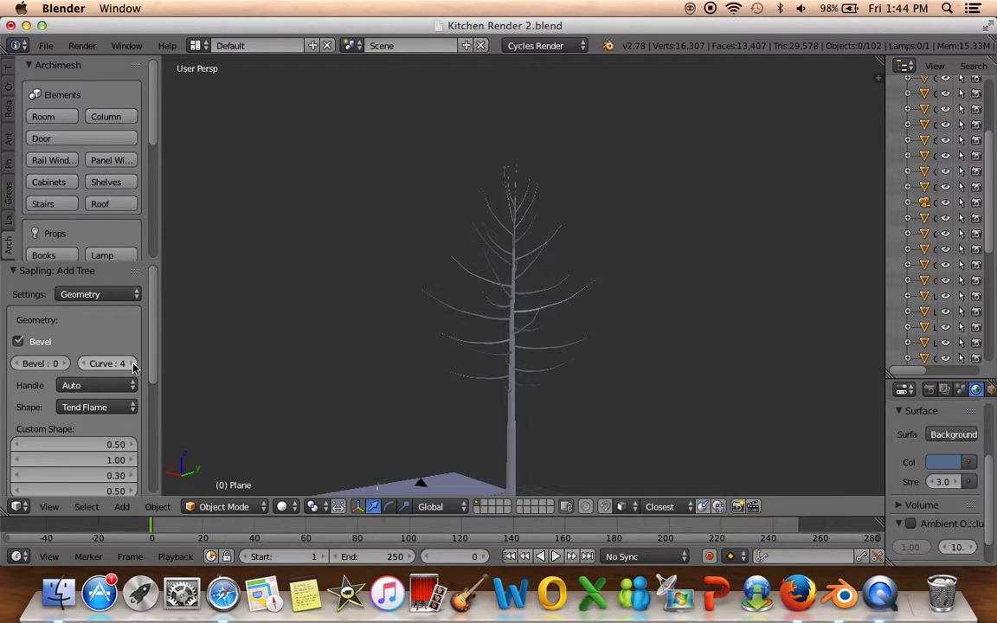
Lower the branch curve resolution and look at the Branch Radius settings
click(84, 365)
click(99, 296)
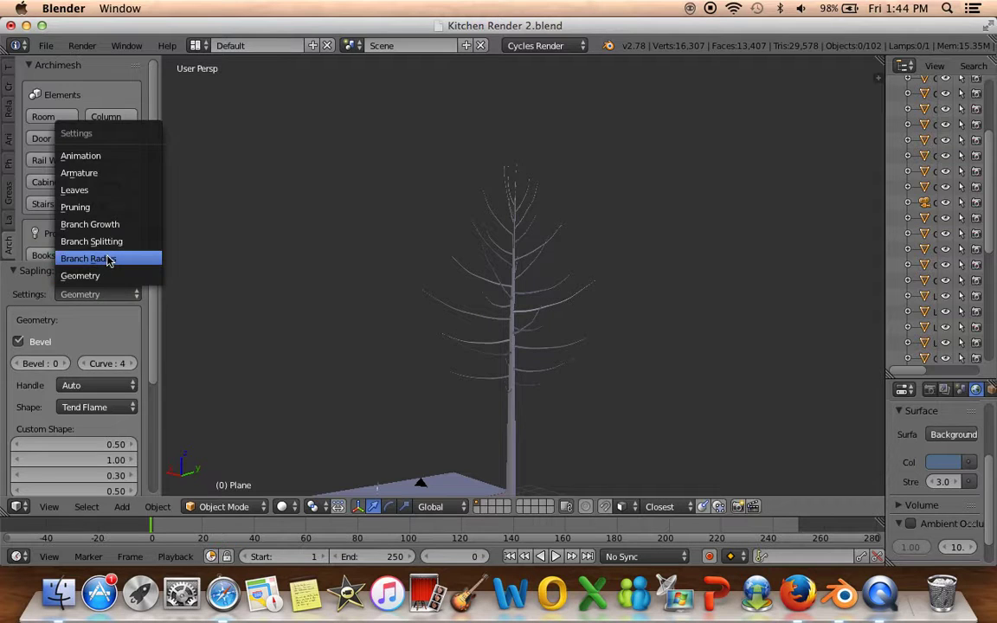
click(108, 258)
shift+middle_drag(457, 343, 474, 284)
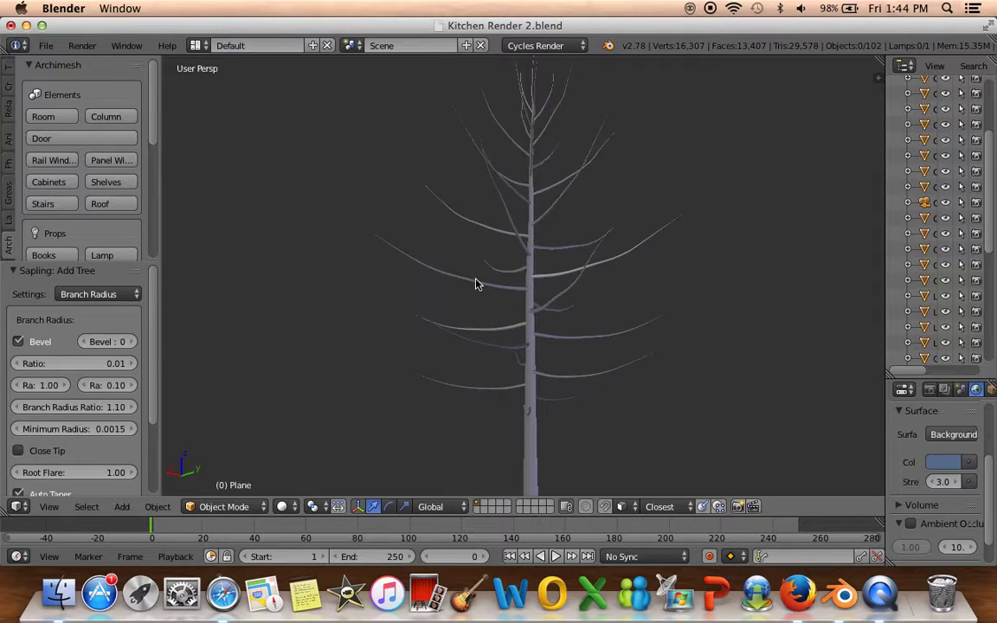
scroll(76, 338, down, 5)
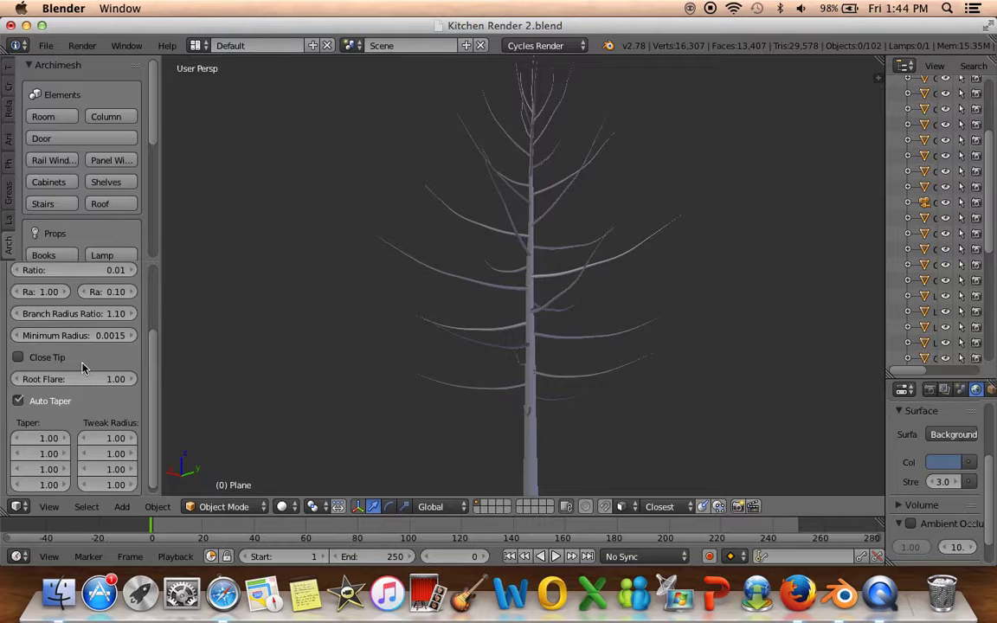
scroll(73, 325, up, 5)
Try Spherical, Conical and Inverse Conical for the secondary branch shape, ending on Tend Flame
click(89, 296)
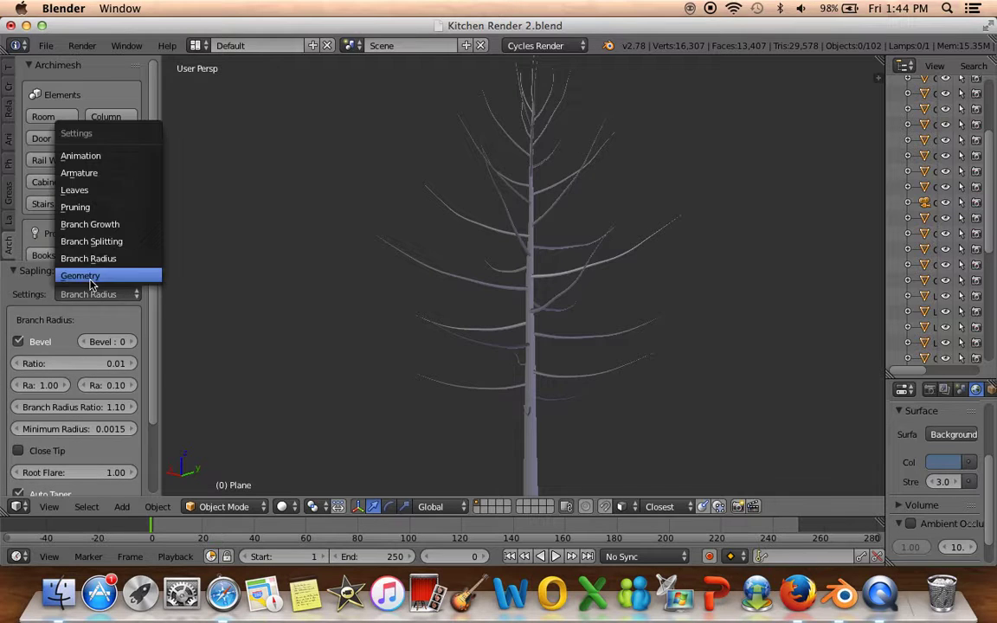
click(87, 276)
scroll(76, 326, down, 4)
scroll(77, 329, down, 2)
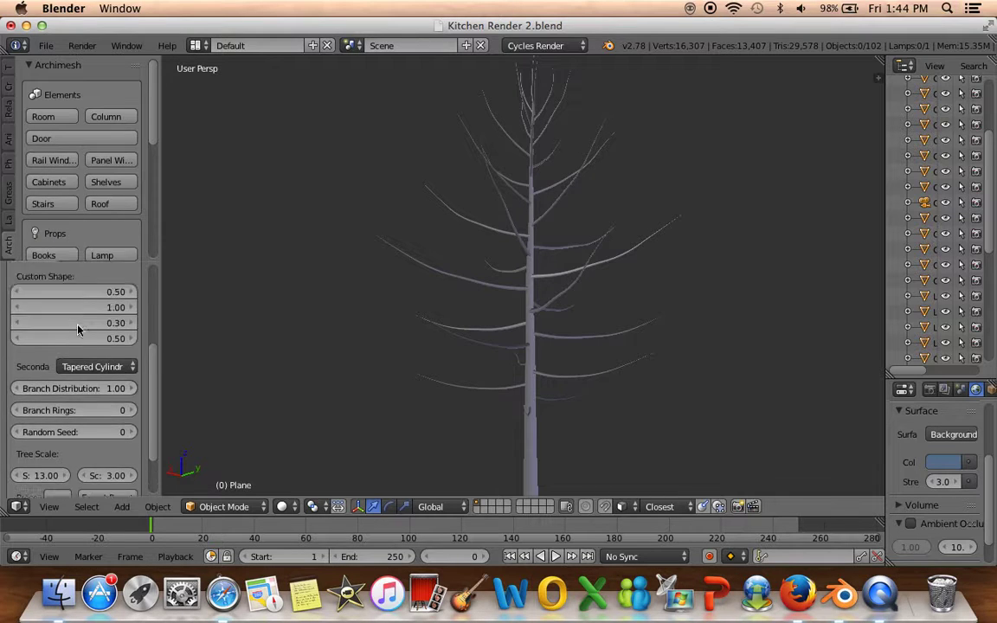
click(82, 369)
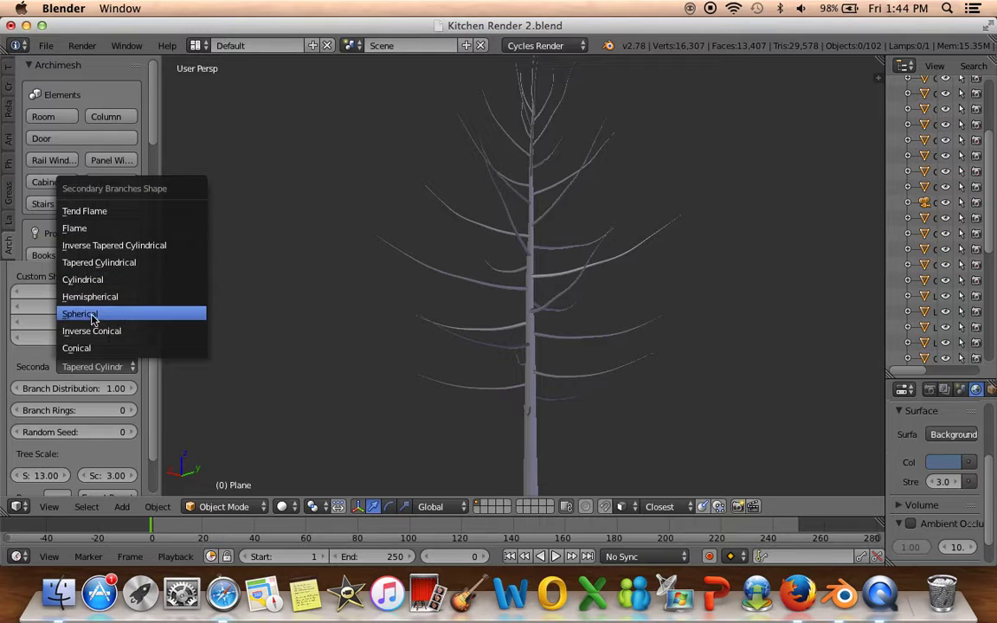
click(84, 314)
click(86, 364)
click(78, 330)
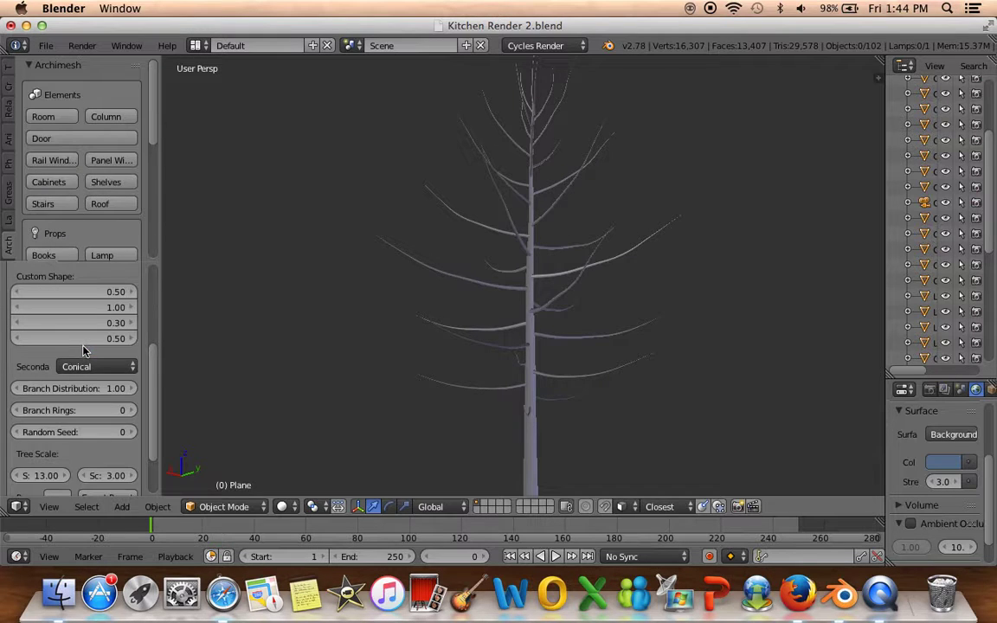
click(78, 371)
click(86, 331)
click(82, 367)
click(93, 213)
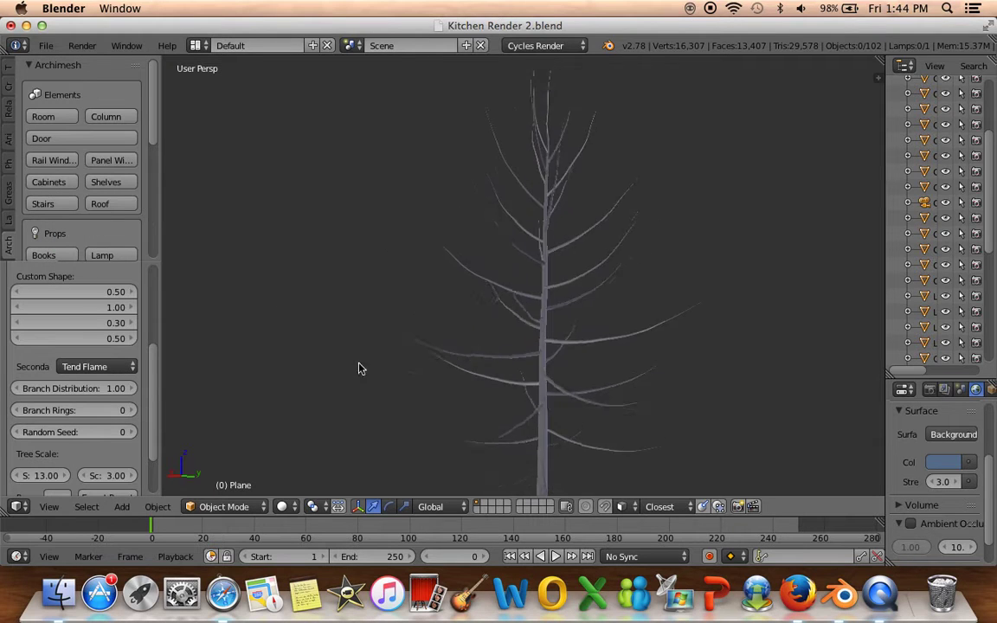
Turn bevel off so the branches become thin curve lines
scroll(361, 409, down, 5)
scroll(34, 286, up, 3)
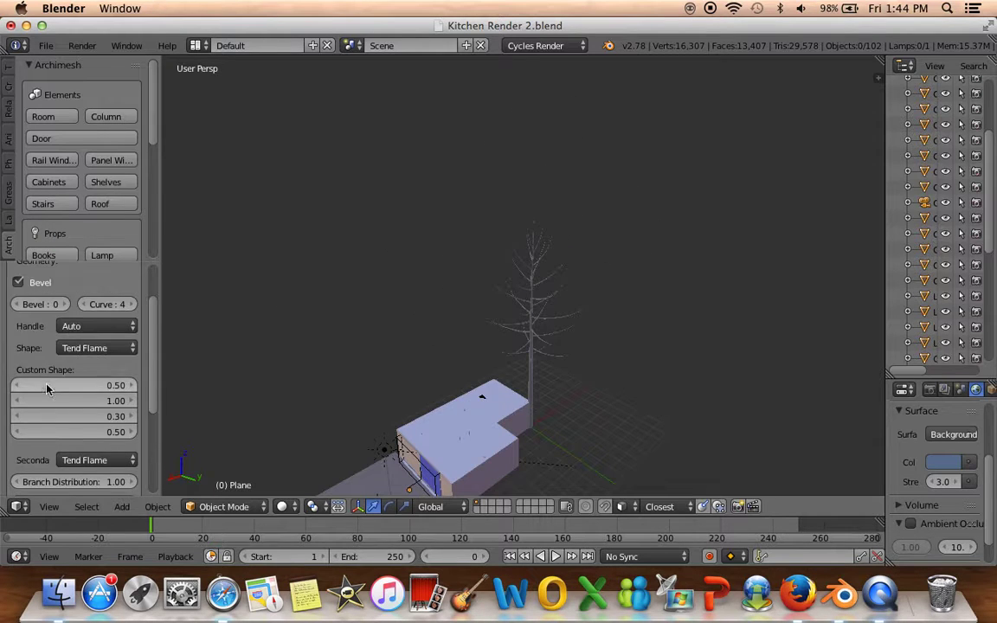
click(35, 277)
Try the Conical, Inverse Tapered Cylindrical and Tapered Cylindrical tree shapes
mouse_move(370, 349)
middle_down()
mouse_move(488, 378)
mouse_move(467, 328)
middle_up()
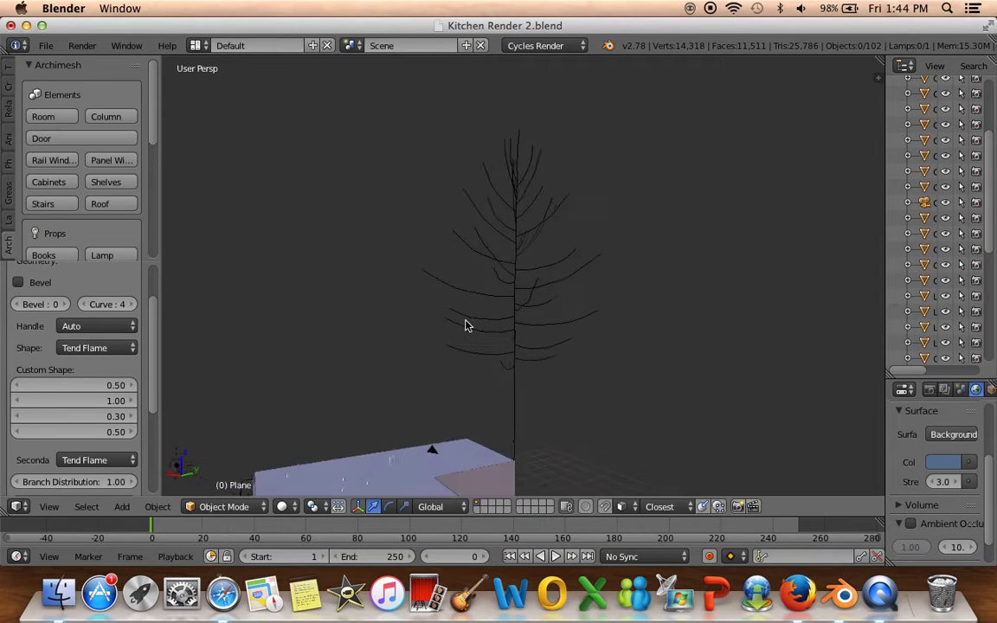
click(125, 351)
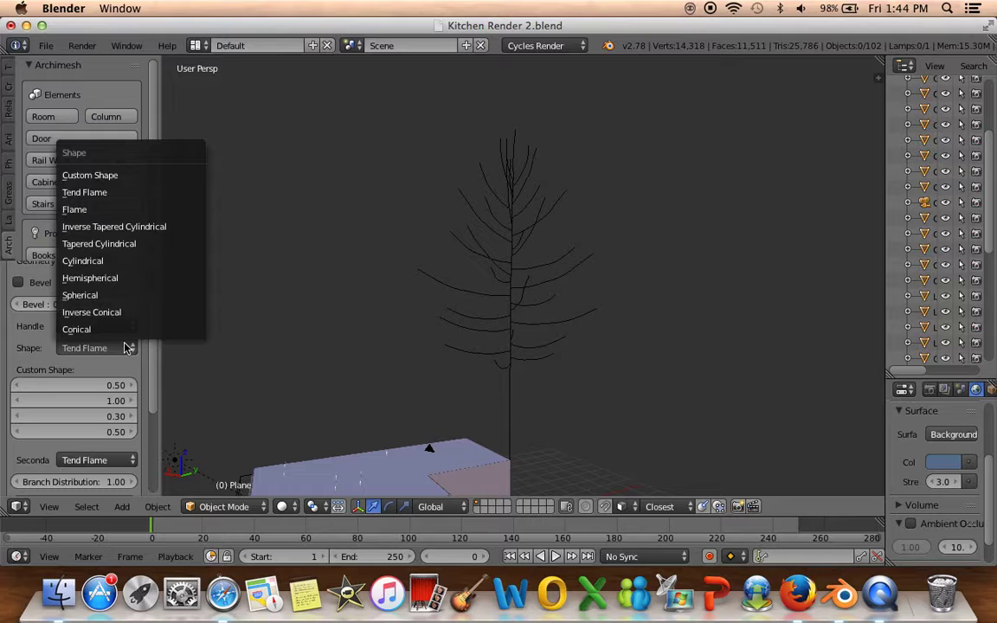
click(184, 328)
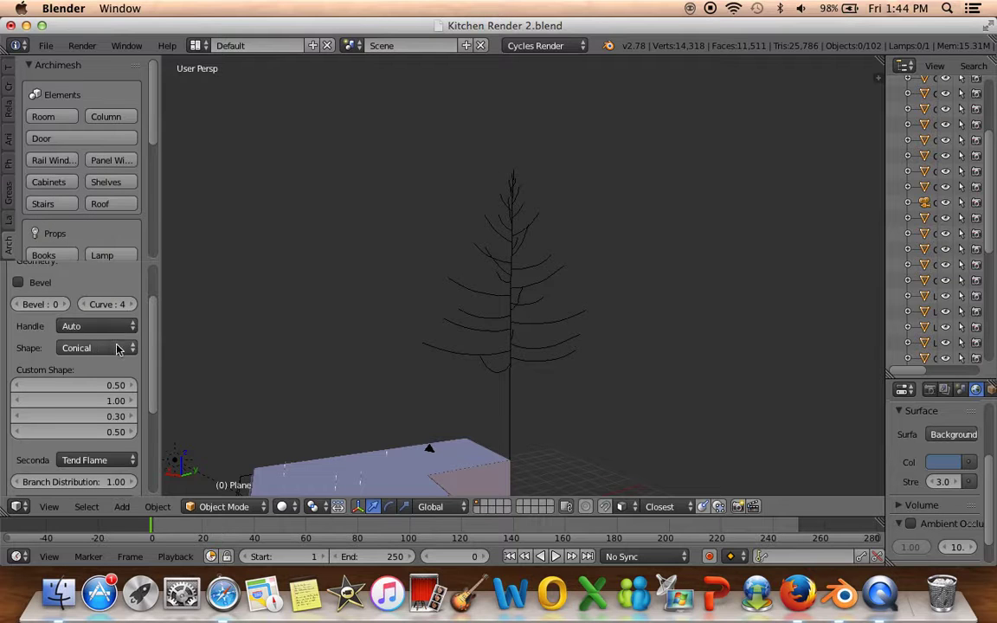
click(105, 346)
click(105, 227)
scroll(285, 296, up, 3)
scroll(284, 296, up, 3)
click(131, 351)
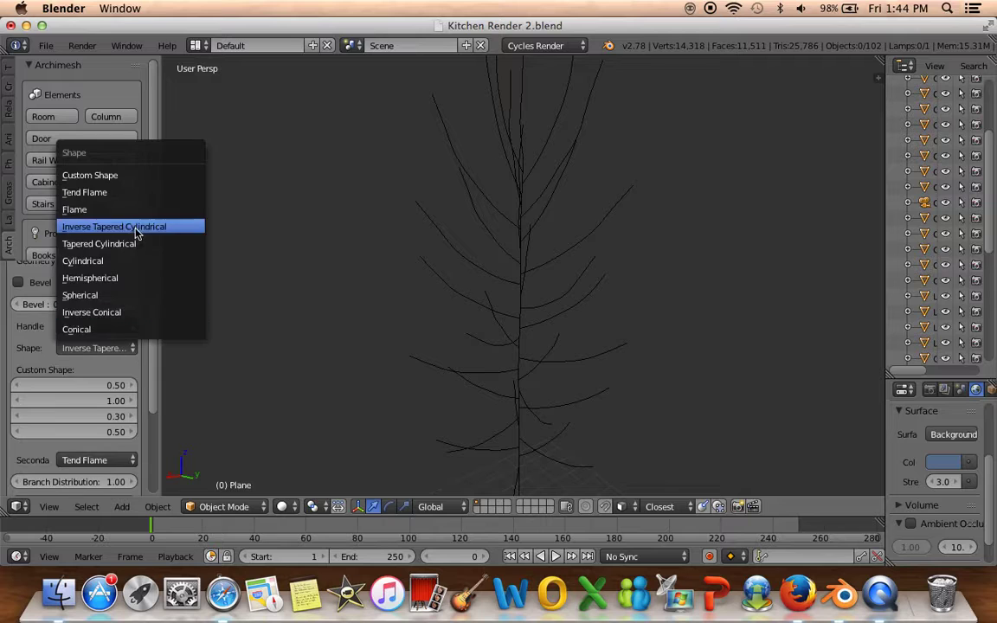
click(108, 243)
scroll(412, 361, down, 3)
mouse_move(412, 361)
middle_down()
mouse_move(447, 296)
mouse_move(352, 383)
mouse_move(348, 363)
mouse_move(466, 371)
middle_up()
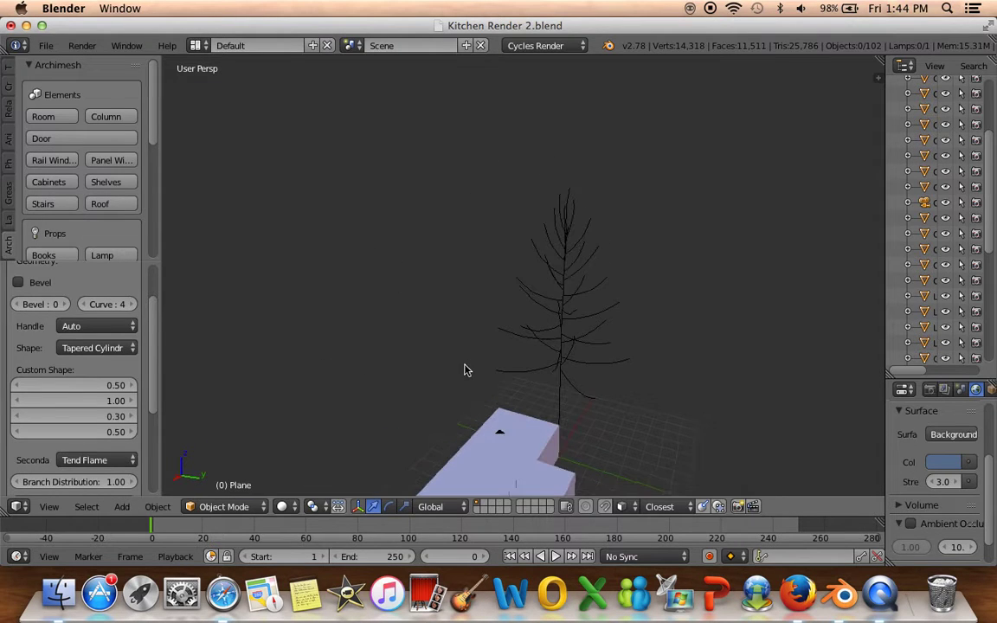
Try Tend Flame, Spherical and Hemispherical tree shapes, settling back on Tend Flame
click(82, 347)
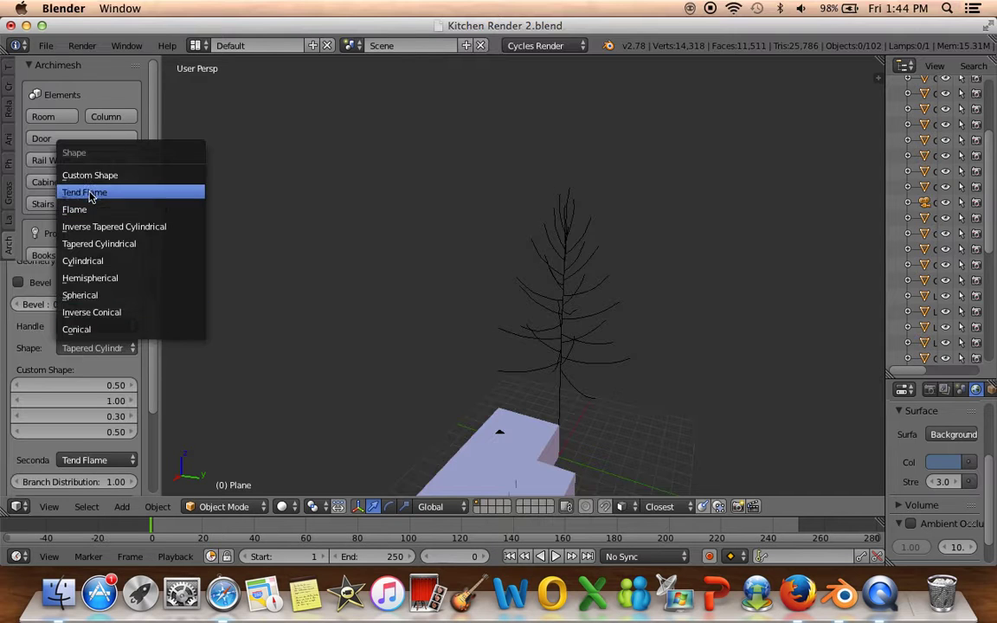
click(89, 192)
middle_drag(316, 260, 303, 225)
click(82, 347)
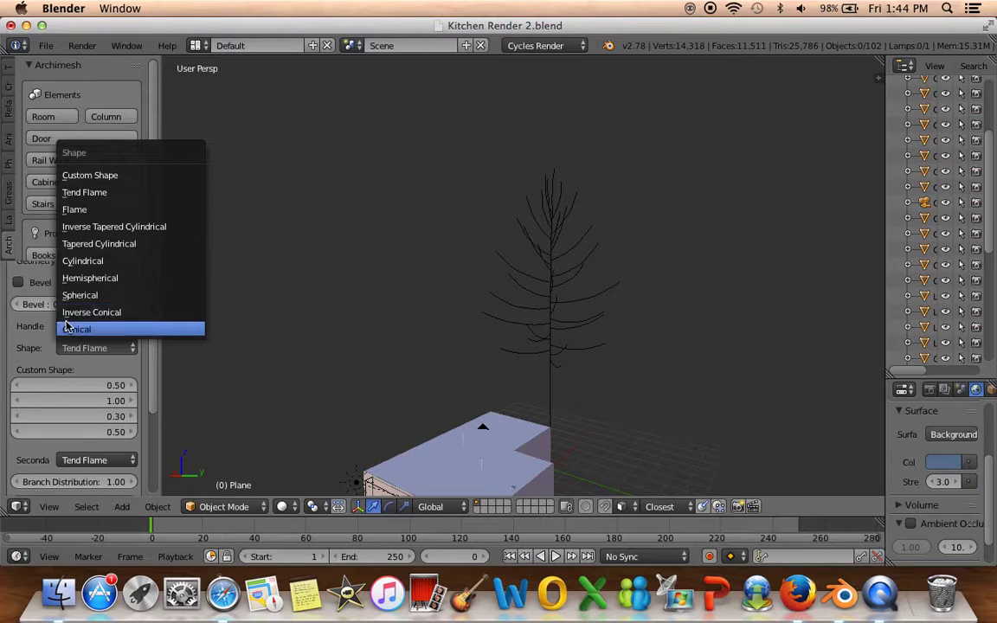
click(69, 295)
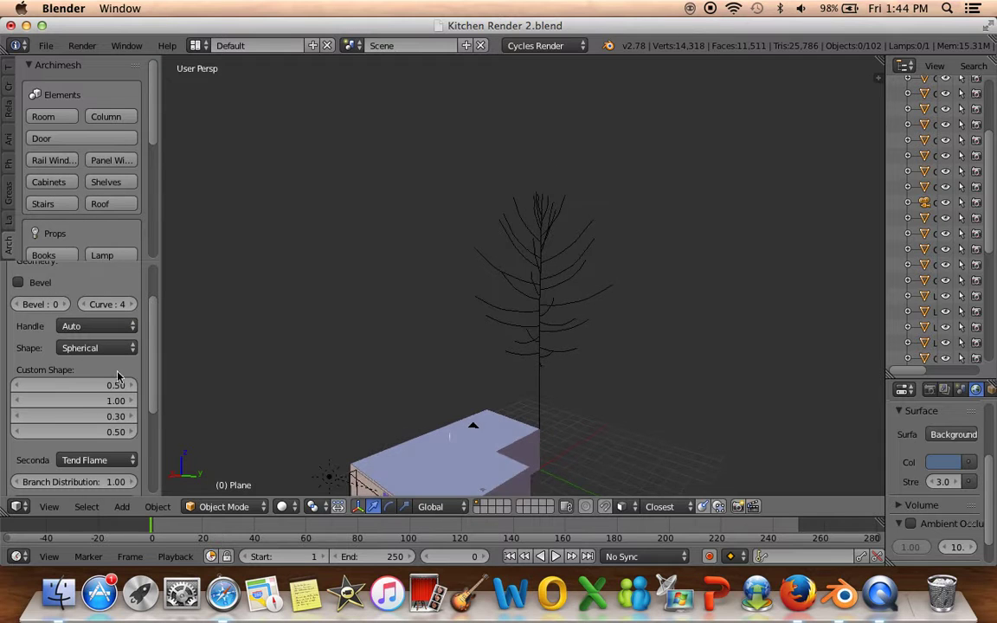
click(96, 347)
click(112, 278)
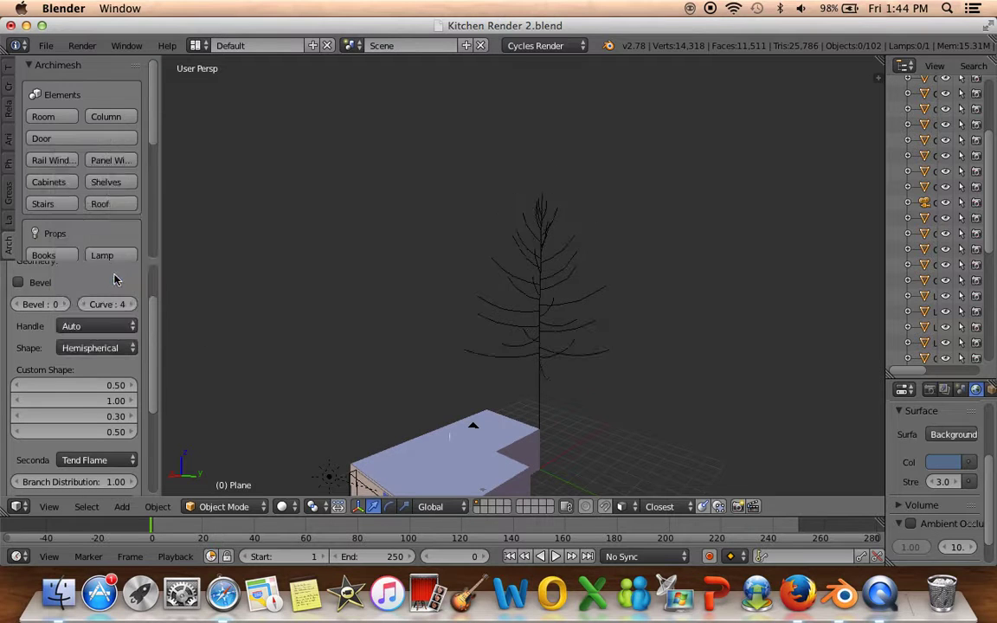
click(95, 348)
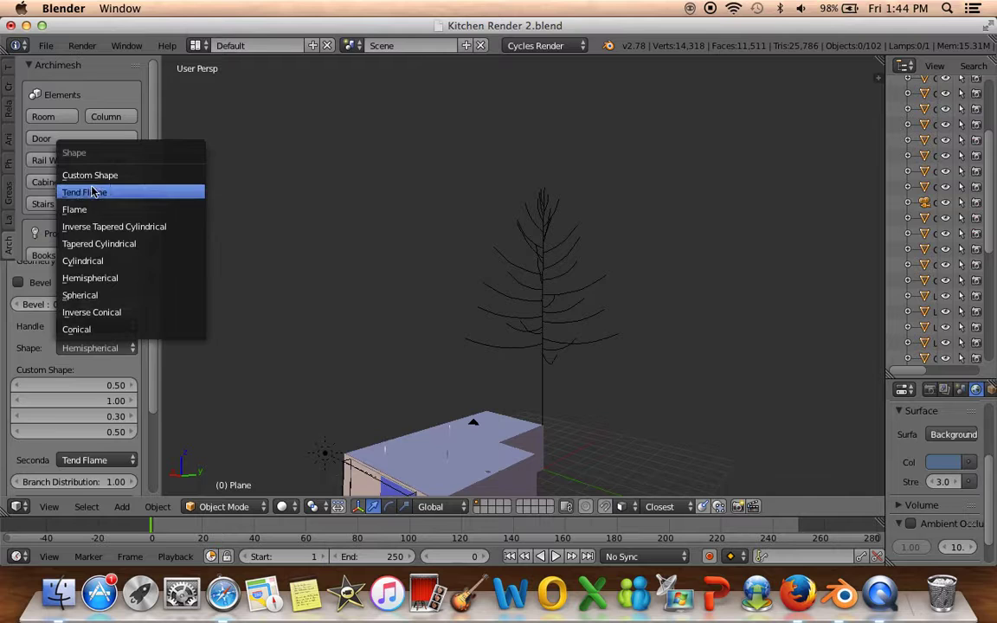
click(82, 190)
Turn bevel back on for thicker branches and move closer to the house and tree
mouse_move(288, 289)
middle_down()
mouse_move(519, 279)
mouse_move(418, 334)
mouse_move(457, 323)
mouse_move(53, 337)
middle_up()
click(41, 284)
scroll(77, 364, down, 4)
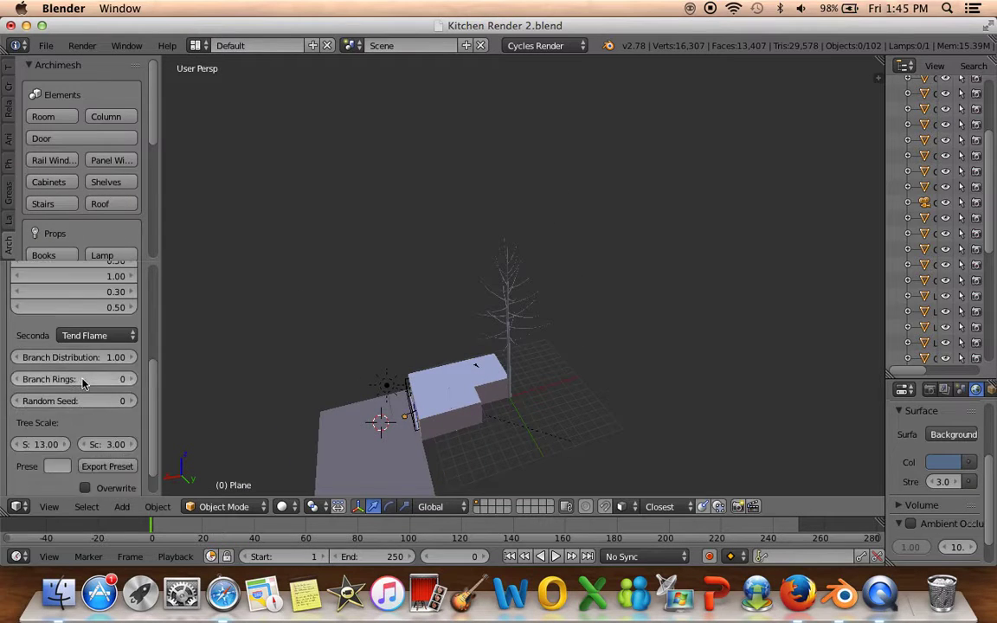
scroll(84, 386, down, 1)
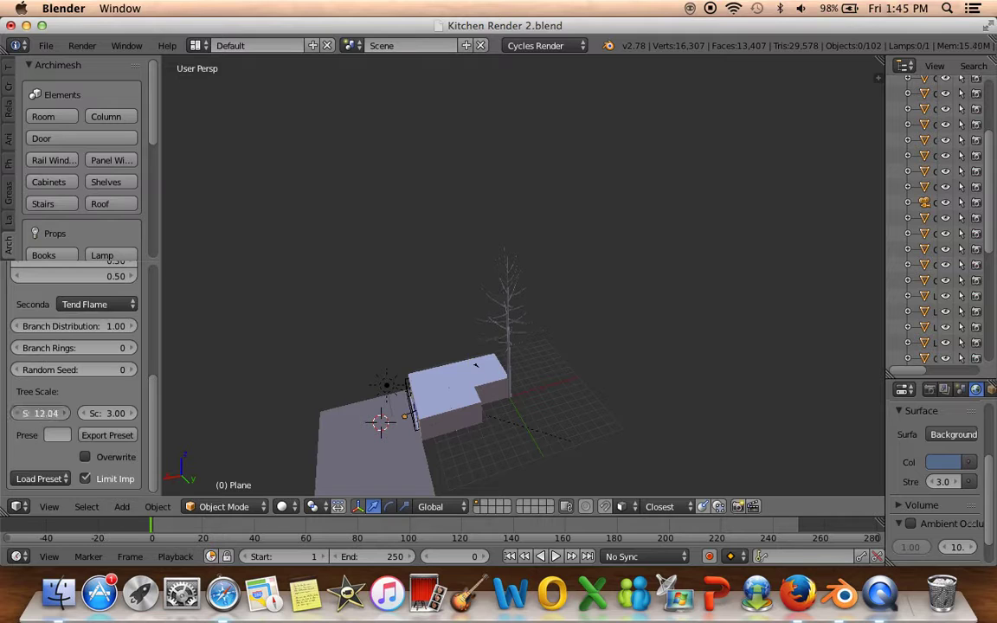
mouse_move(353, 460)
middle_down()
mouse_move(408, 439)
mouse_move(374, 377)
mouse_move(338, 381)
mouse_move(456, 275)
mouse_move(363, 350)
mouse_move(479, 262)
mouse_move(475, 274)
middle_up()
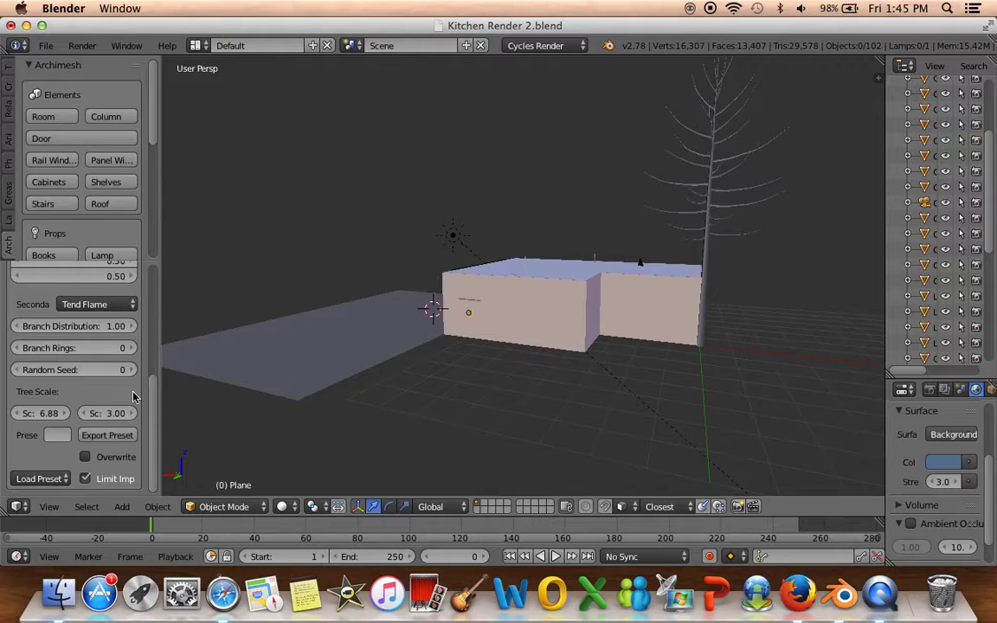
click(42, 481)
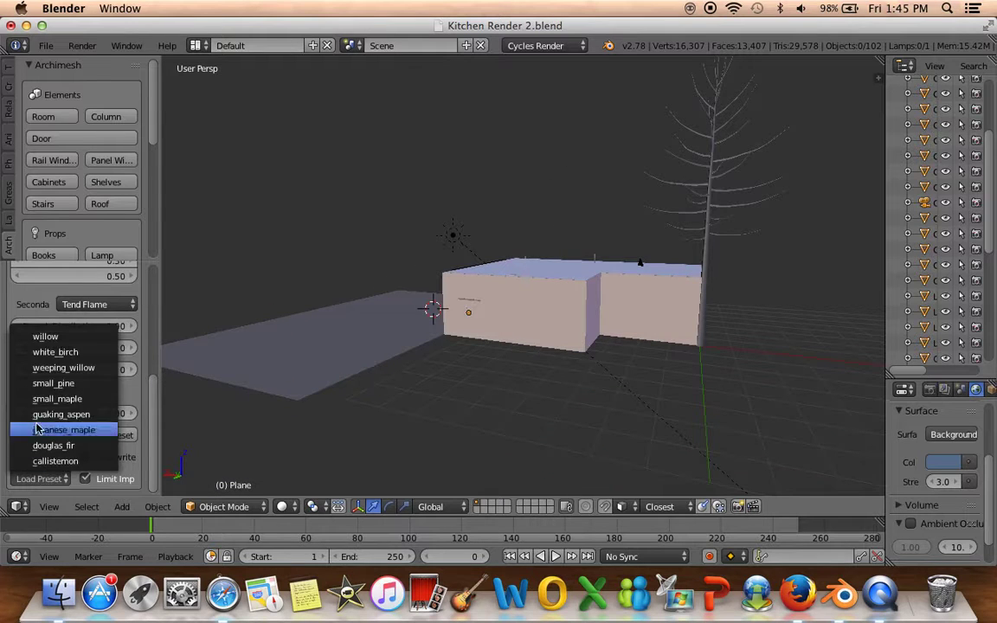
Load the willow preset, then the white_birch preset, inspecting the result
click(39, 337)
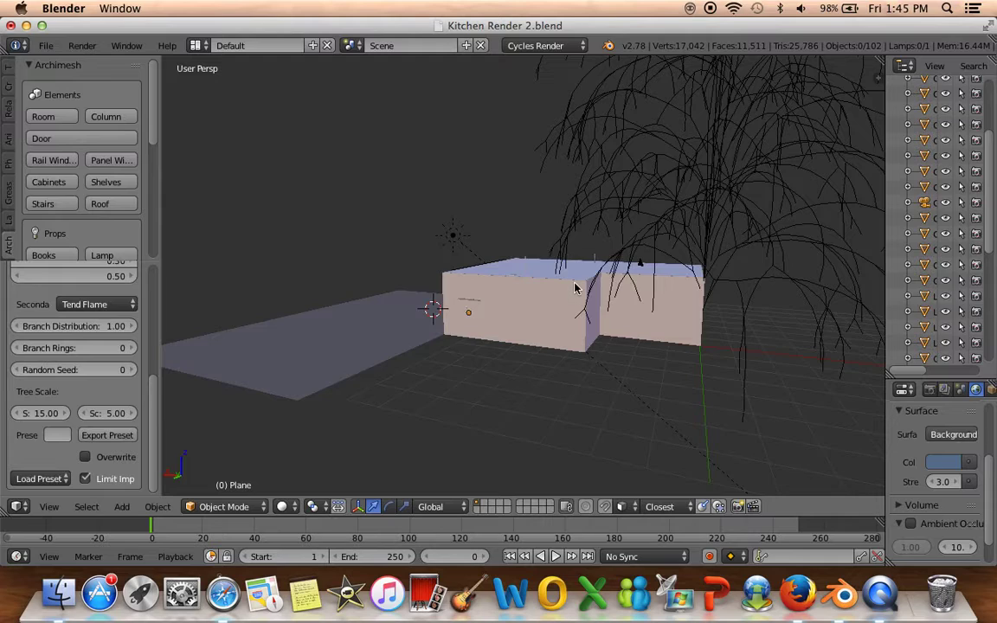
middle_drag(575, 288, 220, 424)
click(12, 483)
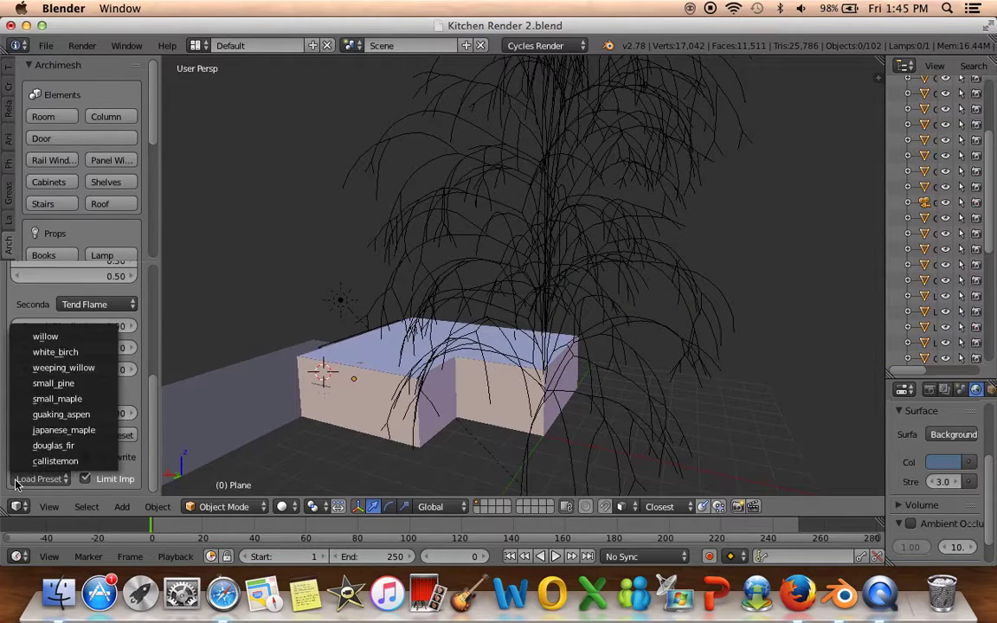
click(61, 351)
middle_drag(268, 342, 299, 345)
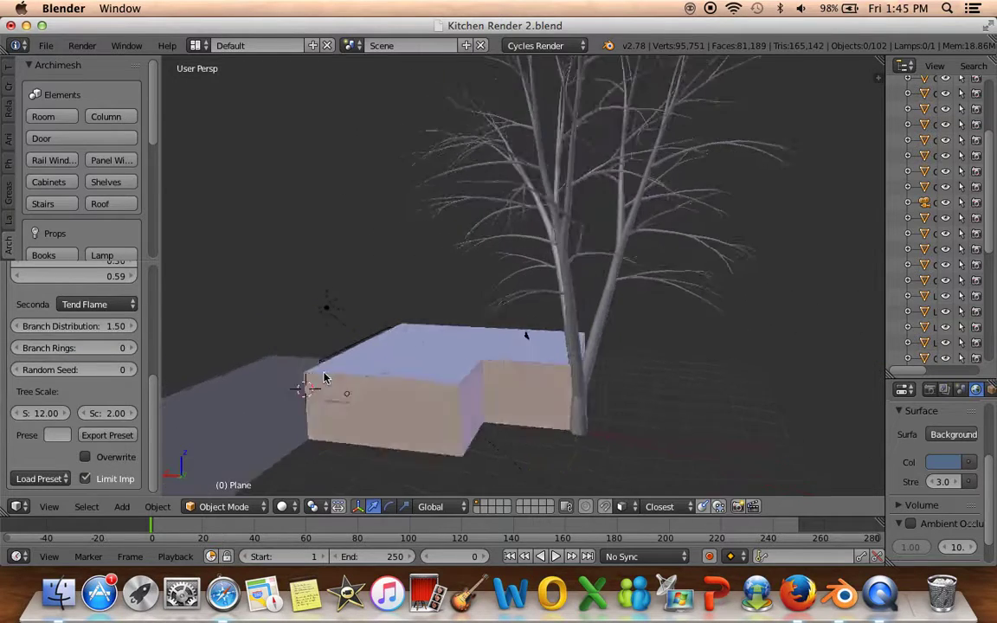
Try other tree presets, including a smaller bushy tree and a tall-trunked tree
click(12, 483)
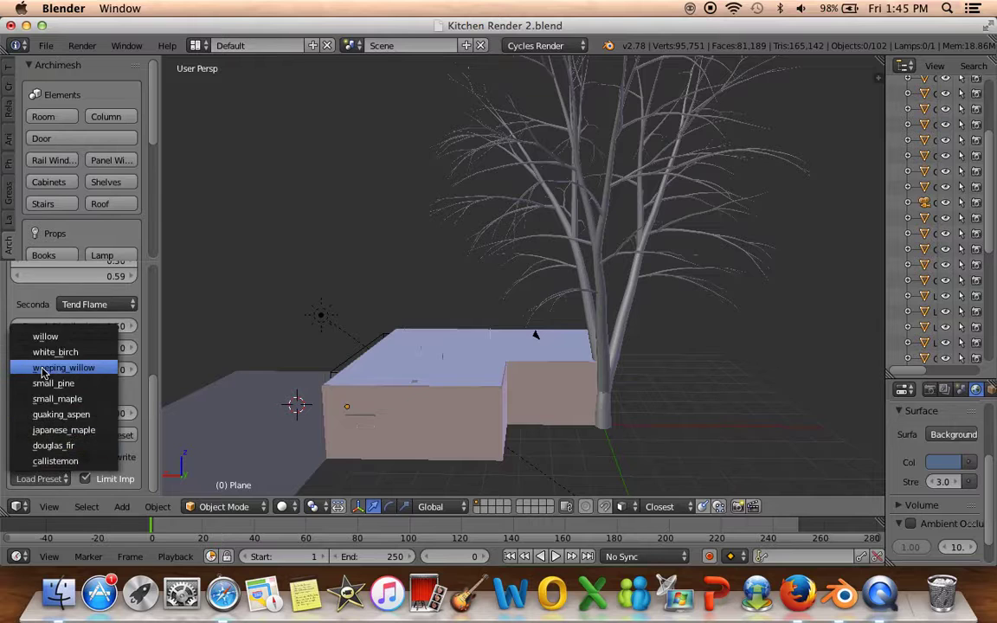
click(44, 371)
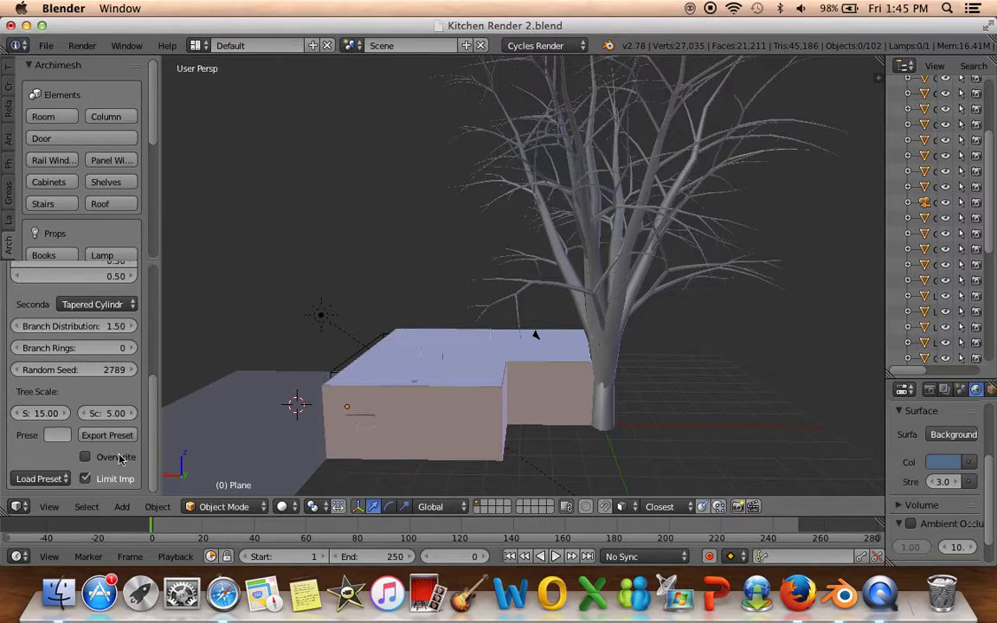
middle_drag(203, 387, 215, 445)
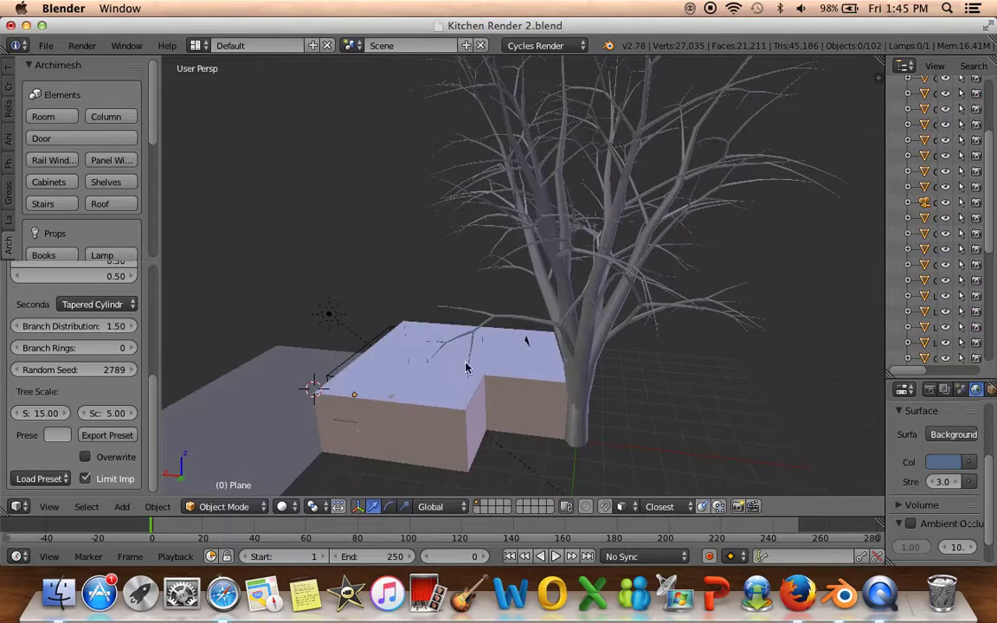
mouse_move(596, 352)
middle_down()
mouse_move(401, 358)
mouse_move(430, 350)
mouse_move(401, 340)
mouse_move(498, 300)
mouse_move(499, 319)
mouse_move(240, 433)
middle_up()
click(37, 480)
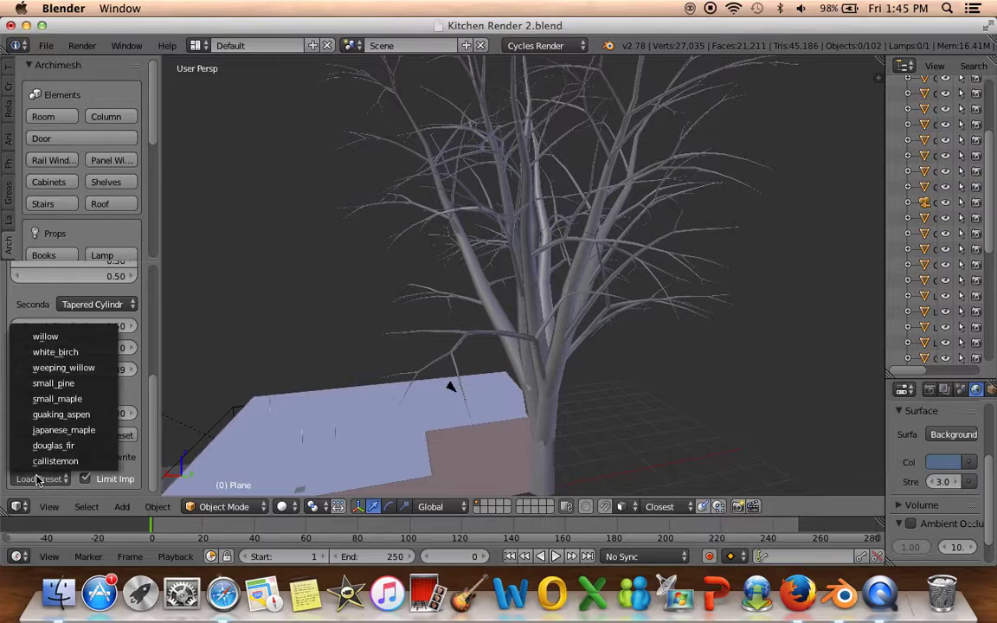
click(47, 457)
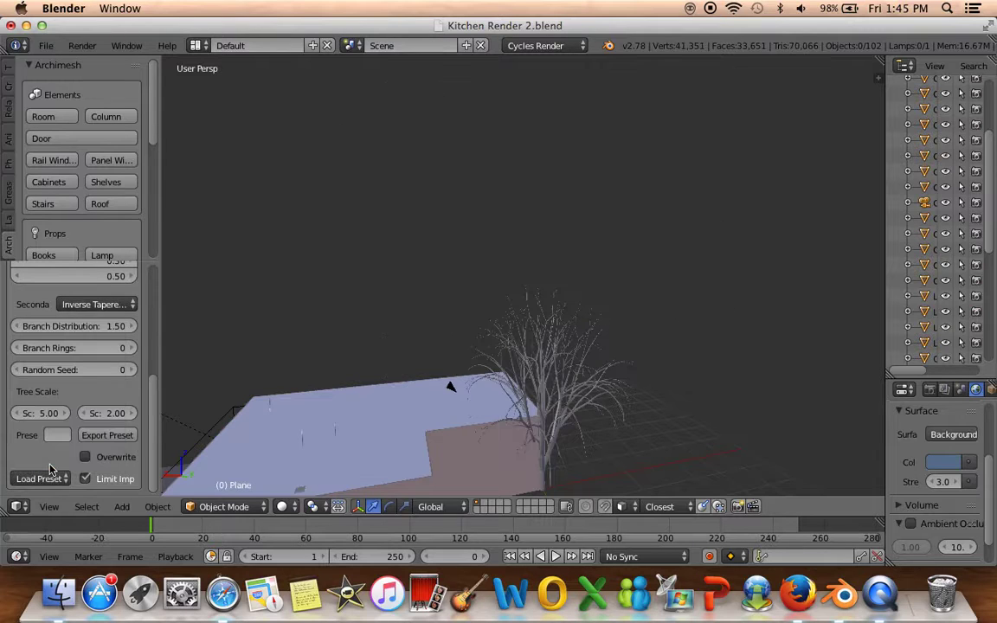
middle_drag(350, 442, 346, 398)
click(70, 480)
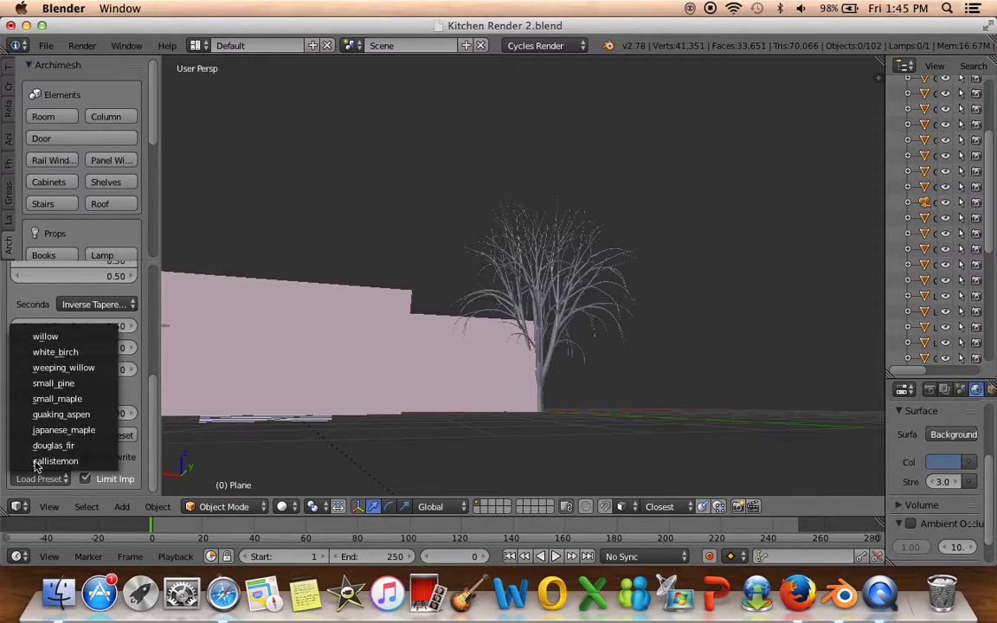
click(39, 443)
middle_drag(412, 300, 410, 340)
scroll(409, 340, down, 6)
Load several more presets, ending with a full leafless tree, and view the whole block
click(63, 481)
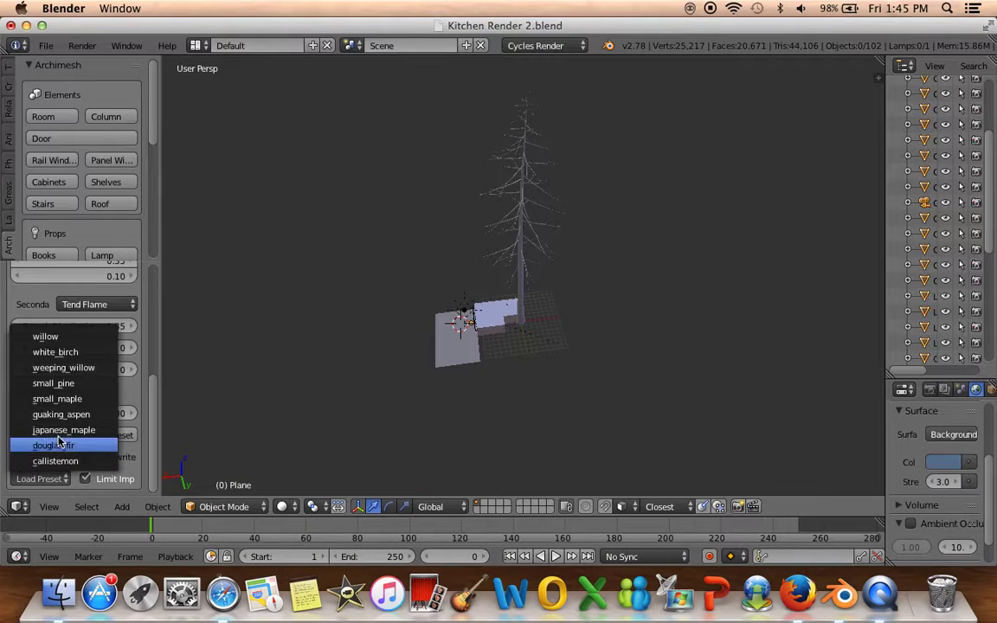
click(56, 392)
scroll(556, 367, up, 2)
scroll(534, 390, up, 2)
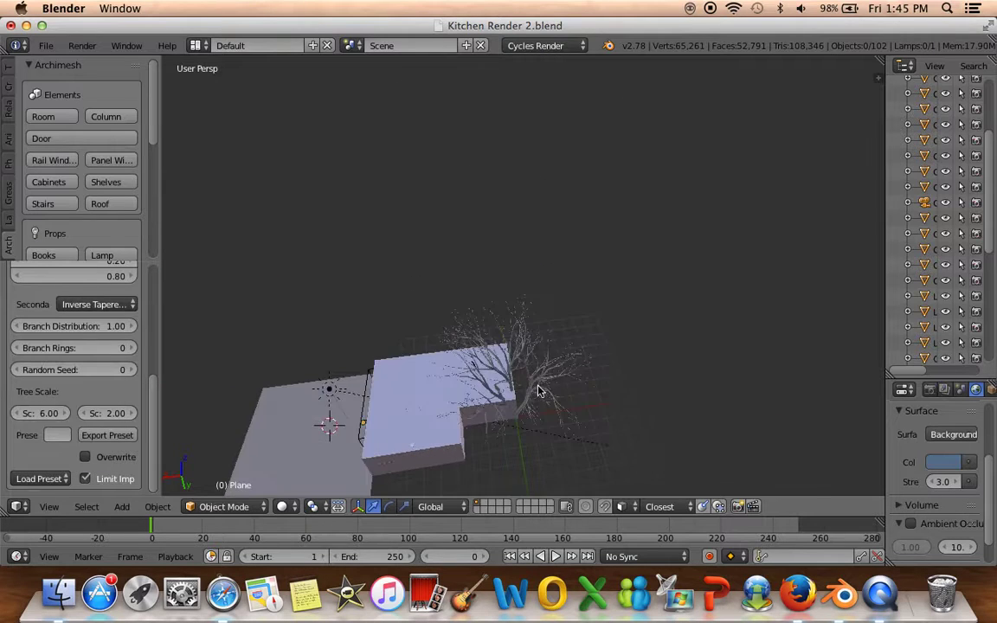
middle_drag(534, 390, 541, 301)
scroll(537, 301, up, 2)
click(41, 478)
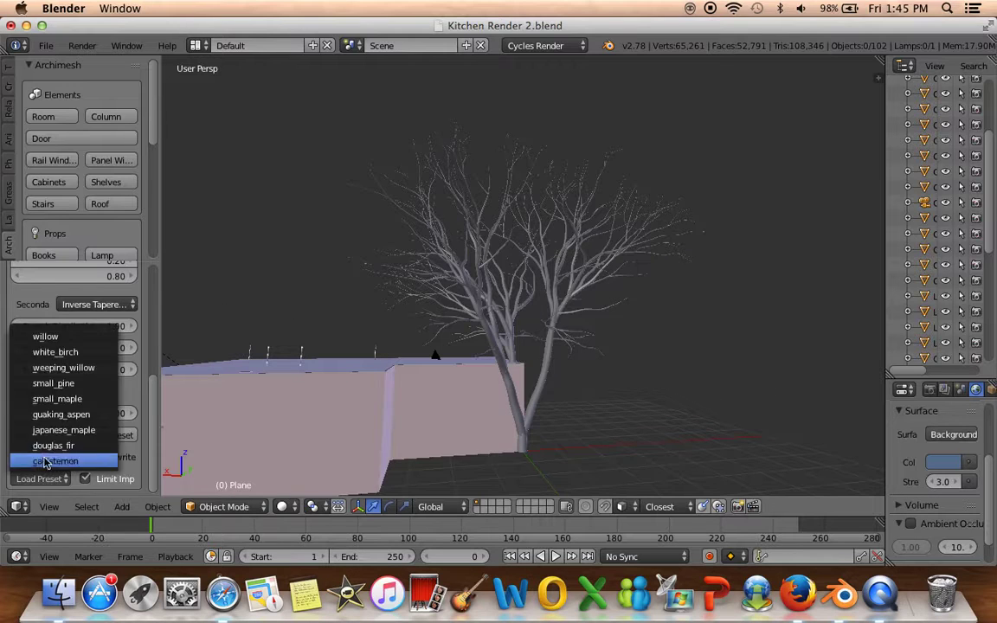
click(48, 412)
scroll(498, 298, up, 3)
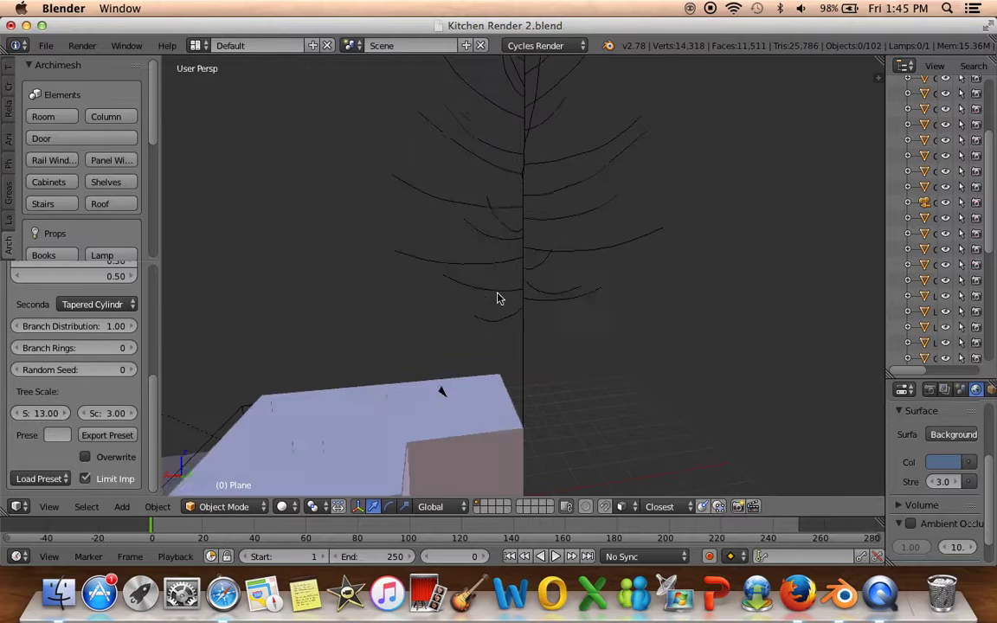
click(41, 478)
click(32, 403)
mouse_move(316, 306)
middle_down()
mouse_move(252, 402)
mouse_move(269, 410)
mouse_move(67, 456)
middle_up()
Load the small_pine preset, then a larger tree preset, inspecting it from a low angle
click(43, 474)
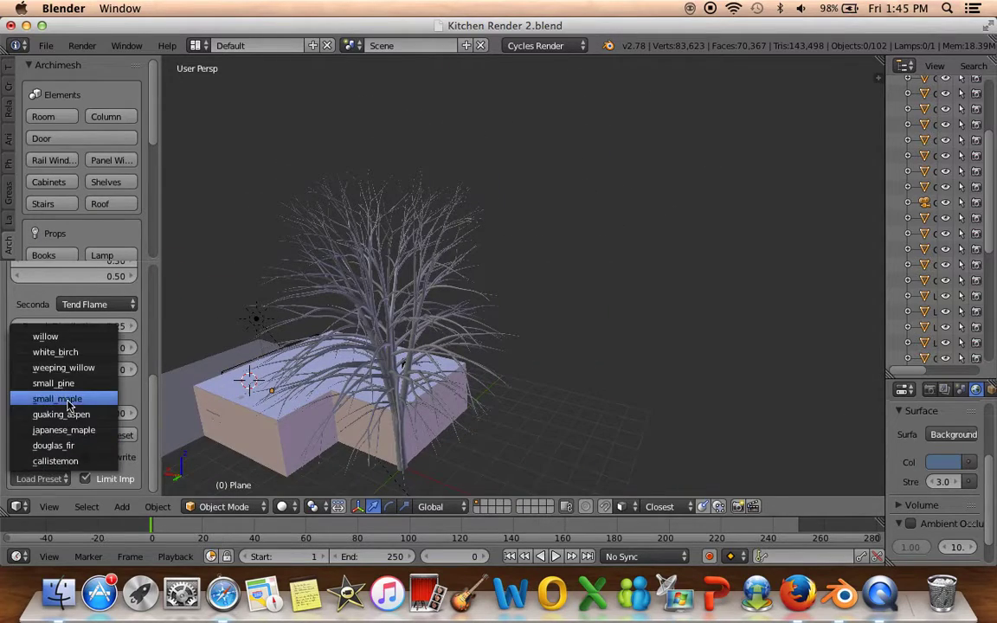
click(54, 383)
mouse_move(286, 407)
middle_down()
mouse_move(345, 394)
mouse_move(368, 373)
middle_up()
click(44, 479)
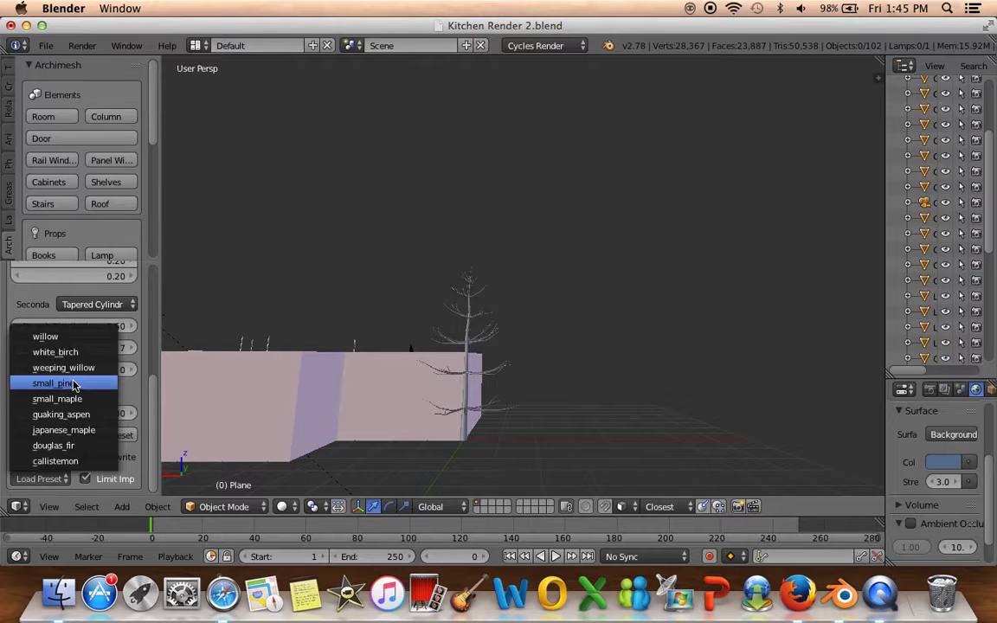
click(60, 401)
mouse_move(339, 371)
middle_down()
mouse_move(349, 412)
mouse_move(315, 414)
mouse_move(334, 373)
middle_up()
scroll(115, 368, up, 3)
scroll(115, 368, up, 5)
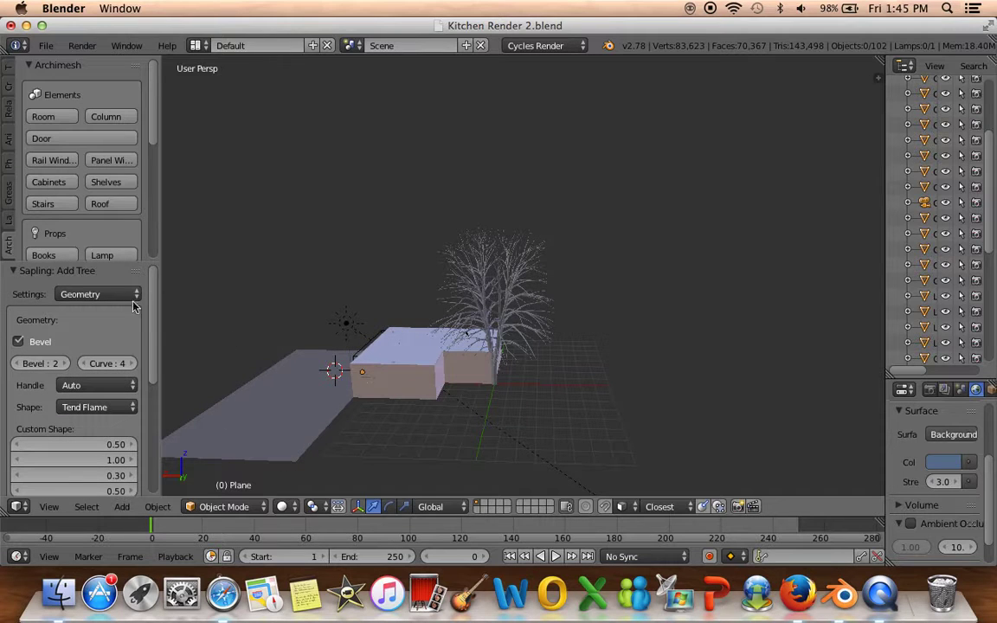
Raise the Branch Growth Taper Crown of the Sapling tree to 0.26
click(97, 295)
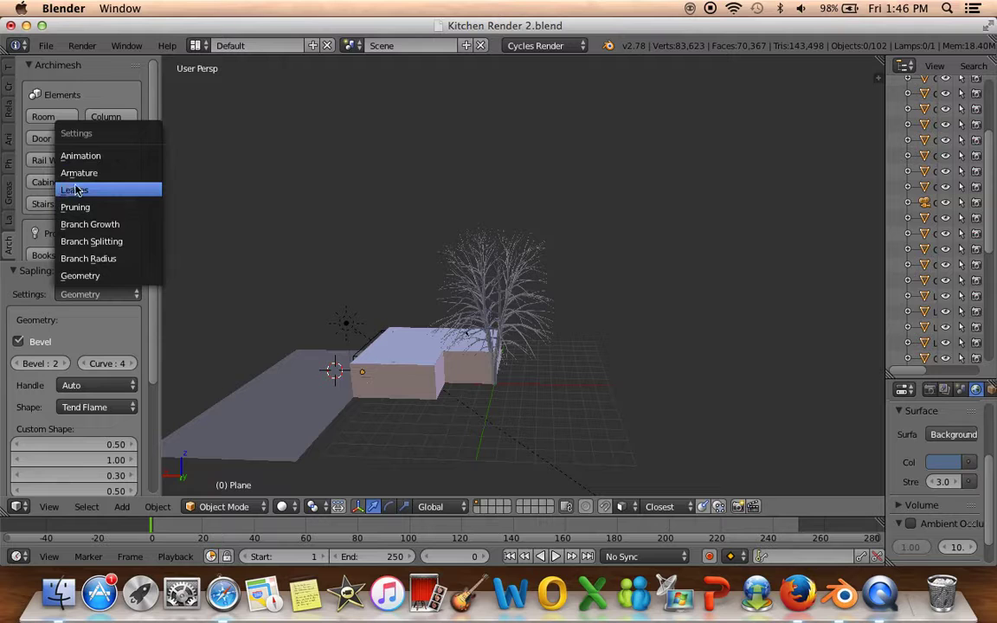
click(100, 227)
scroll(268, 346, up, 2)
scroll(268, 345, up, 2)
click(136, 342)
click(136, 342)
click(135, 343)
click(133, 344)
click(133, 344)
click(134, 343)
Switch to the Leaves settings and show leaves on the tree with 64 leaves
click(125, 294)
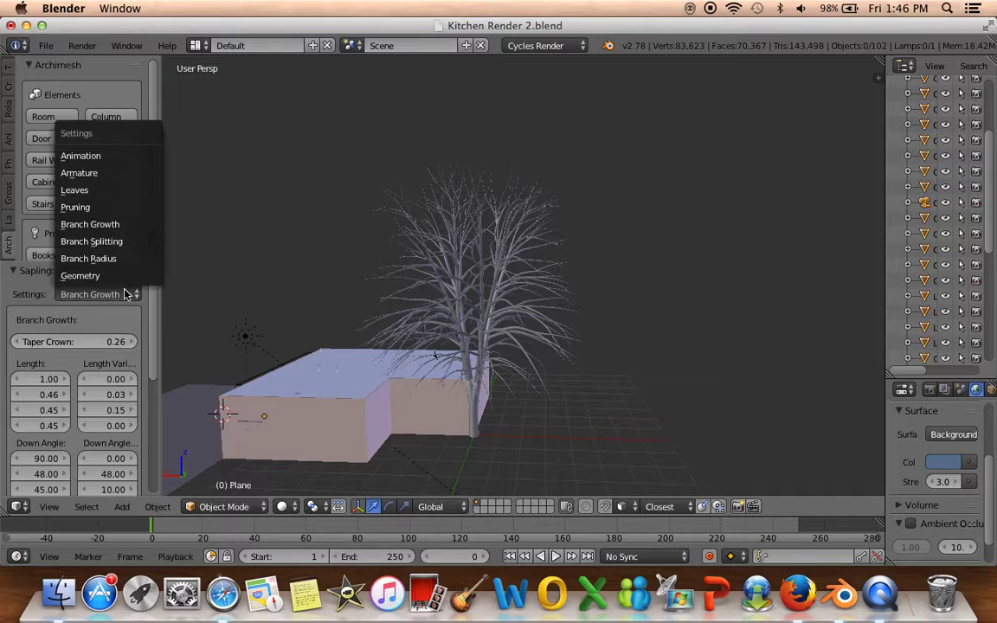
click(95, 190)
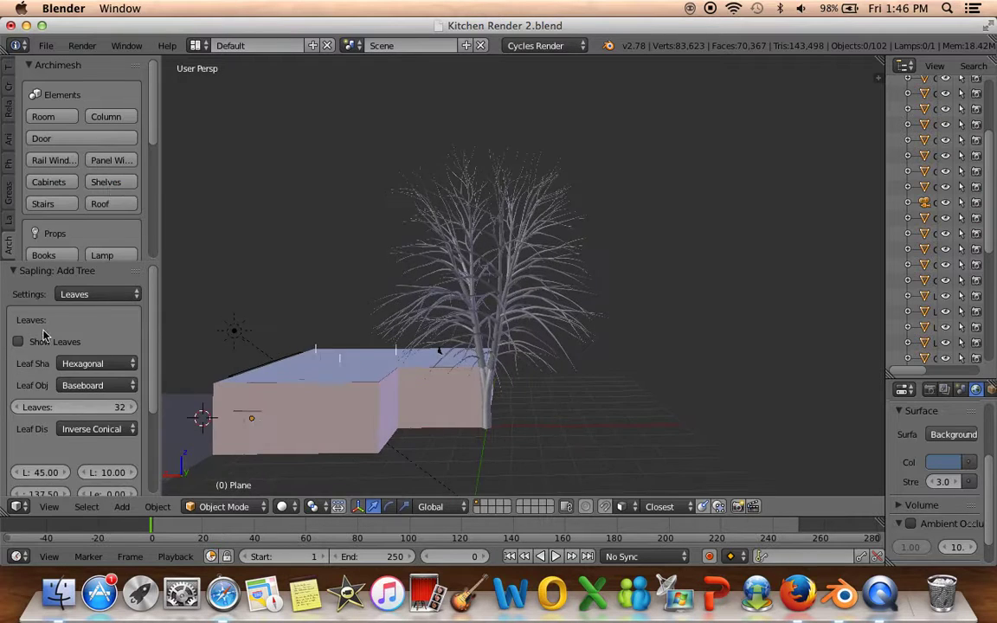
scroll(507, 322, up, 5)
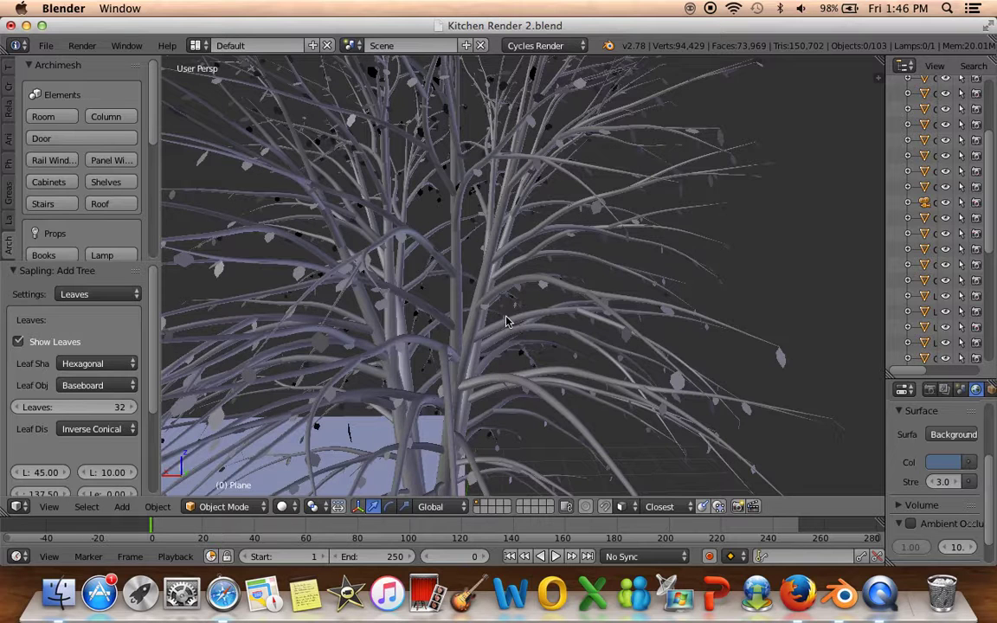
click(102, 407)
text(64)
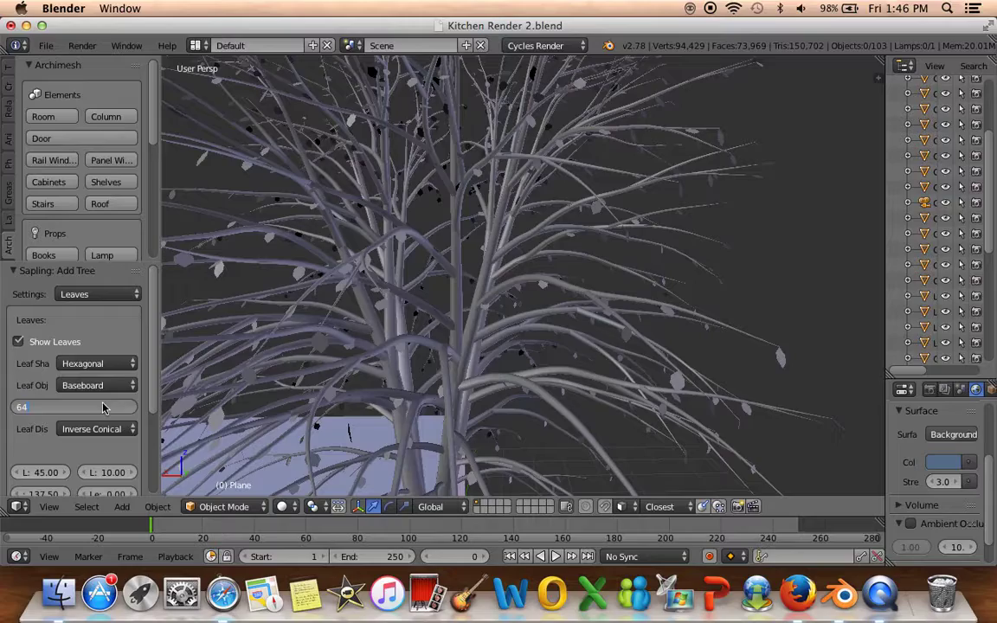
key(Return)
Raise the leaf count from 64 to 90
scroll(411, 366, down, 3)
scroll(411, 365, down, 2)
middle_drag(411, 366, 445, 312)
scroll(606, 267, up, 4)
scroll(584, 283, up, 2)
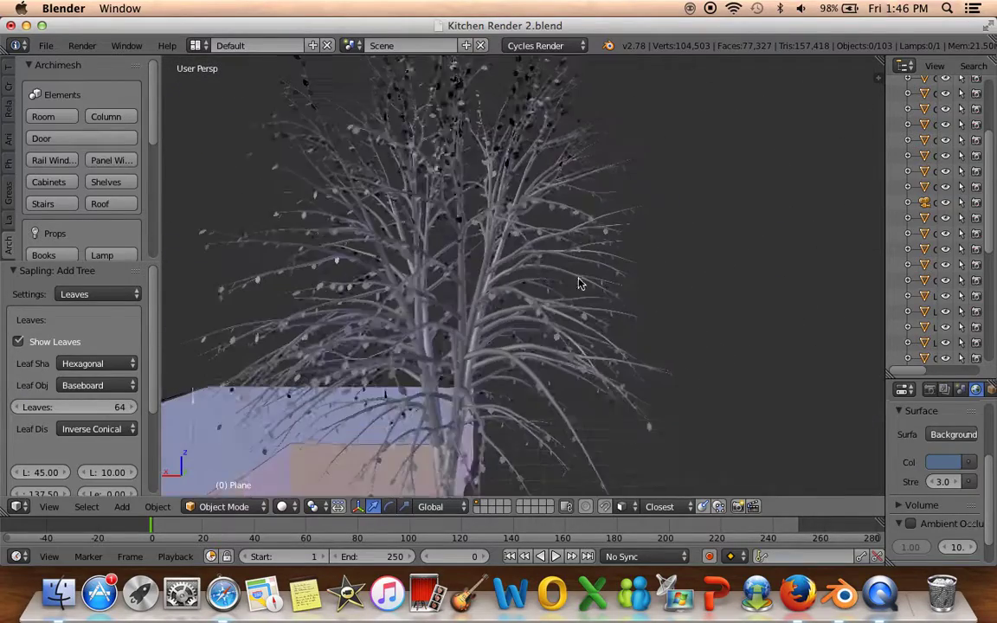
click(106, 408)
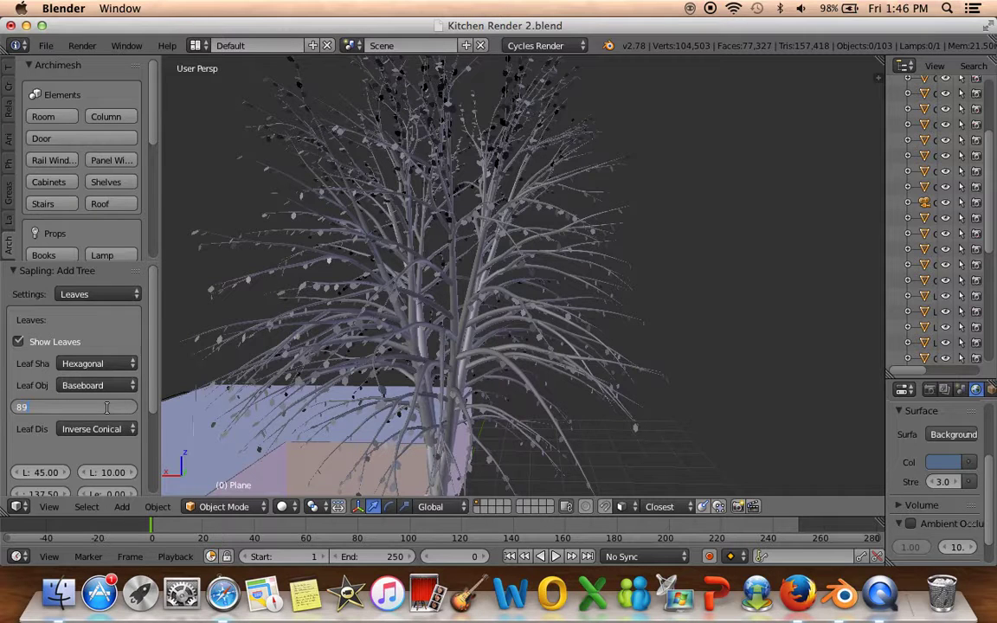
key(Return)
mouse_move(359, 255)
middle_down()
mouse_move(486, 261)
mouse_move(70, 396)
middle_up()
text(90)
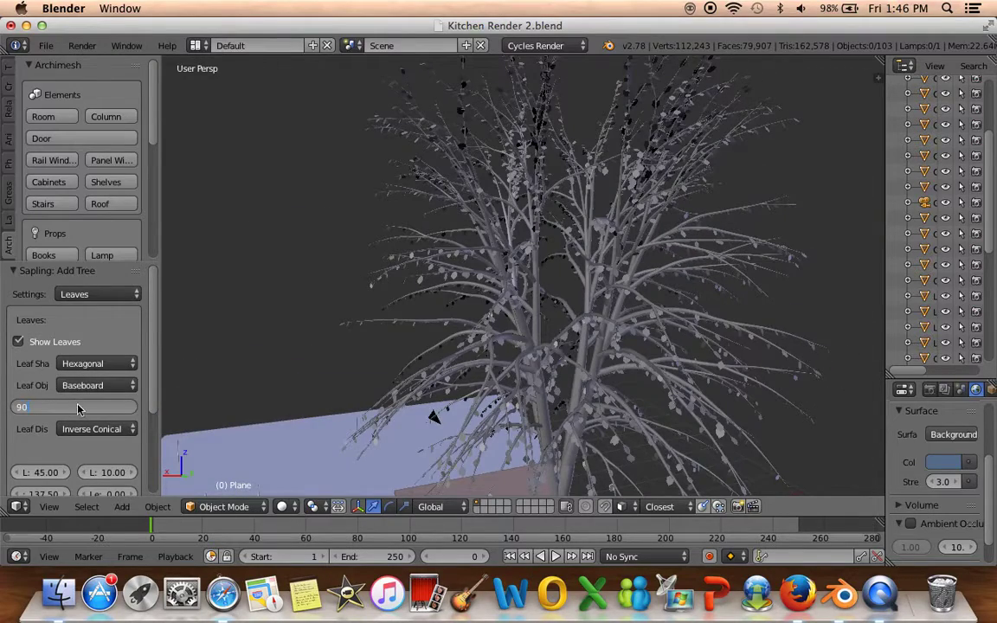
key(Return)
click(102, 294)
click(99, 277)
scroll(83, 355, down, 3)
scroll(84, 381, down, 5)
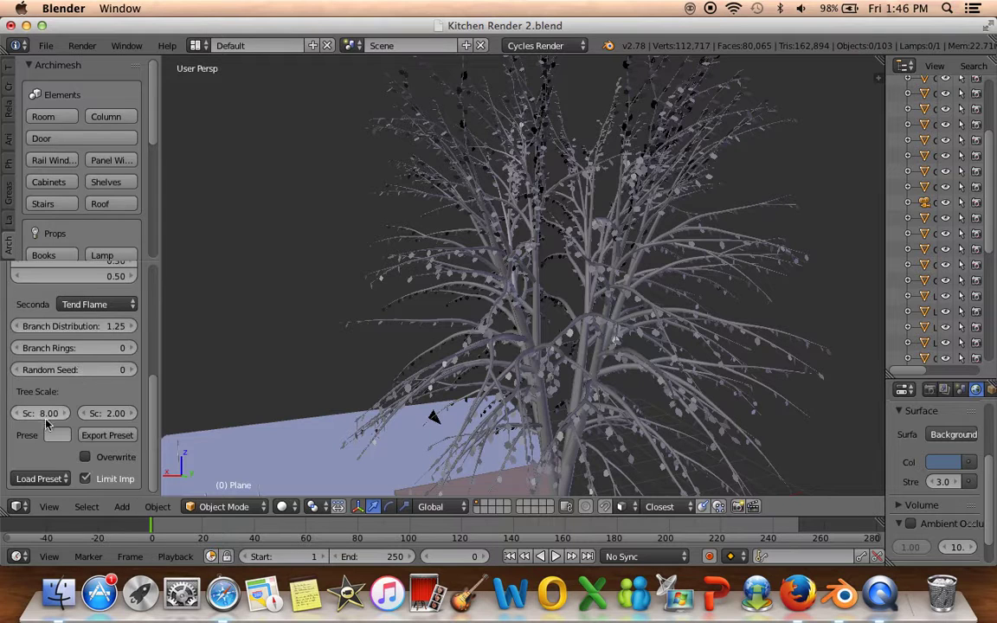
click(84, 301)
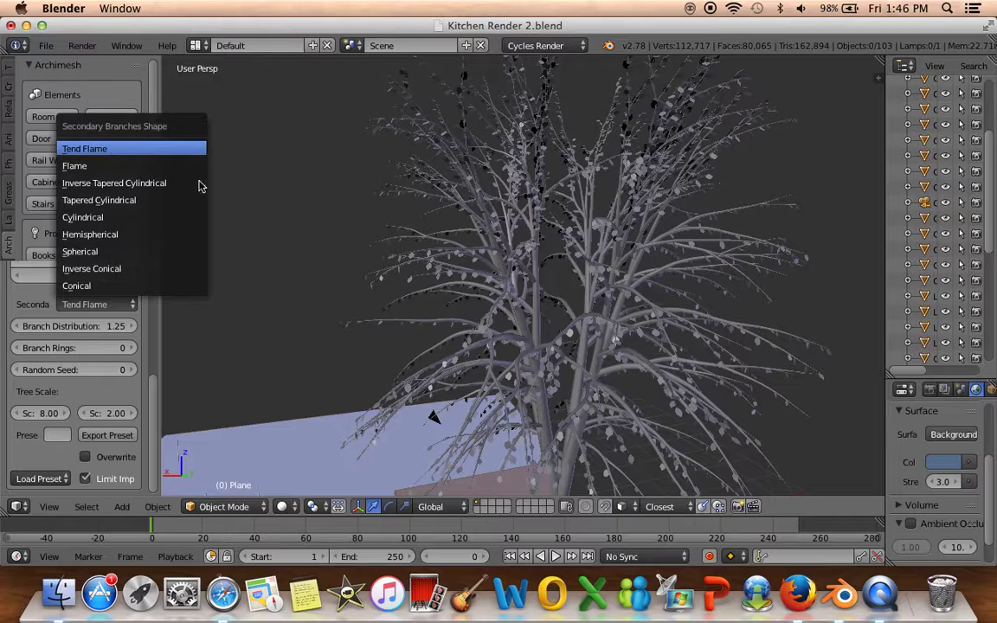
key(Escape)
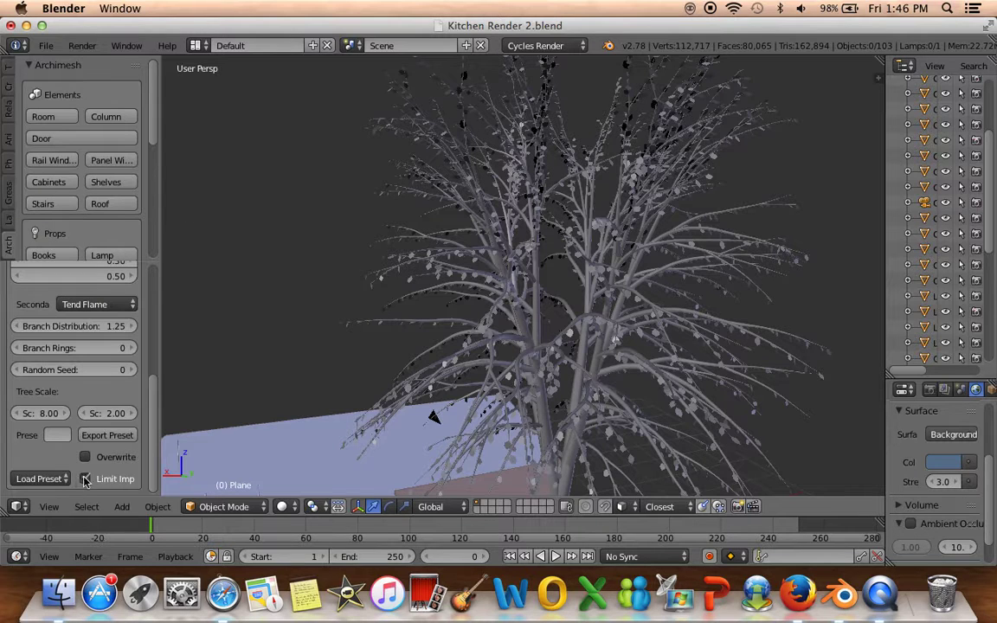
click(41, 481)
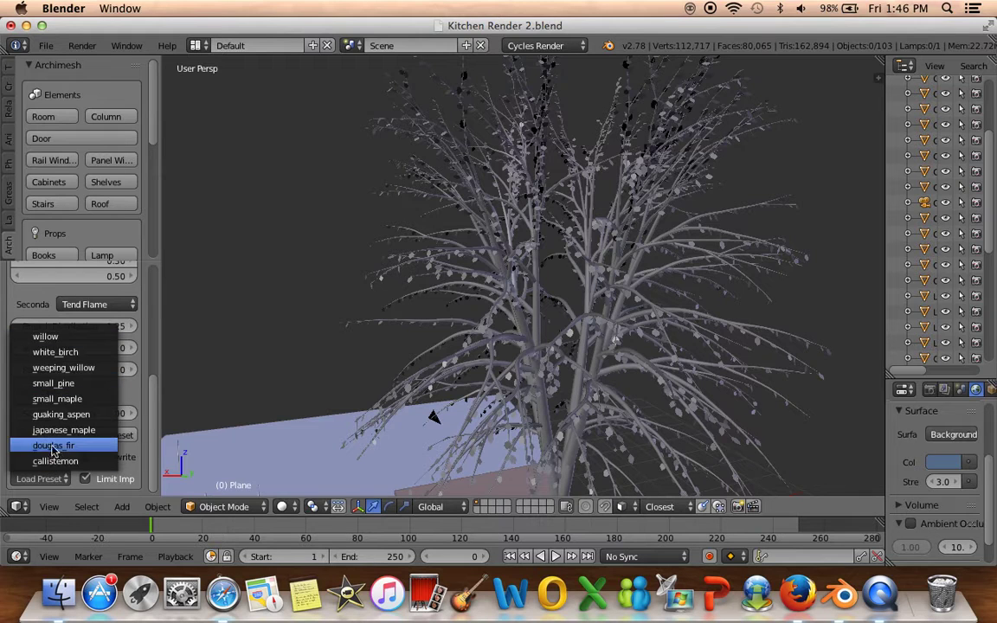
click(63, 376)
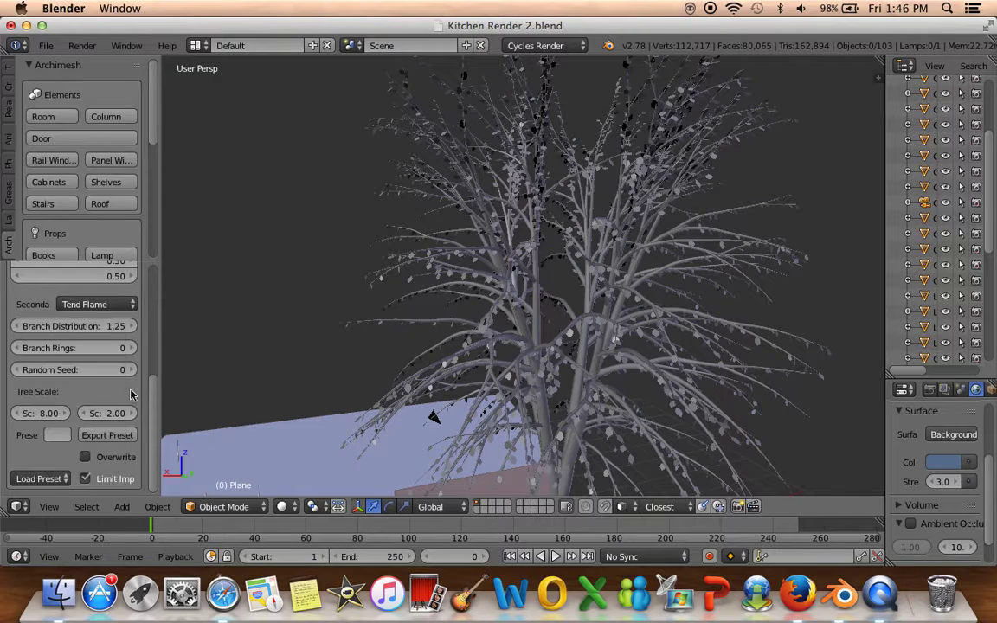
scroll(476, 337, down, 4)
Delete the old tree and its leaves object
right_click(516, 317)
key(x)
click(494, 310)
scroll(523, 316, up, 5)
right_click(524, 315)
key(x)
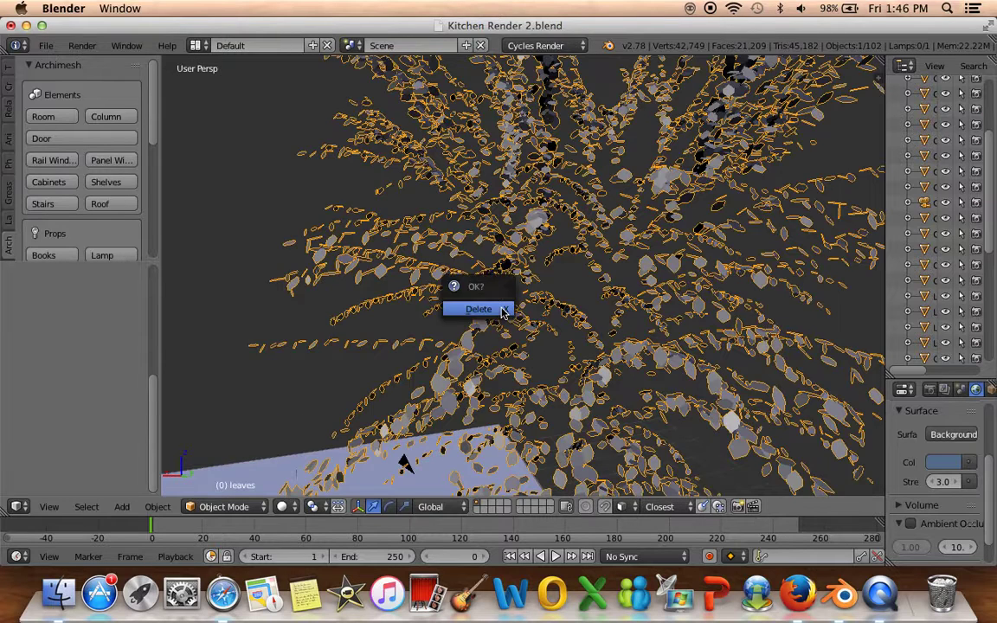
click(503, 312)
scroll(519, 339, down, 4)
Add a new Sapling tree with Tend Flame secondary branches and tree scale 3.37
key(shift+a)
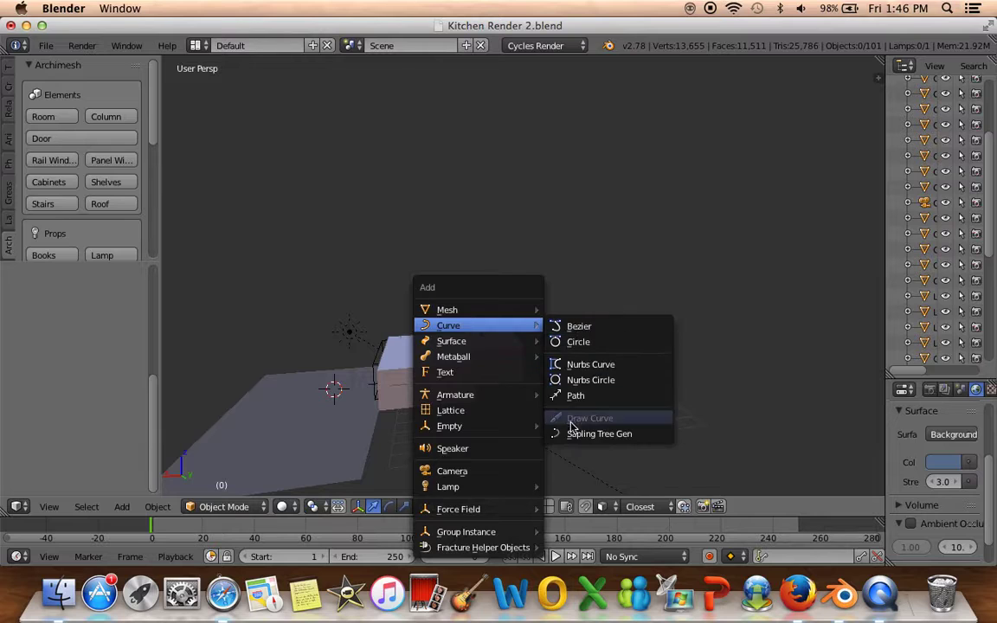
click(574, 433)
scroll(446, 351, up, 3)
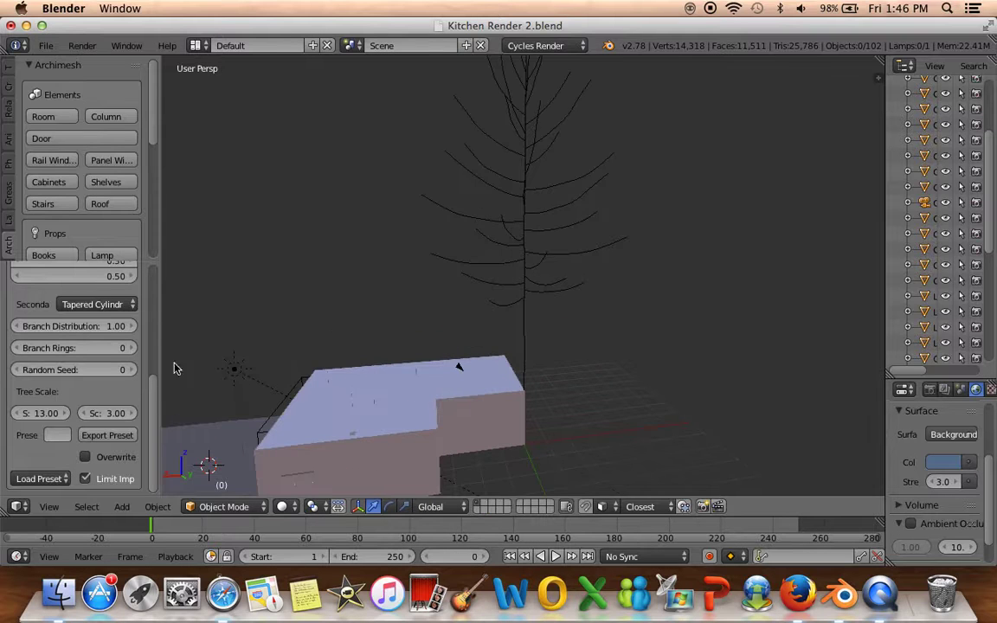
click(113, 310)
click(83, 149)
mouse_move(43, 414)
mouse_down()
mouse_move(18, 414)
mouse_move(32, 414)
mouse_up()
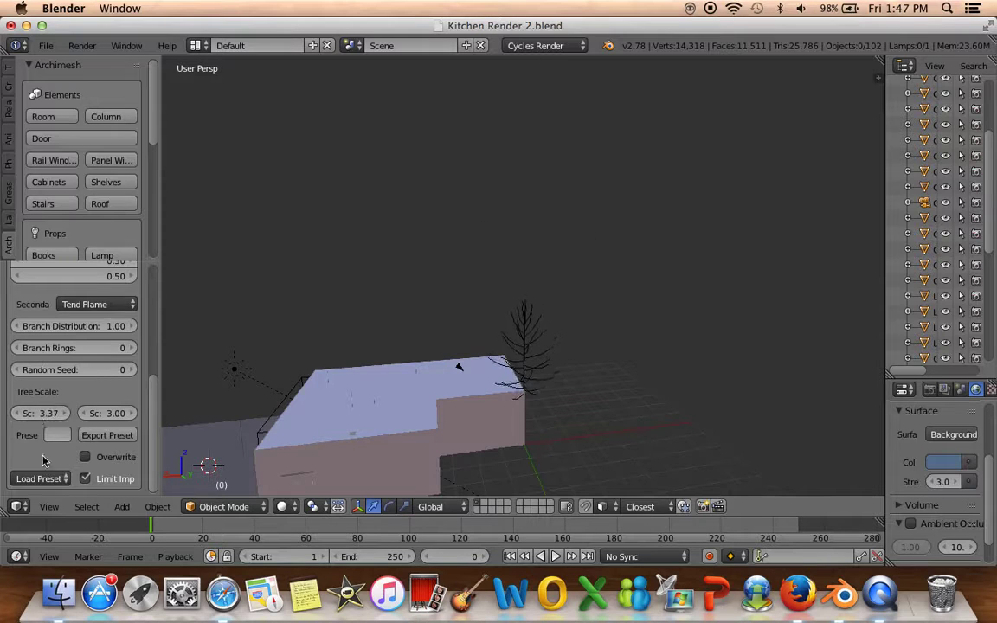
scroll(130, 363, up, 2)
scroll(127, 329, up, 3)
scroll(95, 303, up, 2)
click(93, 294)
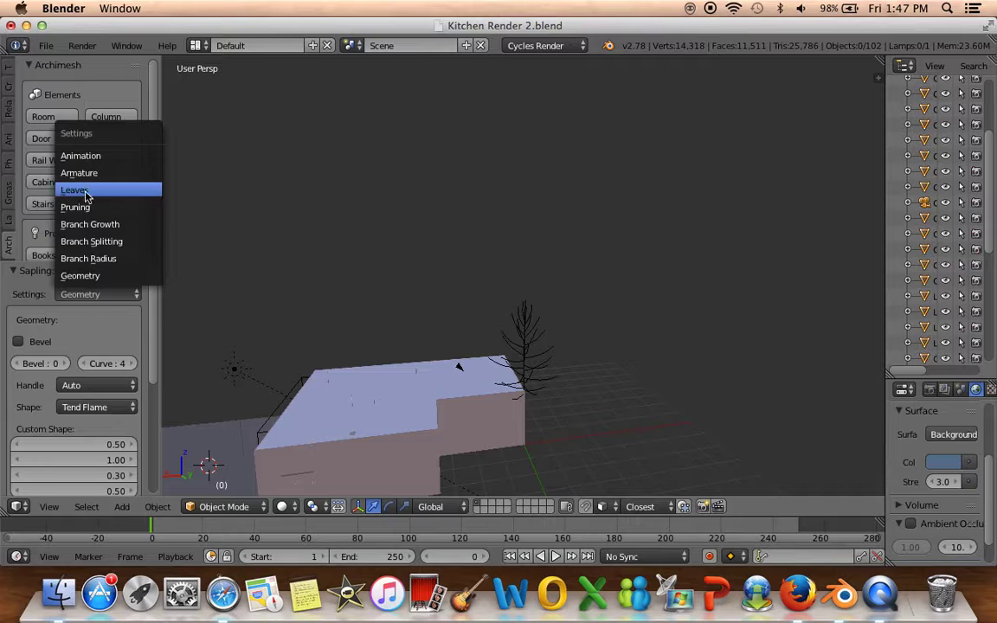
Turn on leaves for the new Sapling tree
click(86, 191)
click(19, 342)
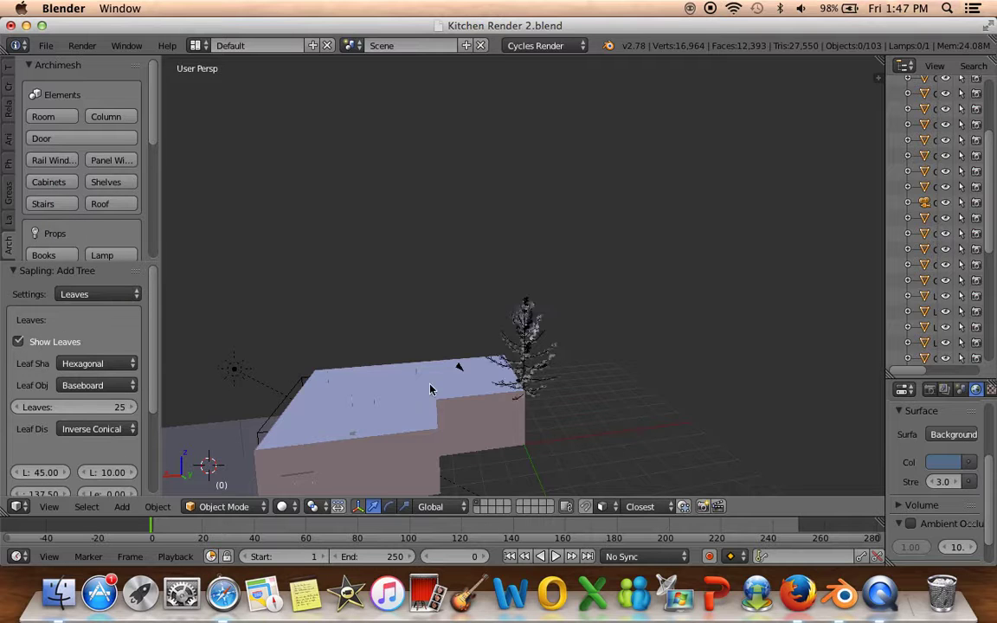
scroll(386, 345, up, 3)
scroll(419, 310, up, 3)
mouse_move(335, 389)
middle_down()
mouse_move(412, 290)
mouse_move(367, 311)
mouse_move(389, 338)
mouse_move(457, 364)
mouse_move(402, 269)
mouse_move(239, 335)
middle_up()
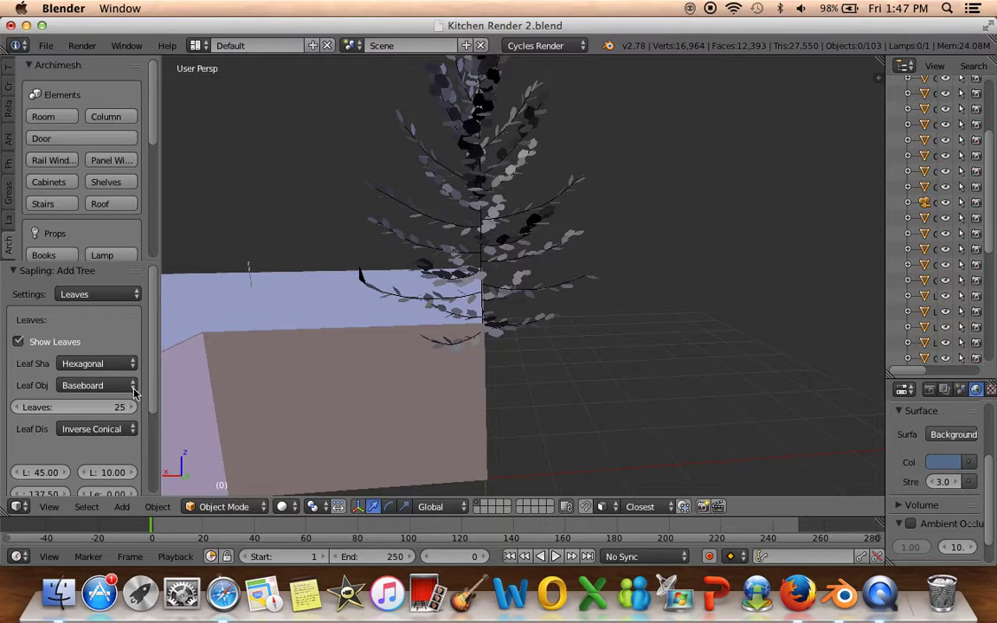
Increase the Branch Splitting levels to 3
click(95, 296)
click(120, 238)
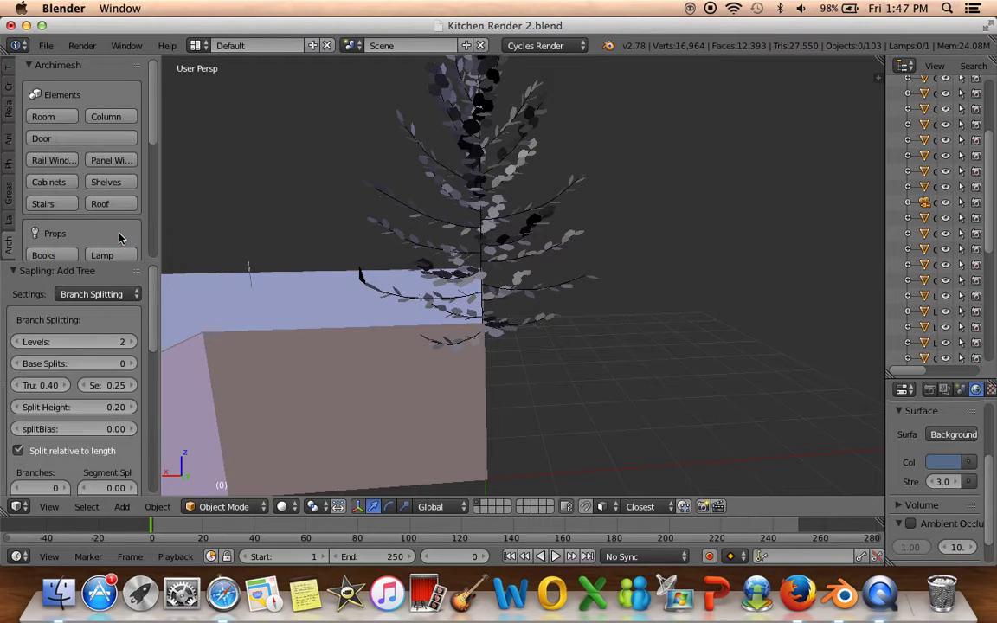
click(132, 342)
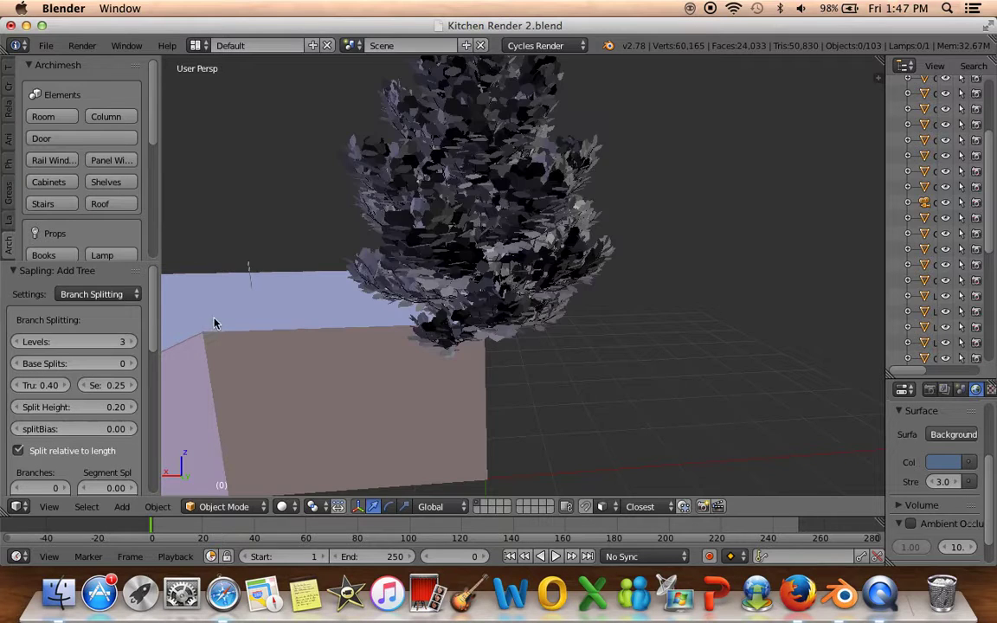
middle_drag(191, 286, 227, 314)
Set the leaf count to 2 in the Leaves settings
click(95, 294)
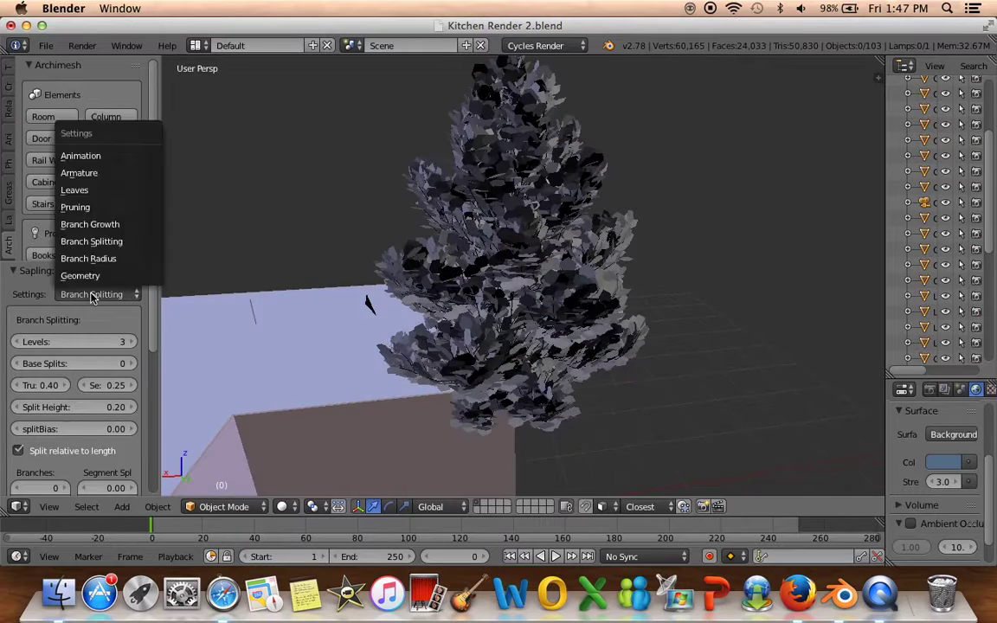
click(122, 190)
click(73, 407)
text(1)
key(Return)
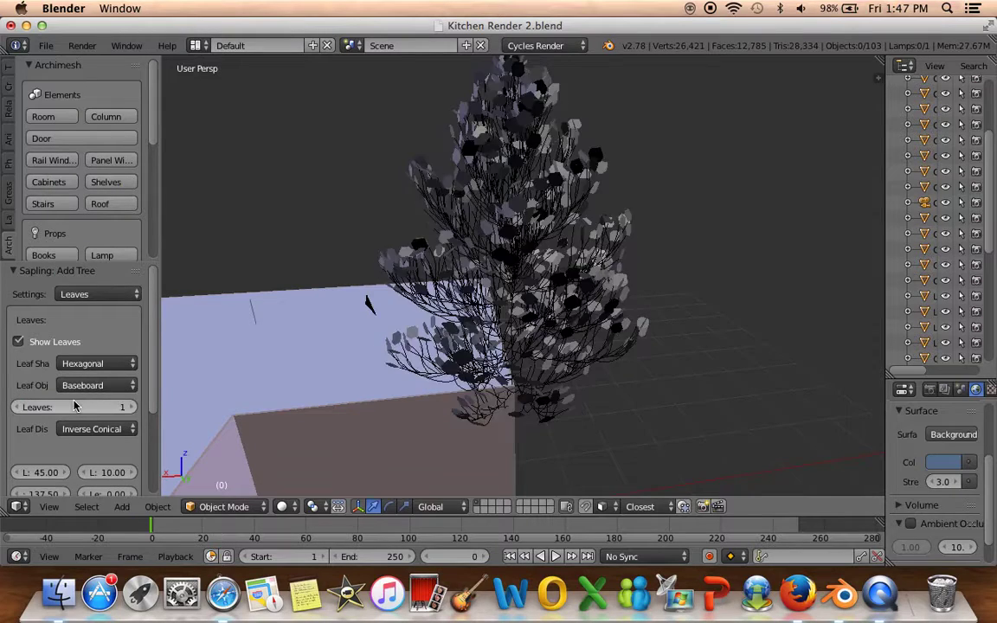
middle_drag(341, 378, 329, 378)
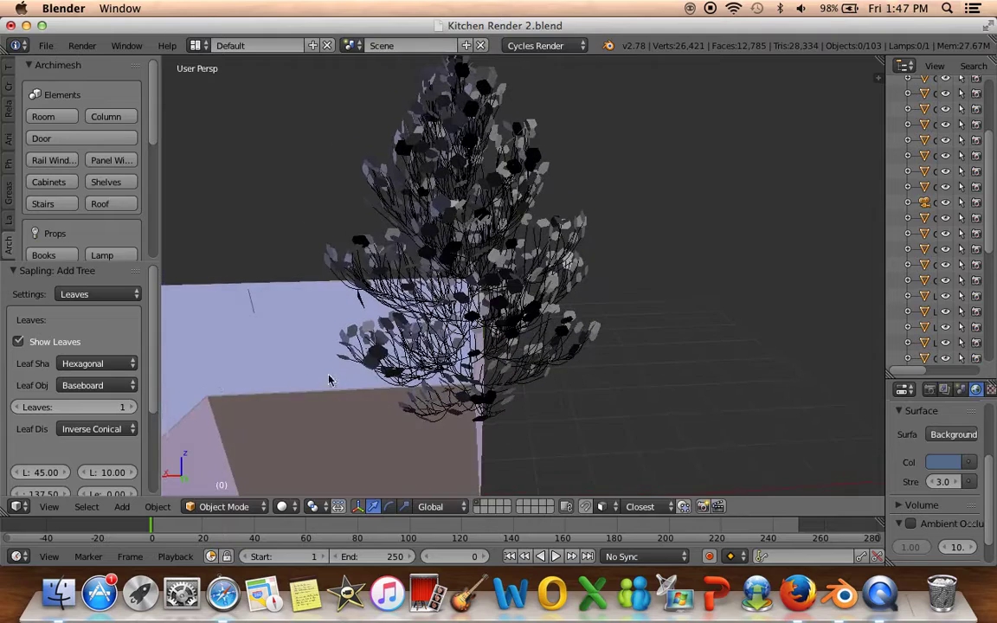
Enable bevel in the Geometry settings to thicken the branches
click(99, 299)
click(102, 273)
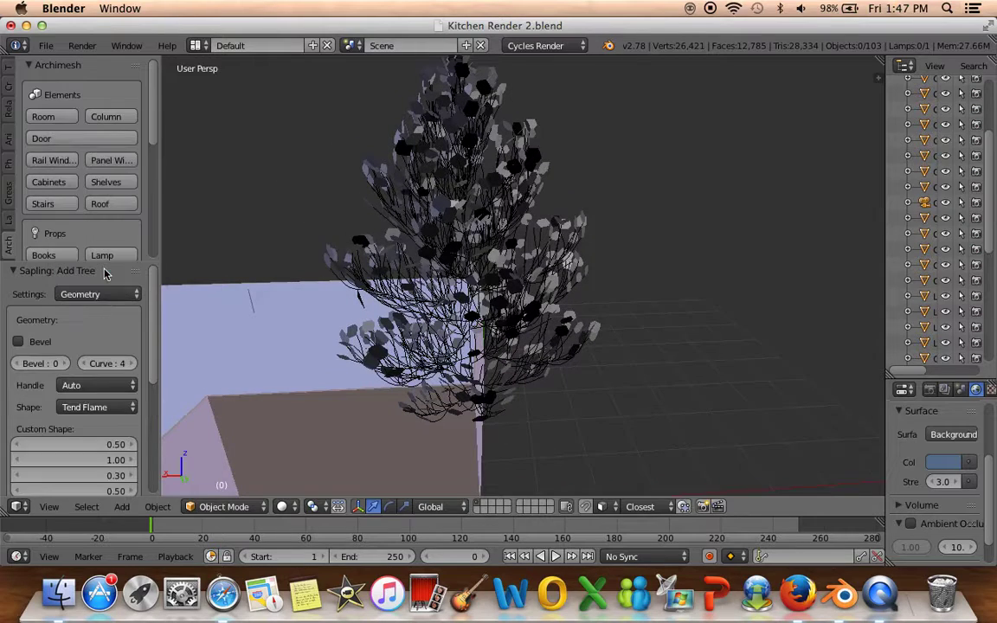
click(19, 342)
scroll(289, 328, up, 2)
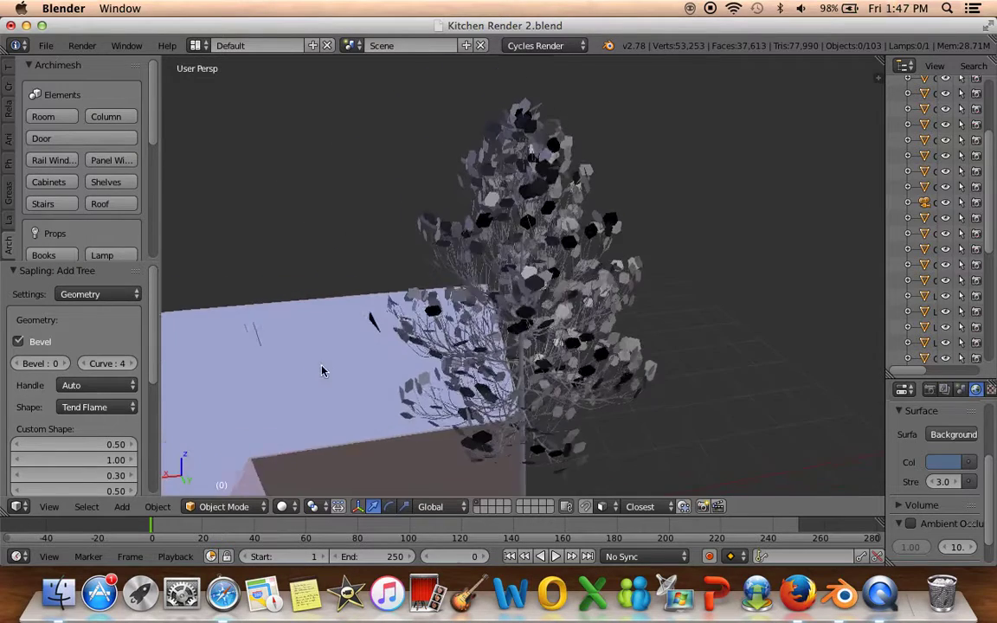
scroll(289, 328, up, 2)
scroll(439, 394, up, 1)
scroll(439, 394, down, 2)
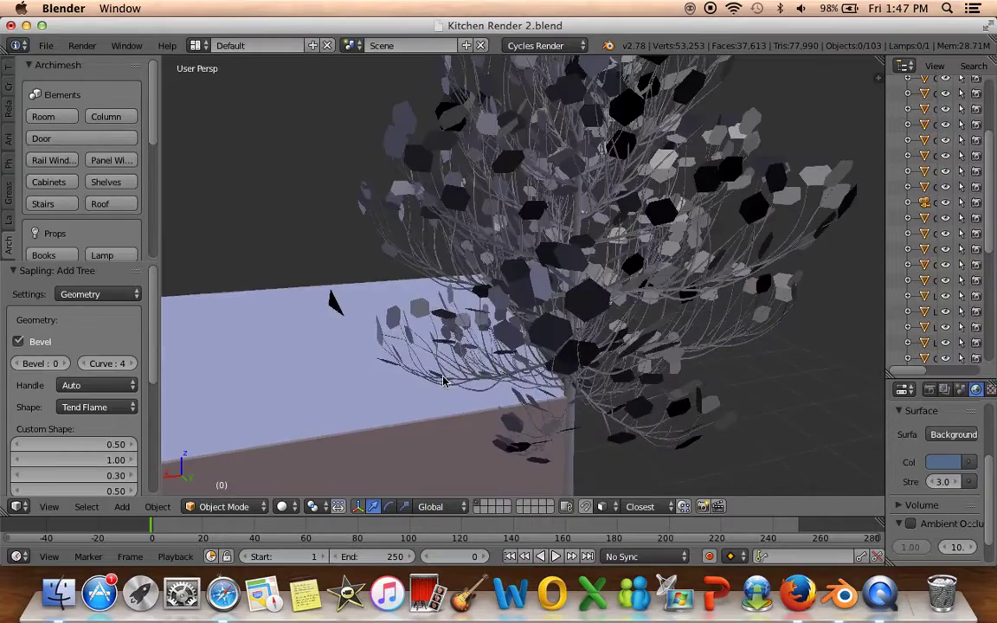
scroll(436, 394, down, 1)
scroll(432, 397, down, 1)
click(87, 292)
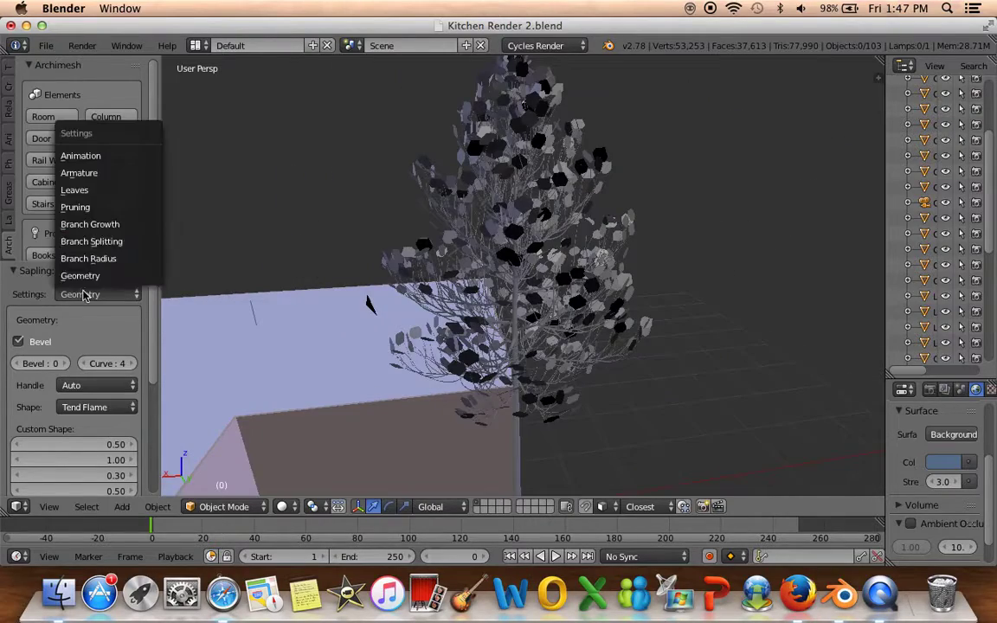
click(99, 194)
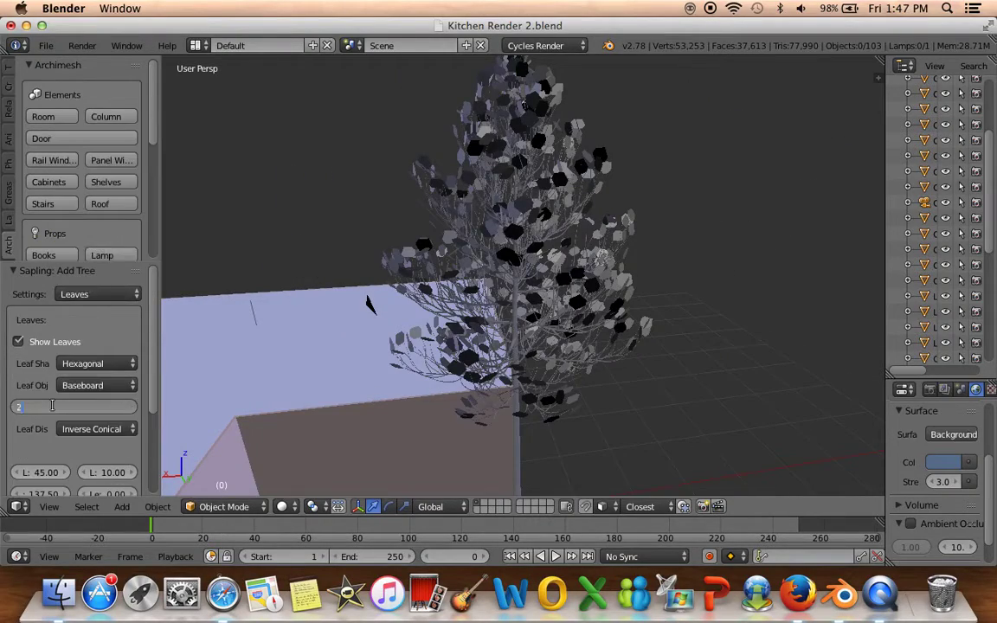
mouse_move(289, 387)
middle_down()
mouse_move(509, 348)
mouse_move(474, 300)
mouse_move(508, 346)
middle_up()
Move the tree along the X axis
right_click(507, 346)
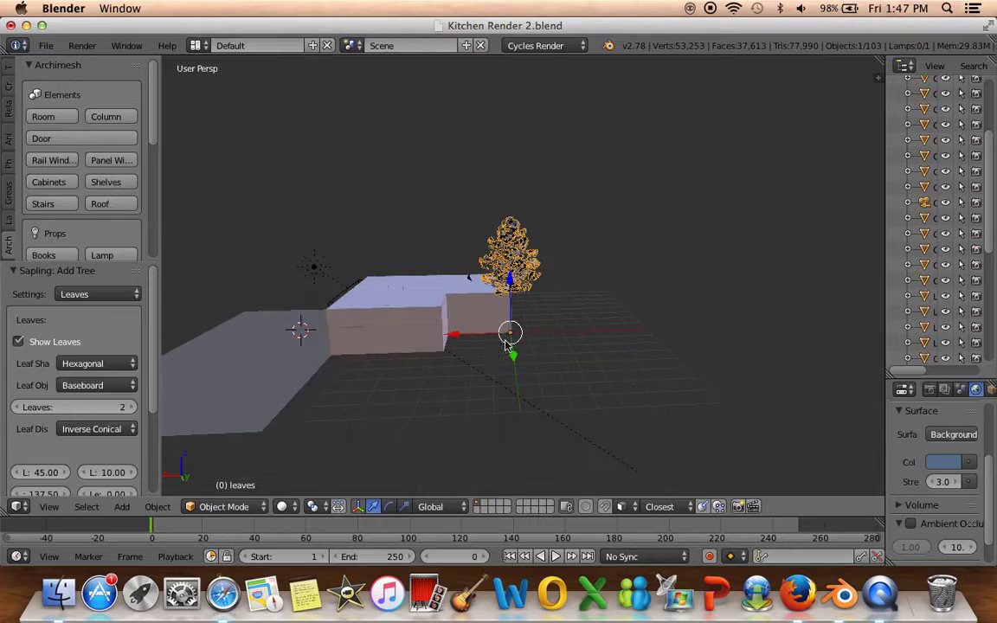
key(g)
key(x)
click(225, 359)
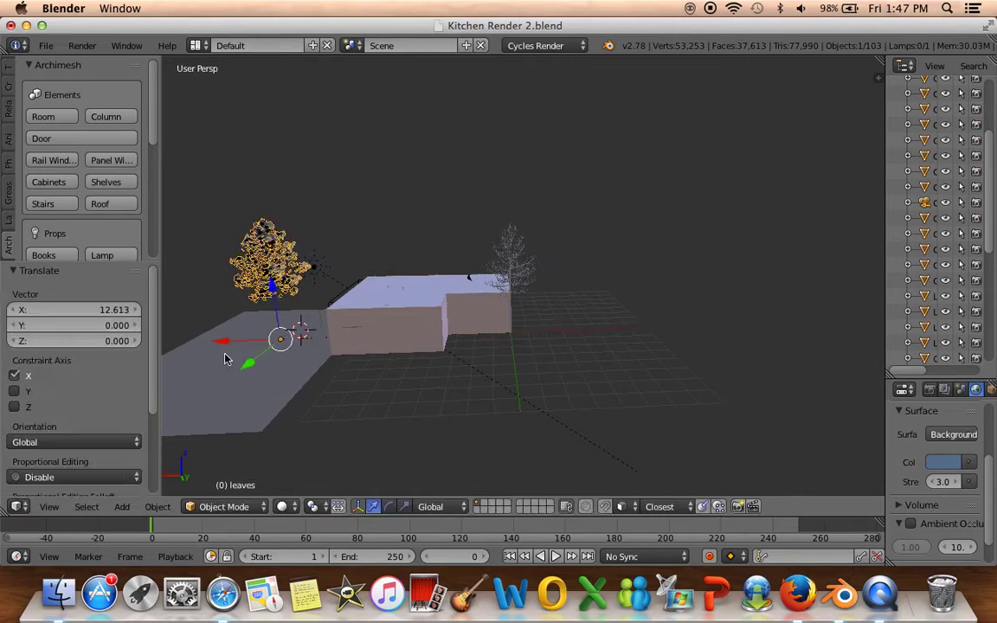
scroll(459, 297, up, 2)
Select the leaves with the branches and move both along X, totalling 12.634
right_click(481, 286)
scroll(520, 291, up, 5)
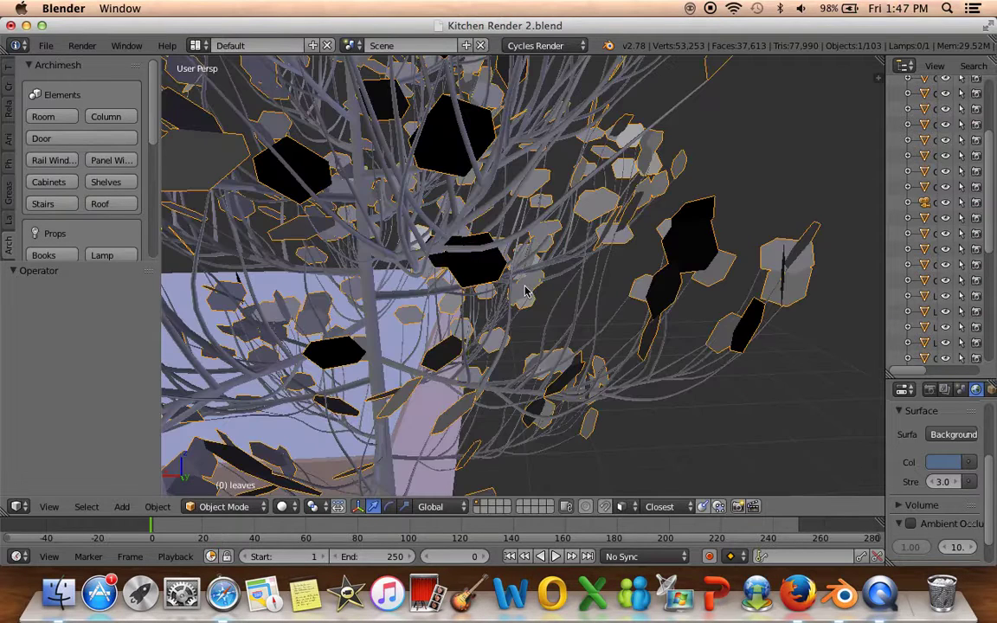
shift+right_click(663, 391)
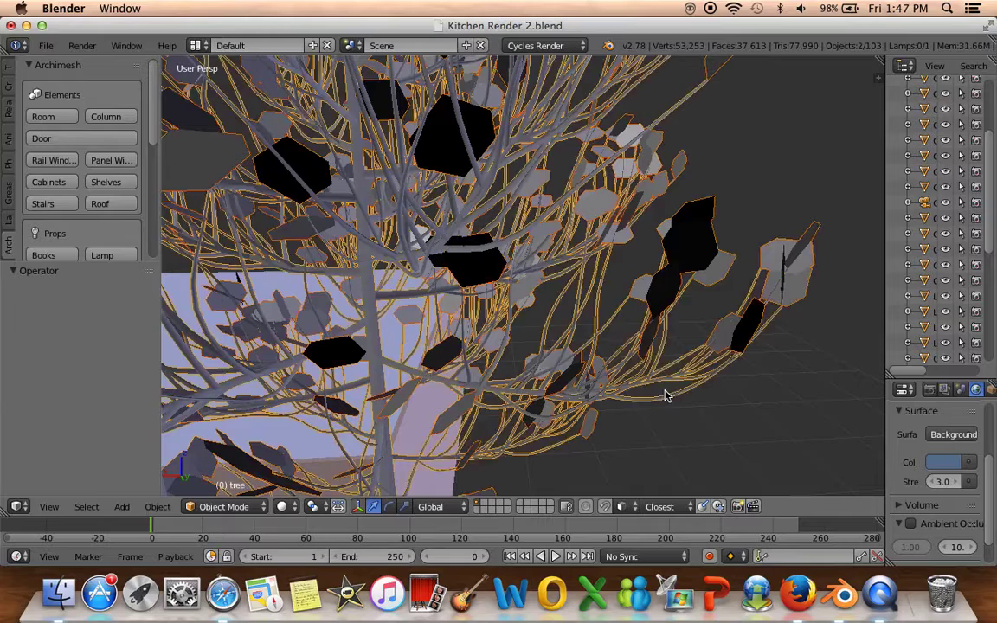
scroll(667, 394, down, 5)
key(g)
key(x)
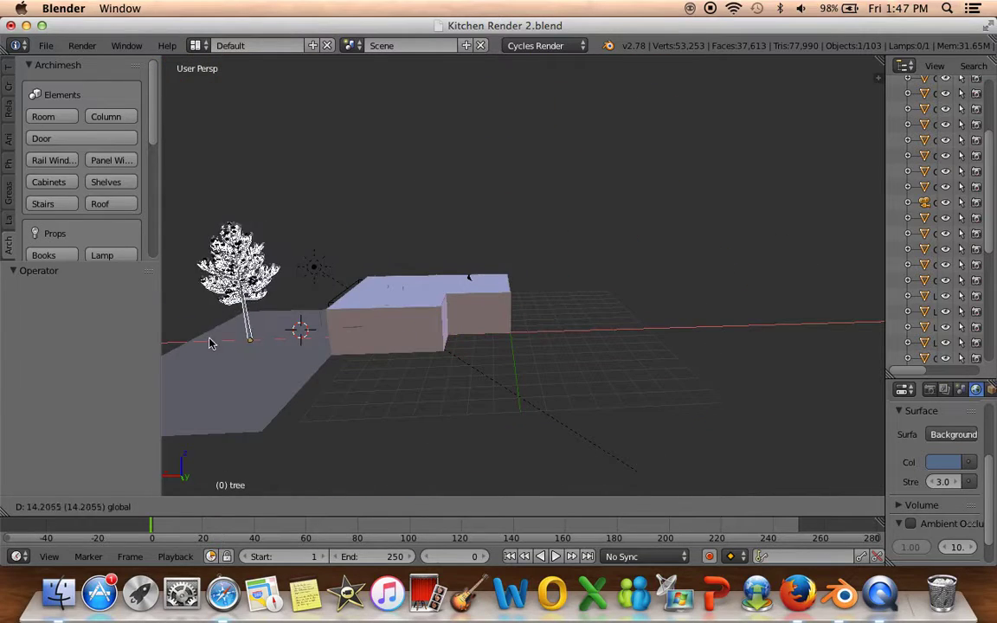
click(260, 362)
mouse_move(260, 362)
shift+middle_down()
mouse_move(444, 349)
mouse_move(359, 329)
mouse_move(507, 367)
mouse_move(484, 323)
mouse_move(464, 346)
mouse_move(459, 334)
shift+middle_up()
scroll(520, 358, up, 4)
Shift the tree along the Y axis by -3.874
key(g)
key(y)
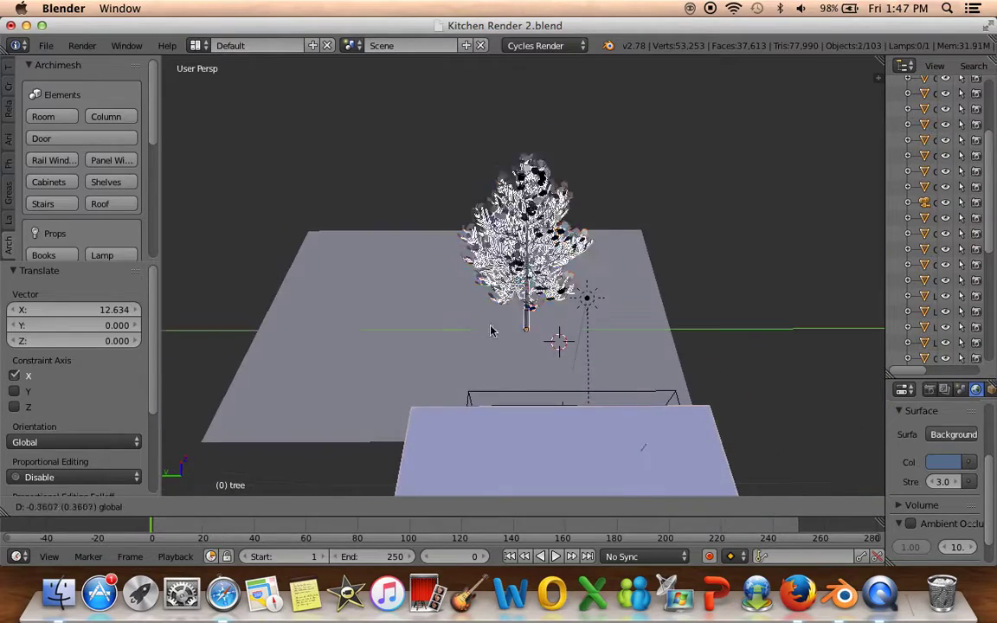
click(579, 345)
middle_drag(579, 345, 545, 391)
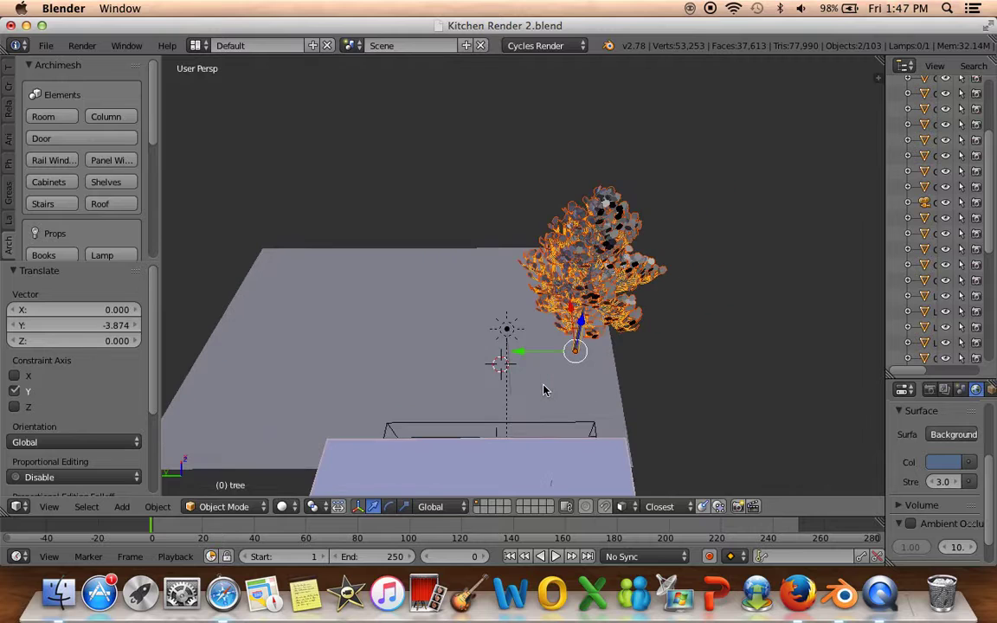
key(shift+d)
key(shift+z)
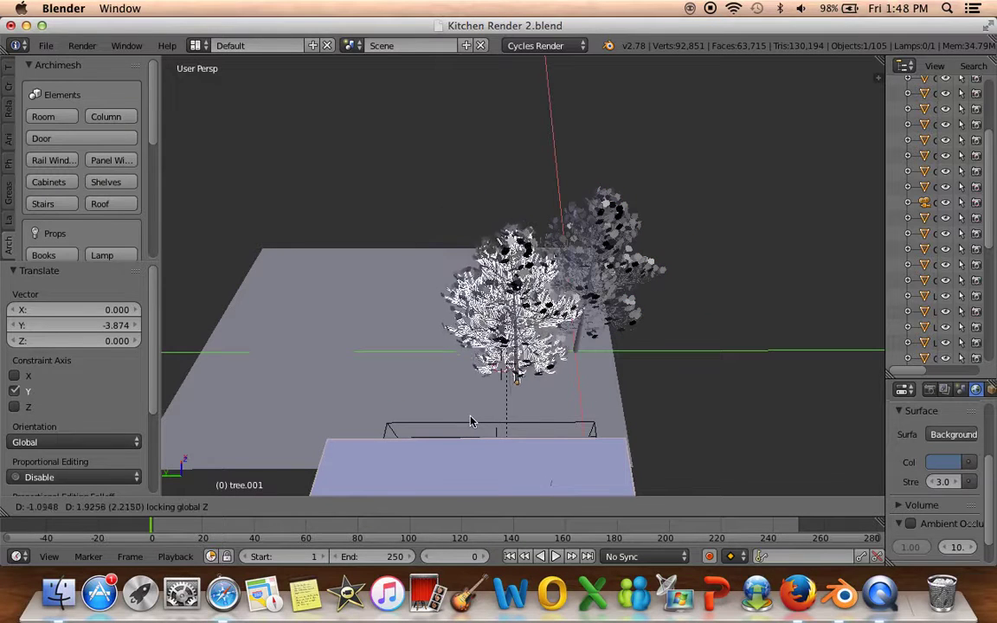
click(471, 421)
key(shift+d)
key(shift+z)
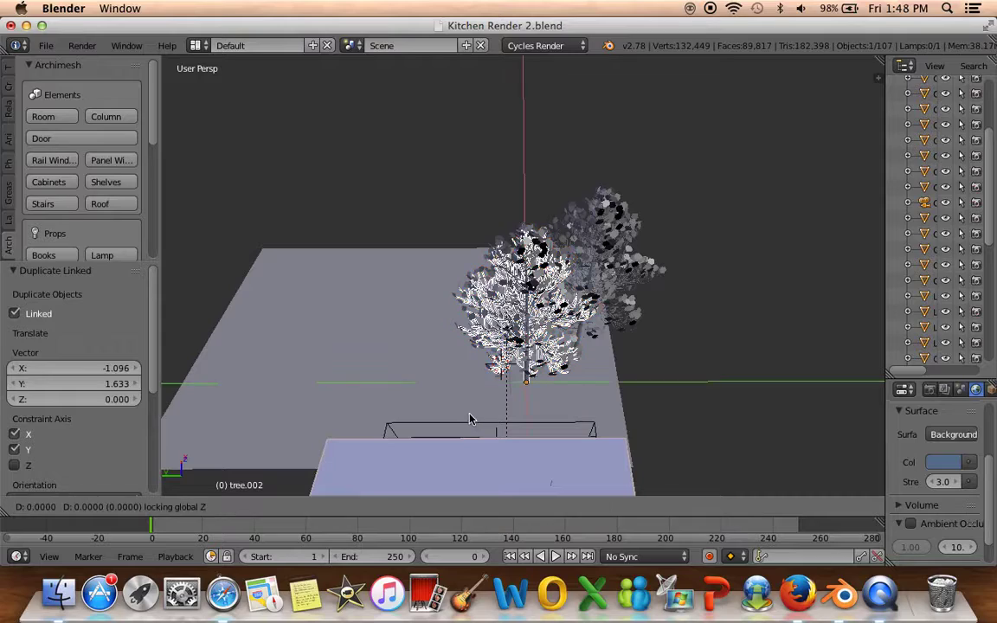
click(430, 390)
key(shift+d)
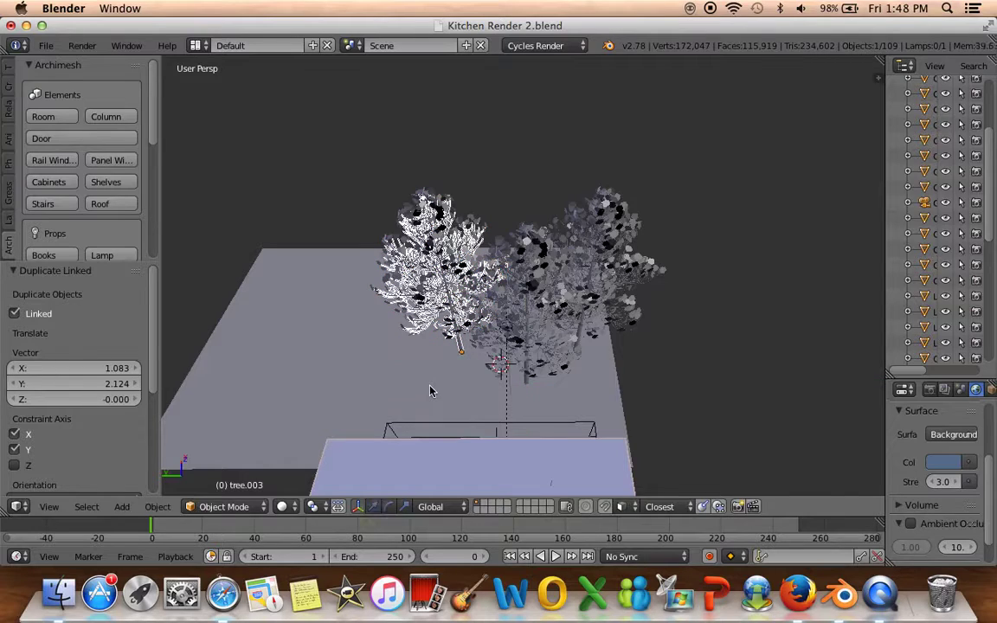
key(shift+z)
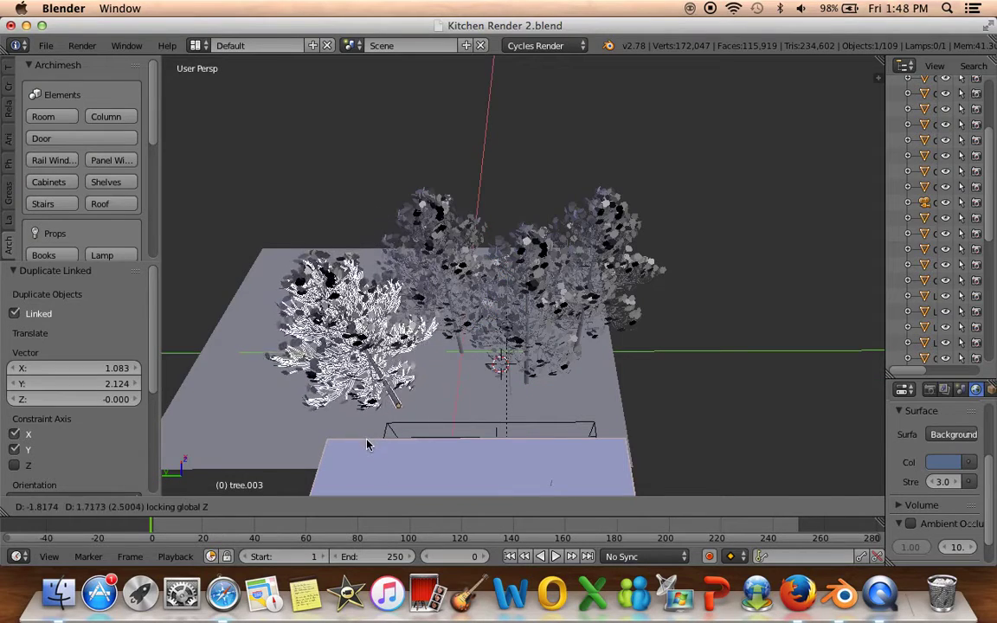
click(385, 443)
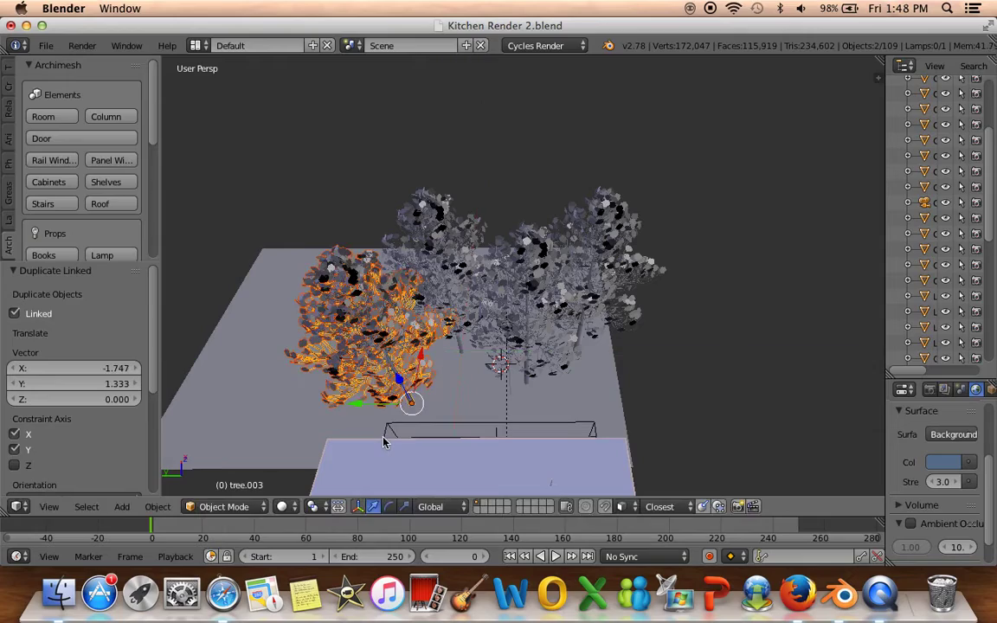
key(shift+d)
key(shift+z)
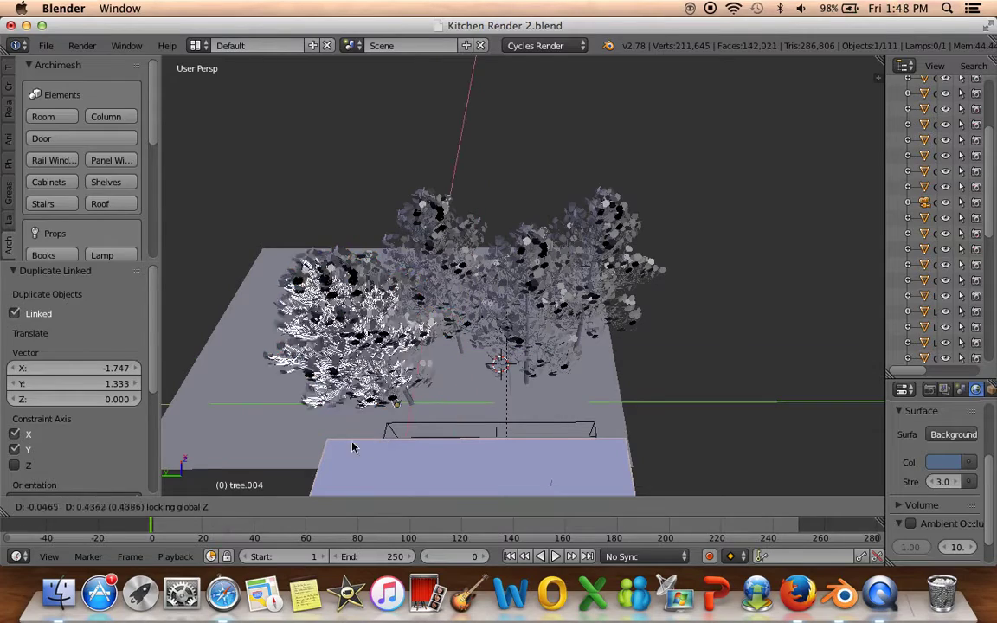
click(302, 472)
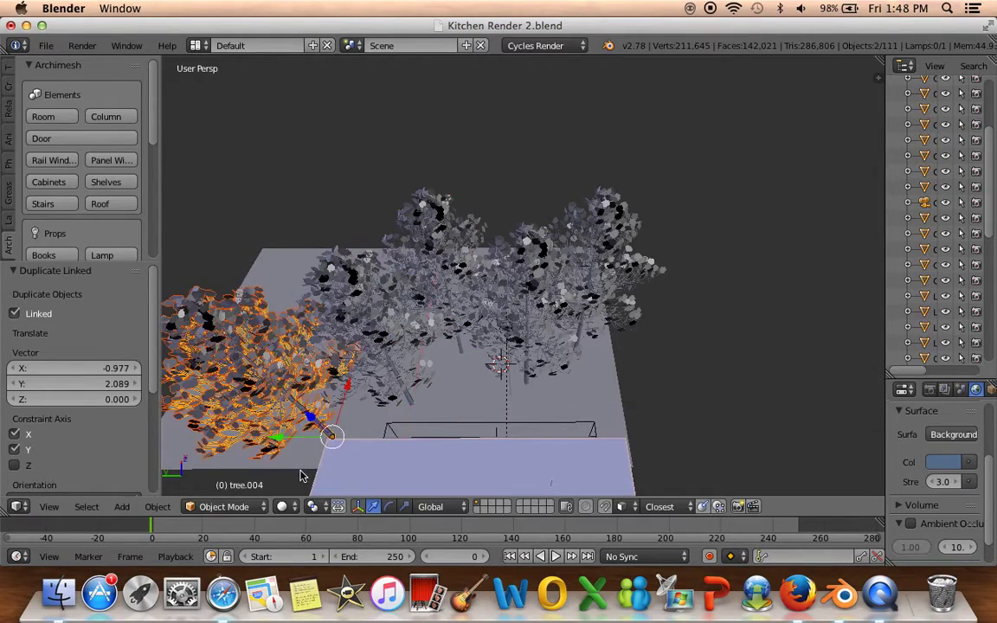
mouse_move(302, 471)
middle_down()
mouse_move(470, 397)
mouse_move(363, 374)
mouse_move(383, 405)
mouse_move(281, 417)
middle_up()
middle_drag(517, 336, 412, 349)
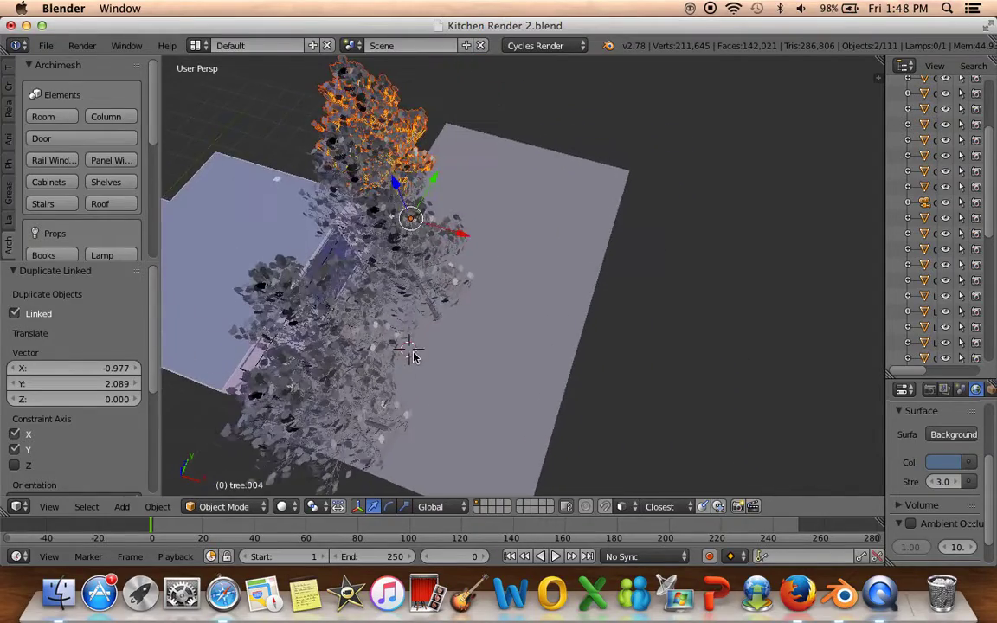
key(shift+d)
key(shift+z)
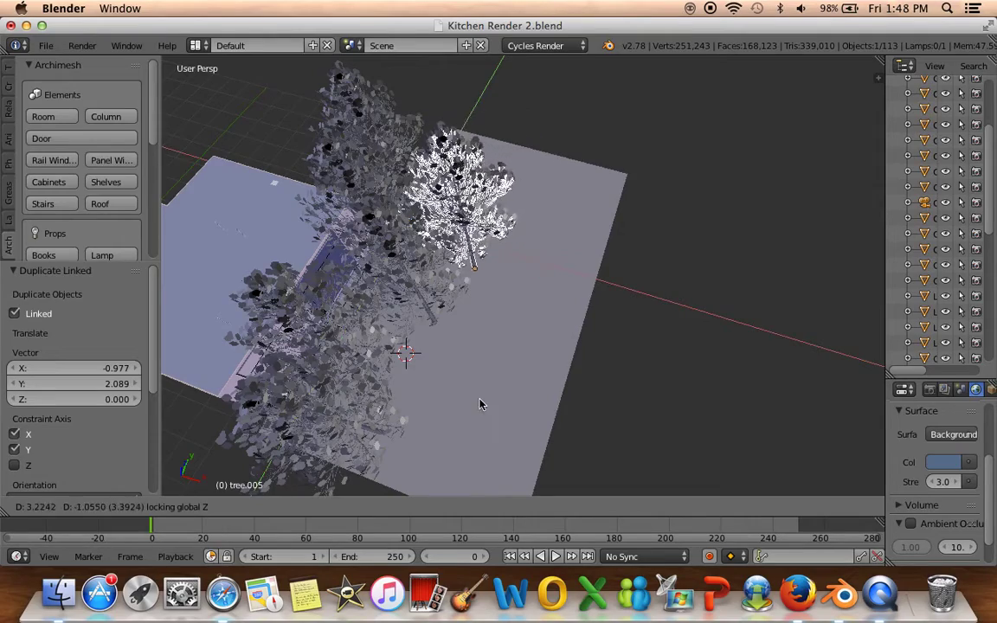
click(498, 385)
mouse_move(501, 374)
middle_down()
mouse_move(414, 318)
mouse_move(415, 294)
mouse_move(441, 376)
middle_up()
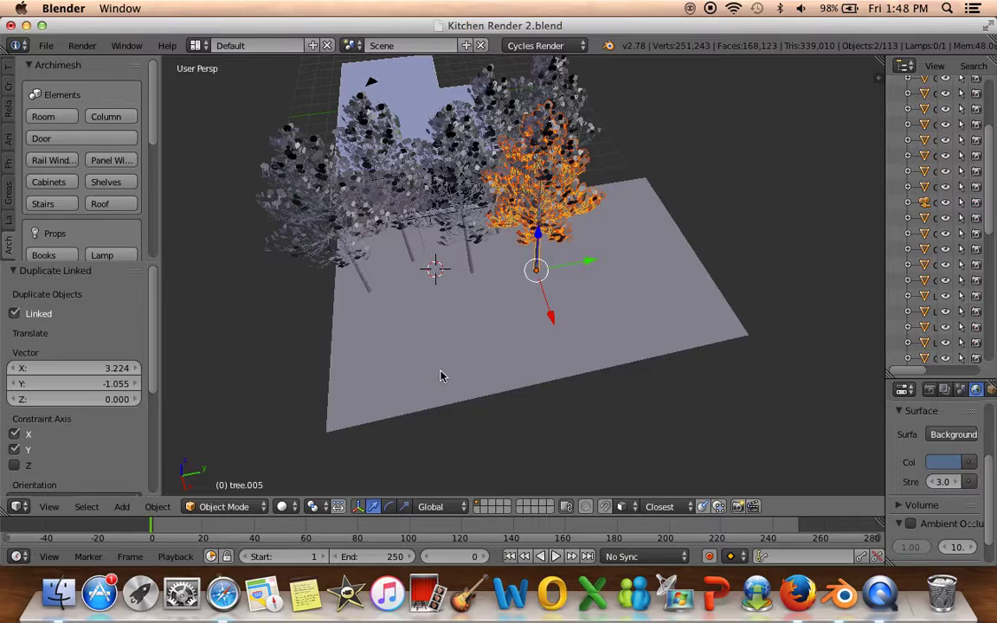
key(ctrl+z)
key(ctrl+z)
key(ctrl+z)
key(ctrl+z)
key(ctrl+z)
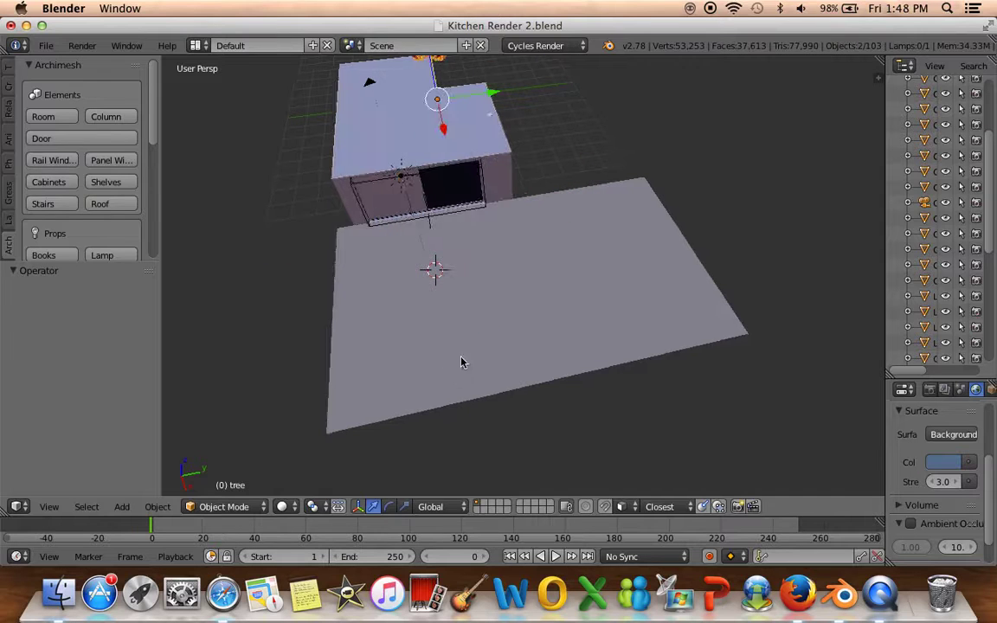
Add a new Sapling tree beside the house
middle_drag(460, 361, 340, 308)
key(ctrl+z)
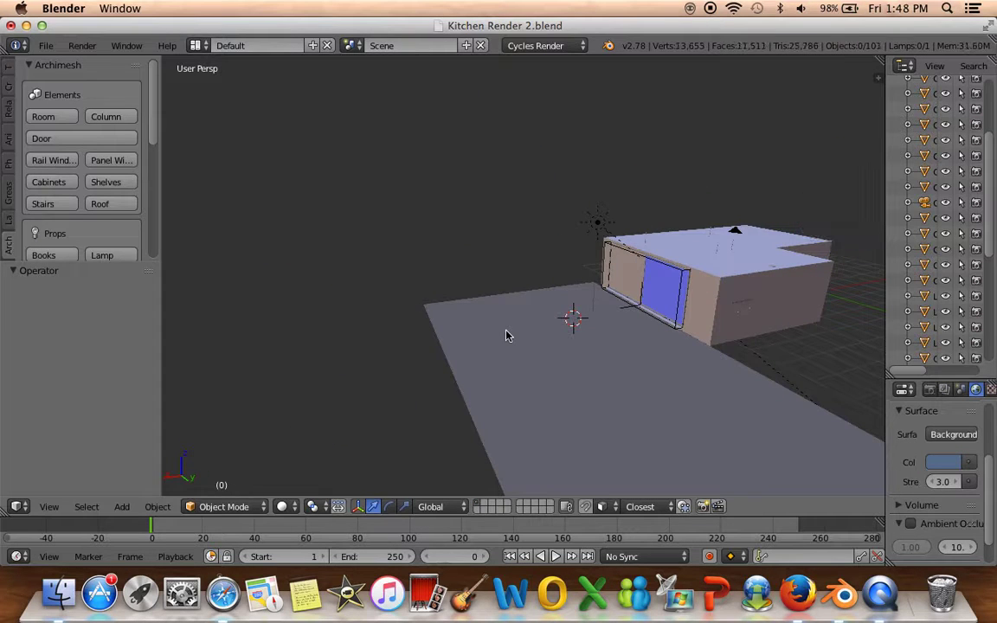
middle_drag(635, 334, 519, 329)
key(shift+a)
mouse_move(519, 294)
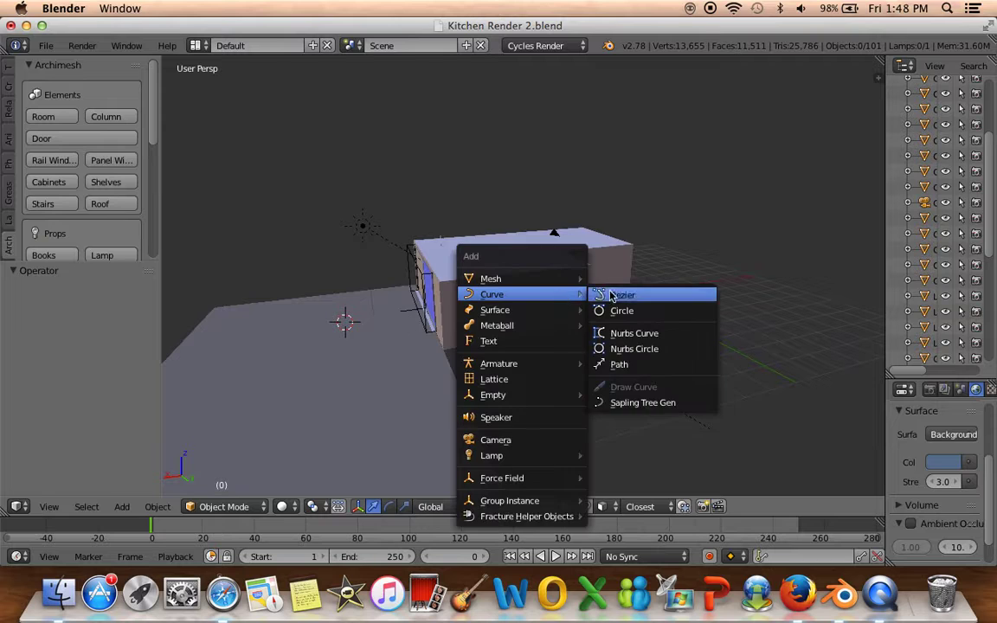
click(614, 400)
shift+middle_drag(656, 332, 595, 357)
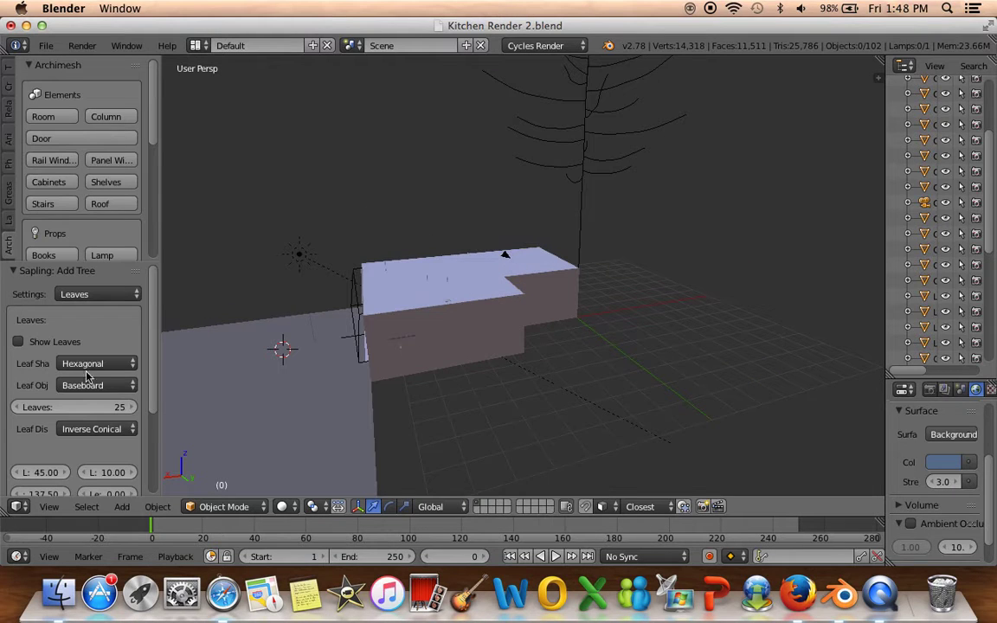
Turn on Geometry bevel for thicker branches and shrink the tree scale to 1.69
click(99, 295)
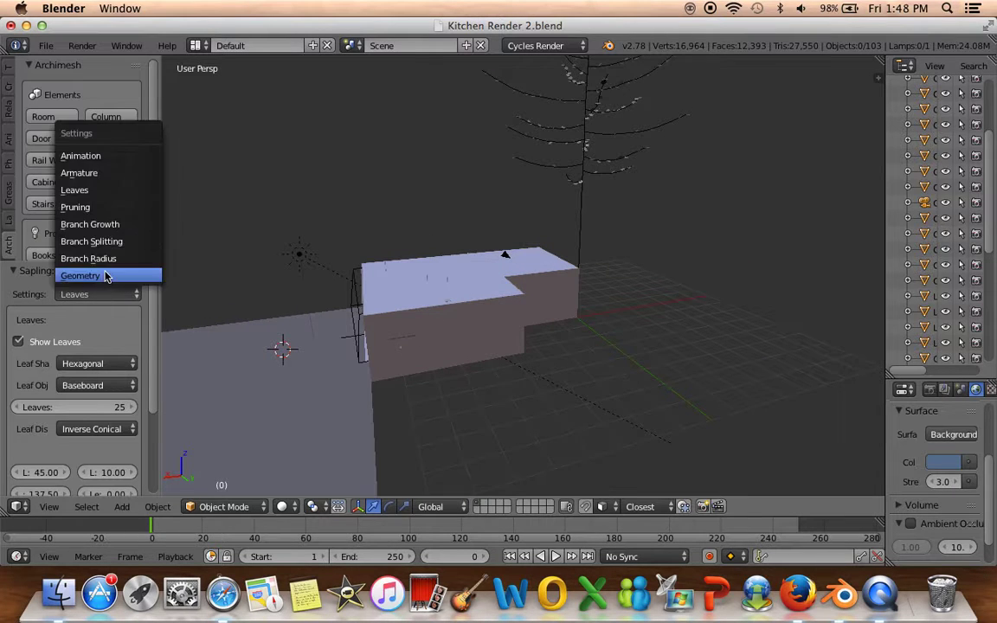
click(106, 277)
click(45, 365)
click(39, 342)
scroll(39, 340, down, 3)
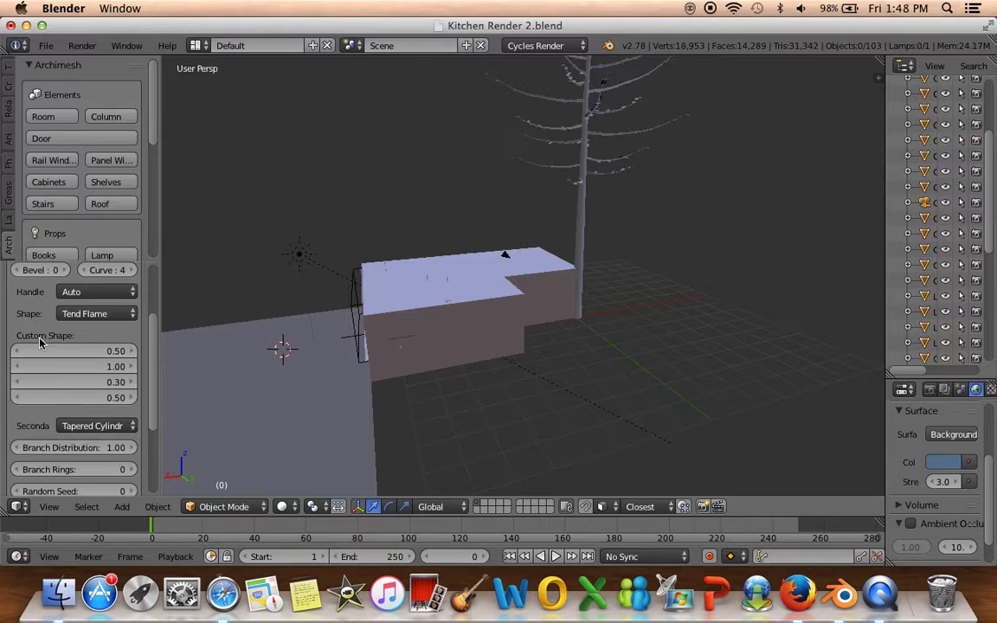
scroll(39, 340, down, 3)
drag(39, 443, 22, 442)
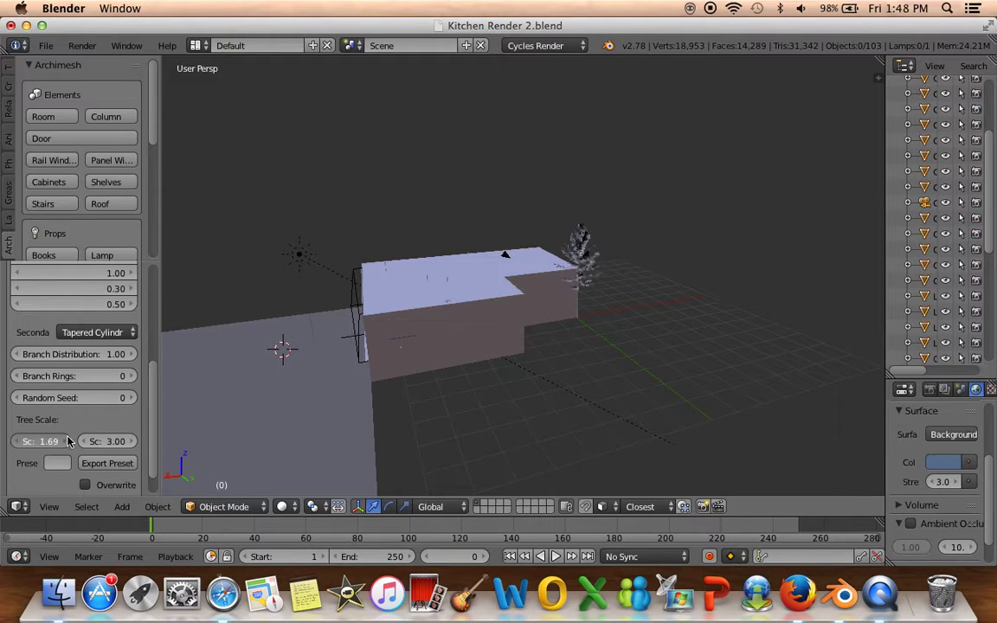
click(91, 333)
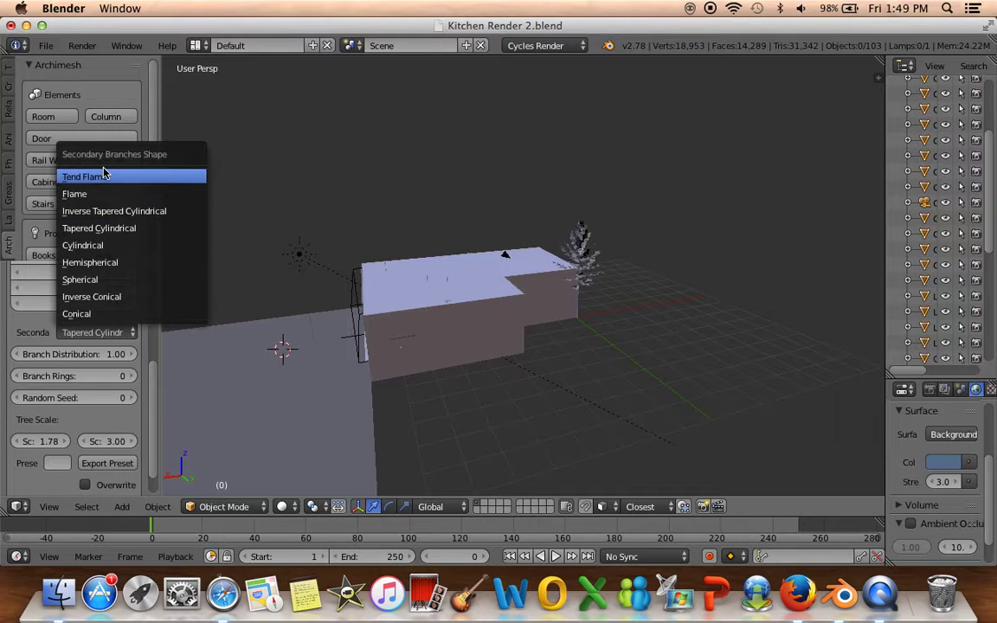
Make the secondary branches Tend Flame shaped and open the Branch Splitting settings for three levels
click(84, 176)
middle_drag(536, 285, 599, 302)
scroll(599, 302, down, 3)
key(b)
drag(632, 178, 557, 328)
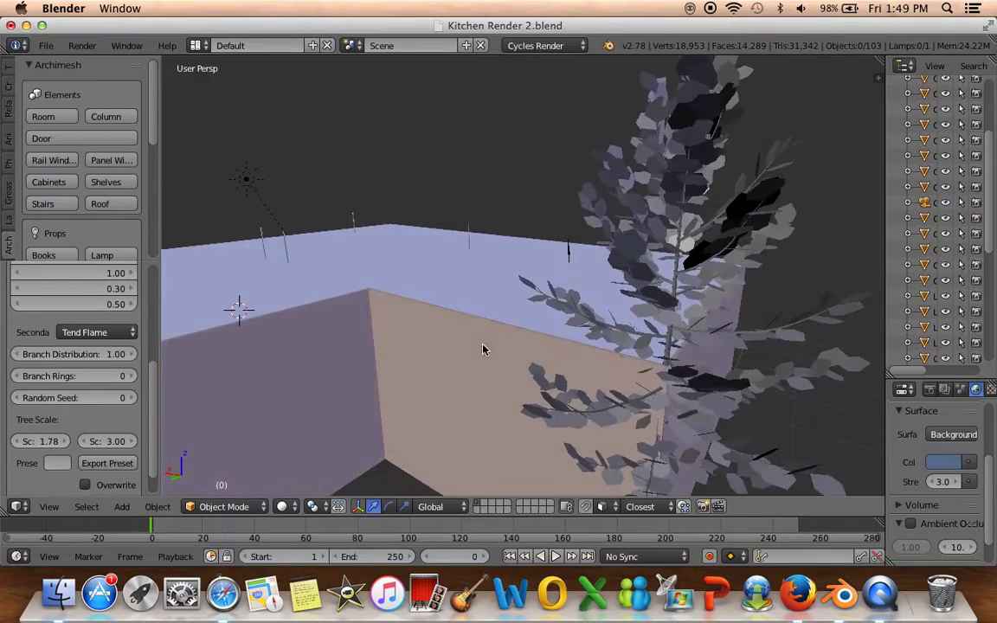
mouse_move(654, 395)
middle_down()
mouse_move(609, 315)
mouse_move(519, 312)
middle_up()
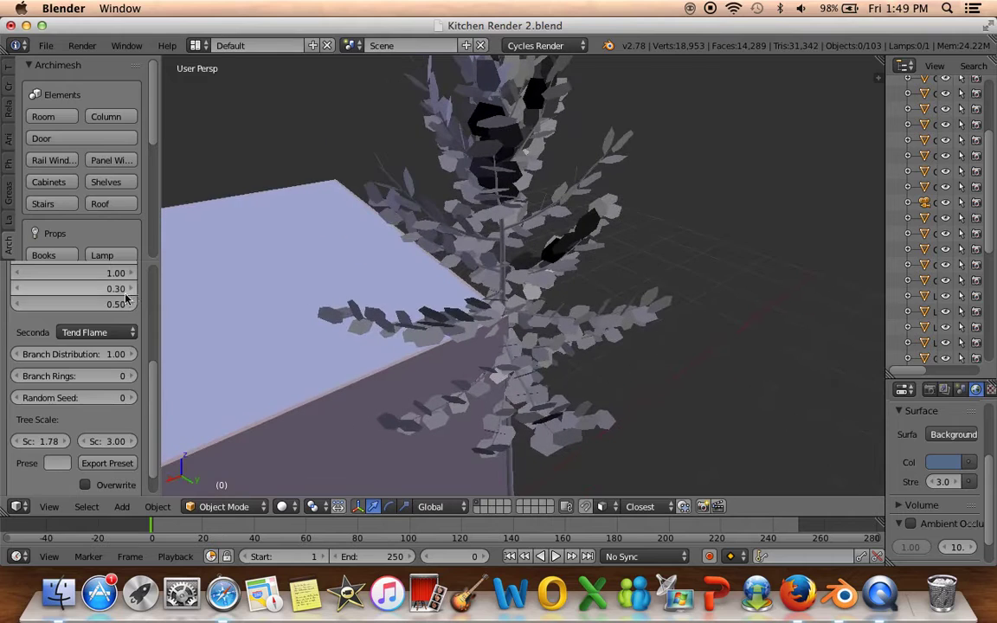
scroll(86, 346, up, 5)
click(99, 294)
click(90, 224)
click(97, 294)
click(114, 247)
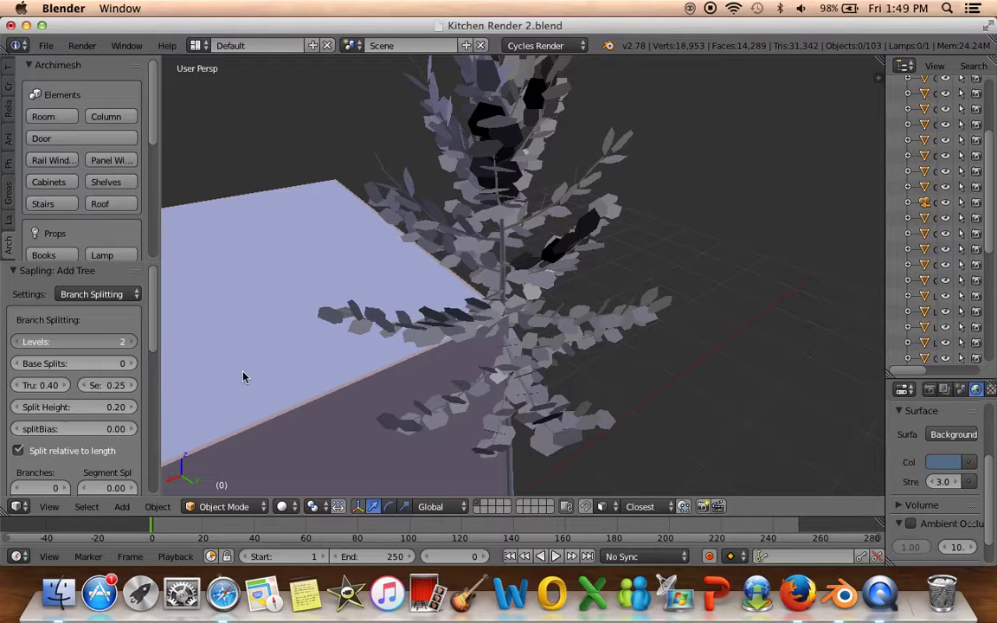
In the Leaves settings, set the leaf count to 2, then raise it to 3
middle_drag(435, 339, 413, 300)
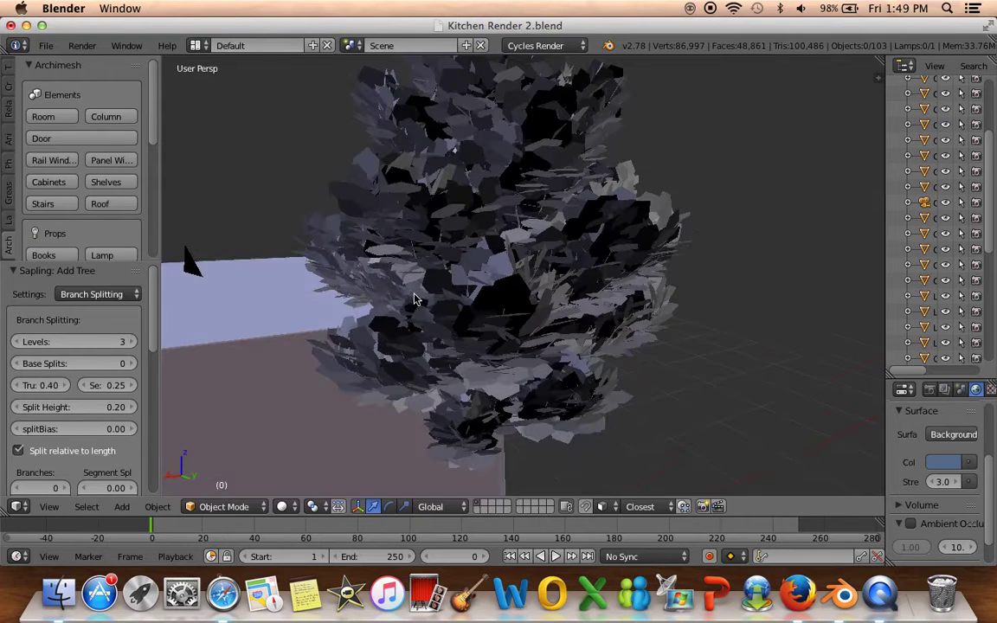
click(113, 290)
click(129, 206)
click(98, 293)
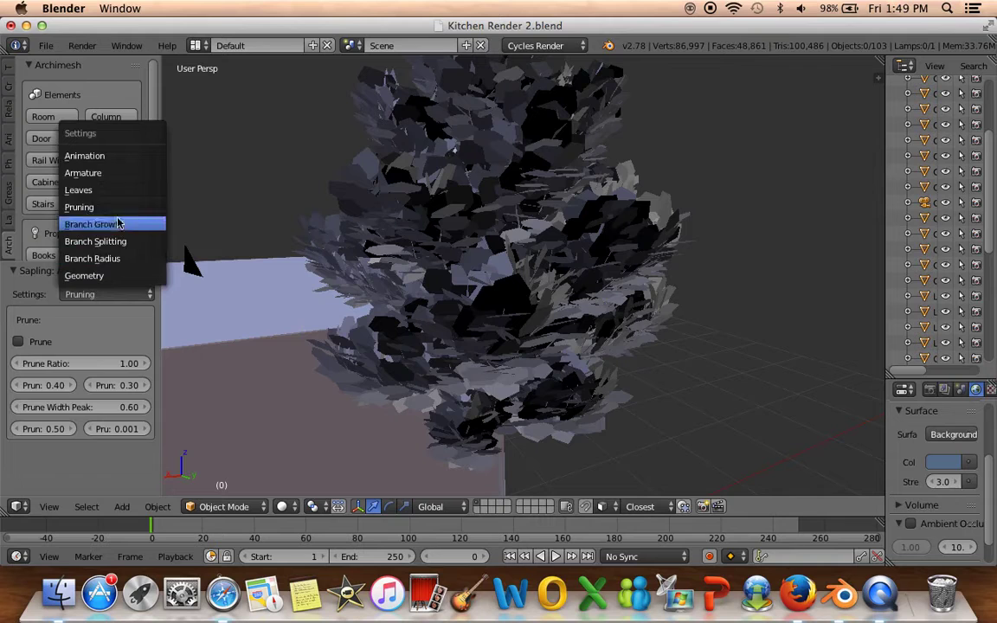
click(116, 191)
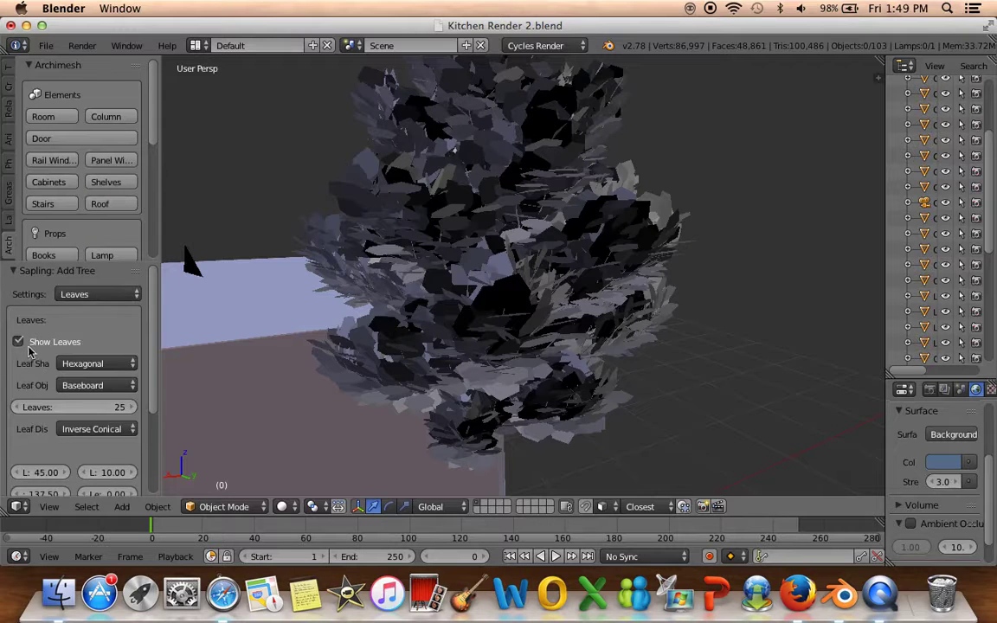
click(50, 407)
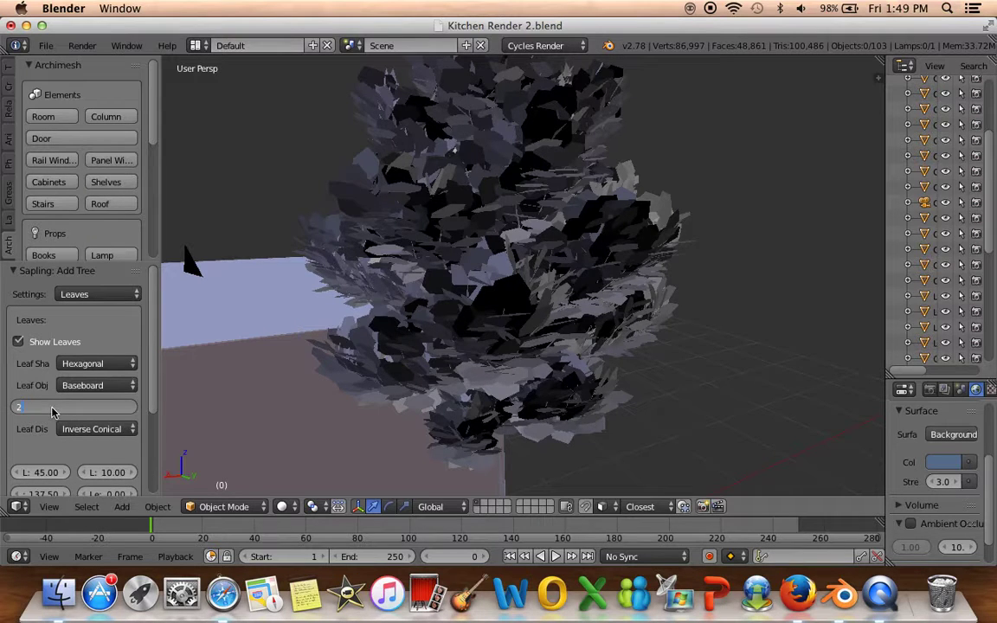
key(Return)
mouse_move(465, 367)
middle_down()
mouse_move(358, 434)
mouse_move(369, 342)
middle_up()
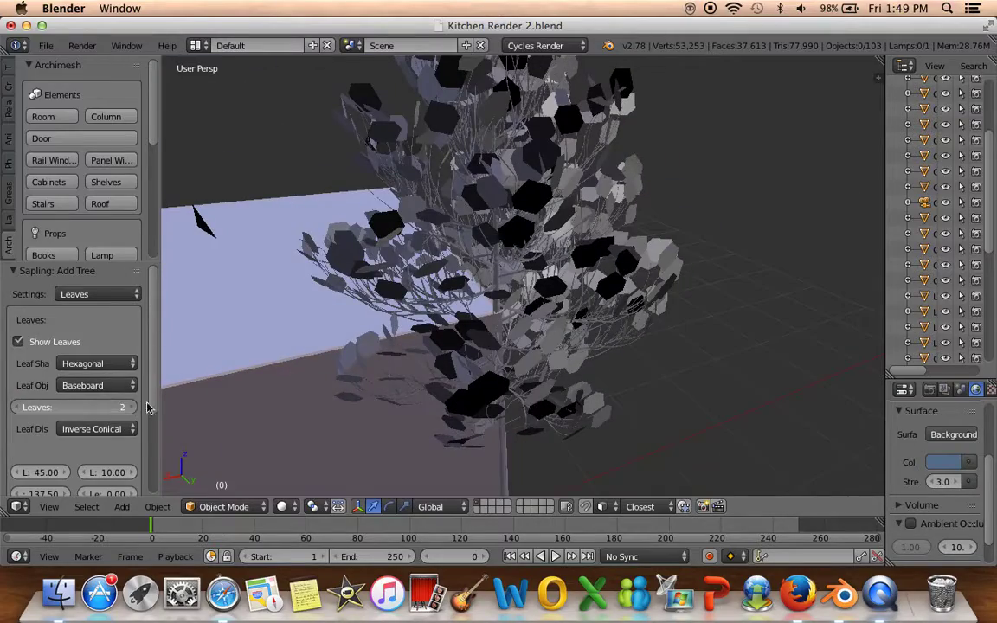
mouse_move(310, 395)
middle_down()
mouse_move(370, 423)
mouse_move(452, 356)
mouse_move(371, 428)
middle_up()
scroll(584, 355, down, 3)
middle_drag(584, 355, 257, 311)
scroll(368, 304, up, 3)
scroll(342, 338, up, 3)
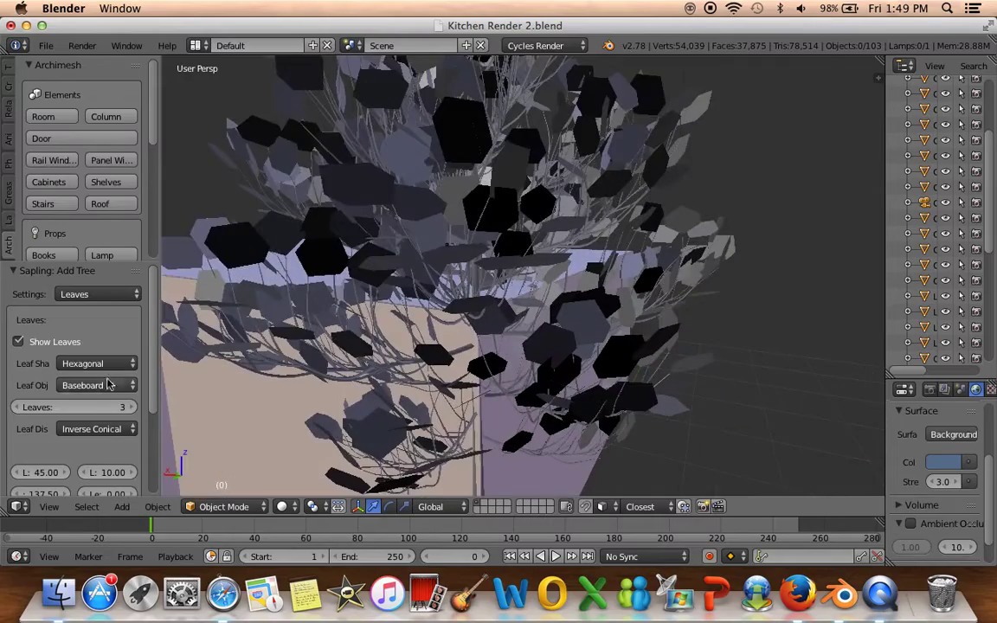
Try Rectangular, DupliVerts and DupliFaces as the leaf shape
click(98, 364)
click(93, 328)
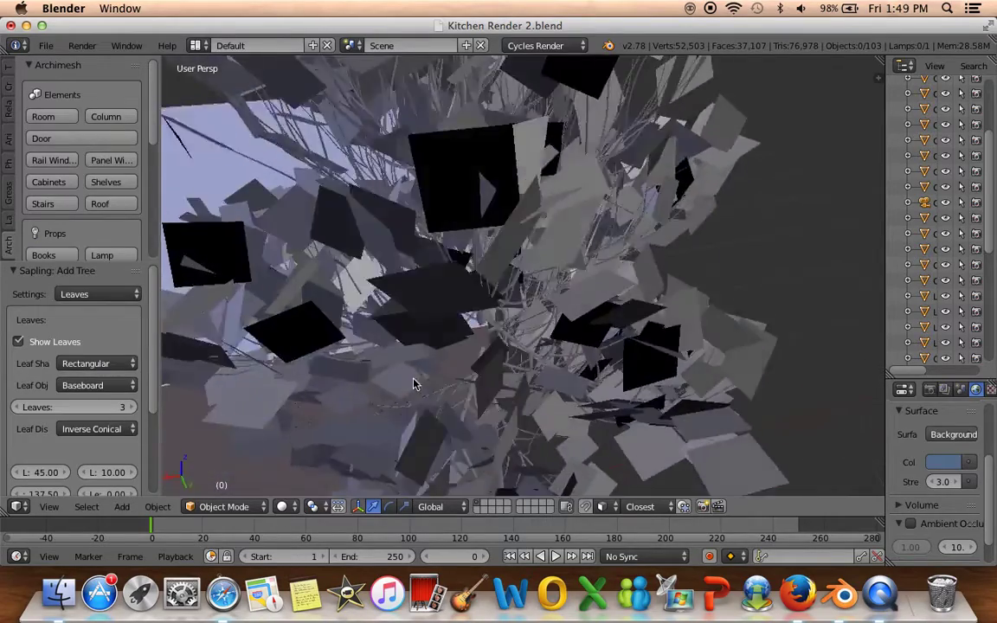
mouse_move(371, 340)
middle_down()
mouse_move(435, 368)
mouse_move(190, 406)
middle_up()
click(115, 364)
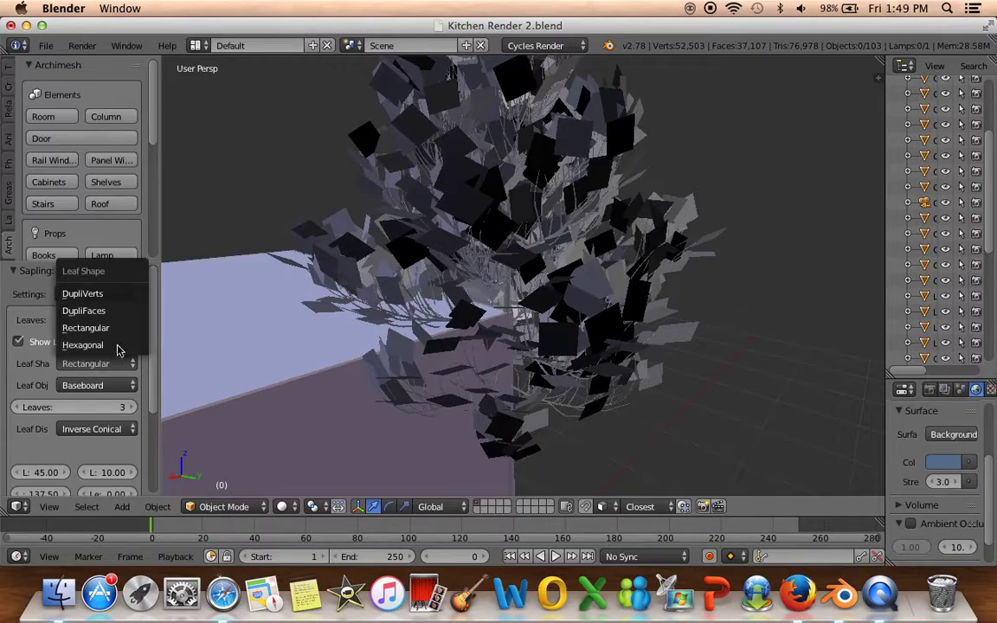
click(110, 294)
scroll(398, 361, down, 5)
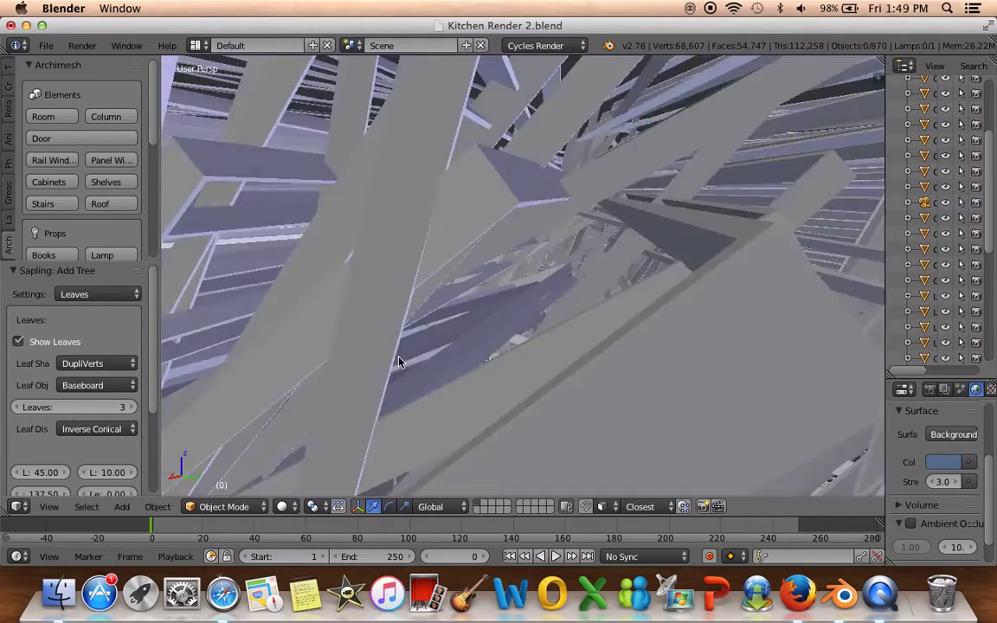
scroll(398, 360, down, 5)
mouse_move(398, 361)
middle_down()
mouse_move(378, 360)
mouse_move(305, 267)
mouse_move(433, 230)
middle_up()
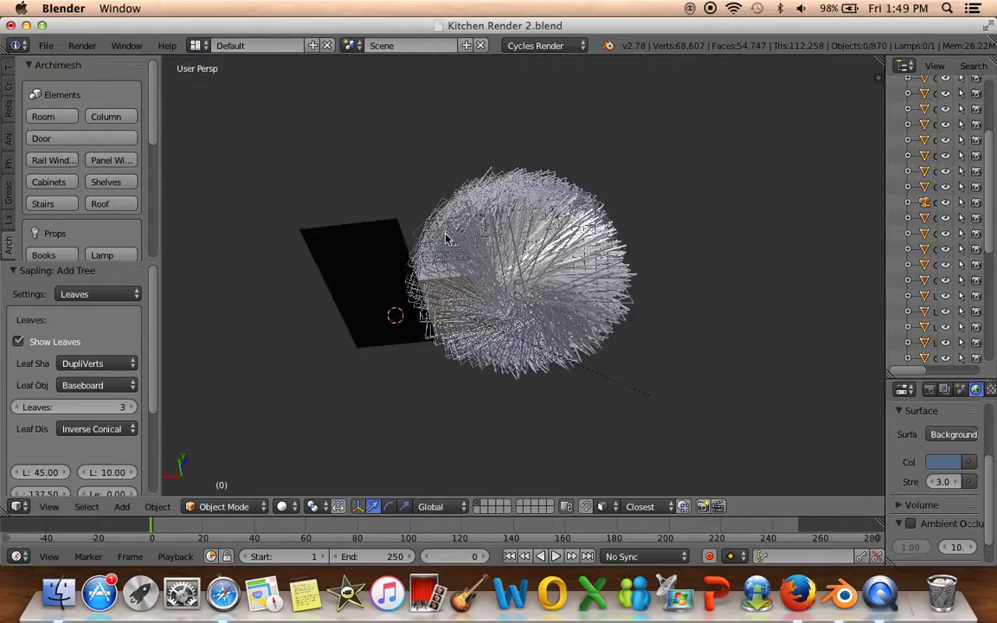
scroll(454, 251, up, 8)
scroll(454, 251, up, 3)
click(78, 363)
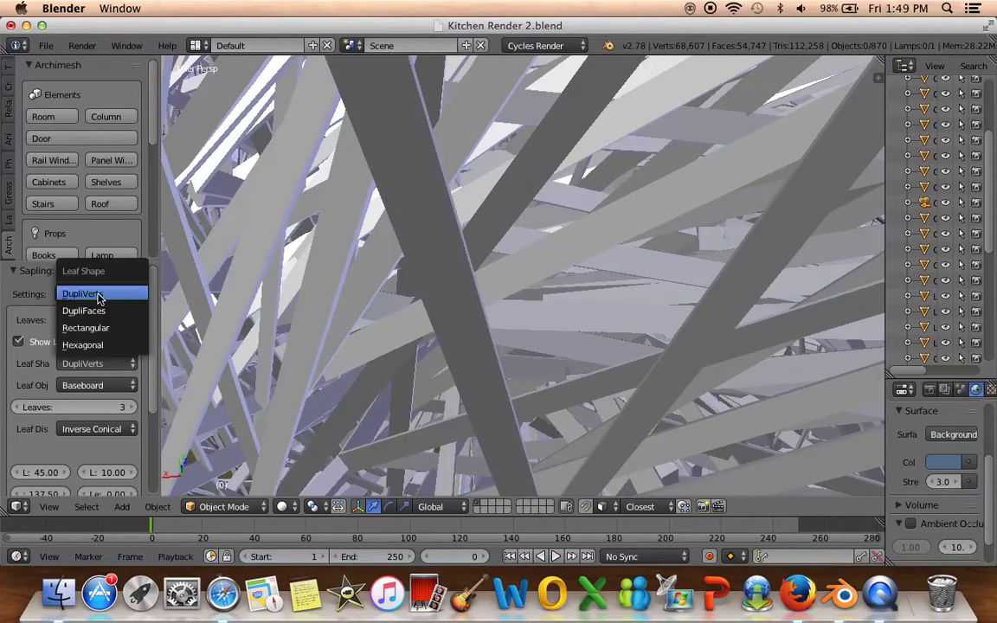
key(Return)
scroll(363, 302, down, 10)
mouse_move(382, 301)
middle_down()
mouse_move(490, 222)
mouse_move(525, 387)
mouse_move(526, 276)
mouse_move(510, 286)
mouse_move(533, 288)
middle_up()
scroll(526, 275, up, 4)
scroll(527, 272, up, 3)
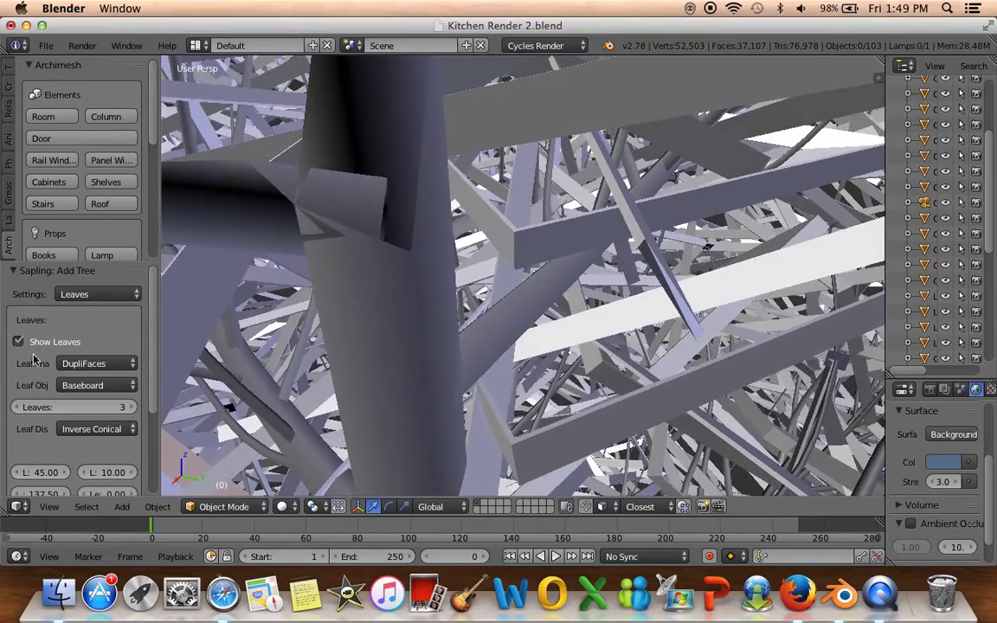
Set the leaf shape back to Hexagonal
click(87, 363)
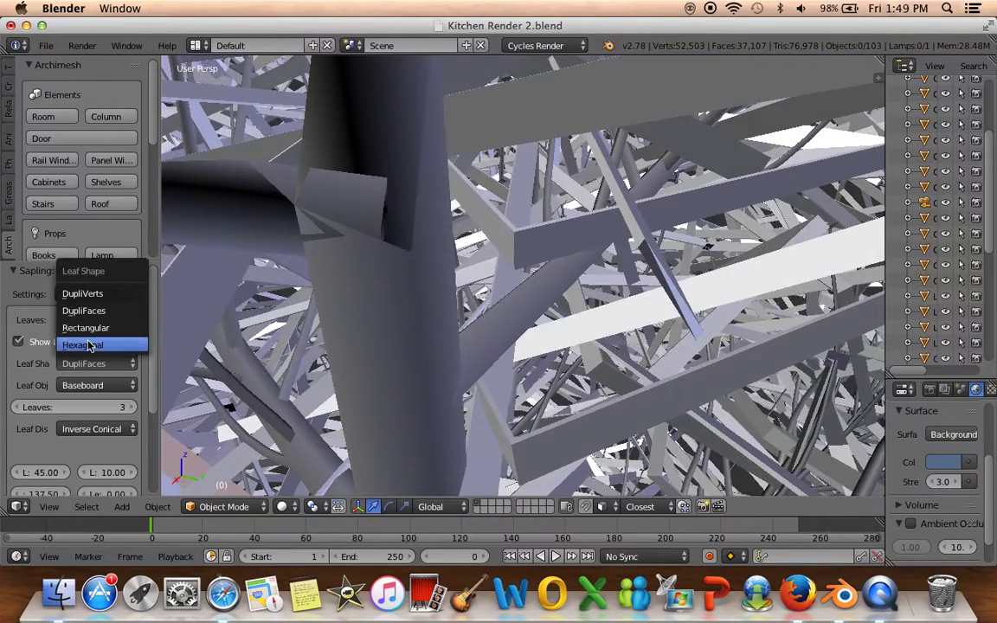
click(90, 346)
scroll(457, 382, down, 5)
scroll(485, 363, down, 4)
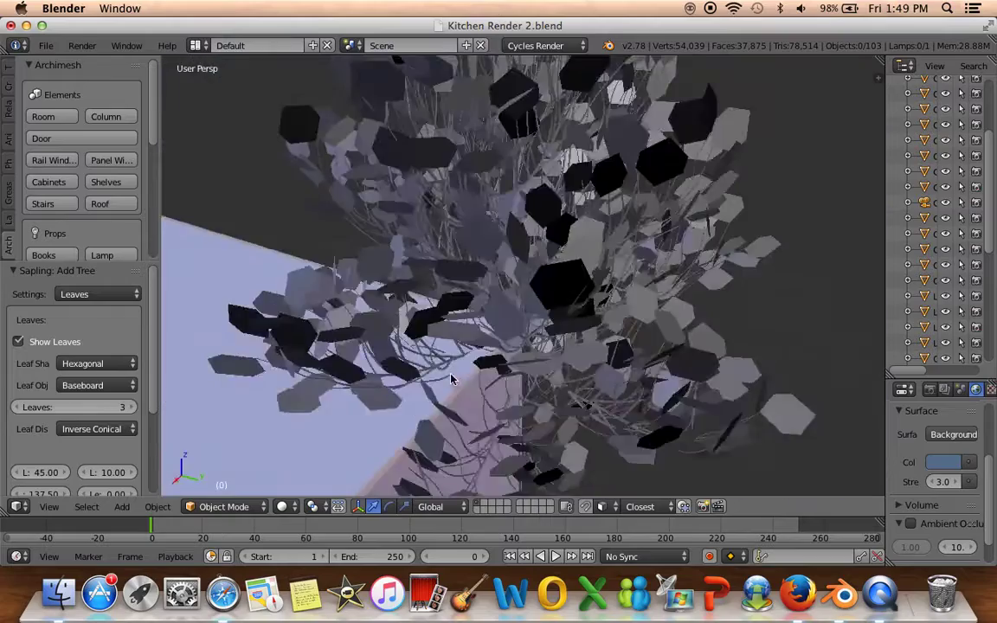
scroll(519, 347, down, 3)
scroll(572, 318, down, 3)
scroll(572, 319, down, 3)
scroll(519, 337, down, 3)
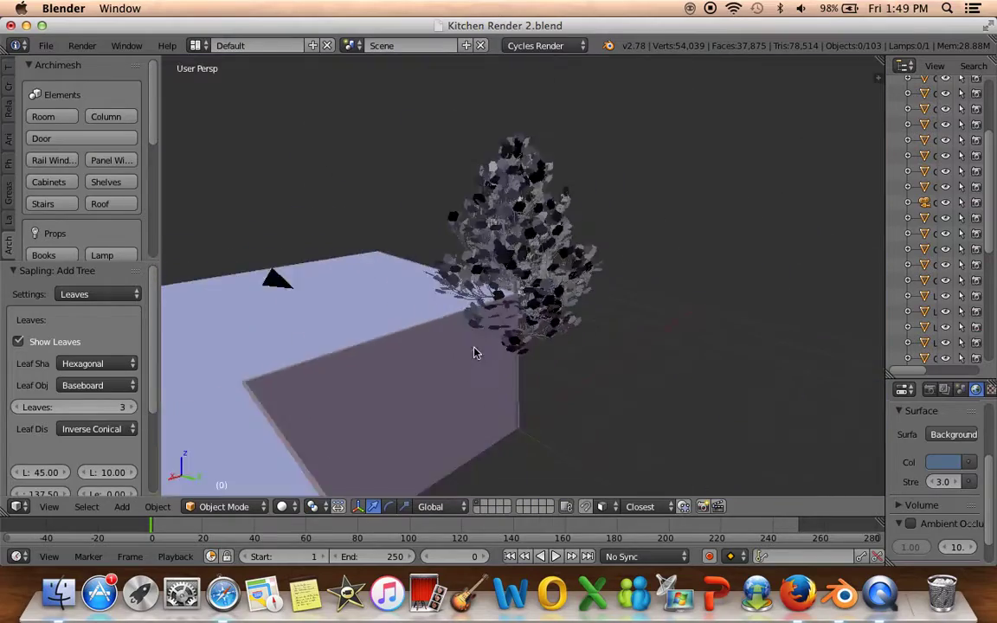
scroll(474, 350, down, 3)
scroll(418, 378, down, 2)
scroll(534, 304, up, 4)
scroll(519, 322, up, 3)
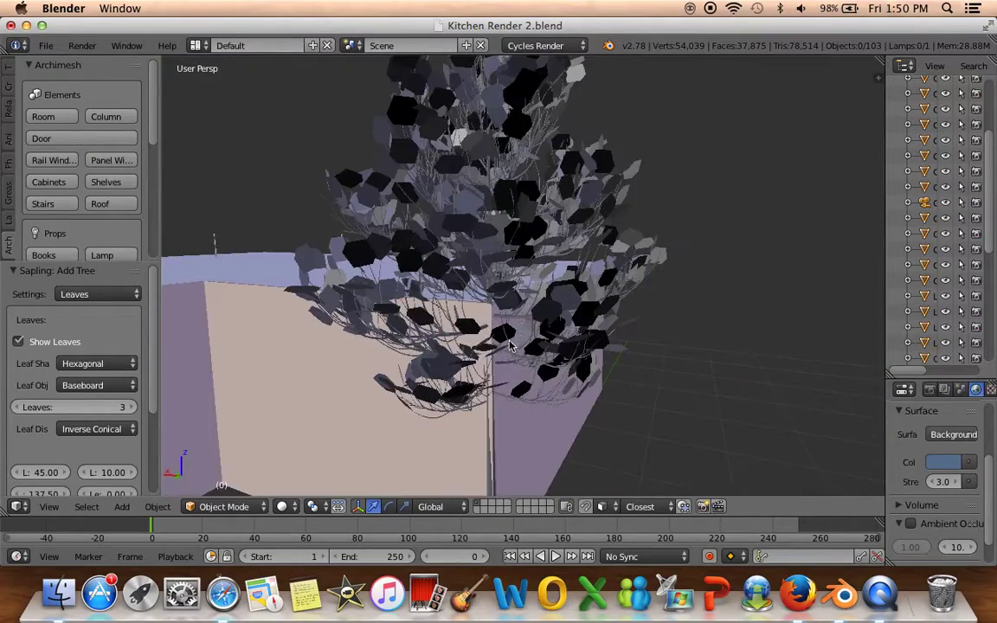
Select the tree's leaves object together with its trunk
right_click(511, 405)
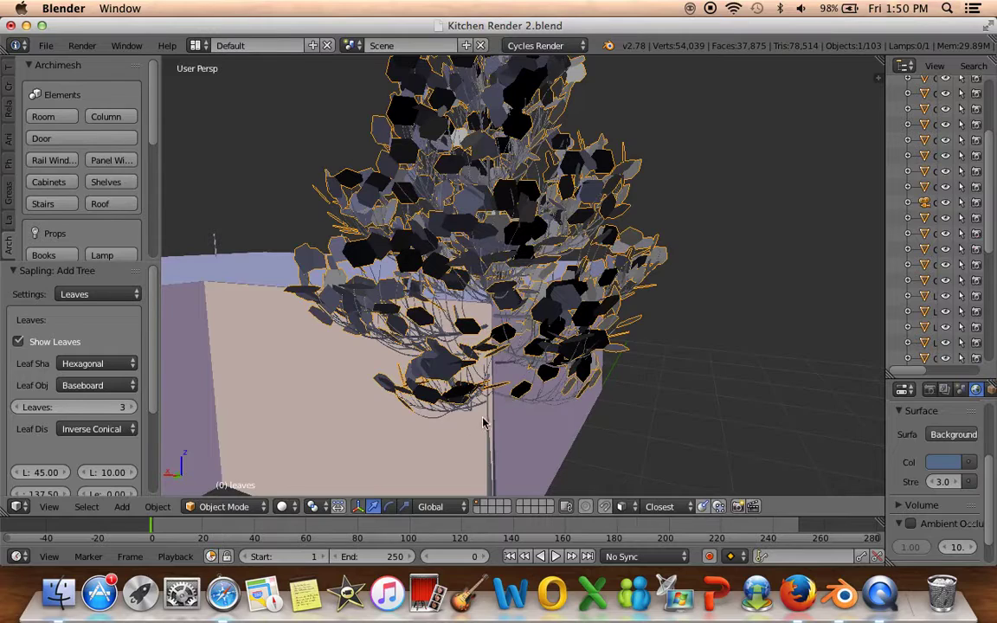
shift+right_click(488, 422)
key(a)
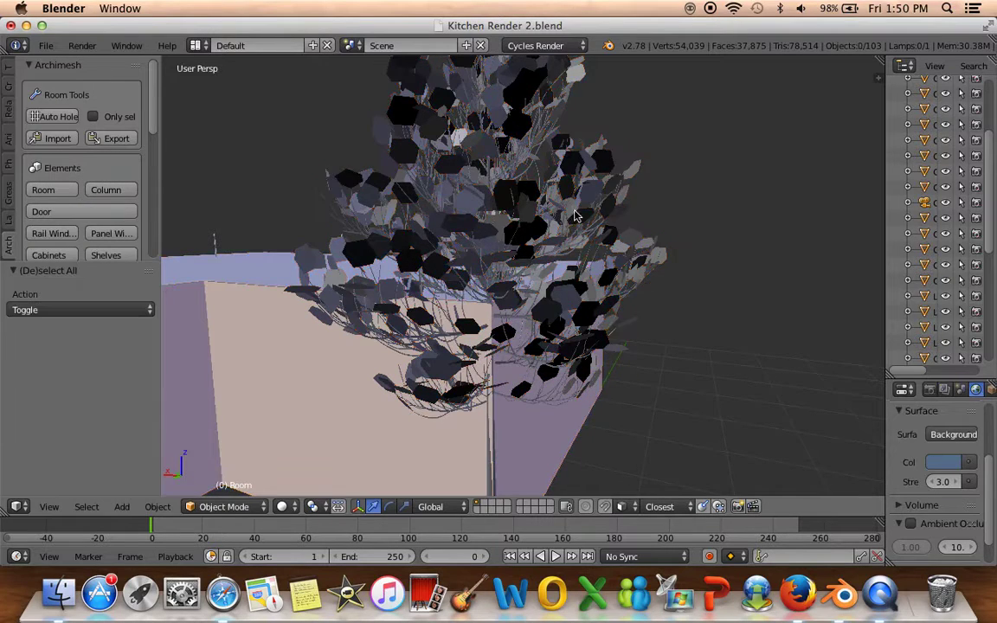
scroll(533, 277, up, 2)
scroll(533, 277, up, 3)
right_click(581, 360)
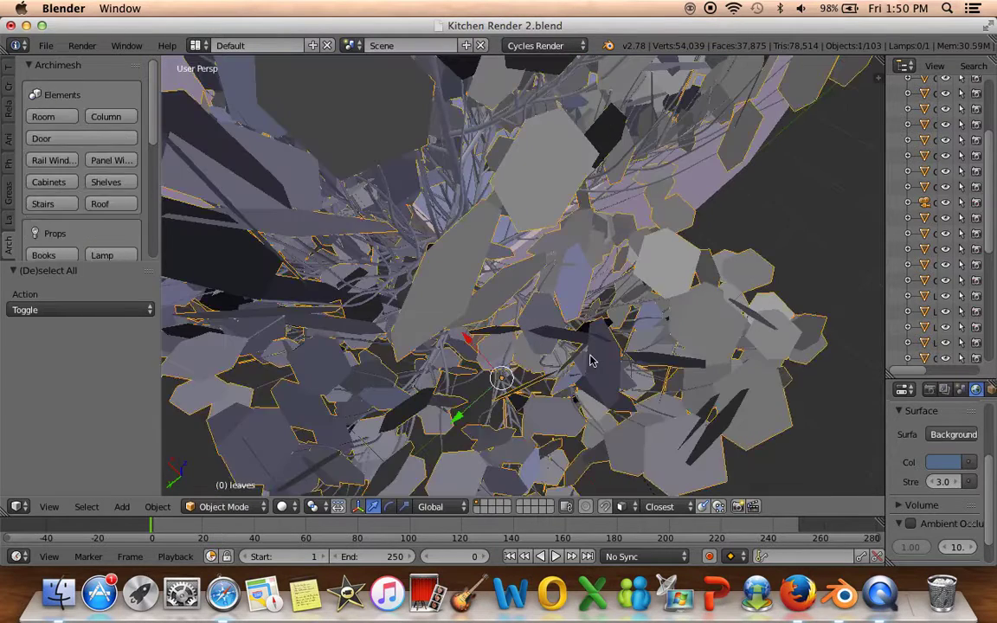
middle_drag(582, 360, 517, 294)
shift+right_click(474, 287)
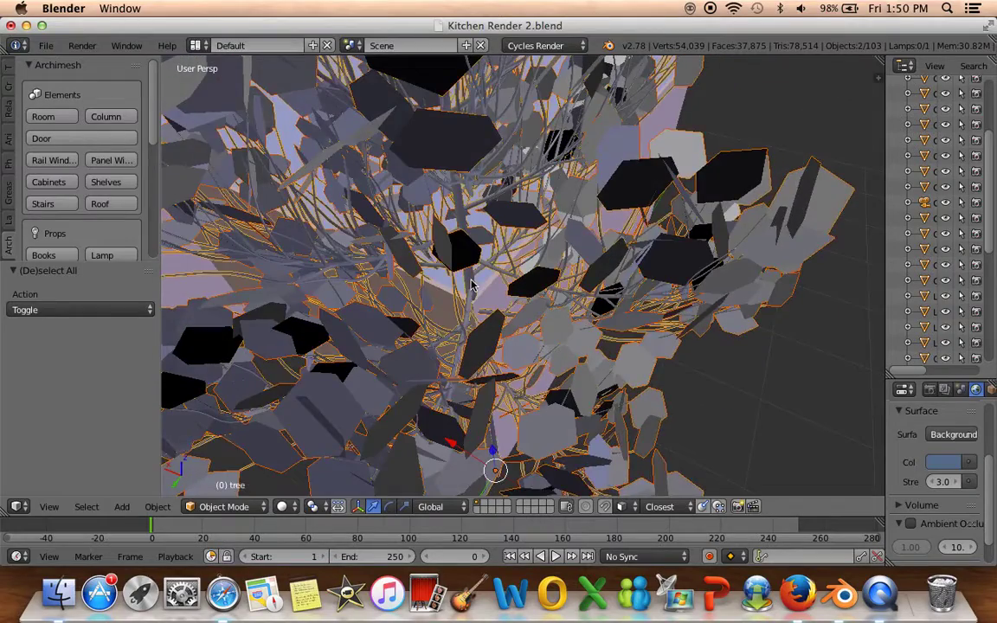
scroll(474, 288, down, 5)
scroll(452, 307, down, 3)
Move the tree along X, then along Y to stand outside beside the window
key(g)
key(x)
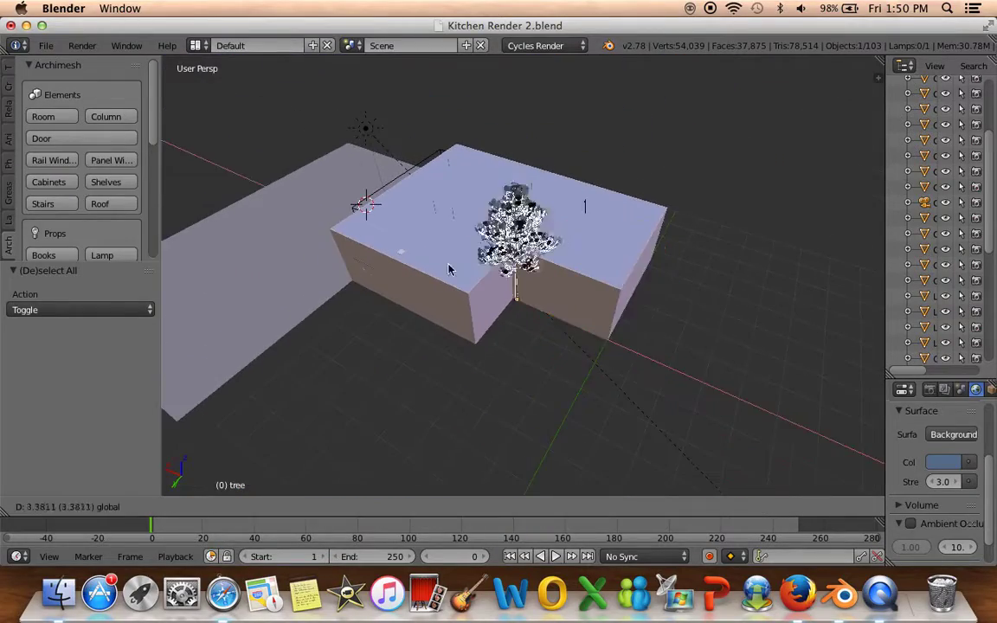
click(303, 225)
mouse_move(296, 278)
middle_down()
mouse_move(510, 261)
mouse_move(563, 368)
middle_up()
scroll(532, 312, down, 3)
key(g)
key(y)
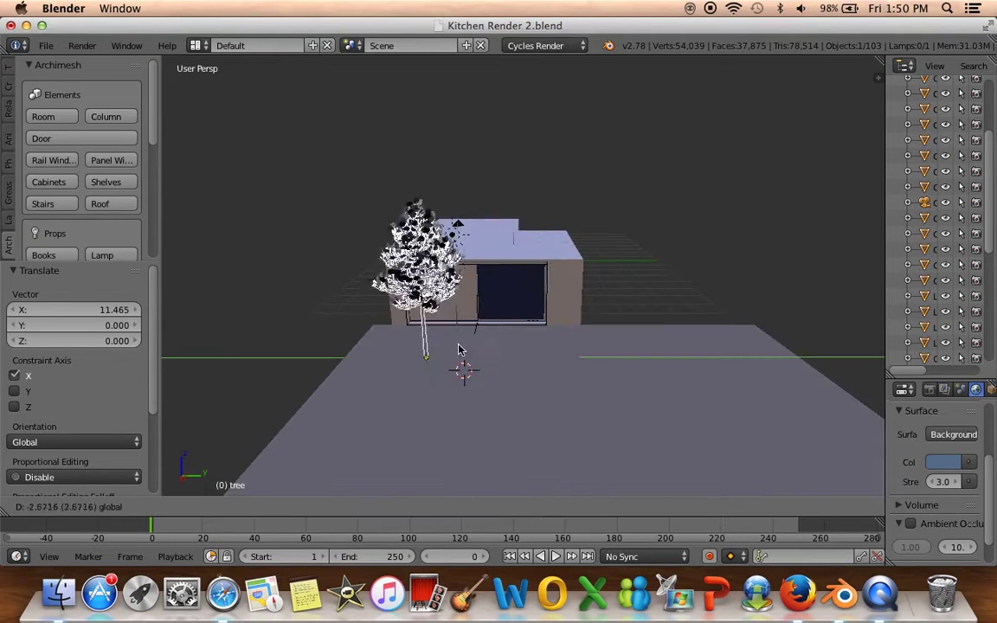
click(428, 348)
mouse_move(497, 286)
middle_down()
mouse_move(356, 267)
mouse_move(502, 329)
middle_up()
scroll(521, 305, up, 2)
scroll(592, 272, up, 2)
scroll(592, 272, down, 2)
mouse_move(592, 272)
middle_down()
mouse_move(606, 243)
mouse_move(597, 205)
mouse_move(748, 221)
mouse_move(618, 228)
mouse_move(495, 352)
mouse_move(559, 189)
mouse_move(704, 249)
mouse_move(718, 200)
middle_up()
Scale the tree and leaves uniformly down to 0.716
key(s)
key(z)
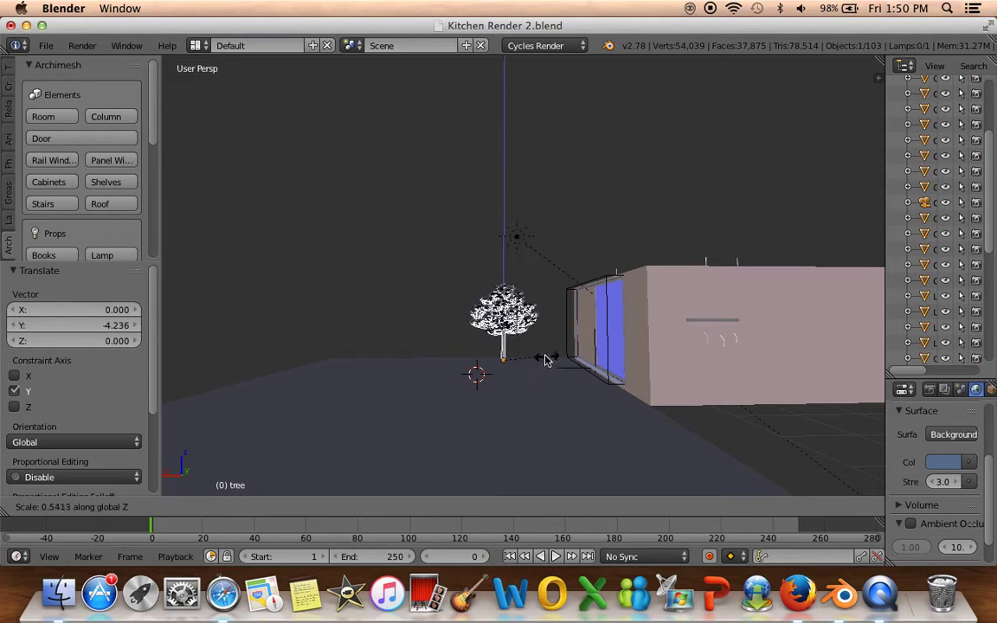
key(z)
key(Escape)
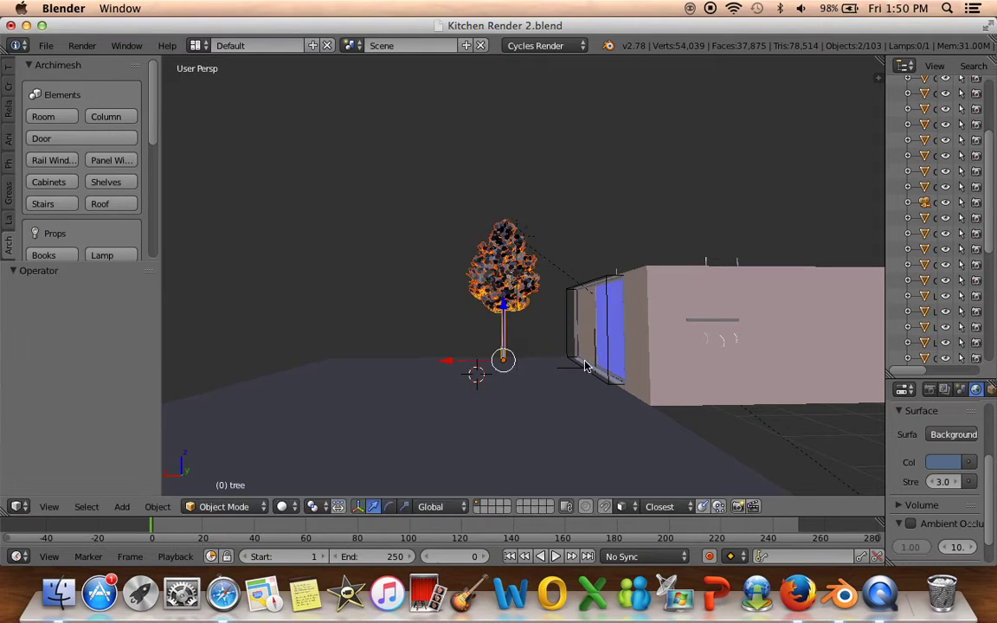
key(s)
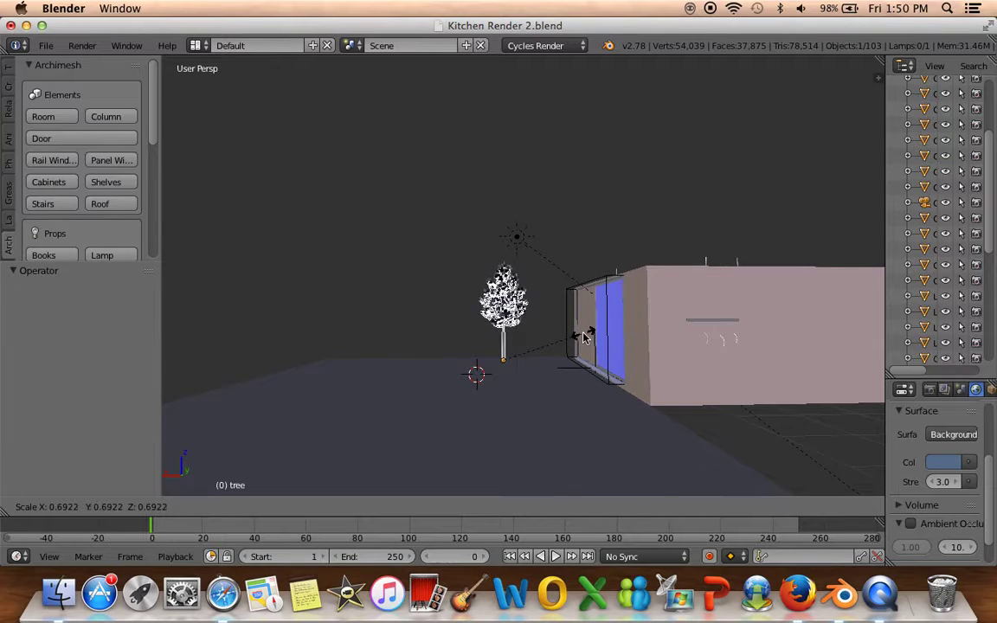
click(587, 337)
middle_drag(587, 337, 558, 388)
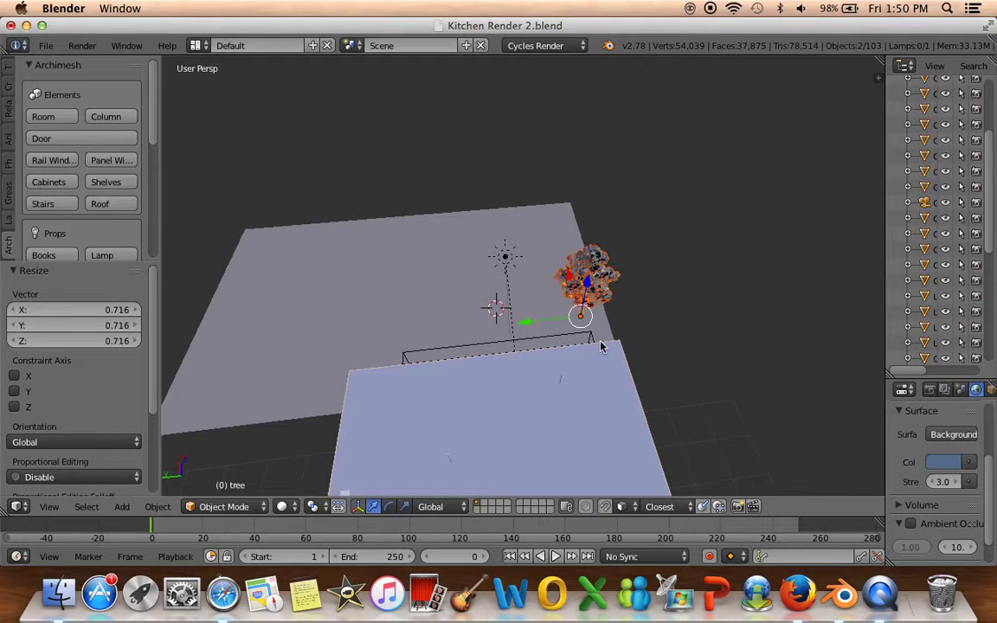
Add four linked tree copies in a row beside the first tree, locked off the Z axis
key(shift+d)
key(shift+z)
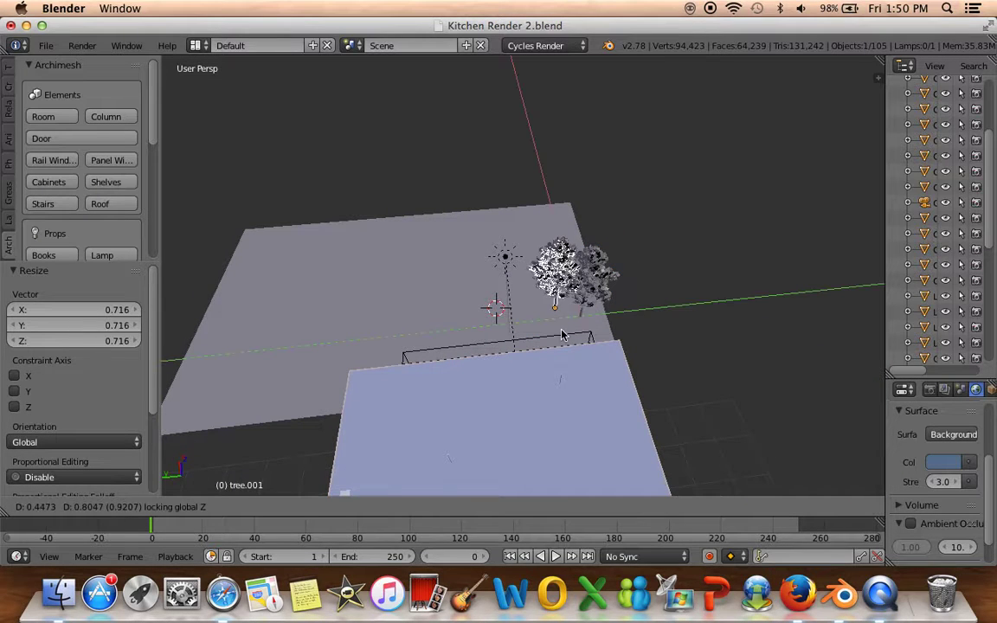
click(562, 336)
key(shift+d)
key(shift+z)
click(542, 362)
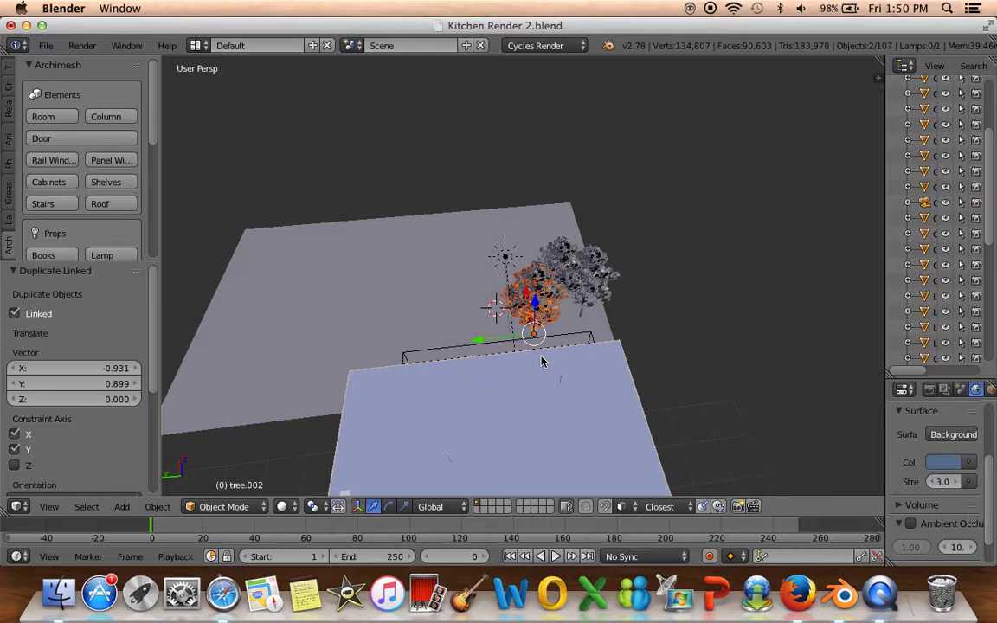
key(shift+d)
key(shift+z)
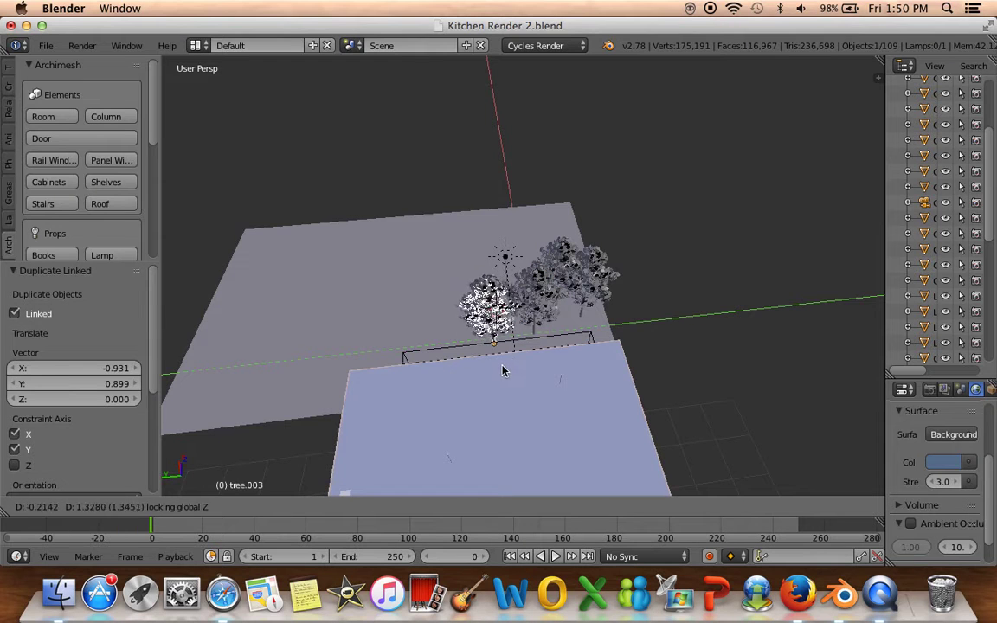
click(505, 371)
key(shift+d)
key(shift+z)
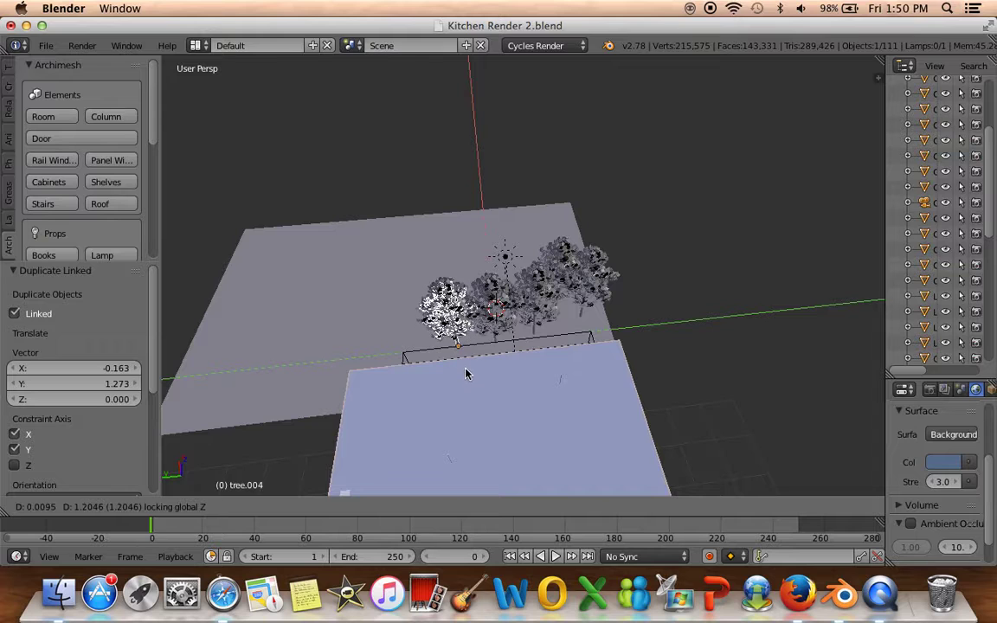
click(467, 375)
Extend the row further left with three more tree copies, ending with tree.007
key(shift+d)
key(shift+z)
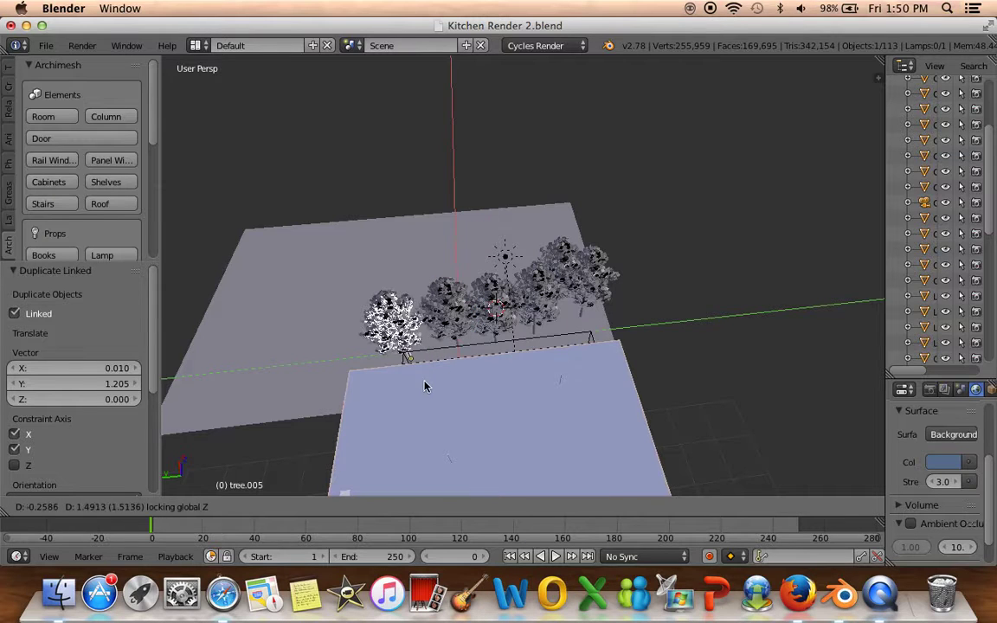
click(439, 383)
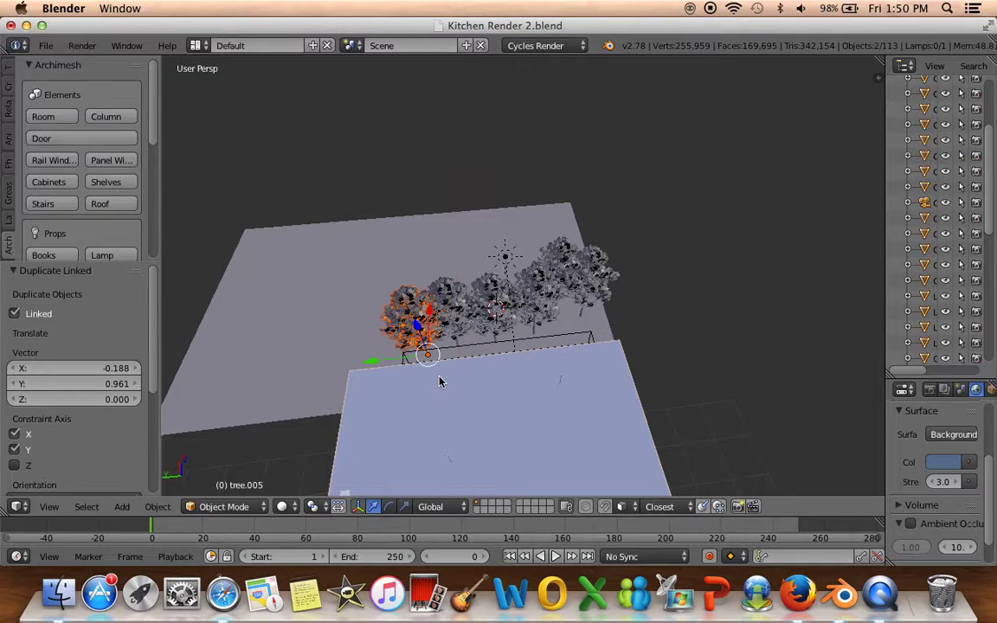
key(shift+d)
key(shift+z)
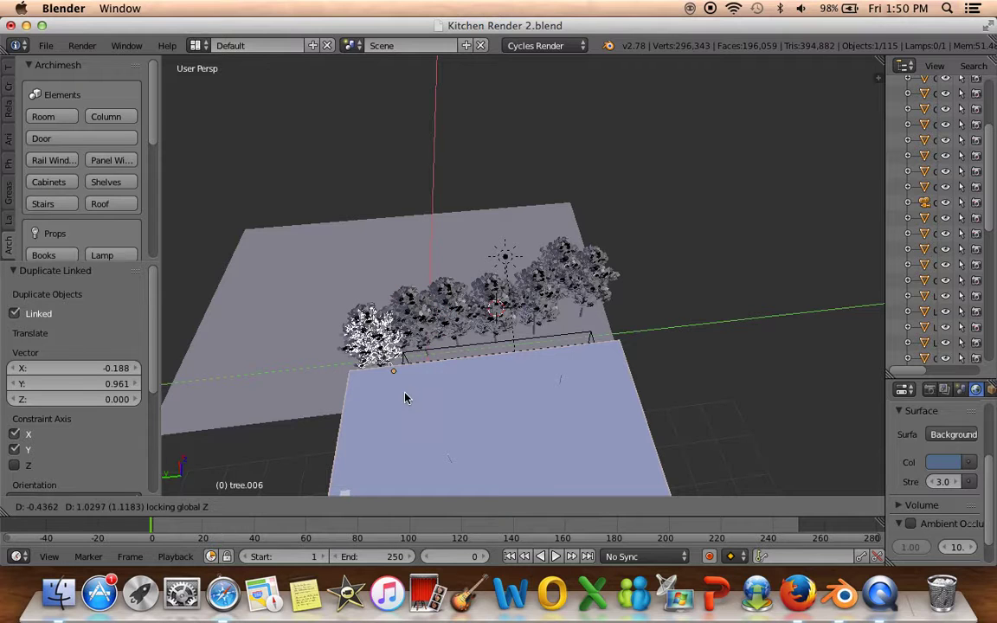
click(408, 396)
mouse_move(409, 397)
shift+middle_down()
mouse_move(523, 362)
mouse_move(528, 381)
shift+middle_up()
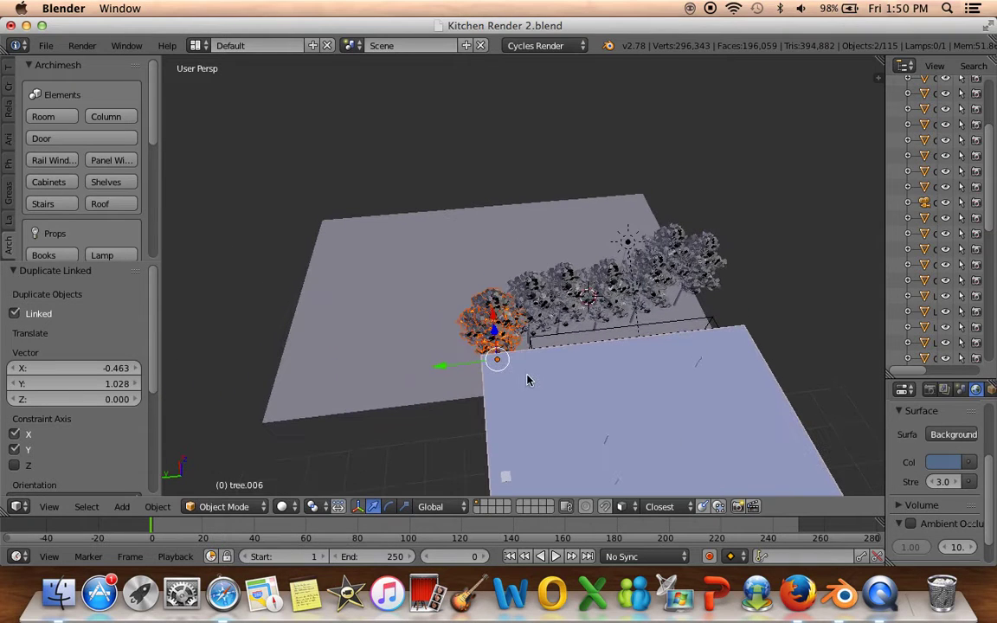
key(shift+d)
key(shift+z)
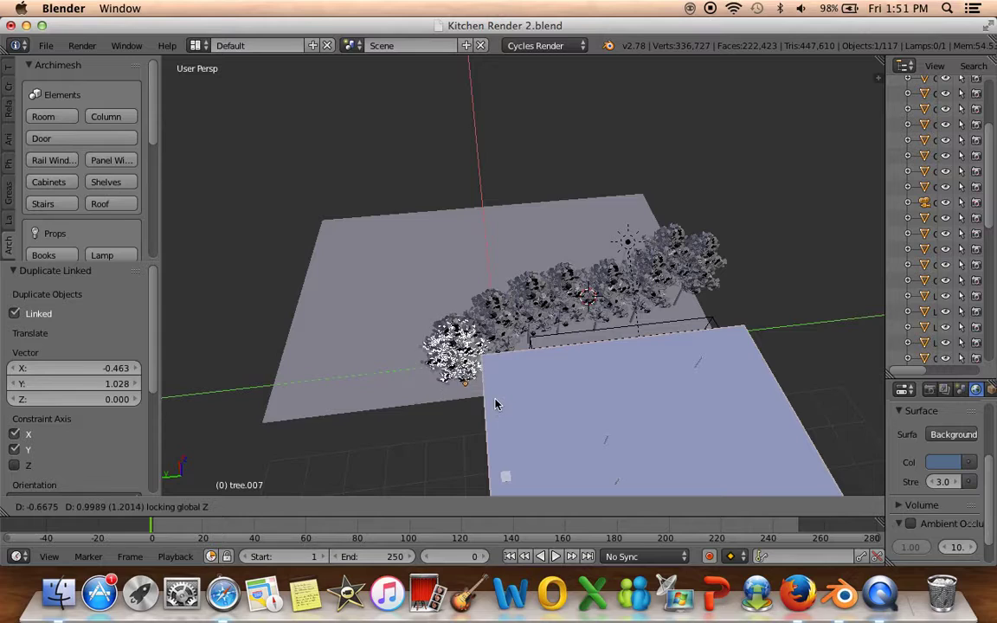
click(496, 404)
mouse_move(495, 405)
middle_down()
mouse_move(394, 325)
mouse_move(379, 269)
mouse_move(499, 360)
middle_up()
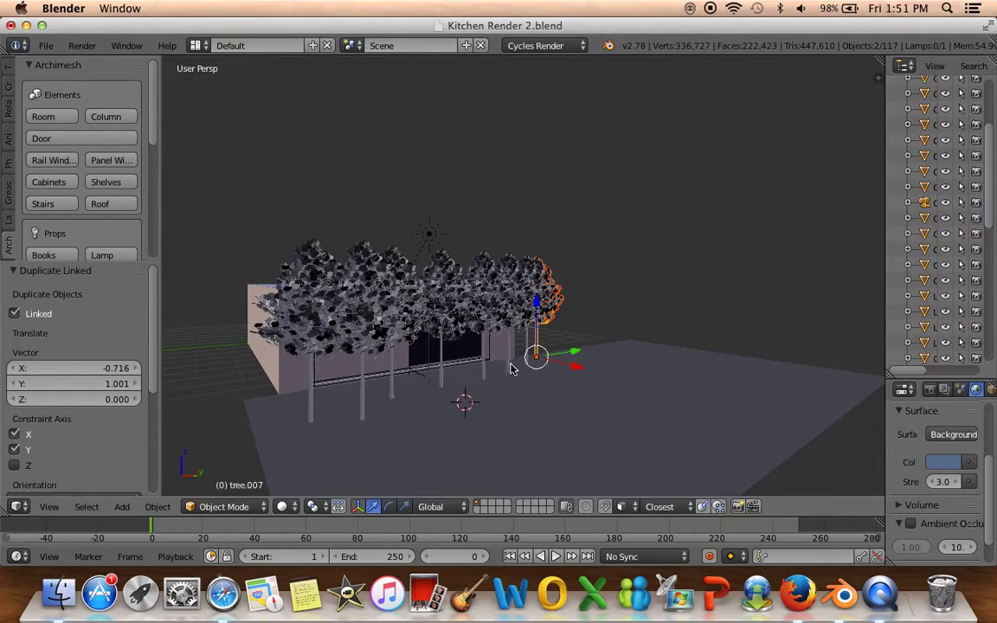
Select the trunks of the trees in the row
shift+right_click(485, 373)
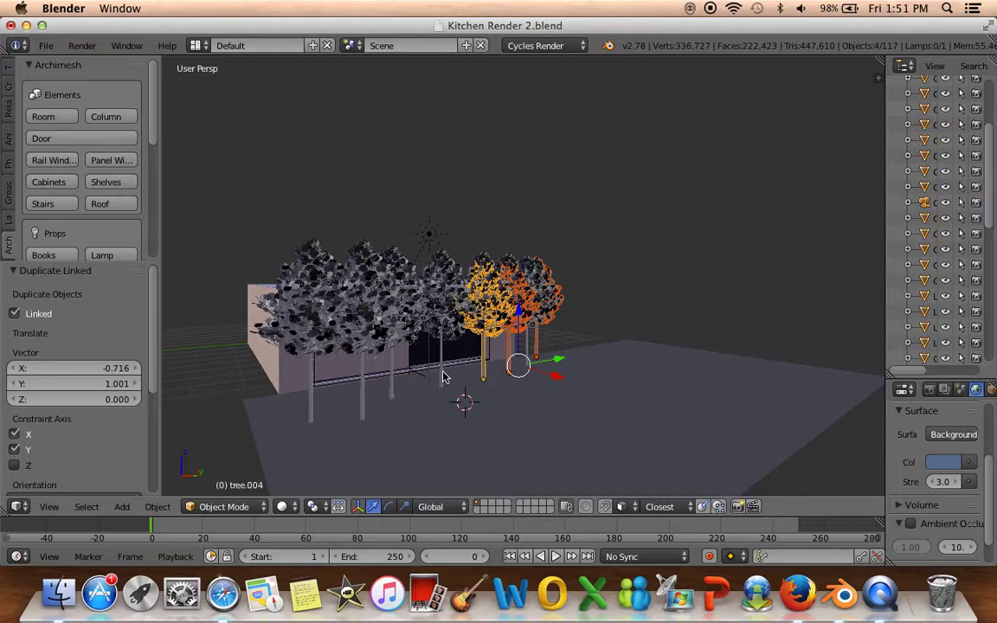
shift+right_click(441, 376)
shift+right_click(391, 388)
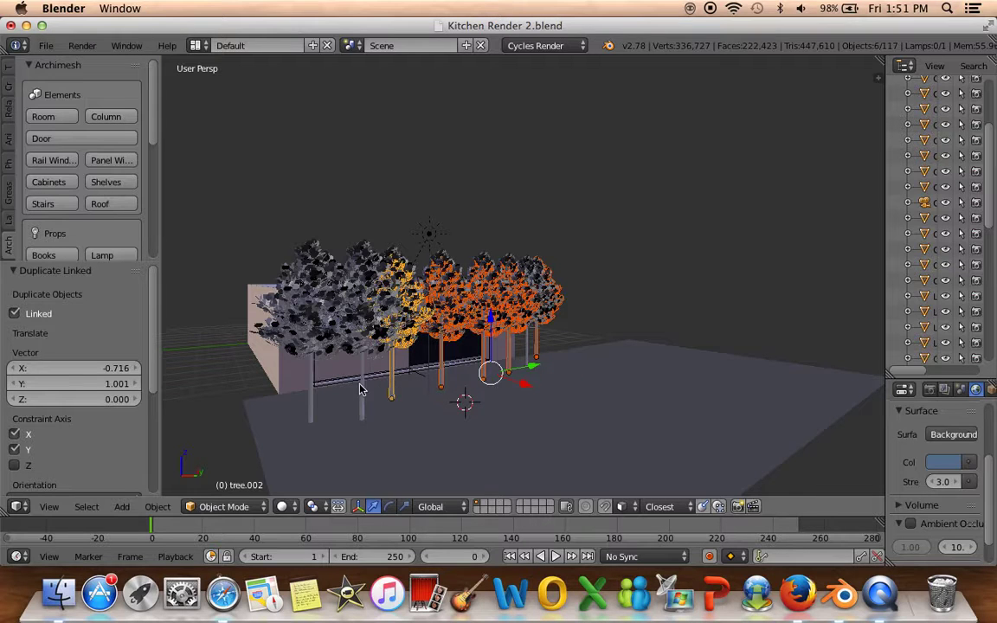
shift+right_click(363, 390)
shift+right_click(310, 398)
scroll(361, 247, up, 2)
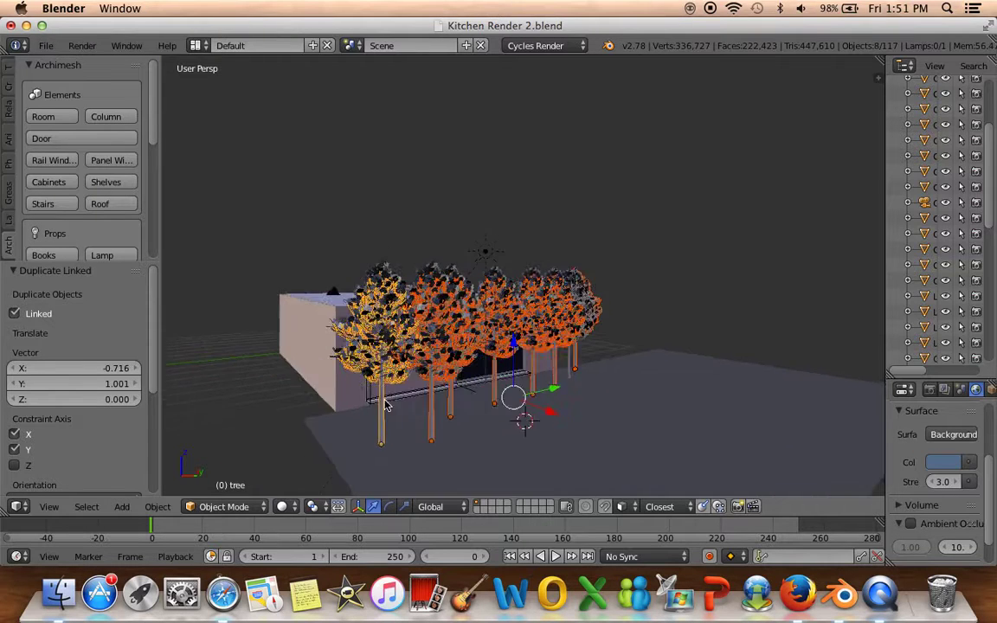
scroll(361, 246, up, 2)
Add every tree's leaves and the tree.006 trunk to the selection
shift+right_click(301, 266)
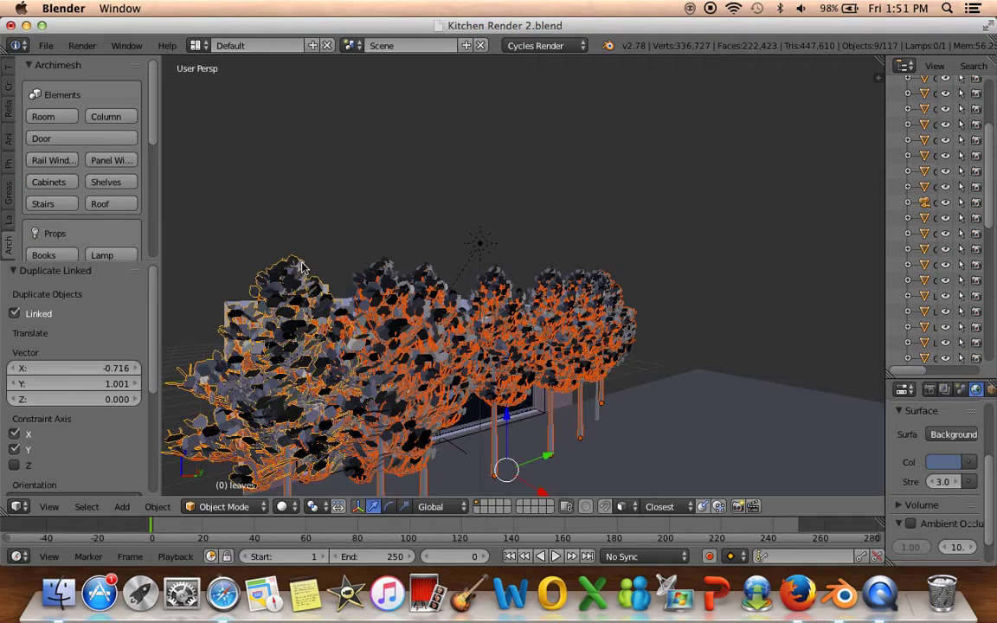
shift+right_click(391, 268)
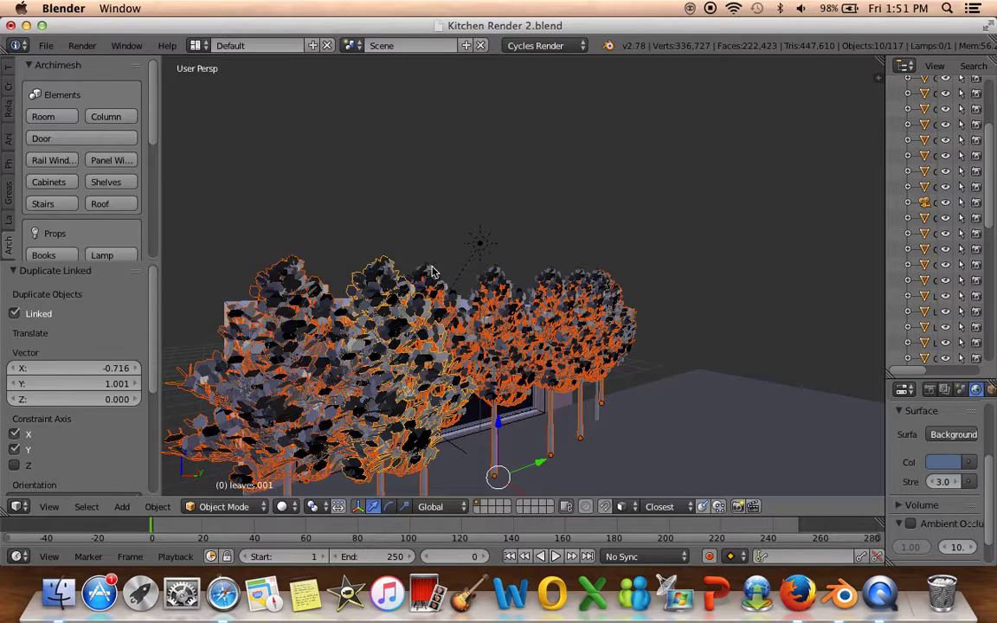
shift+right_click(433, 272)
shift+right_click(500, 275)
middle_drag(500, 275, 530, 282)
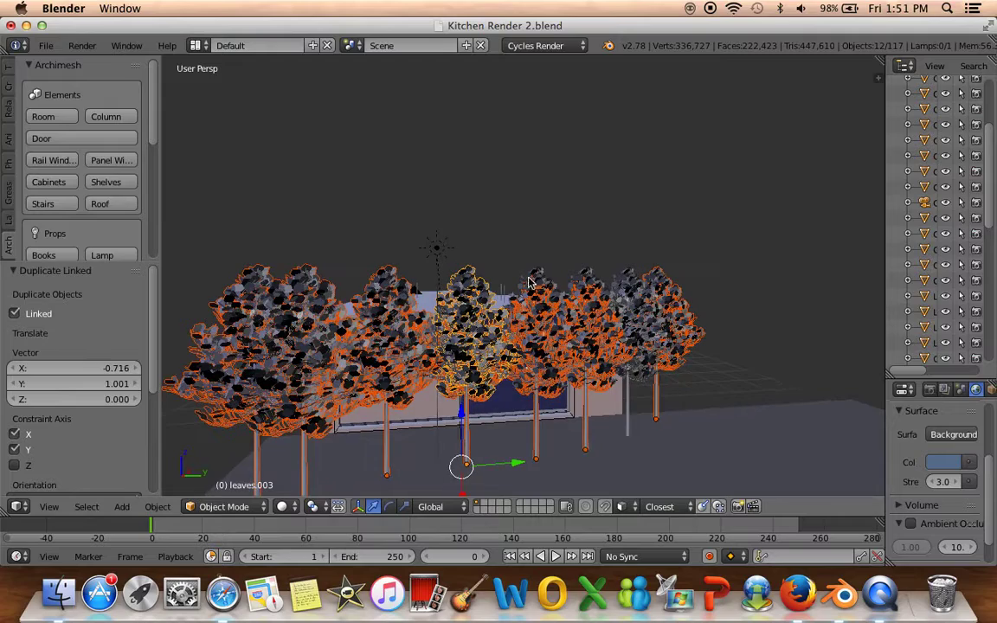
shift+right_click(543, 277)
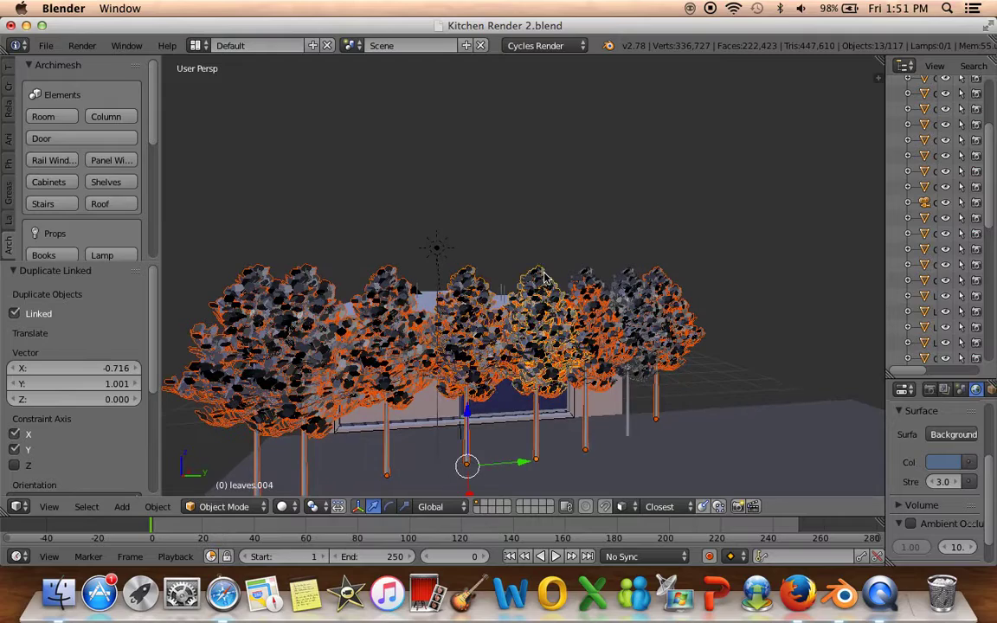
shift+right_click(592, 277)
shift+right_click(635, 279)
middle_drag(635, 280, 444, 320)
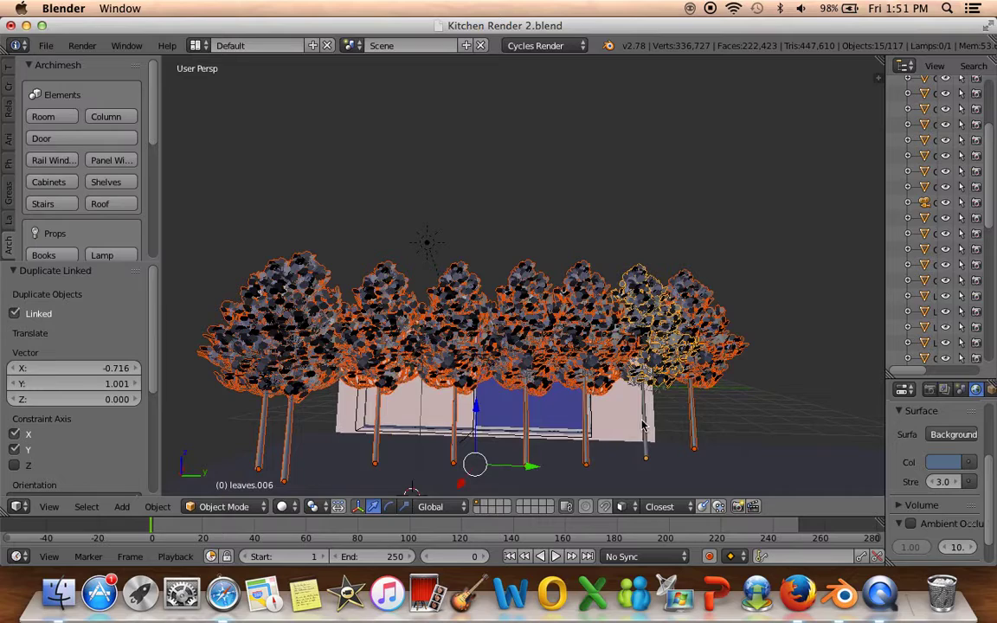
shift+right_click(645, 424)
mouse_move(465, 348)
middle_down()
mouse_move(519, 342)
mouse_move(442, 344)
middle_up()
Duplicate the selected trees into a second row behind the first, rotated slightly around Z
key(shift+d)
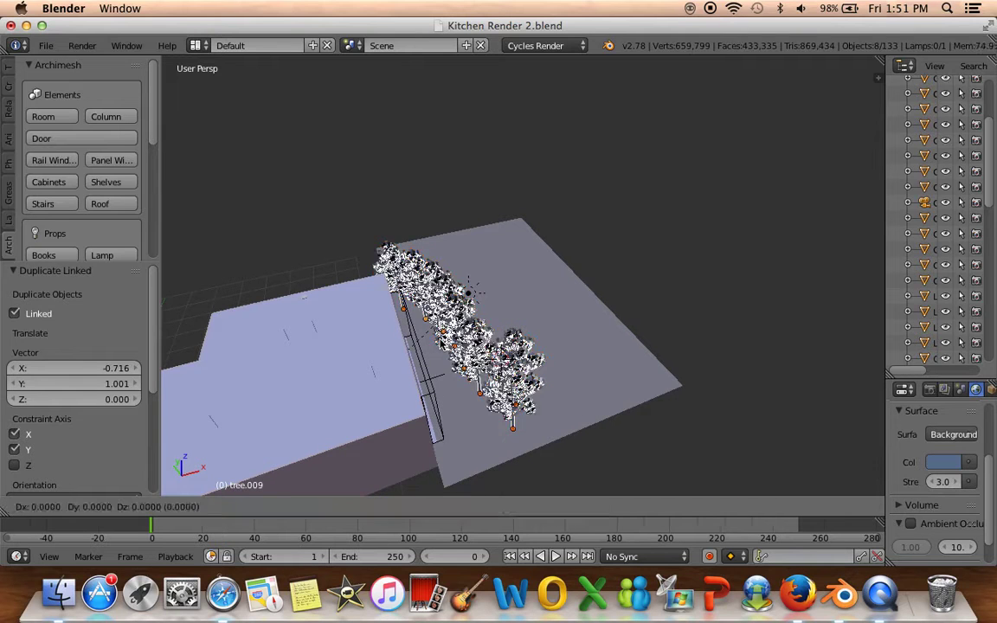
key(shift+z)
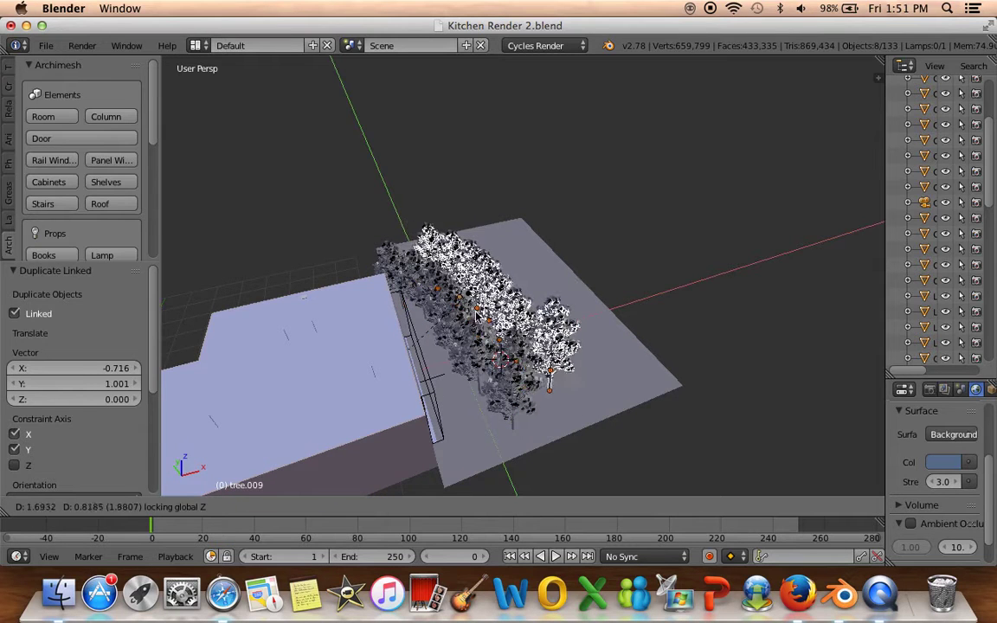
click(472, 338)
mouse_move(472, 338)
middle_down()
mouse_move(519, 364)
mouse_move(554, 347)
middle_up()
key(r)
key(z)
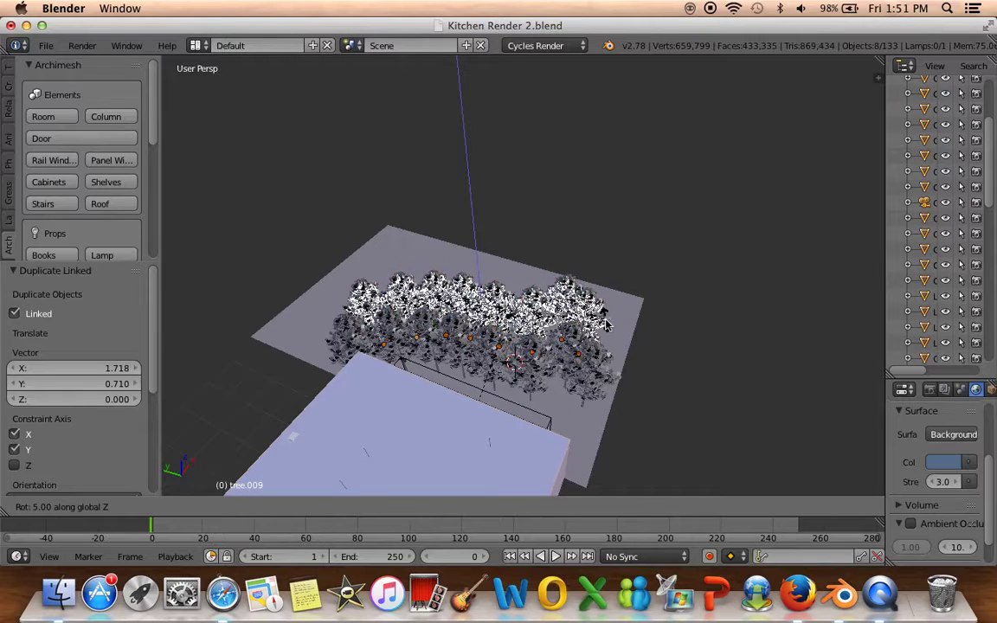
click(625, 307)
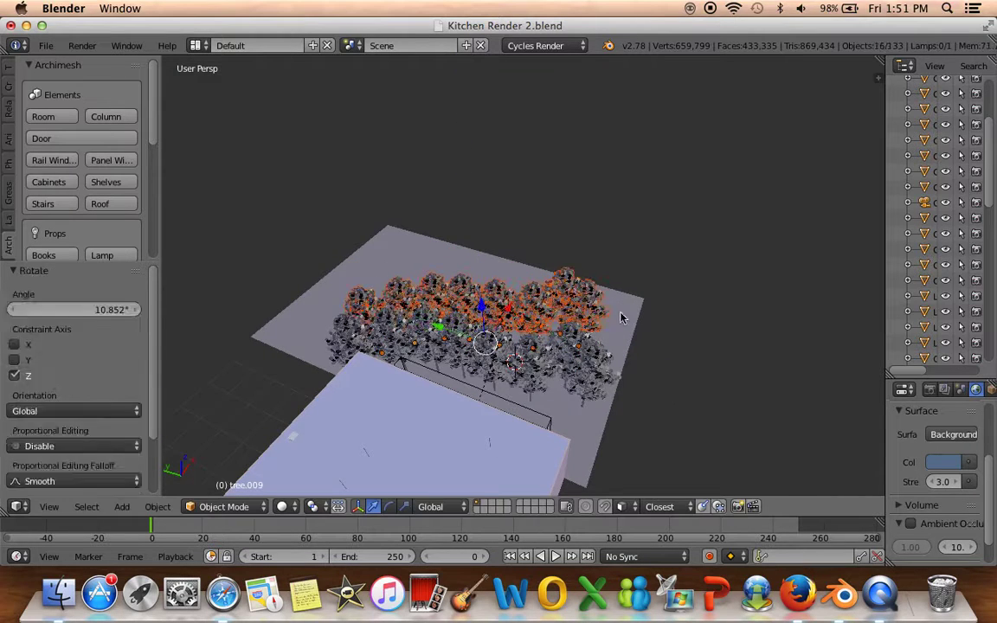
Deselect everything and view the scene through the camera
key(a)
mouse_move(625, 307)
middle_down()
mouse_move(410, 296)
mouse_move(340, 277)
mouse_move(205, 296)
mouse_move(482, 322)
middle_up()
key(KP_0)
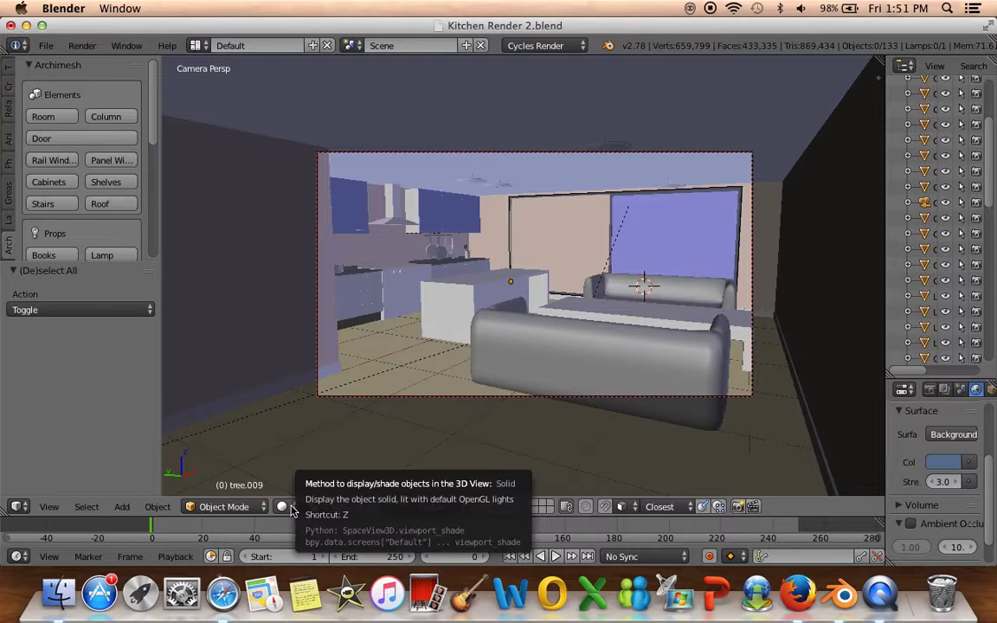
Widen the outliner and properties area and show the Render settings
click(84, 46)
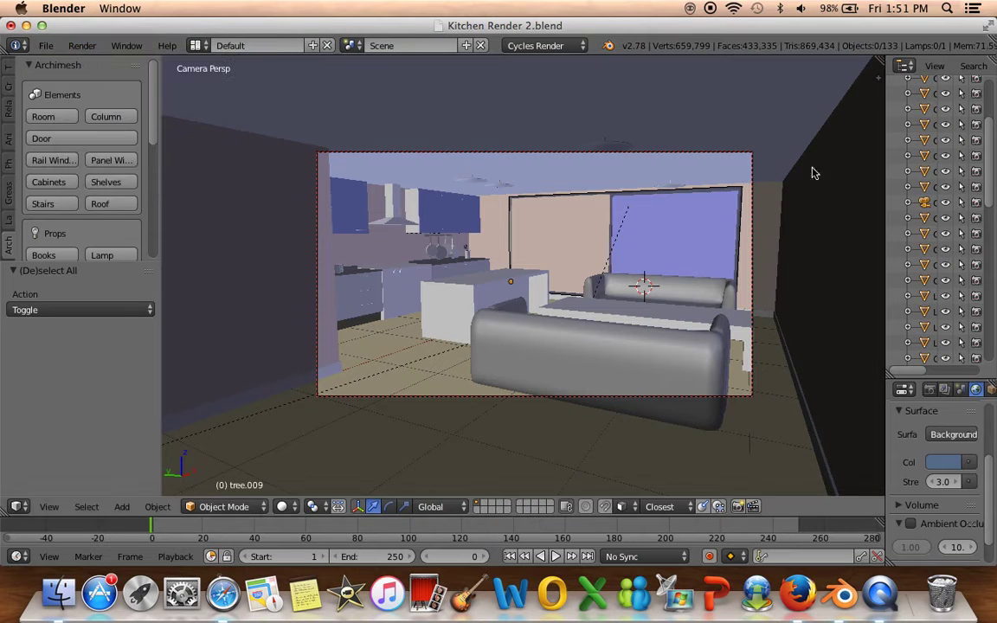
drag(888, 216, 725, 218)
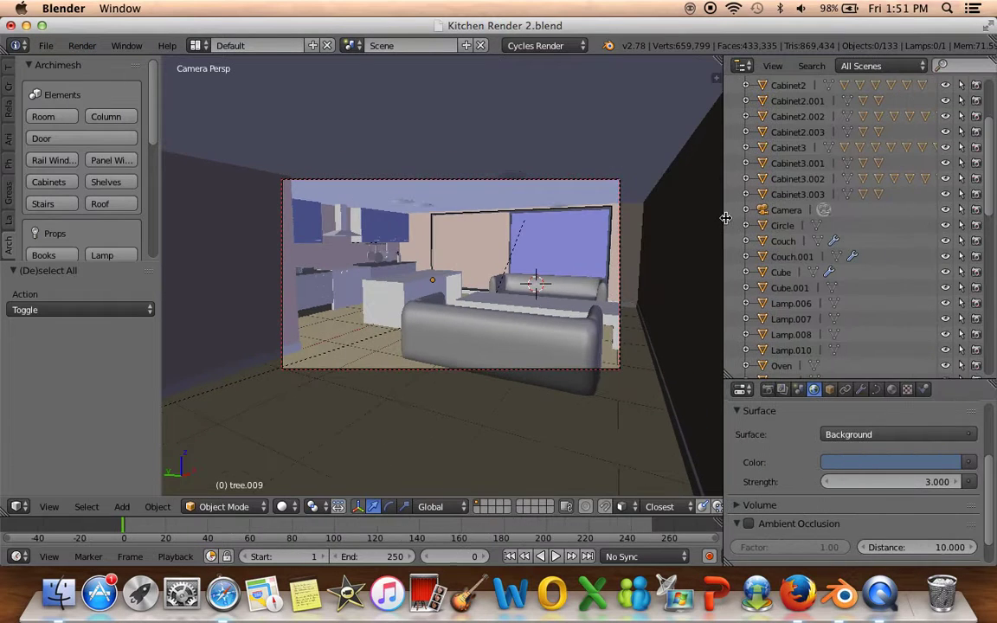
click(768, 391)
scroll(799, 425, down, 5)
scroll(803, 441, up, 1)
scroll(807, 454, down, 2)
scroll(810, 469, down, 3)
scroll(810, 468, down, 2)
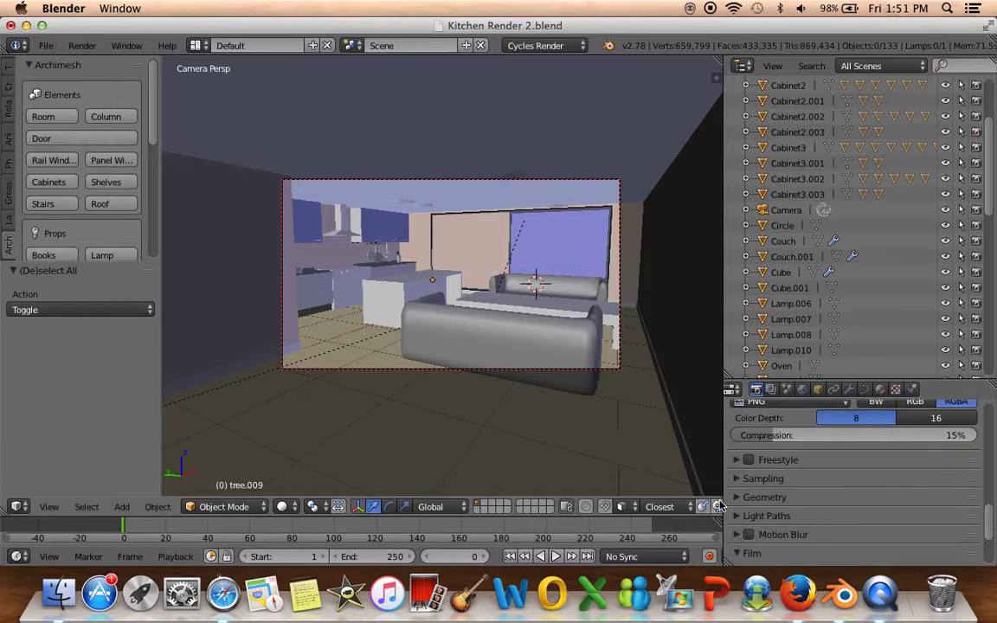
Set Cycles render samples to 15 in Sampling and start an image render of the camera view
click(760, 479)
scroll(779, 479, down, 3)
scroll(779, 479, up, 1)
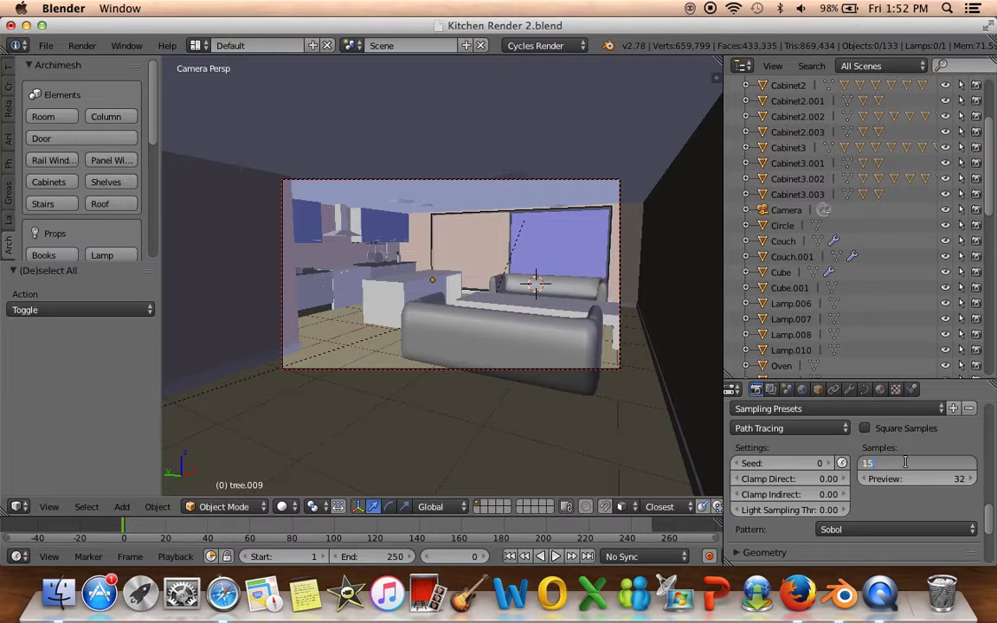
click(82, 45)
click(89, 62)
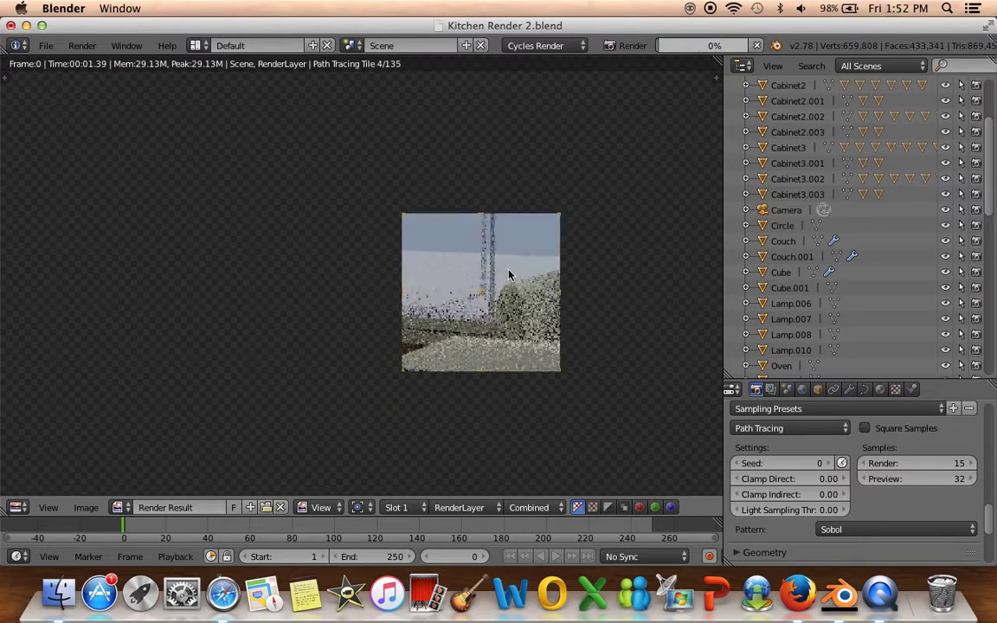
Zoom and pan around the render result to follow the rendering tiles
scroll(509, 275, up, 2)
mouse_move(509, 285)
middle_down()
mouse_move(307, 474)
mouse_move(340, 370)
mouse_move(448, 414)
middle_up()
scroll(320, 450, down, 4)
scroll(447, 414, down, 2)
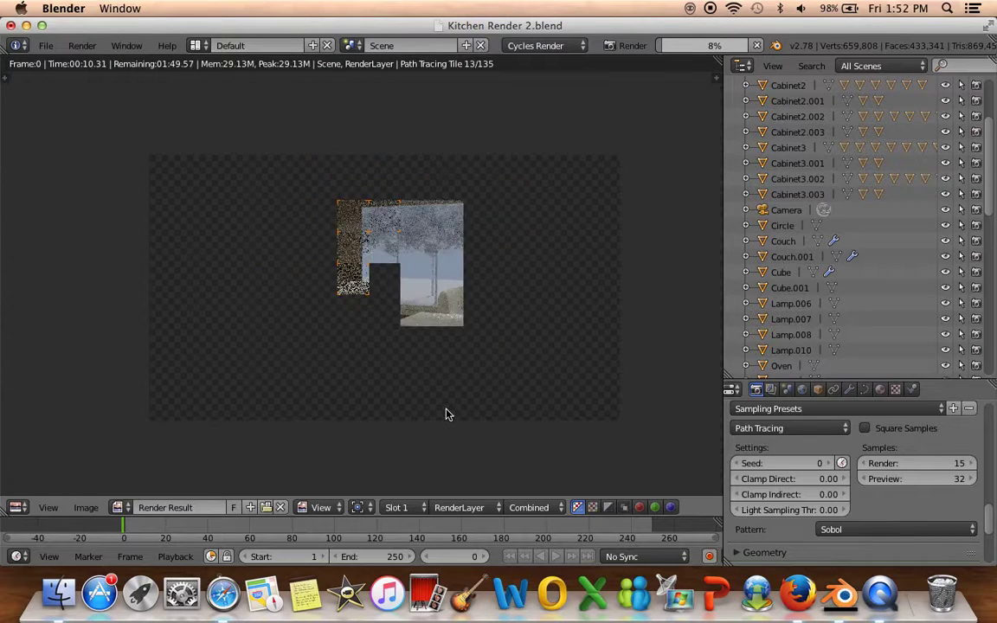
mouse_move(429, 385)
middle_down()
mouse_move(426, 419)
mouse_move(417, 399)
middle_up()
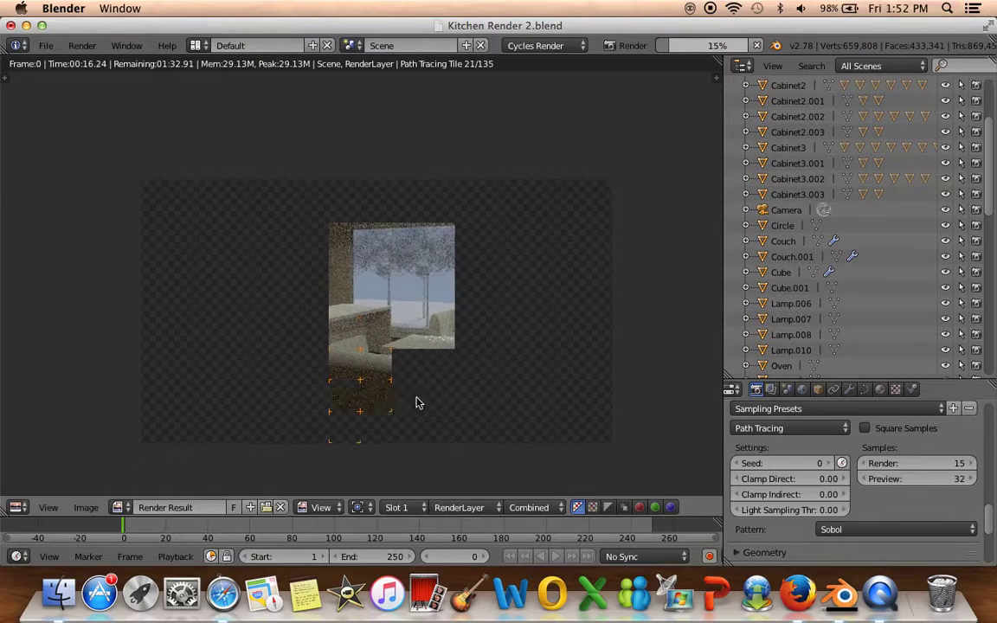
scroll(416, 403, up, 3)
scroll(407, 423, up, 2)
mouse_move(437, 367)
middle_down()
mouse_move(424, 391)
mouse_move(262, 270)
mouse_move(307, 114)
middle_up()
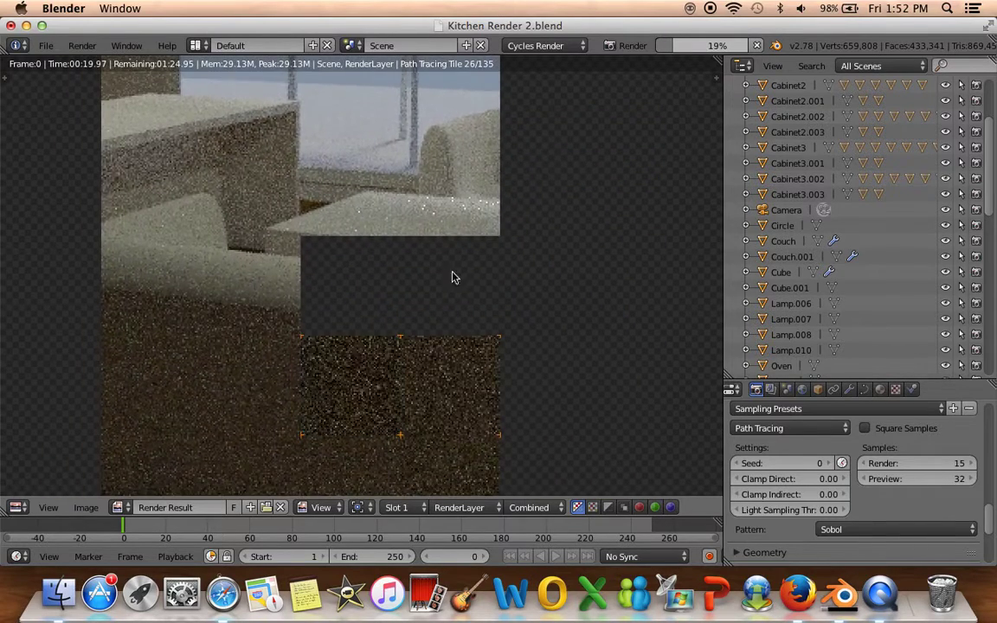
middle_drag(452, 270, 452, 249)
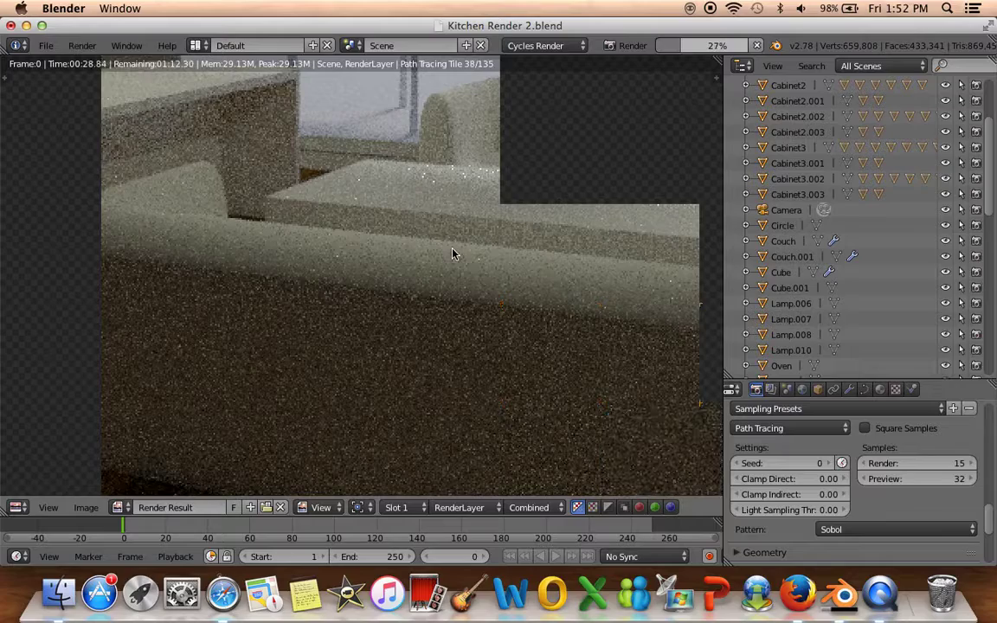
middle_drag(484, 292, 340, 232)
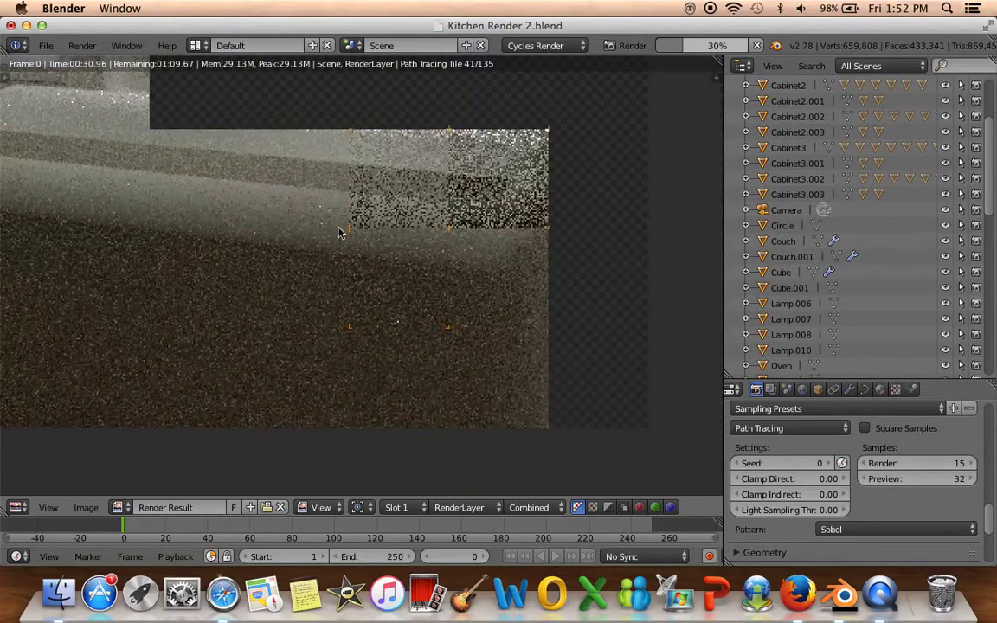
scroll(339, 232, up, 3)
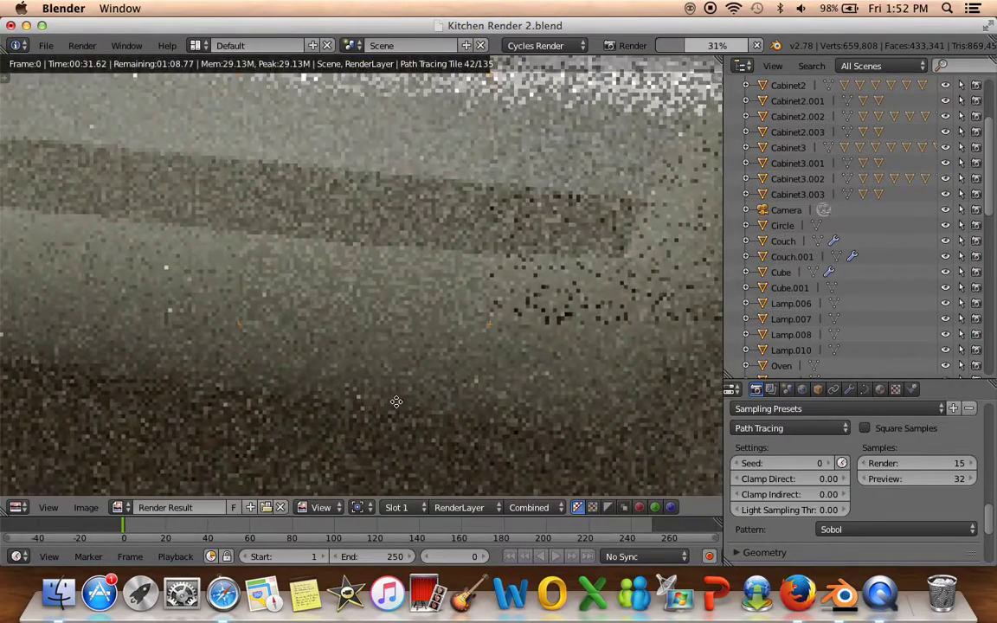
middle_drag(463, 274, 397, 407)
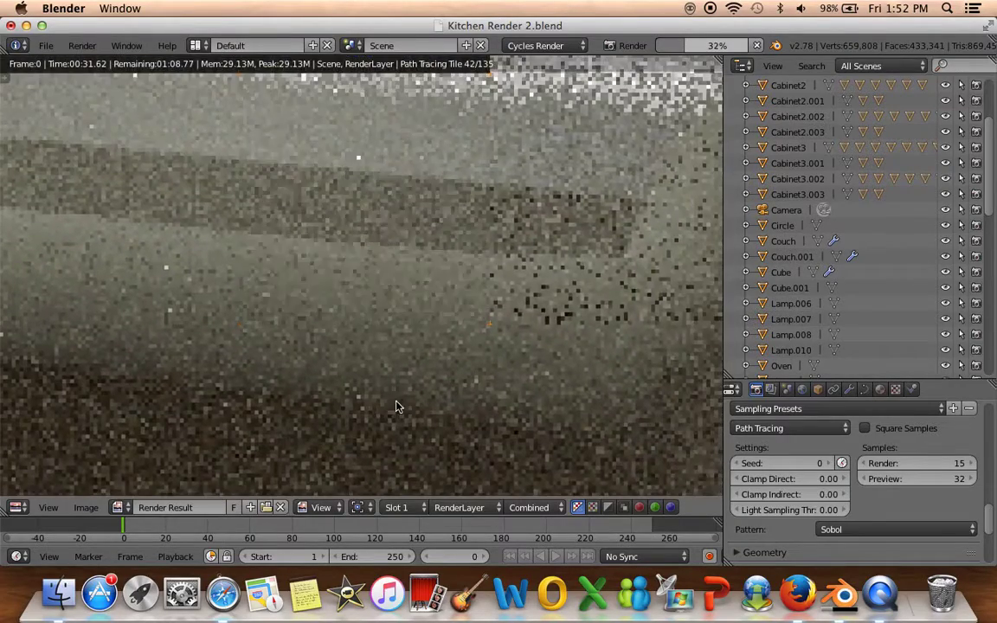
middle_drag(327, 211, 356, 393)
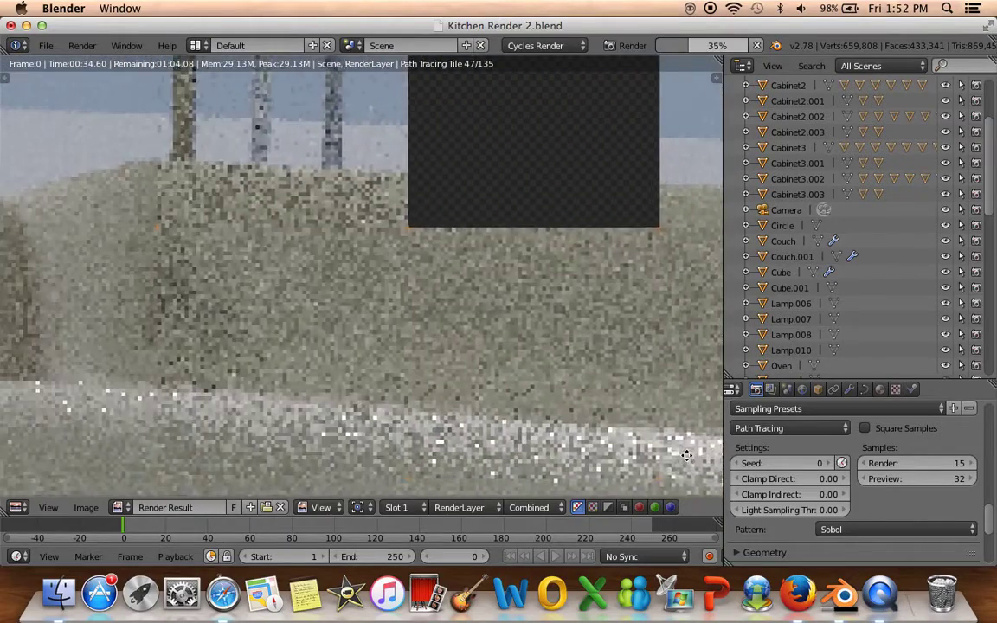
mouse_move(356, 393)
middle_down()
mouse_move(558, 198)
mouse_move(436, 414)
middle_up()
Inspect other regions of the render, then stop it and return to the camera view
mouse_move(180, 491)
middle_down()
mouse_move(341, 278)
mouse_move(441, 211)
mouse_move(457, 305)
mouse_move(529, 354)
middle_up()
scroll(529, 353, down, 1)
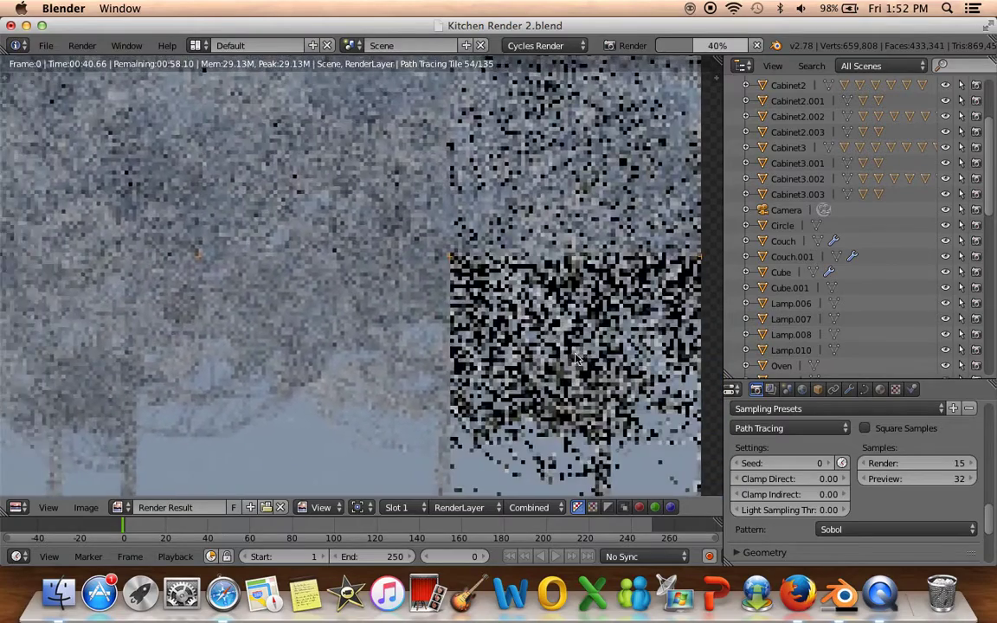
scroll(391, 220, down, 2)
scroll(434, 245, down, 2)
mouse_move(419, 232)
middle_down()
mouse_move(467, 208)
mouse_move(511, 162)
mouse_move(631, 200)
mouse_move(597, 233)
middle_up()
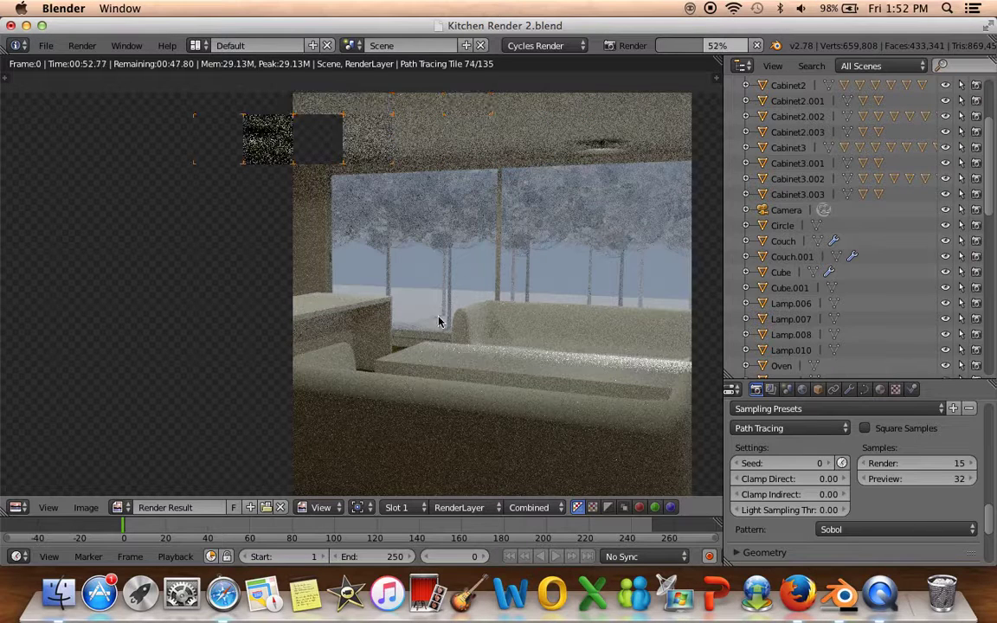
scroll(316, 405, down, 1)
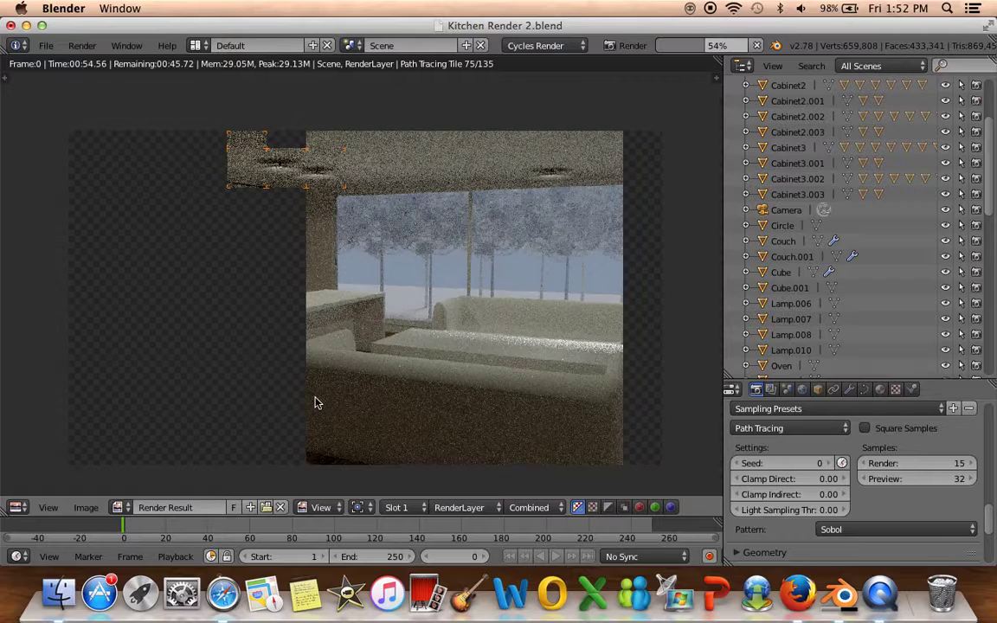
middle_drag(316, 403, 341, 407)
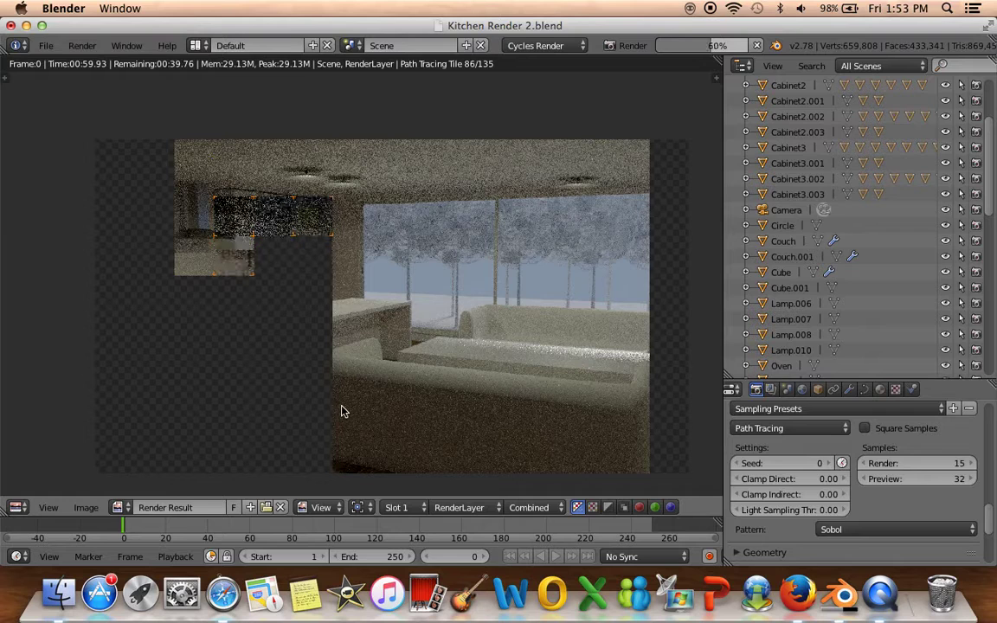
key(Escape)
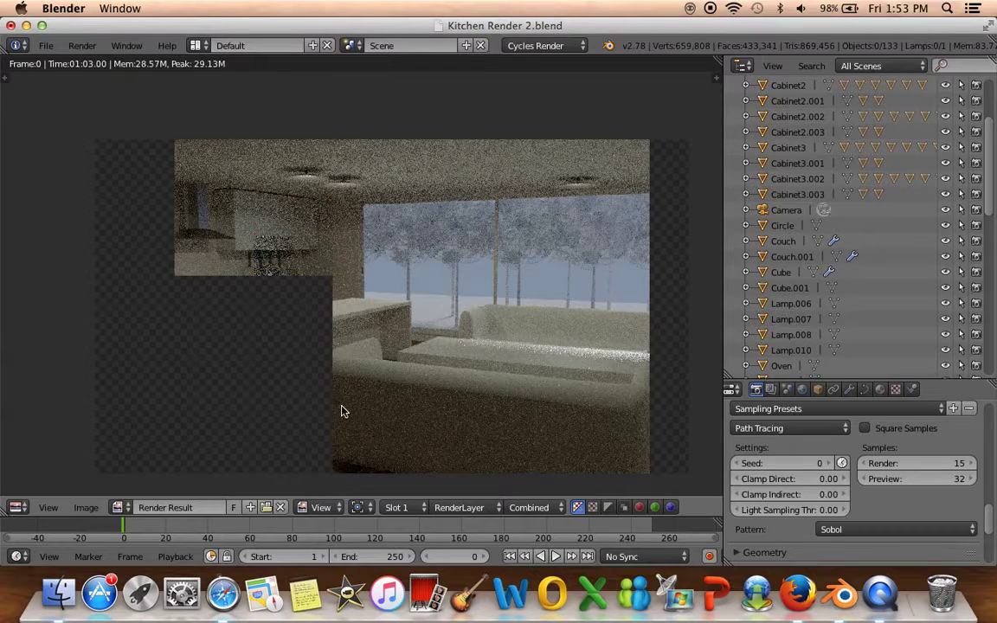
key(Escape)
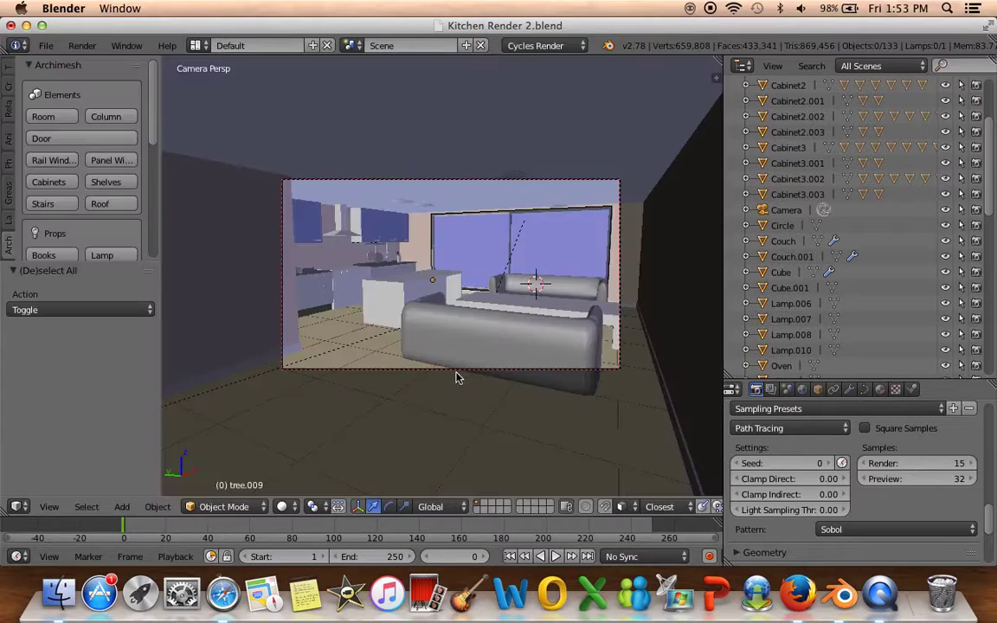
Select the row of Sapling trees one by one with Shift+right-click
middle_drag(410, 334, 400, 341)
scroll(485, 392, up, 5)
scroll(484, 392, down, 5)
mouse_move(630, 417)
middle_down()
mouse_move(697, 207)
mouse_move(439, 273)
middle_up()
scroll(466, 338, up, 3)
scroll(466, 337, down, 3)
middle_drag(466, 337, 508, 277)
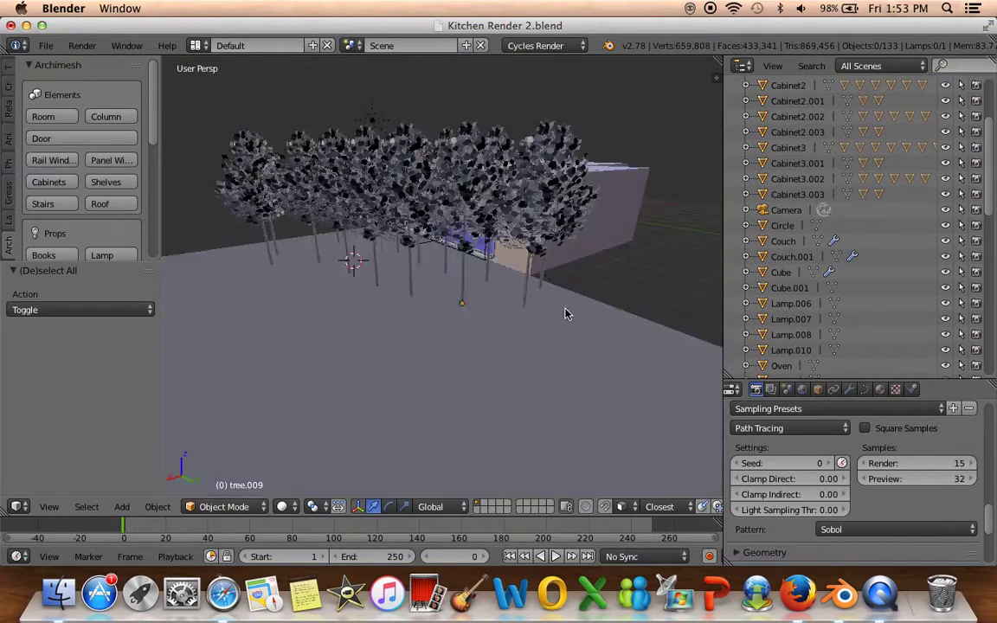
scroll(509, 277, up, 1)
right_click(526, 276)
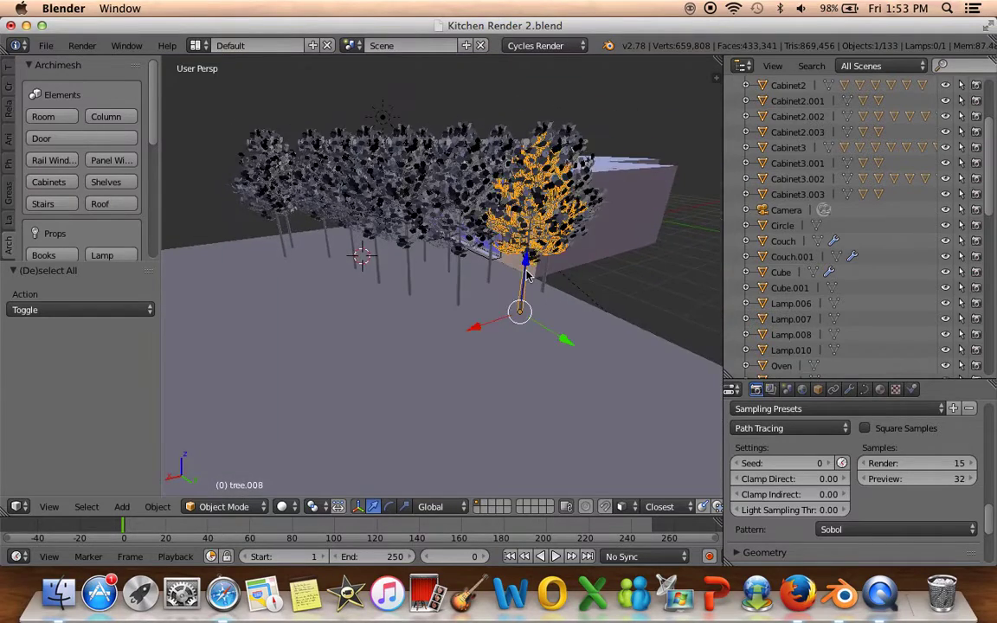
shift+right_click(459, 275)
shift+right_click(411, 275)
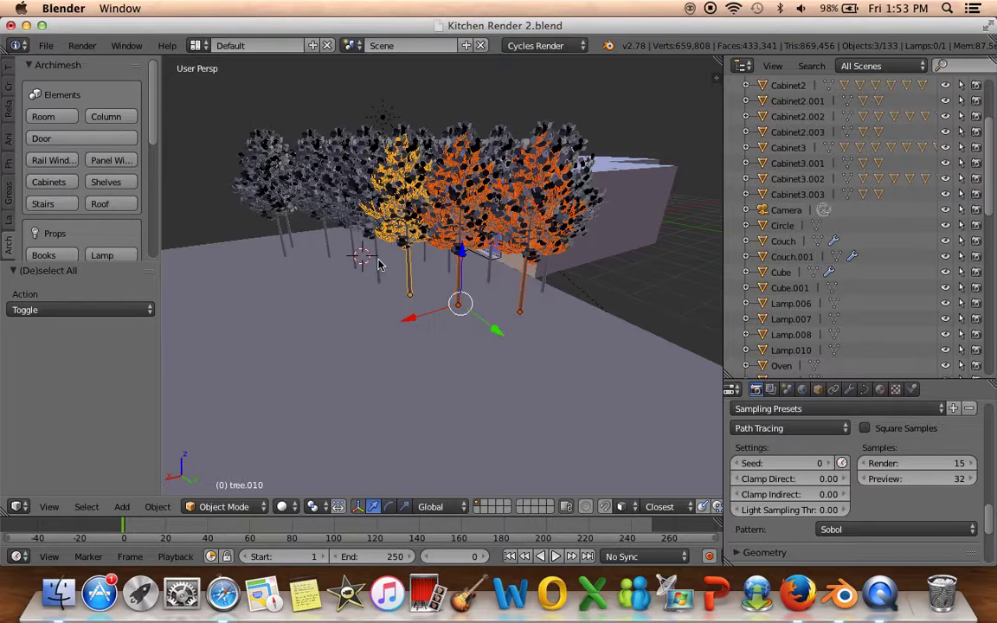
shift+right_click(361, 256)
shift+right_click(321, 246)
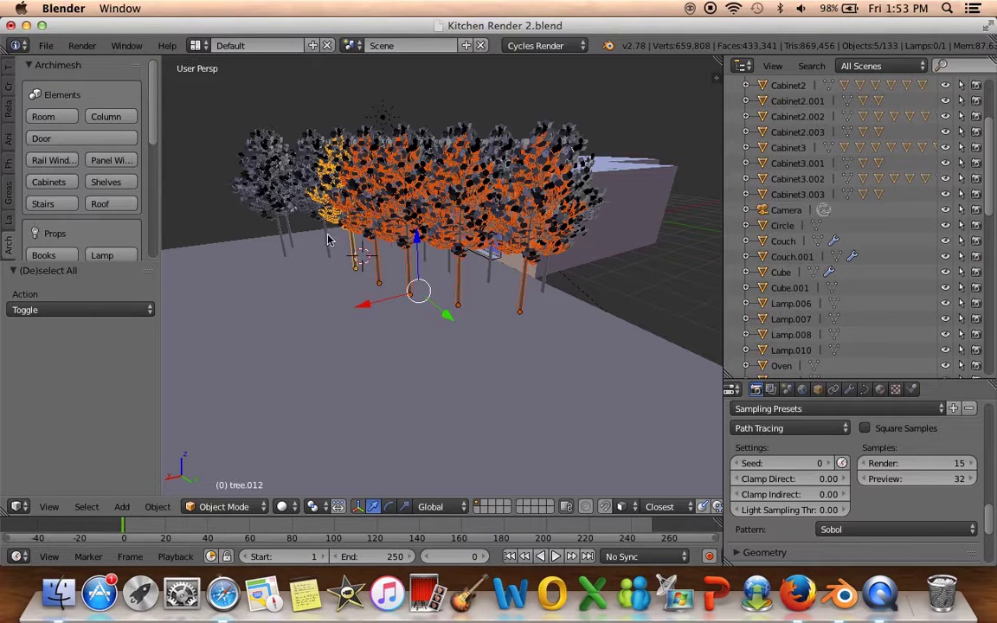
shift+right_click(326, 241)
shift+right_click(291, 227)
shift+right_click(278, 236)
Add the trees' leaves objects to the selection
middle_drag(279, 236, 301, 206)
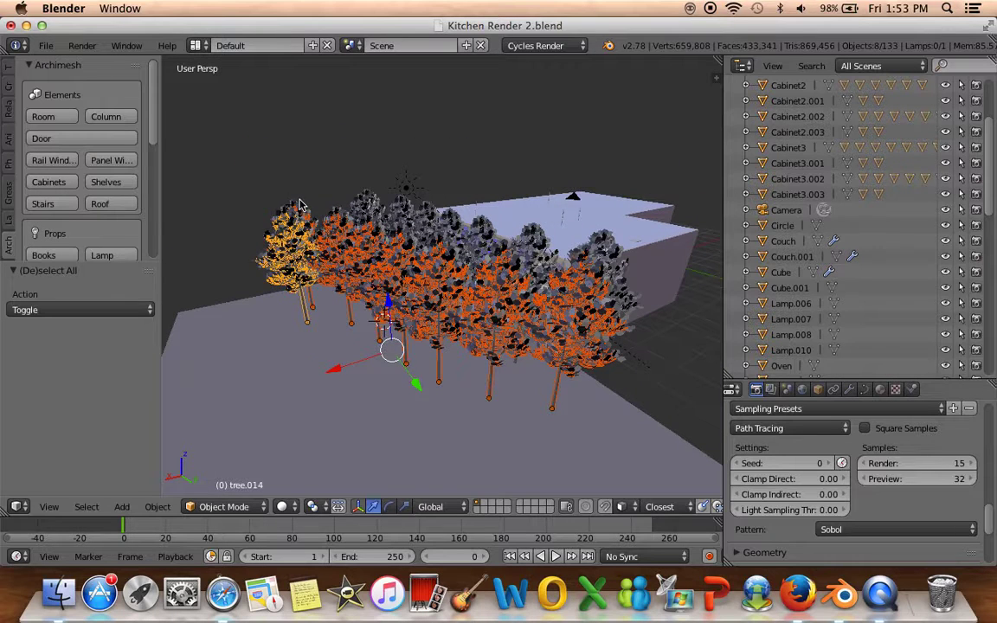
shift+right_click(286, 210)
shift+right_click(280, 211)
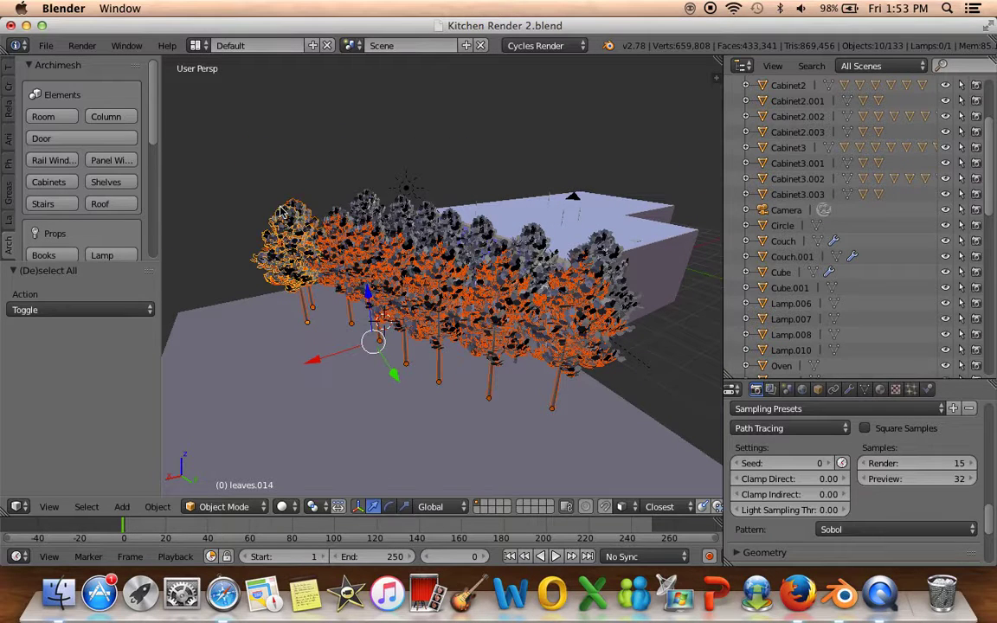
shift+right_click(336, 210)
middle_drag(336, 211, 346, 233)
scroll(381, 251, up, 2)
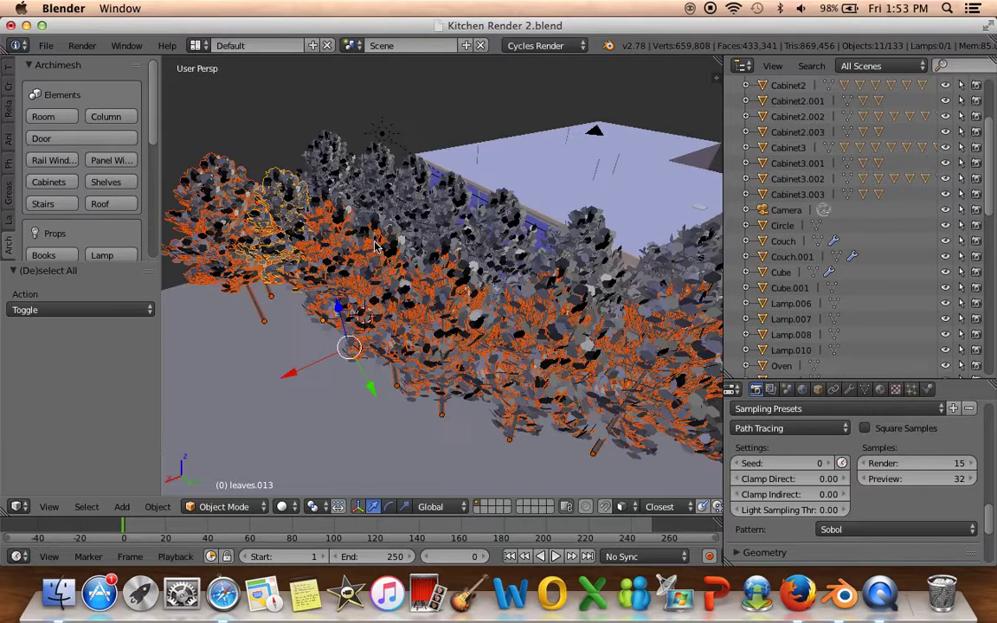
shift+right_click(324, 198)
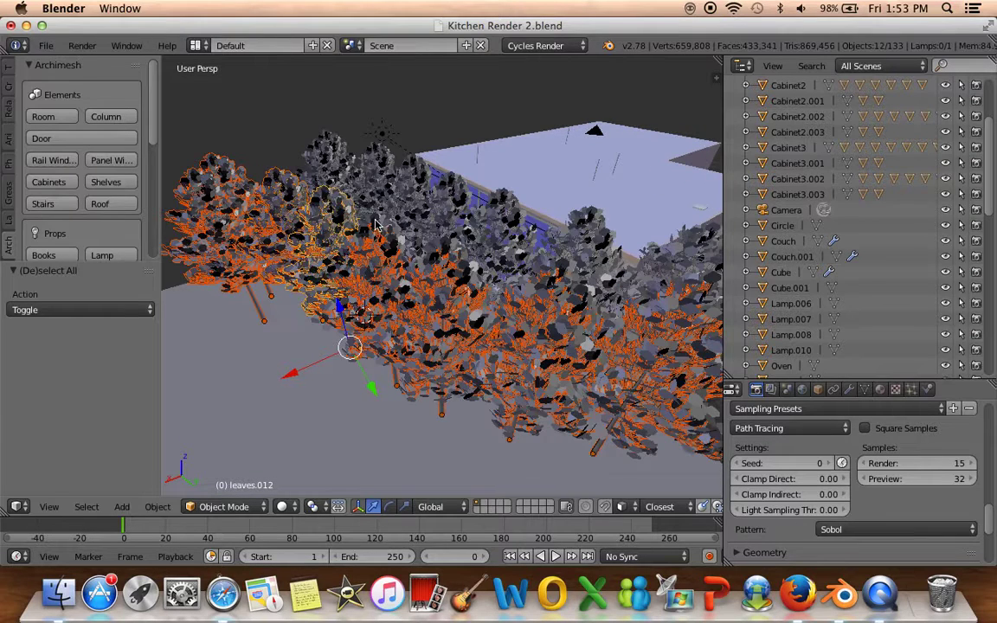
shift+right_click(375, 225)
shift+right_click(437, 251)
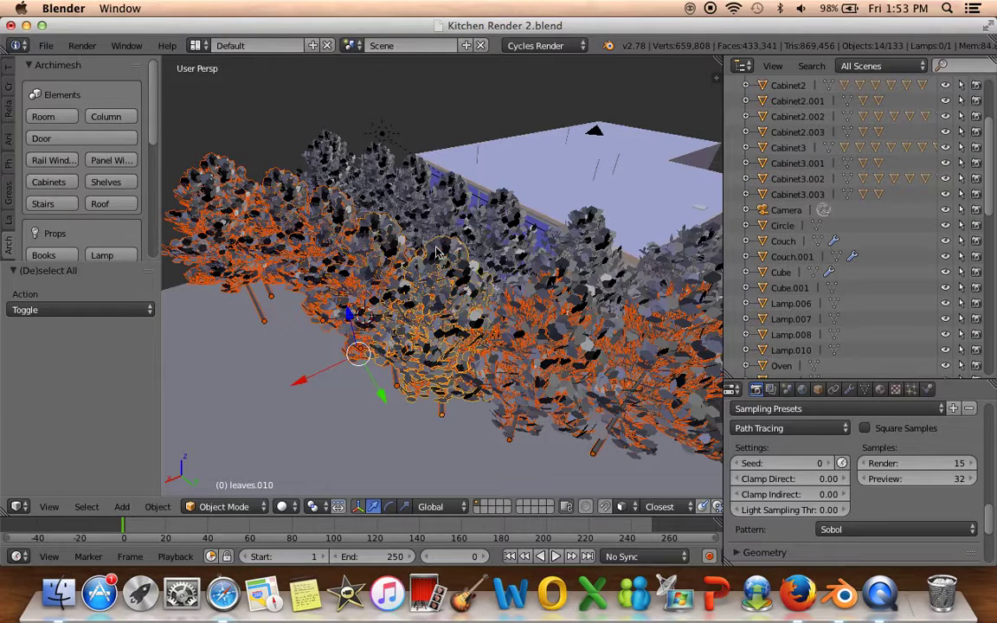
shift+right_click(577, 296)
Add the Room, Cube.001, Cabinet3 and Ceiling to the selection
mouse_move(577, 296)
middle_down()
mouse_move(475, 279)
mouse_move(487, 276)
middle_up()
shift+right_click(488, 276)
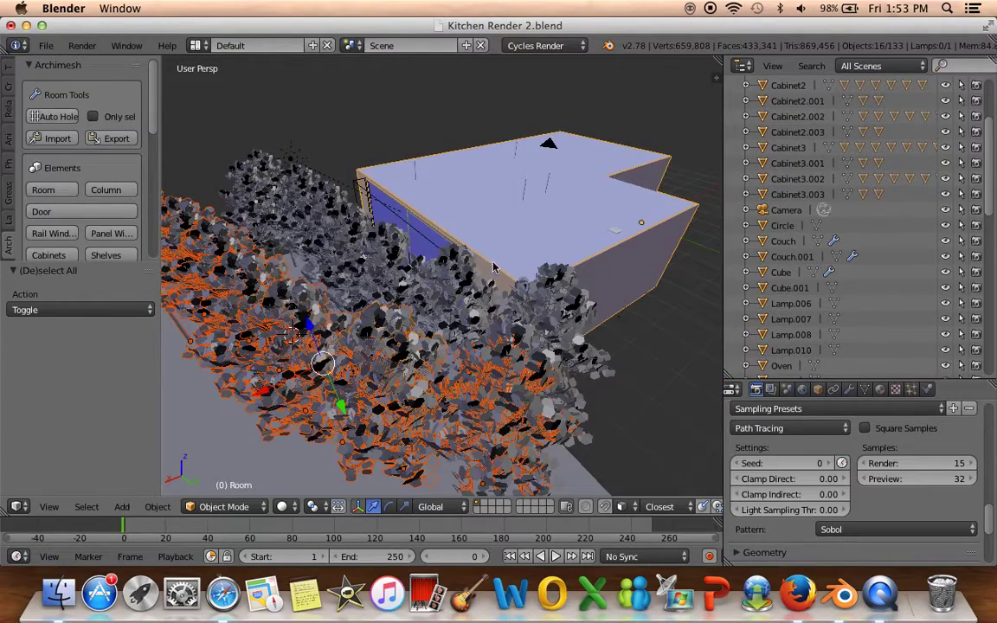
shift+right_click(549, 238)
shift+right_click(549, 238)
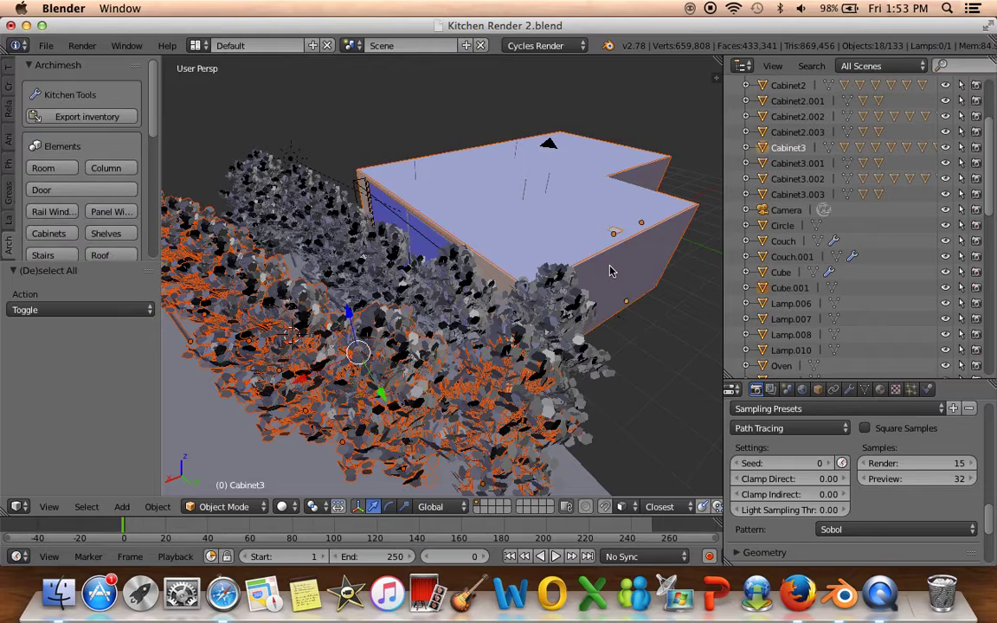
shift+right_click(630, 240)
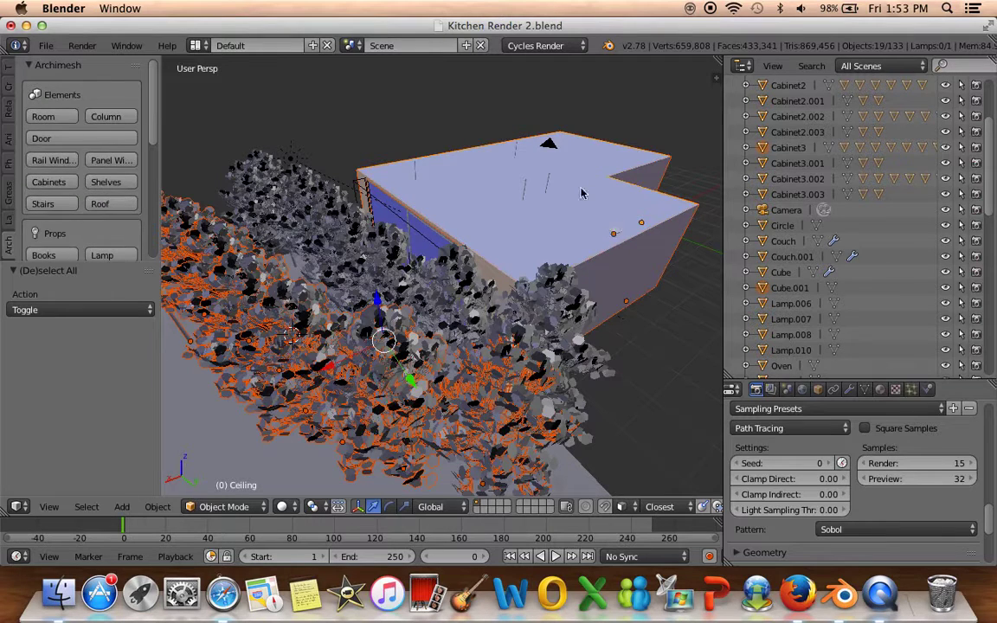
Add the kitchen cabinet Cabinet1.003 to the selection and zoom back out
scroll(582, 194, down, 3)
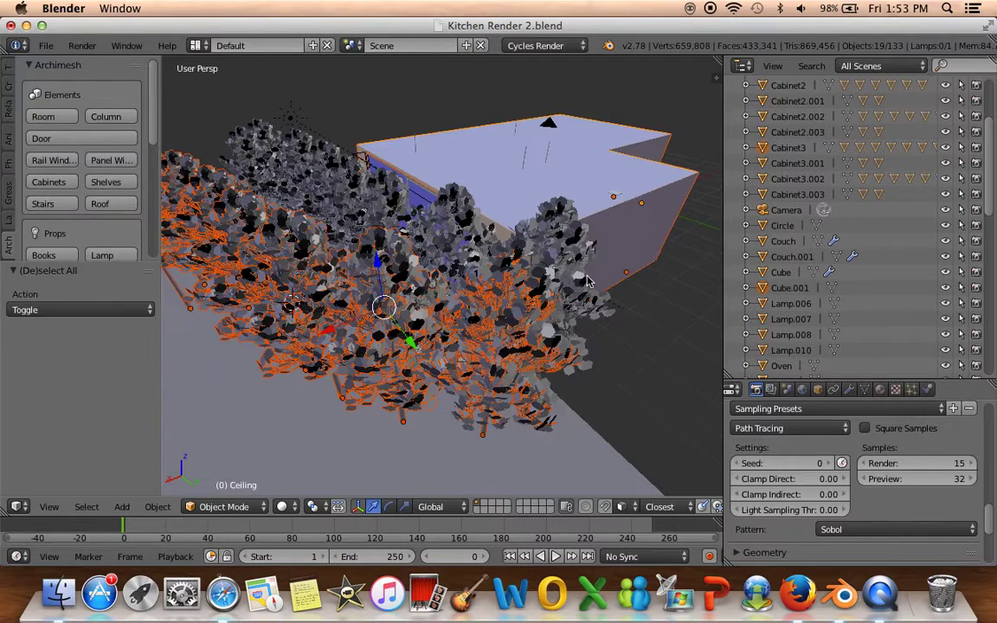
scroll(587, 280, up, 5)
scroll(450, 233, up, 5)
scroll(322, 194, up, 3)
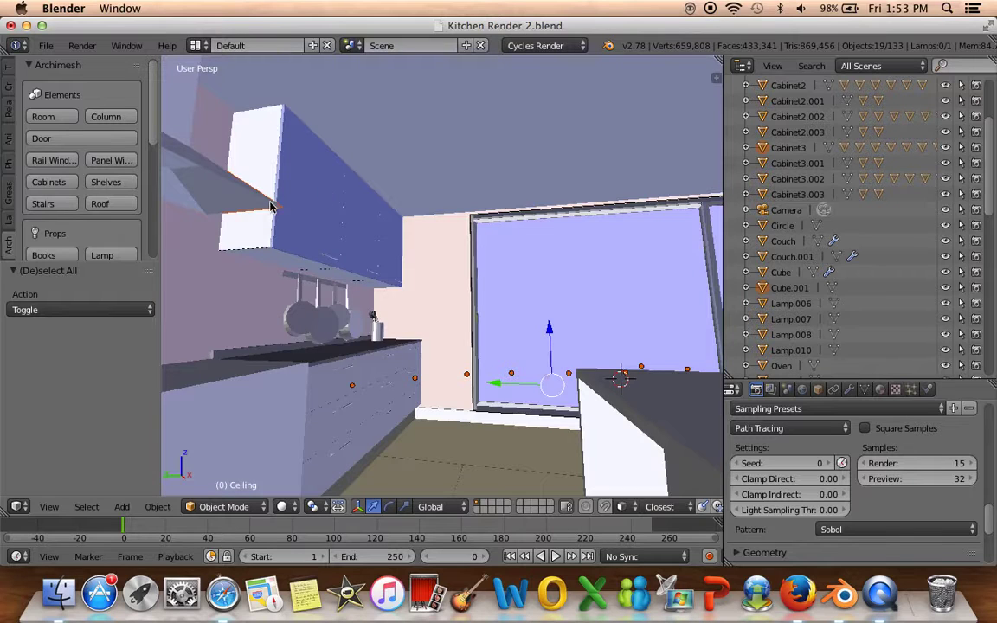
shift+right_click(244, 204)
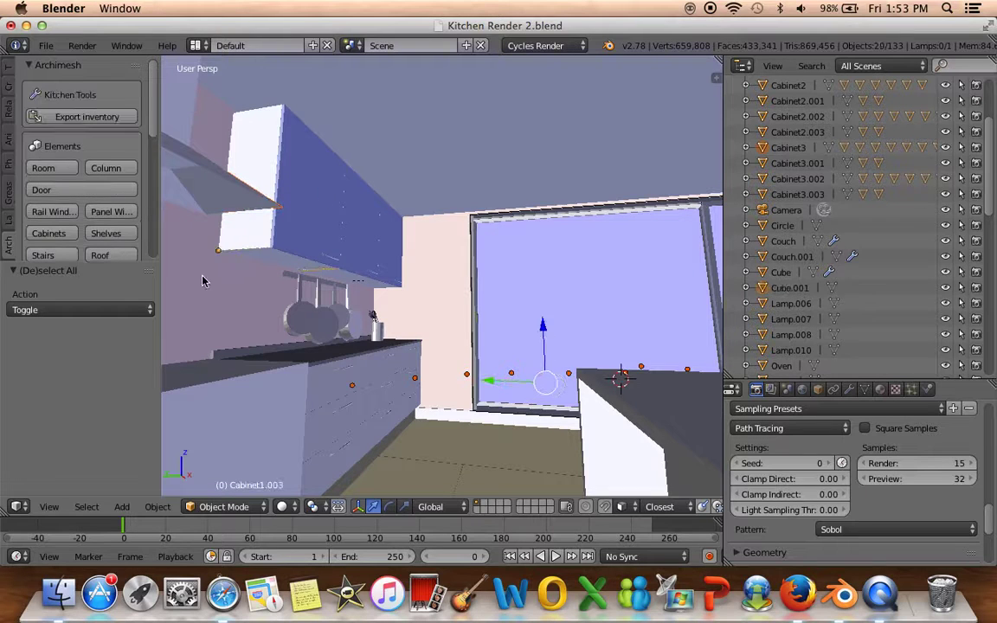
scroll(226, 299, down, 3)
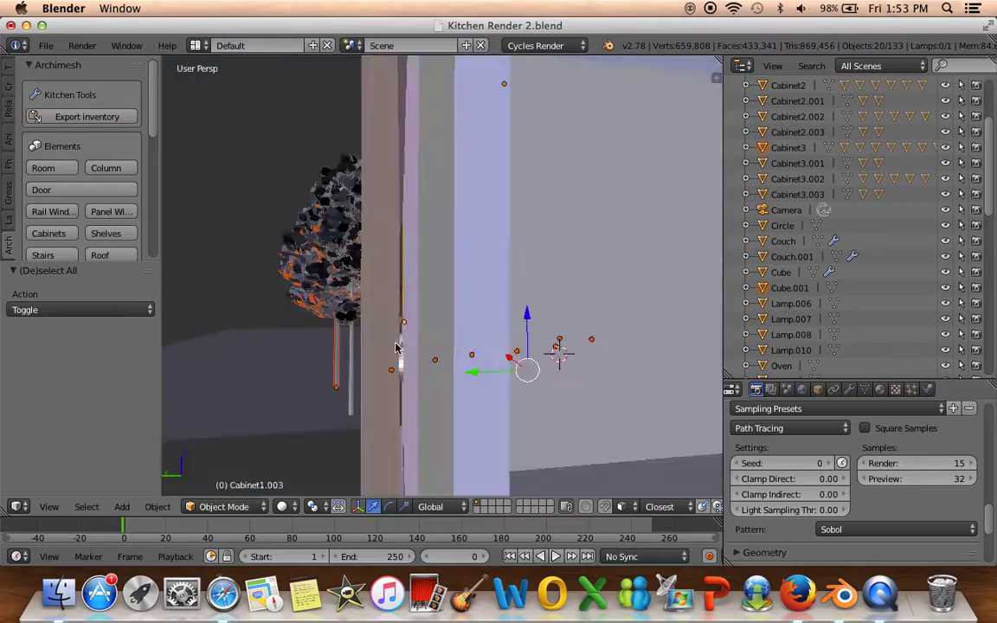
scroll(373, 338, down, 3)
scroll(530, 379, down, 2)
Deselect everything, then box-select the trees beside the house in wireframe view
key(a)
mouse_move(529, 379)
middle_down()
mouse_move(425, 271)
mouse_move(379, 317)
middle_up()
scroll(424, 271, up, 3)
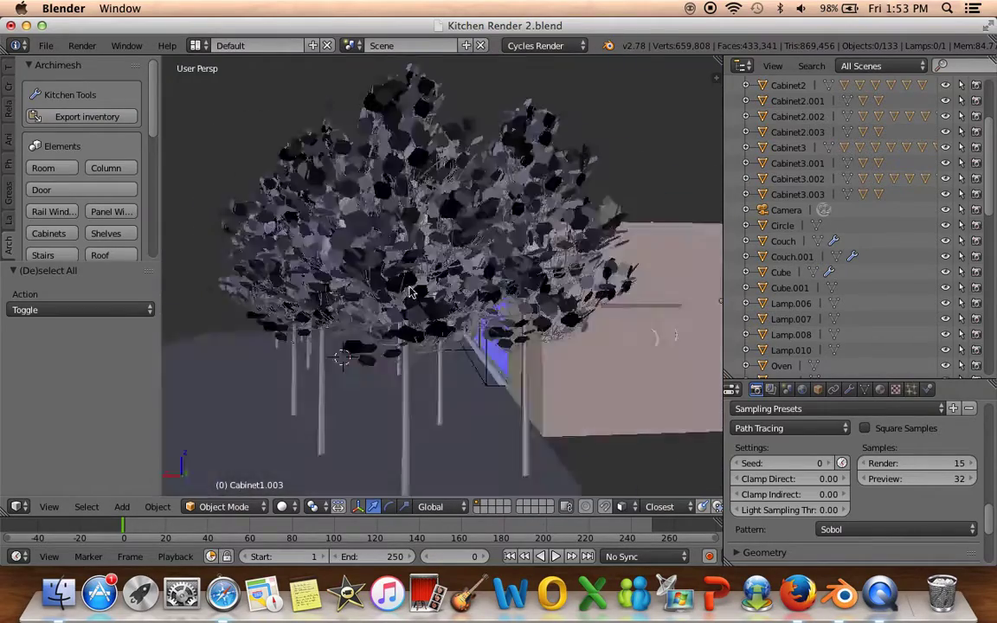
scroll(378, 316, down, 3)
scroll(372, 303, down, 2)
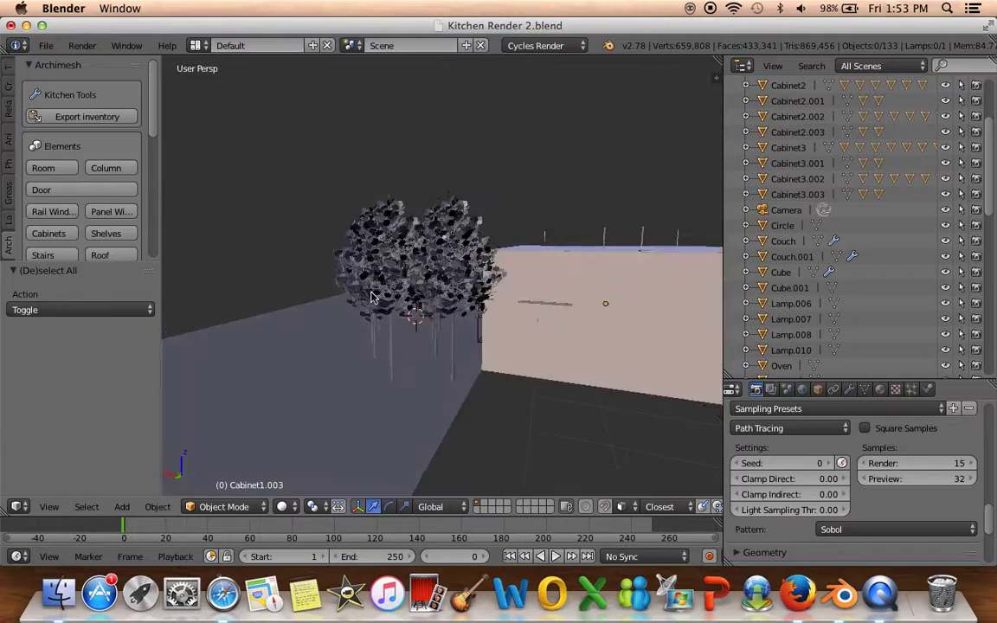
key(z)
key(b)
drag(308, 186, 464, 262)
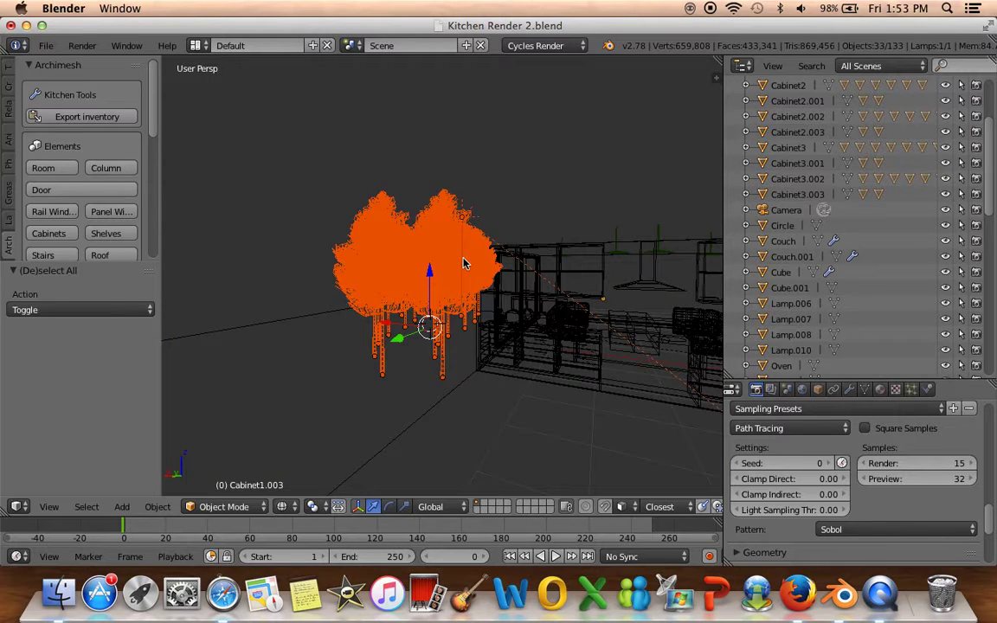
Box-select the cluster of trees again and delete them
key(a)
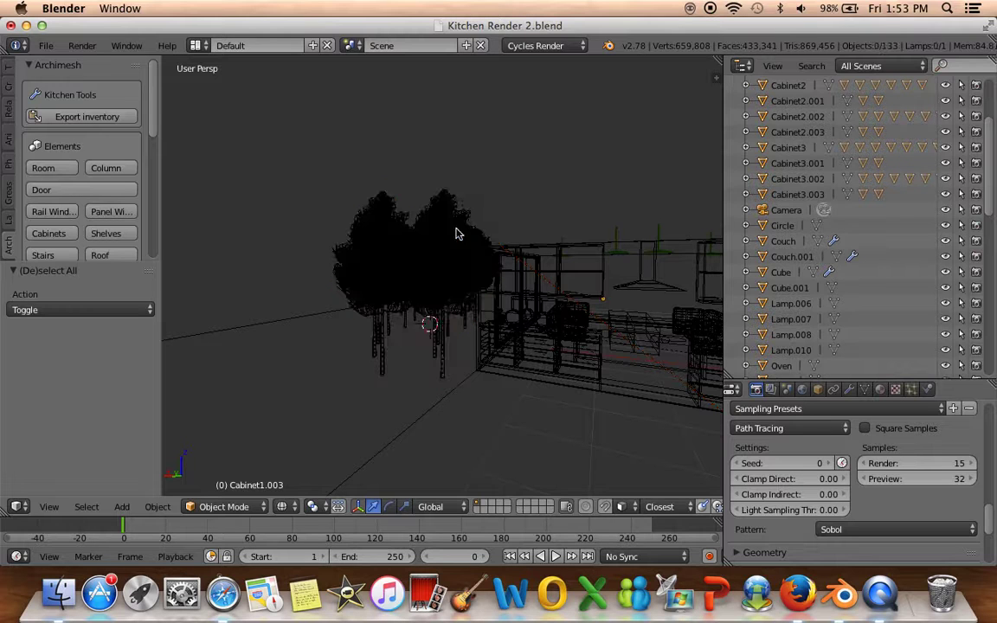
key(b)
drag(307, 202, 410, 273)
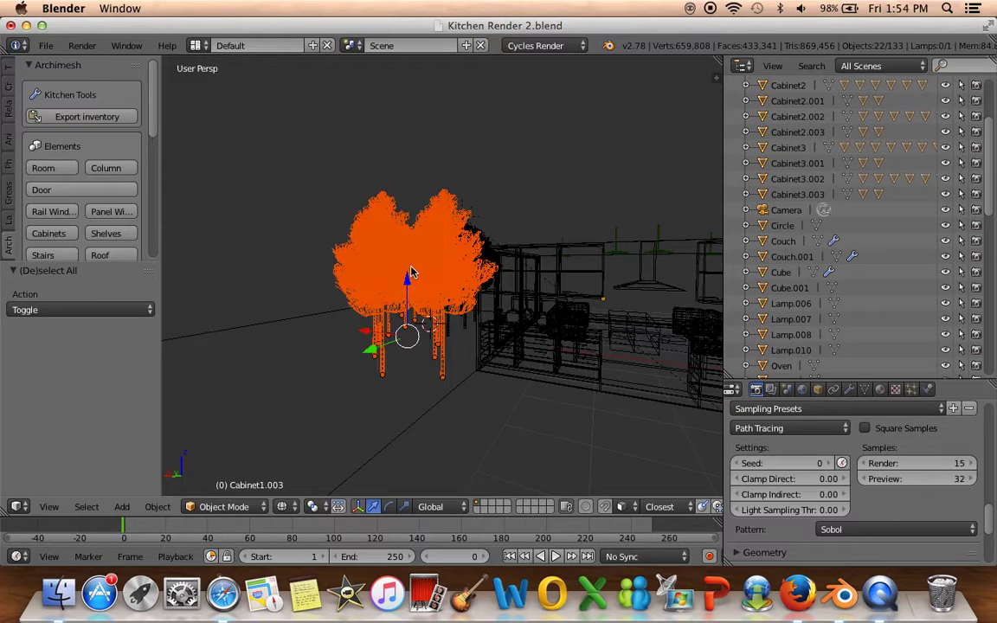
key(x)
click(411, 273)
Return to solid shading and delete the tree beside the window
mouse_move(397, 295)
middle_down()
mouse_move(463, 346)
mouse_move(531, 347)
mouse_move(373, 320)
mouse_move(384, 333)
middle_up()
key(z)
scroll(530, 347, up, 4)
scroll(361, 319, up, 3)
right_click(318, 321)
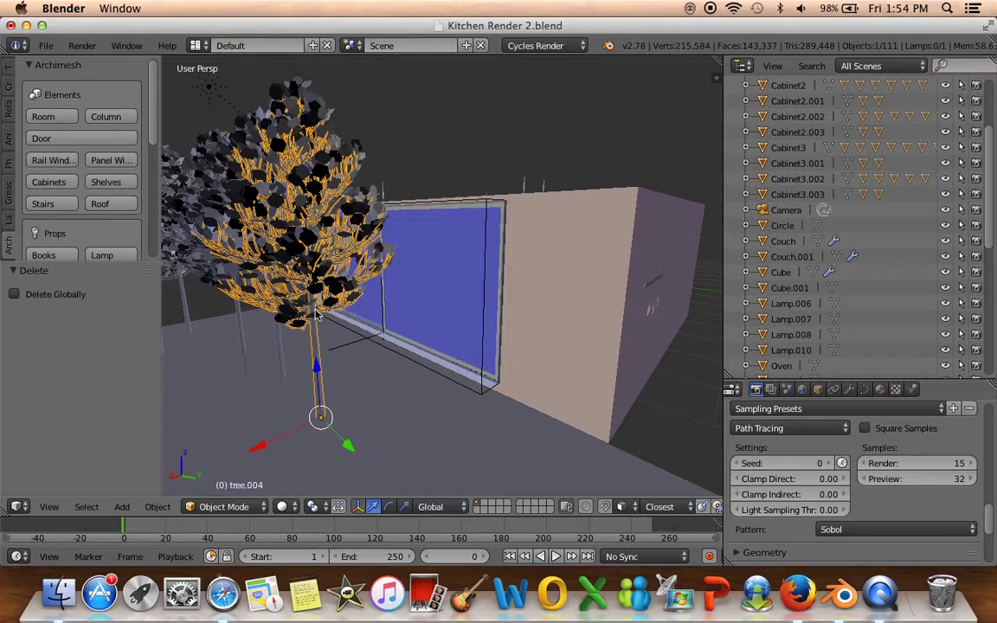
key(x)
click(355, 207)
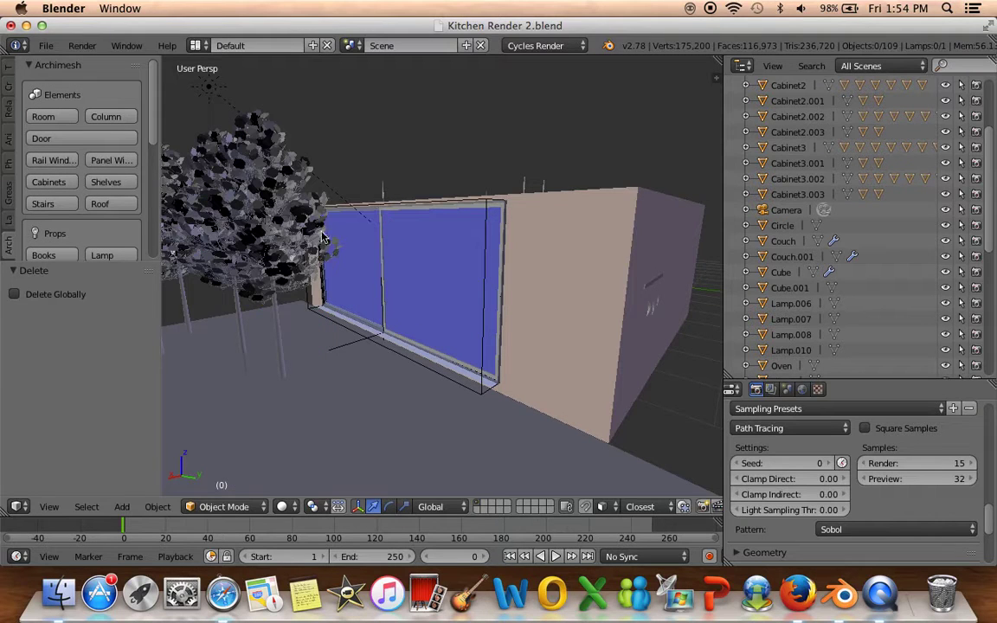
Select tree.002, tree.003 and another remaining tree, clearing a stray sun lamp selection
right_click(279, 303)
shift+right_click(208, 85)
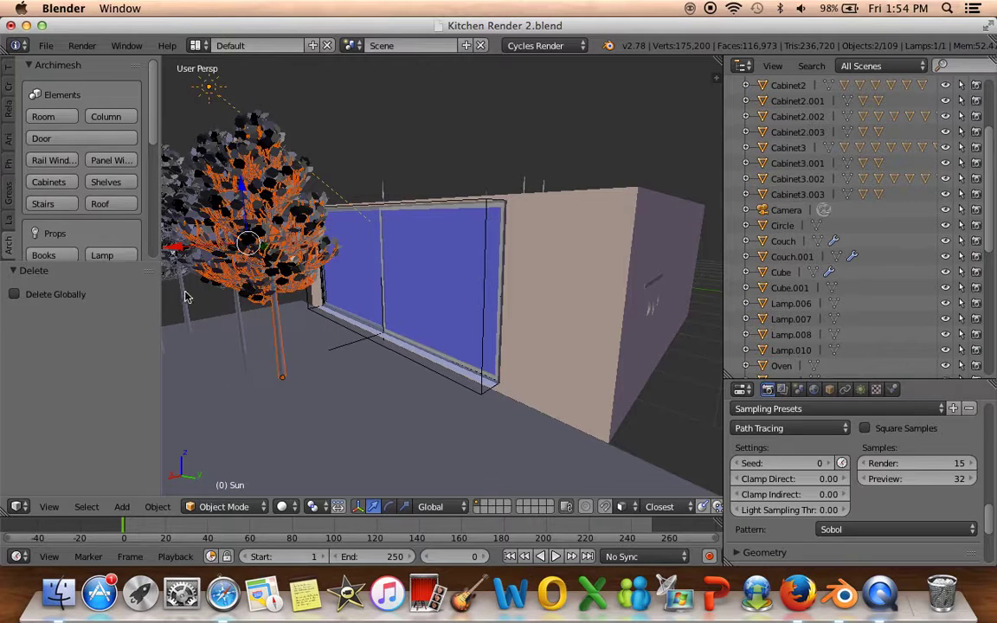
key(a)
right_click(236, 308)
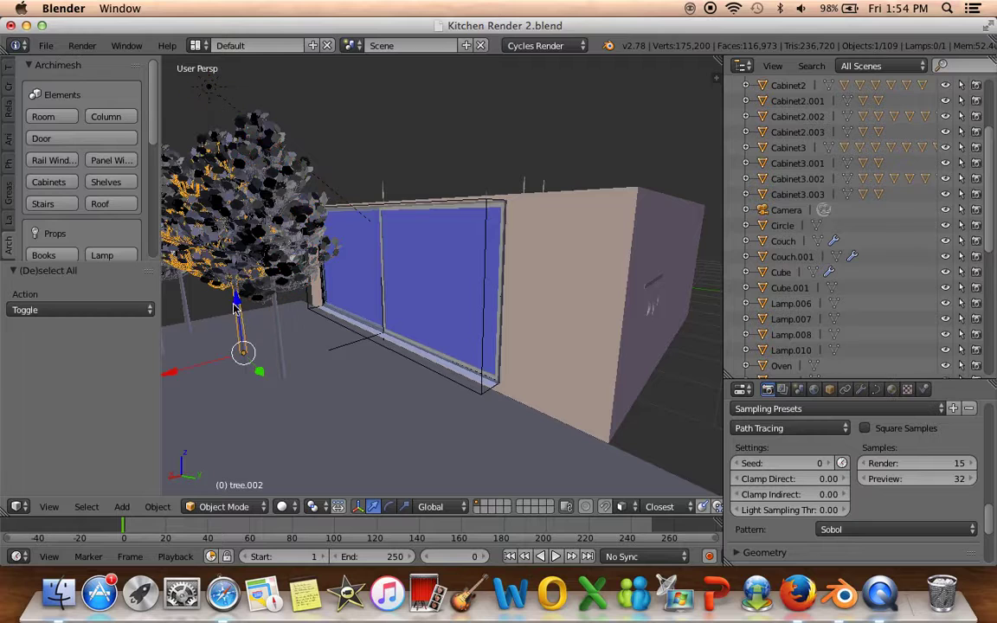
shift+right_click(186, 295)
shift+right_click(280, 317)
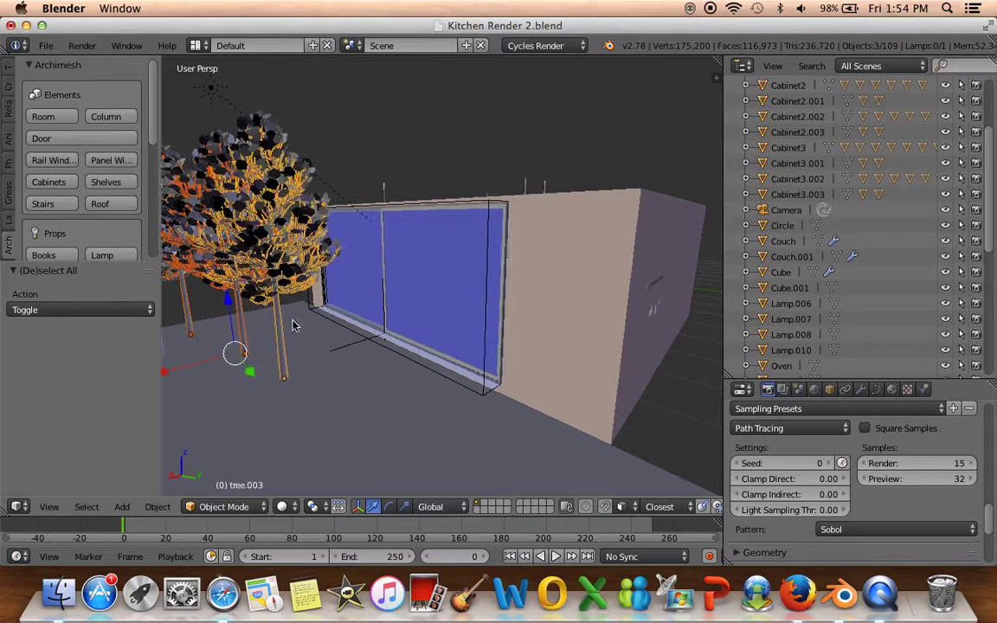
middle_drag(290, 322, 214, 319)
Add tree.001, leaves, leaves.001 and leaves.002, then delete all selected trees and leaves
shift+right_click(218, 177)
shift+right_click(194, 145)
middle_drag(194, 145, 254, 172)
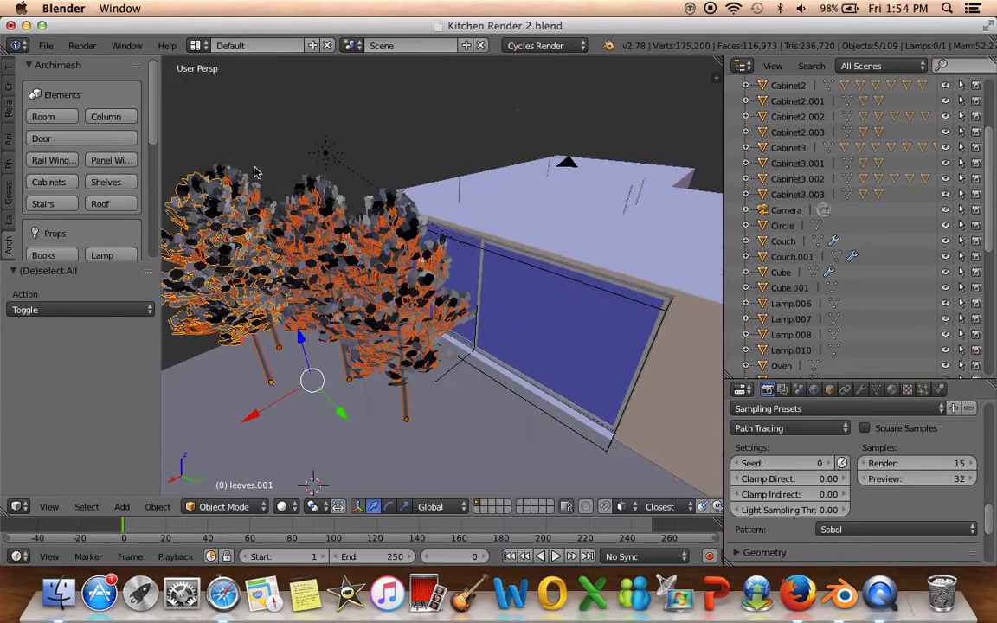
shift+right_click(236, 172)
shift+right_click(307, 183)
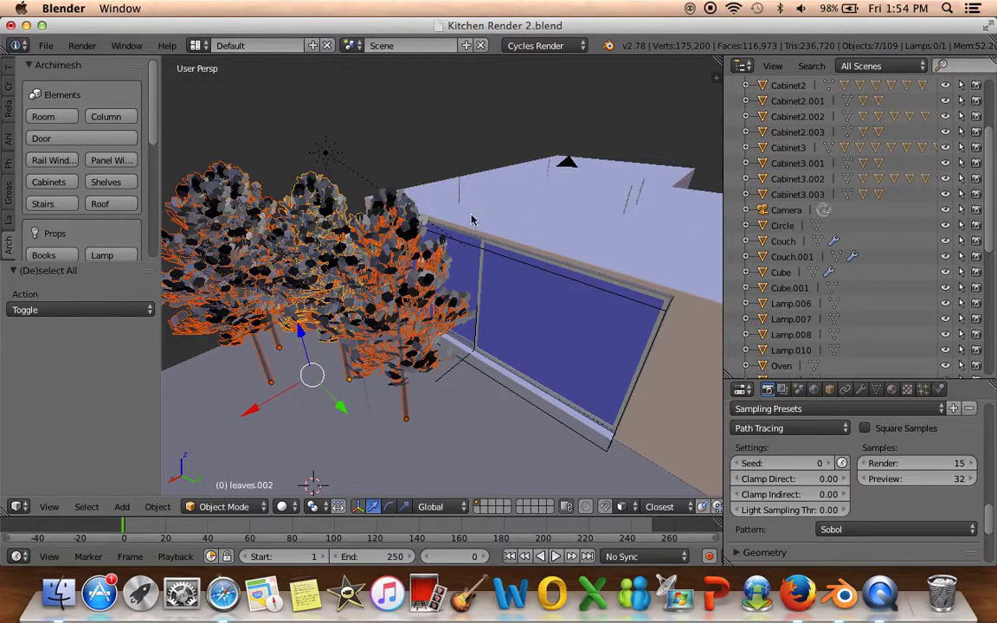
key(x)
click(367, 191)
mouse_move(367, 192)
middle_down()
mouse_move(439, 296)
mouse_move(451, 297)
mouse_move(323, 256)
middle_up()
scroll(393, 261, down, 5)
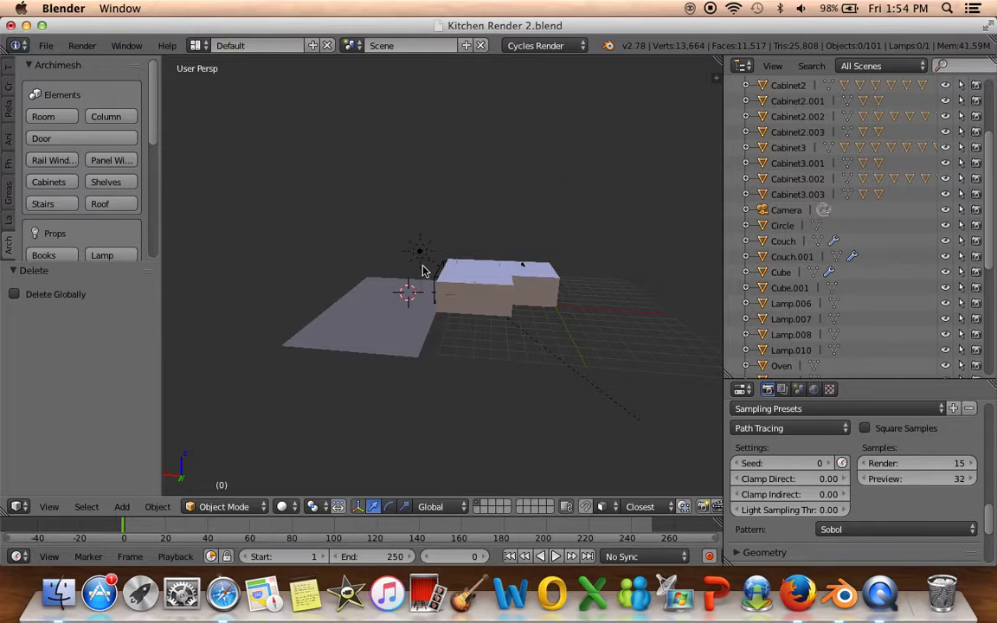
Add a Sapling Tree Gen tree with Show Leaves on and Leaves set to 3
key(shift+a)
click(512, 374)
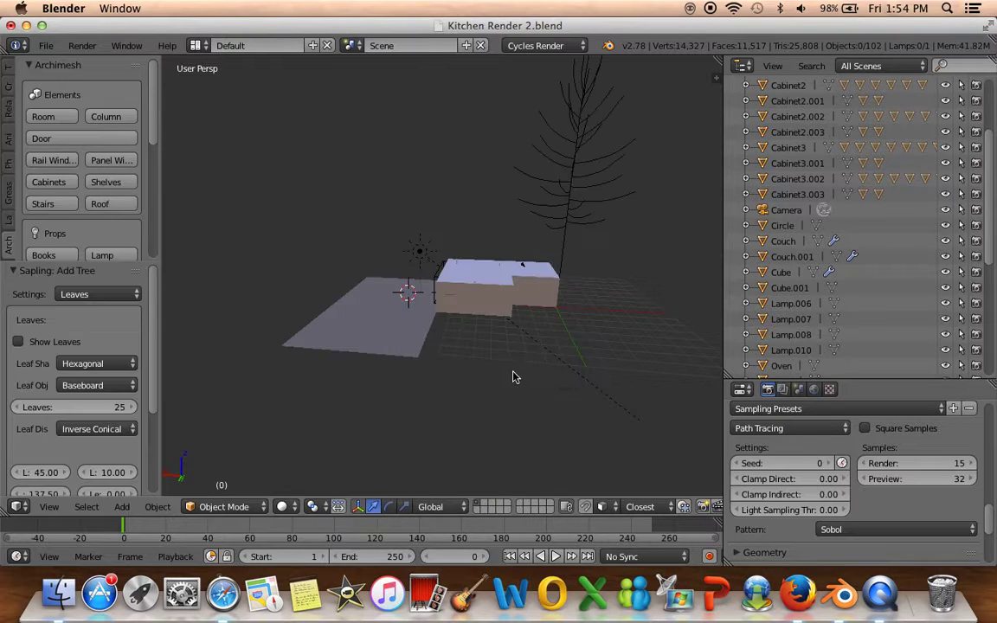
click(21, 342)
click(95, 428)
click(35, 408)
text(3)
key(Return)
In Geometry, enable Bevel and lower Tree Scale to about 6
click(95, 295)
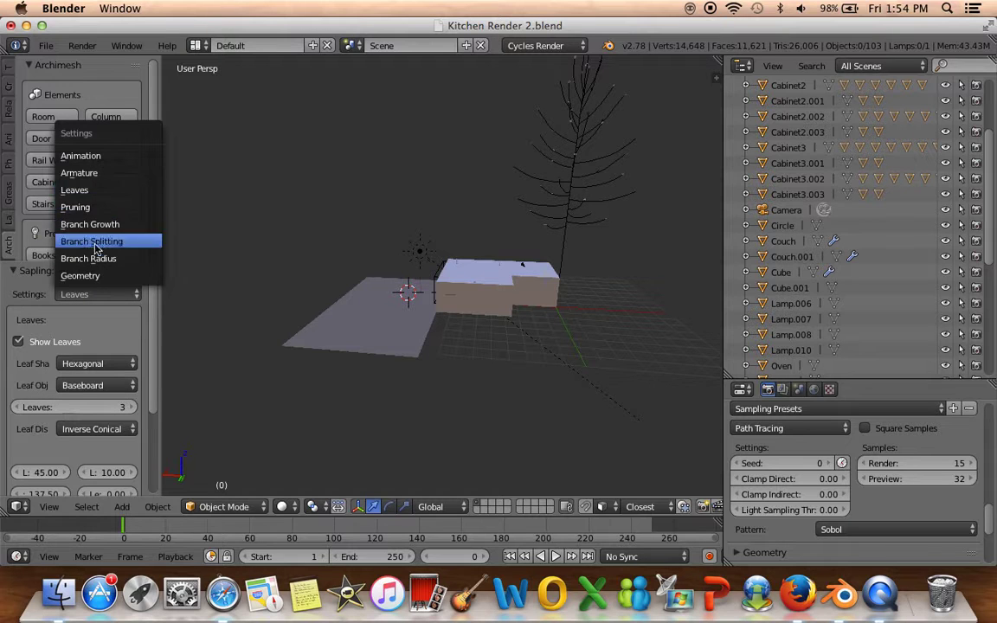
click(80, 276)
click(18, 341)
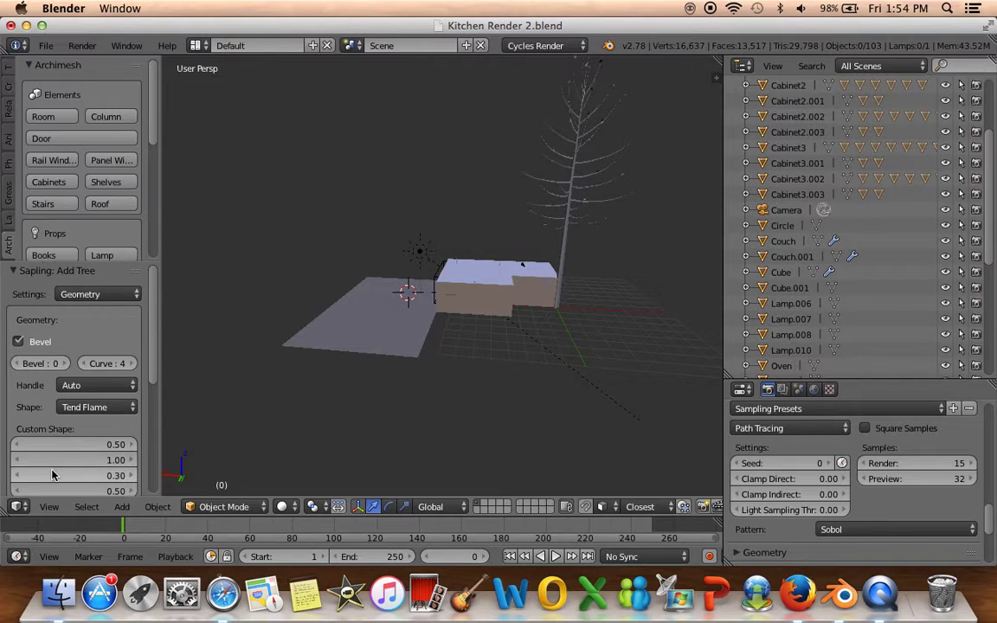
scroll(52, 475, down, 5)
drag(42, 473, 17, 472)
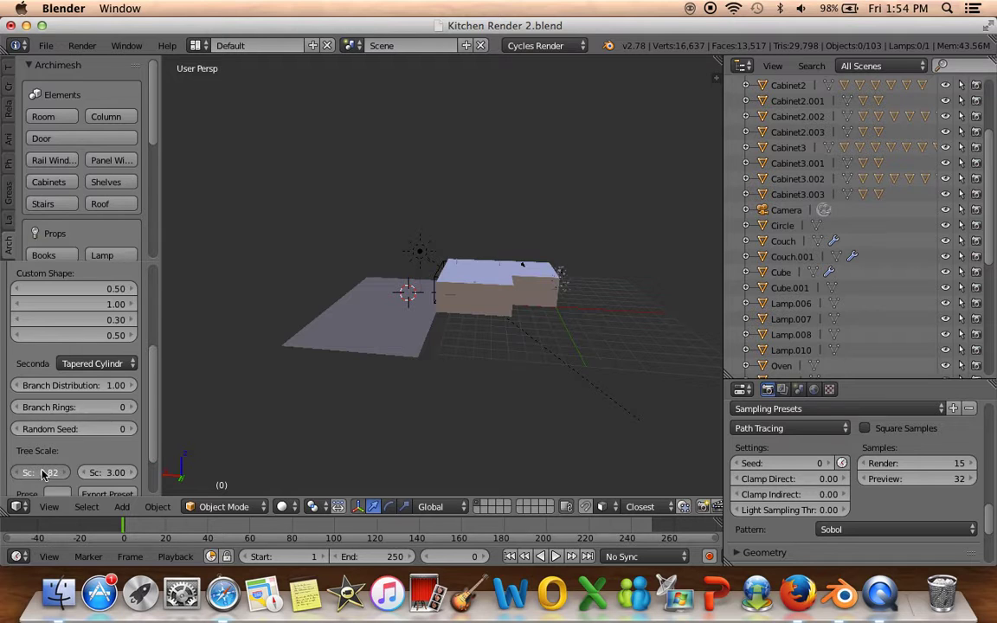
Switch the Sapling tree settings to the Branch Splitting category
scroll(42, 476, down, 2)
scroll(65, 450, up, 5)
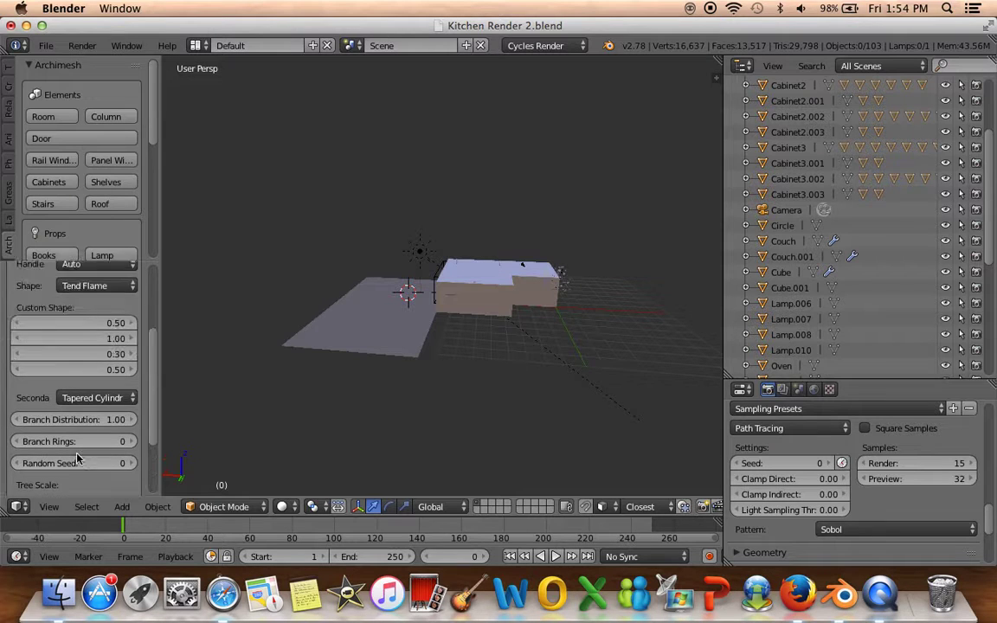
scroll(69, 407, up, 4)
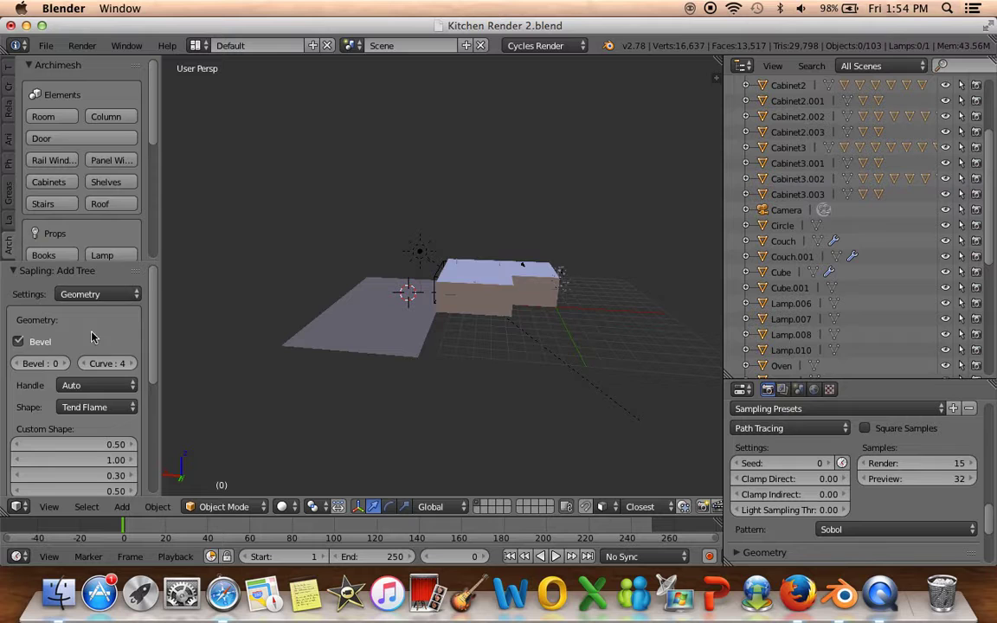
click(95, 294)
click(101, 246)
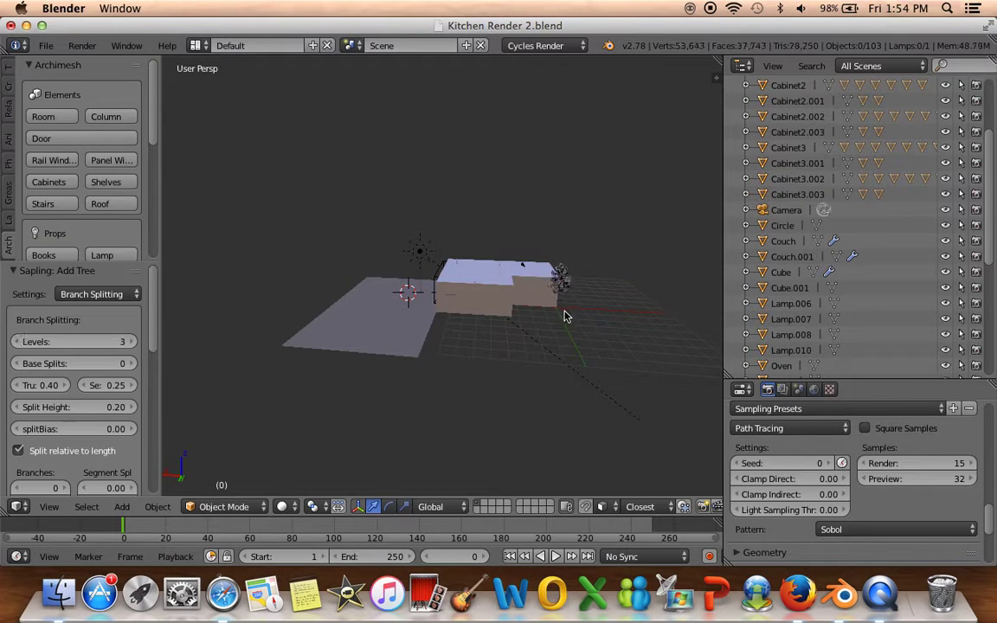
Orbit around the new Sapling tree and bring up its Leaves settings
scroll(564, 317, up, 3)
scroll(475, 350, up, 5)
scroll(466, 364, down, 3)
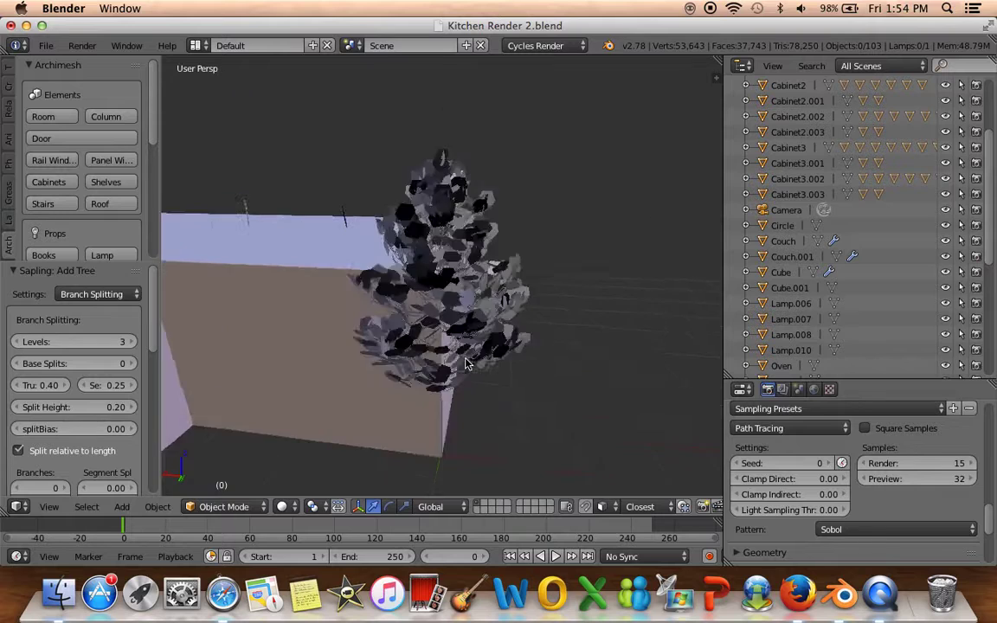
middle_drag(466, 364, 472, 280)
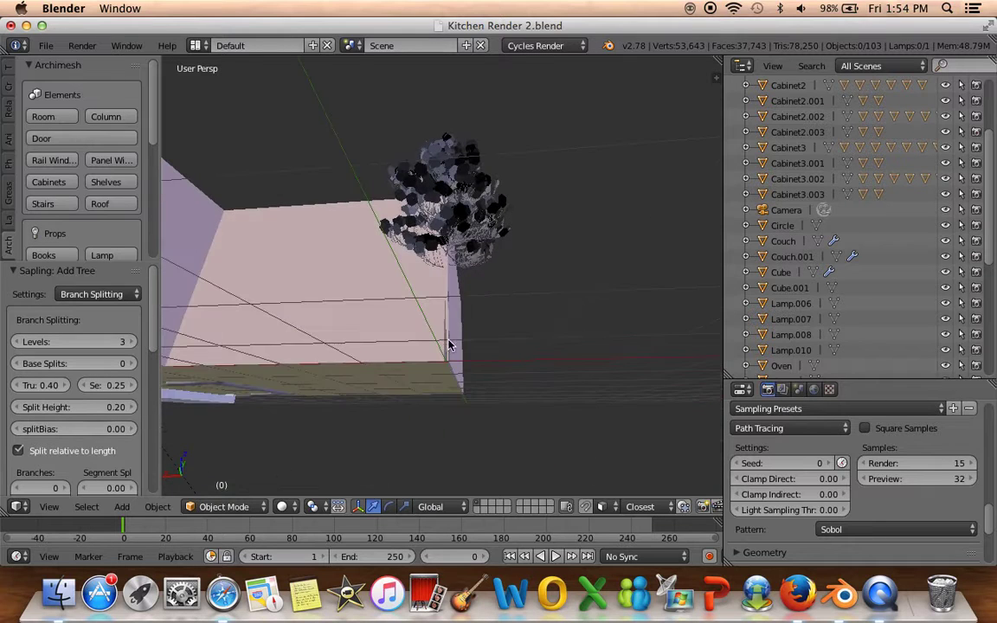
click(107, 294)
click(96, 197)
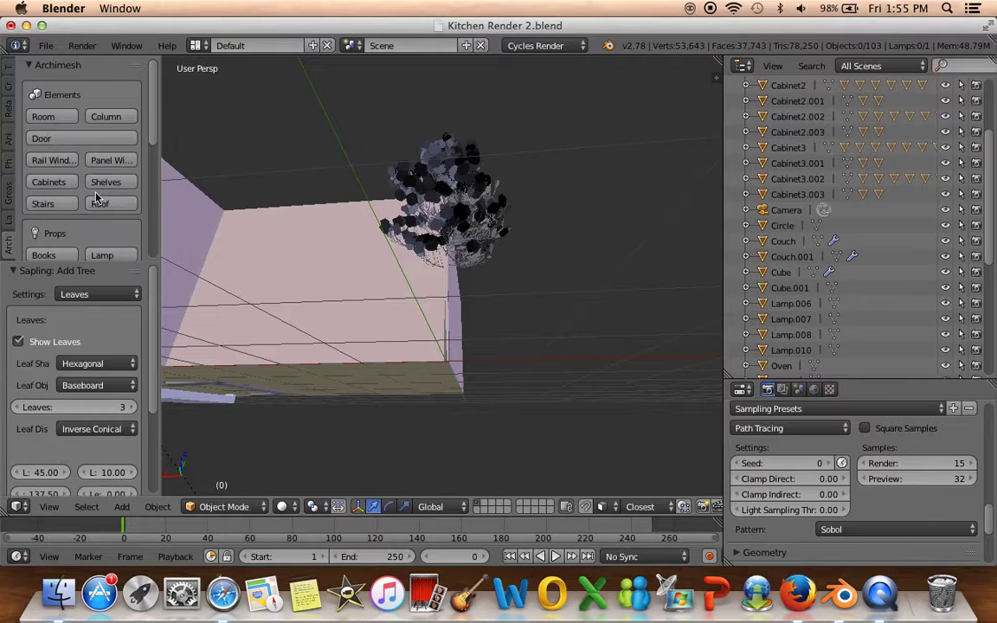
scroll(73, 402, down, 3)
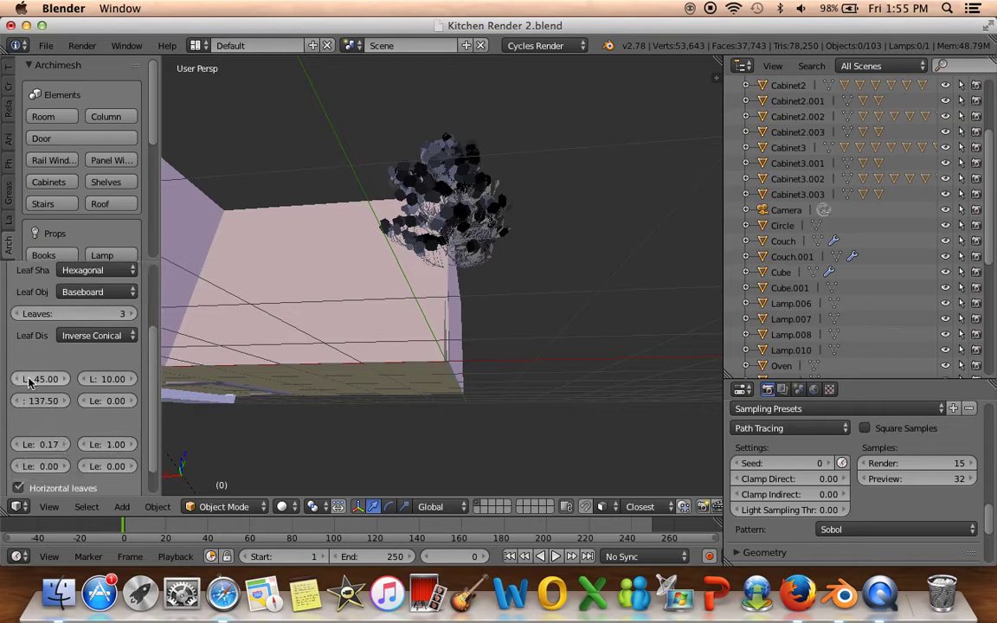
Select the new tree and its leaves, then move them along X away from the kitchen
mouse_move(523, 367)
middle_down()
mouse_move(221, 388)
mouse_move(351, 348)
middle_up()
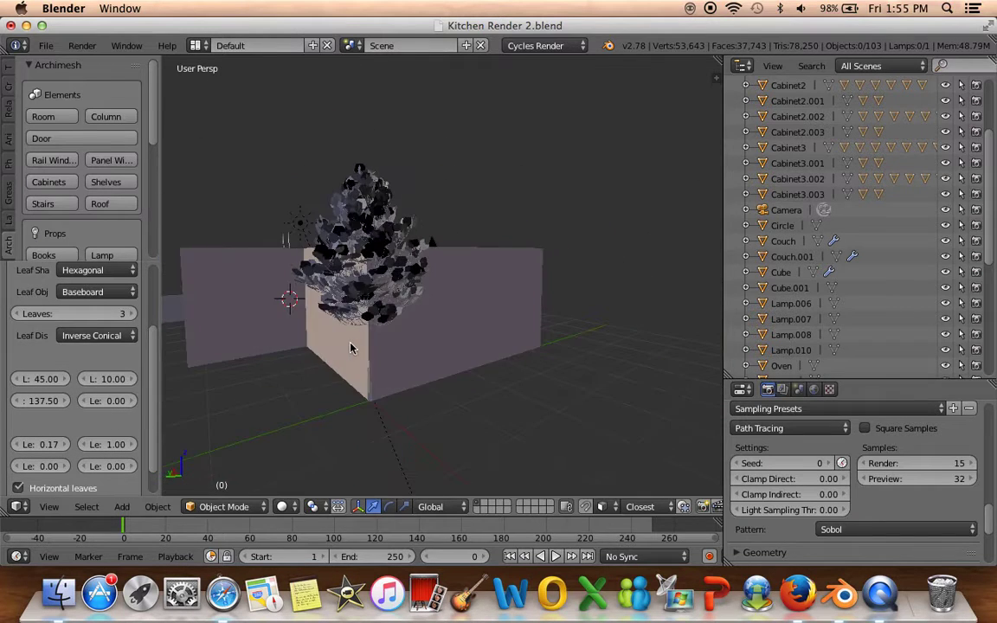
right_click(373, 404)
mouse_move(303, 403)
middle_down()
mouse_move(402, 422)
mouse_move(364, 384)
mouse_move(498, 355)
middle_up()
scroll(506, 358, up, 4)
shift+right_click(499, 421)
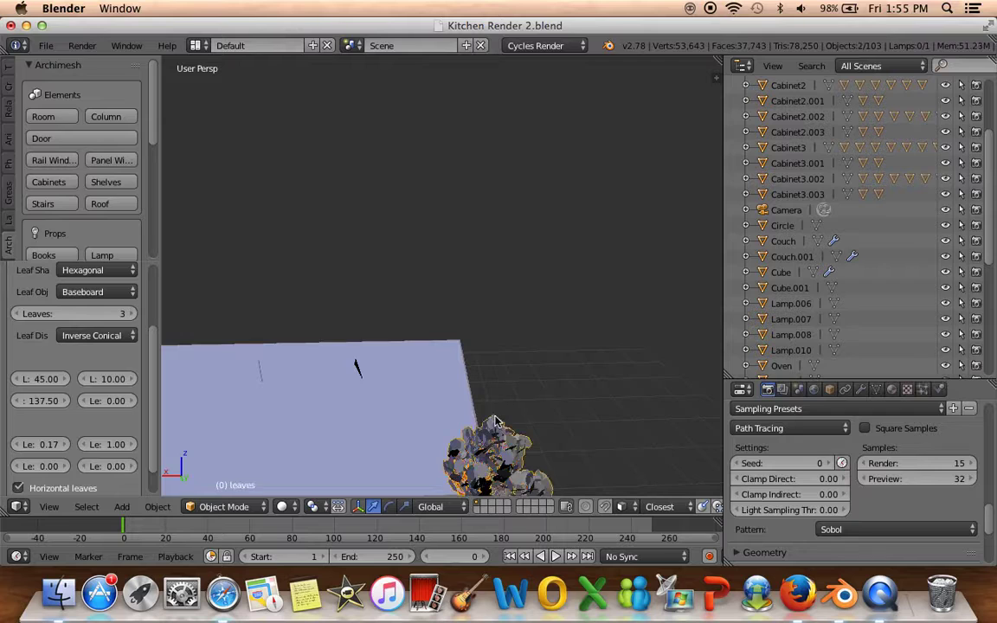
scroll(497, 421, down, 4)
key(g)
key(x)
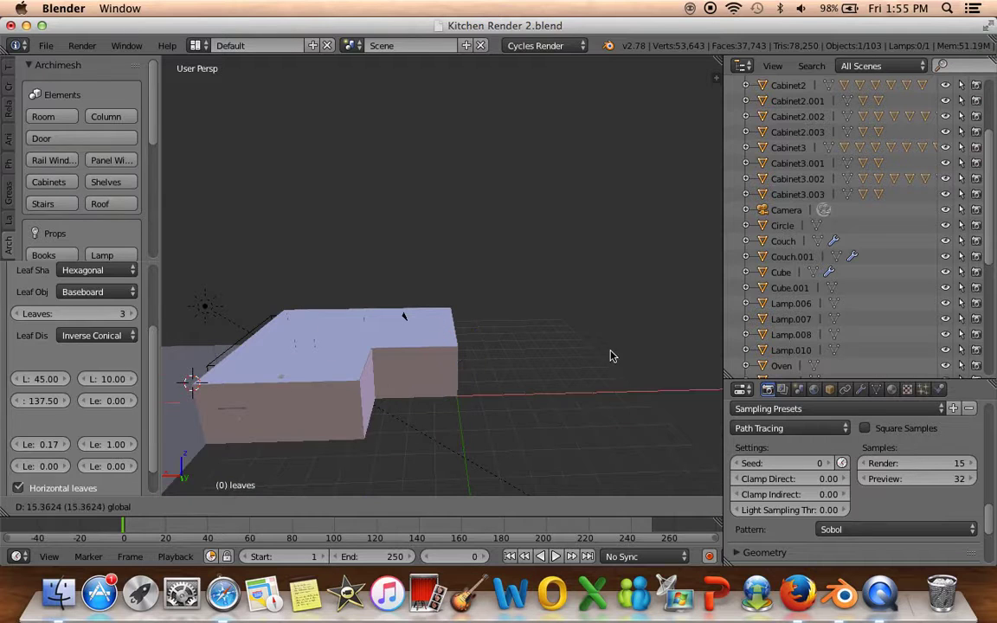
Place the tree left of the kitchen, then shift it along Y in front of the window
click(187, 374)
mouse_move(187, 375)
shift+middle_down()
mouse_move(335, 331)
mouse_move(574, 349)
mouse_move(585, 308)
shift+middle_up()
key(g)
key(y)
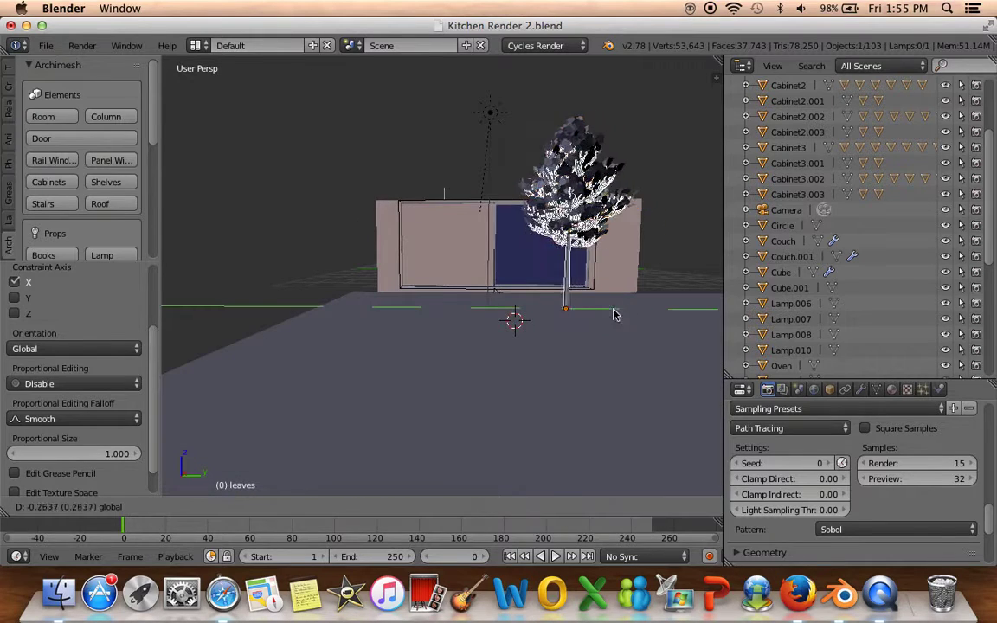
click(449, 311)
middle_drag(449, 312, 459, 297)
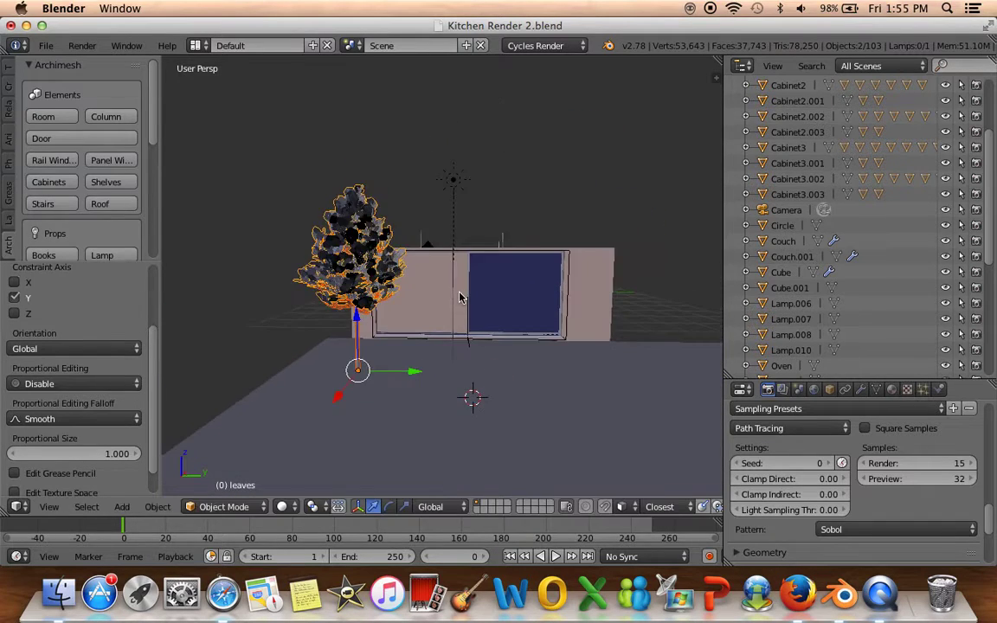
Duplicate the tree three times, keeping copies level, to start a row beside the window
key(shift+d)
key(z)
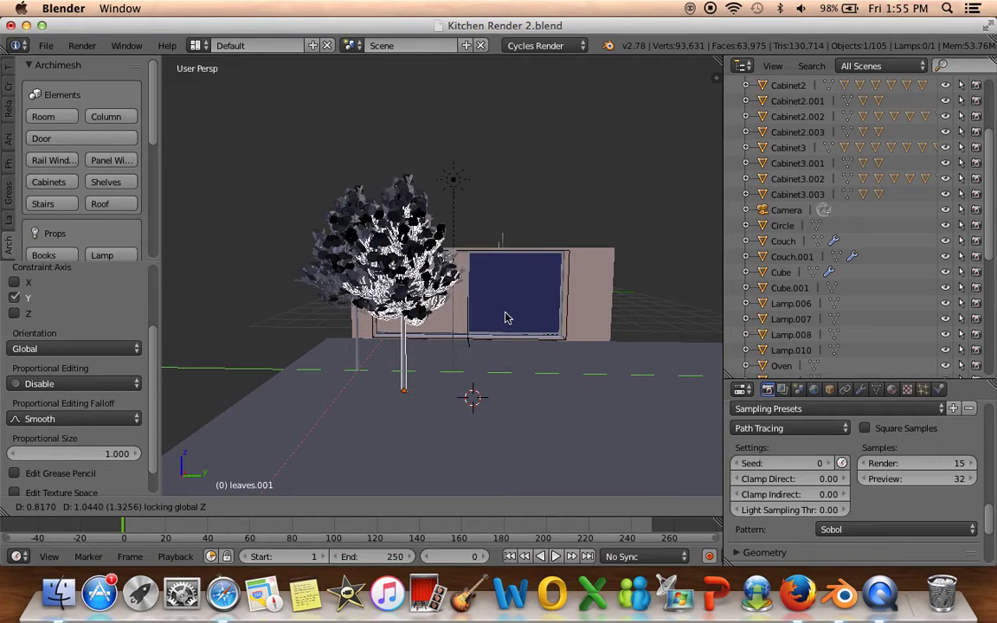
click(507, 319)
key(shift+d)
key(shift+z)
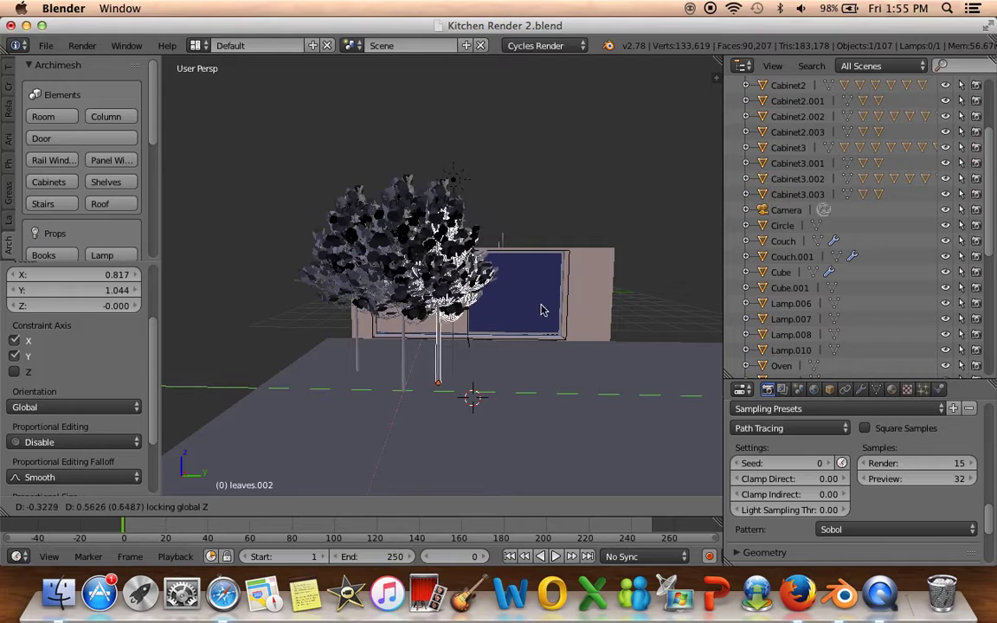
click(559, 312)
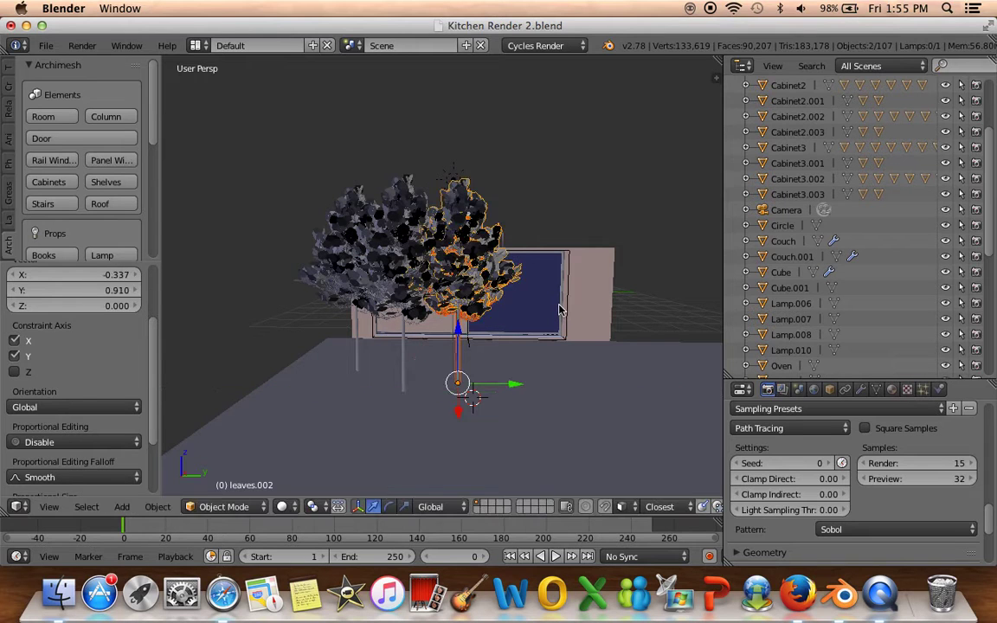
key(shift+d)
key(shift+z)
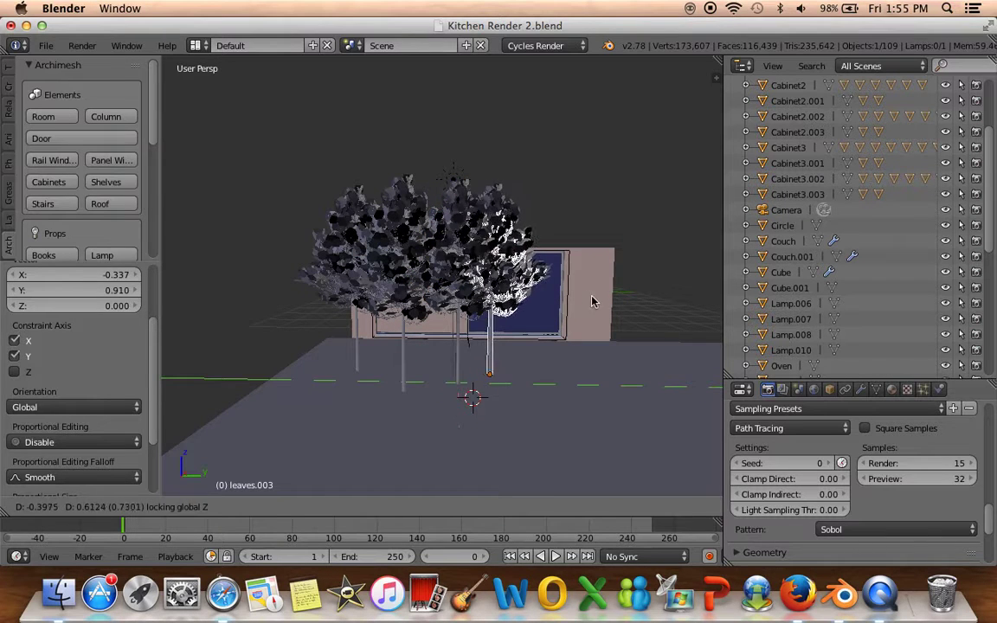
click(573, 371)
Add three more level tree copies to extend the row along the window wall
middle_drag(573, 371, 513, 378)
key(shift+d)
key(shift+z)
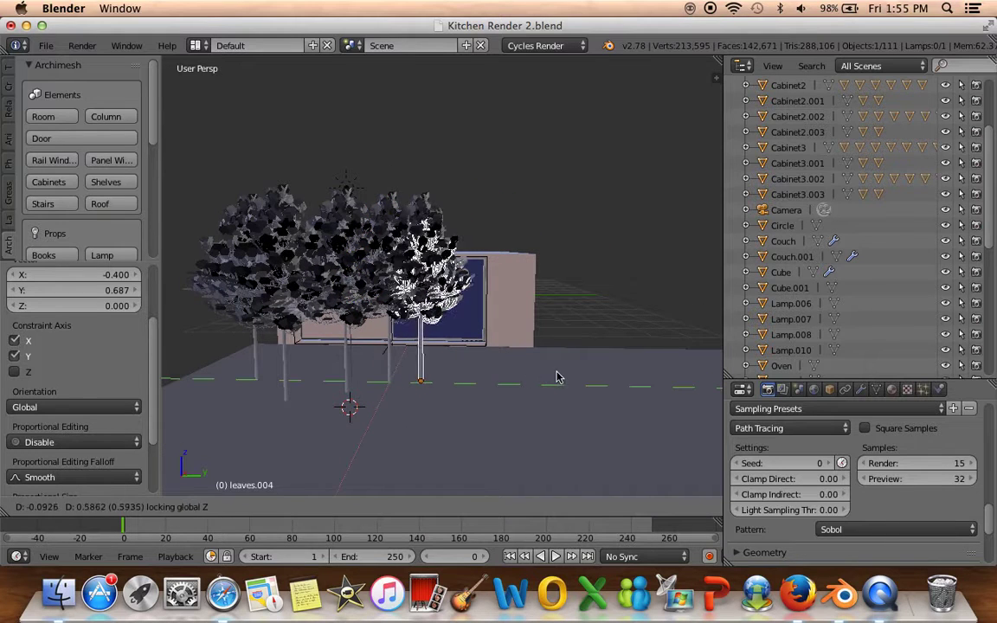
click(564, 377)
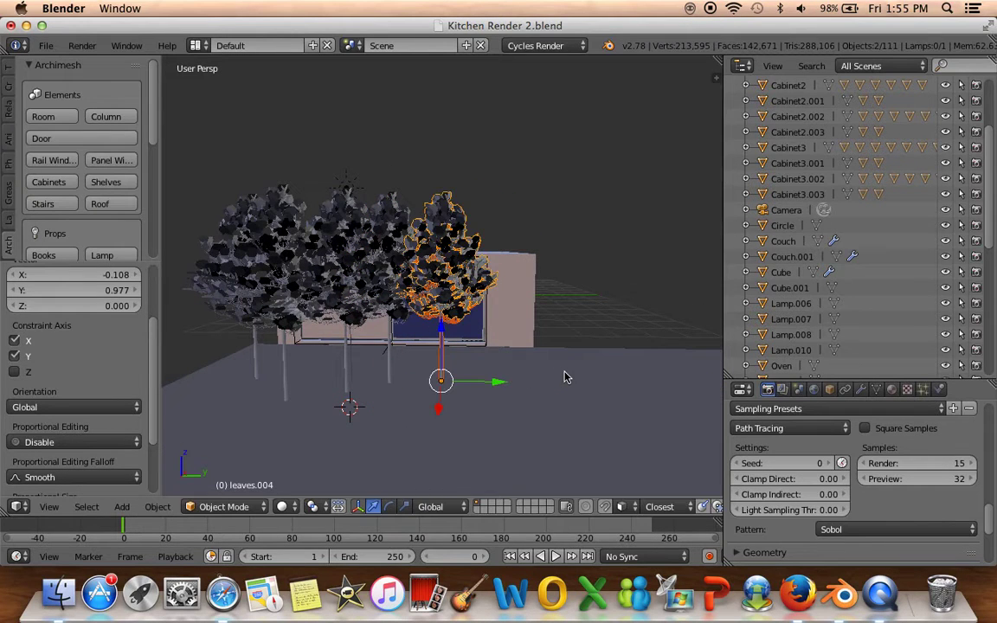
key(shift+d)
key(shift+z)
click(561, 413)
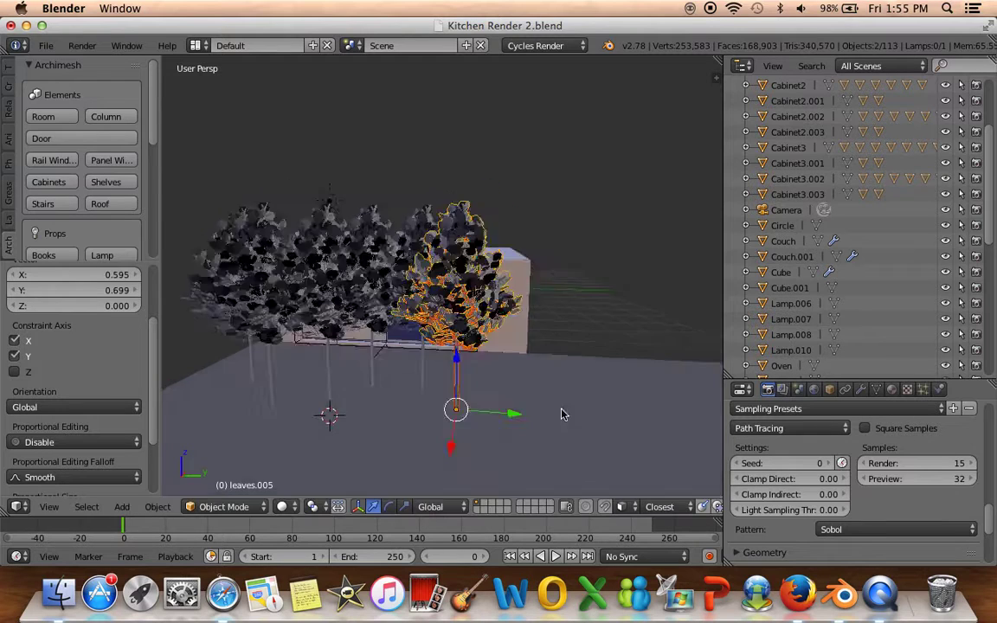
mouse_move(561, 413)
middle_down()
mouse_move(501, 416)
mouse_move(511, 401)
middle_up()
key(shift+d)
key(shift+z)
click(543, 414)
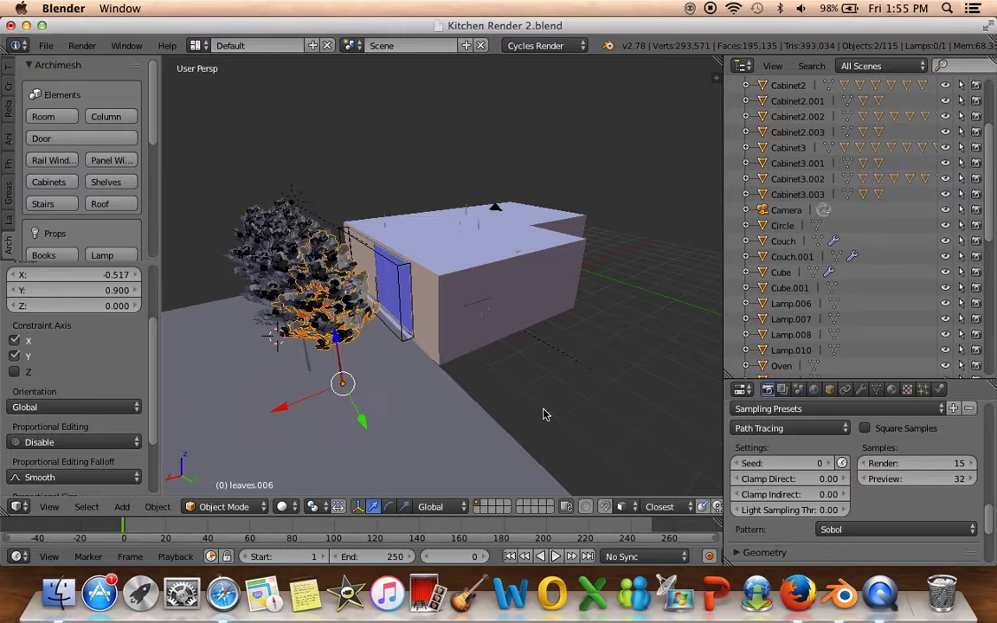
Preview the scene in Rendered shading, then switch the viewport back to Solid
key(shift+z)
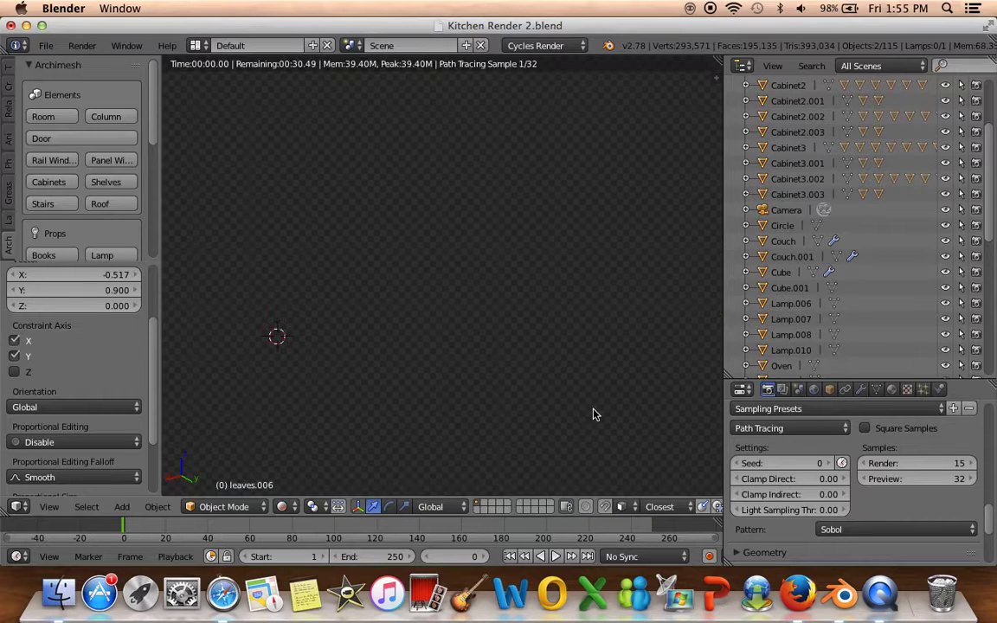
click(281, 507)
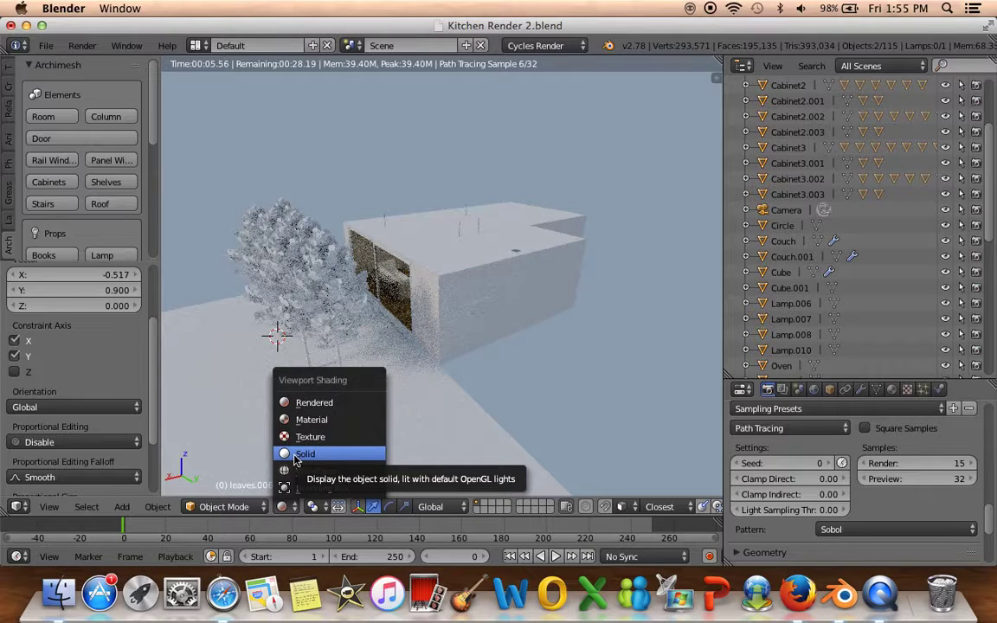
click(294, 456)
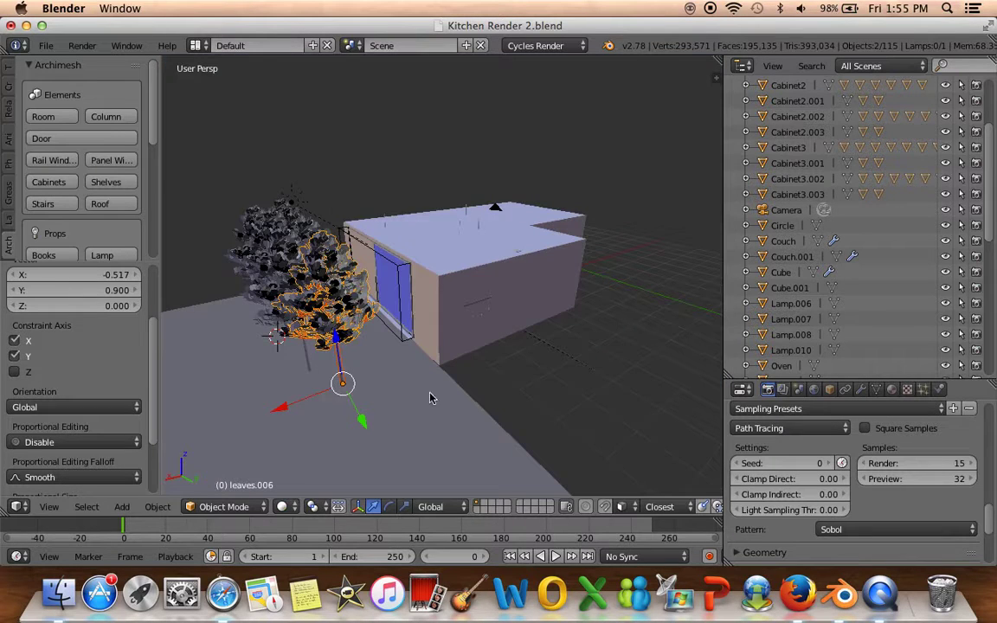
key(shift+d)
Place the duplicated tree further along the row, checking it briefly in wireframe
key(shift+z)
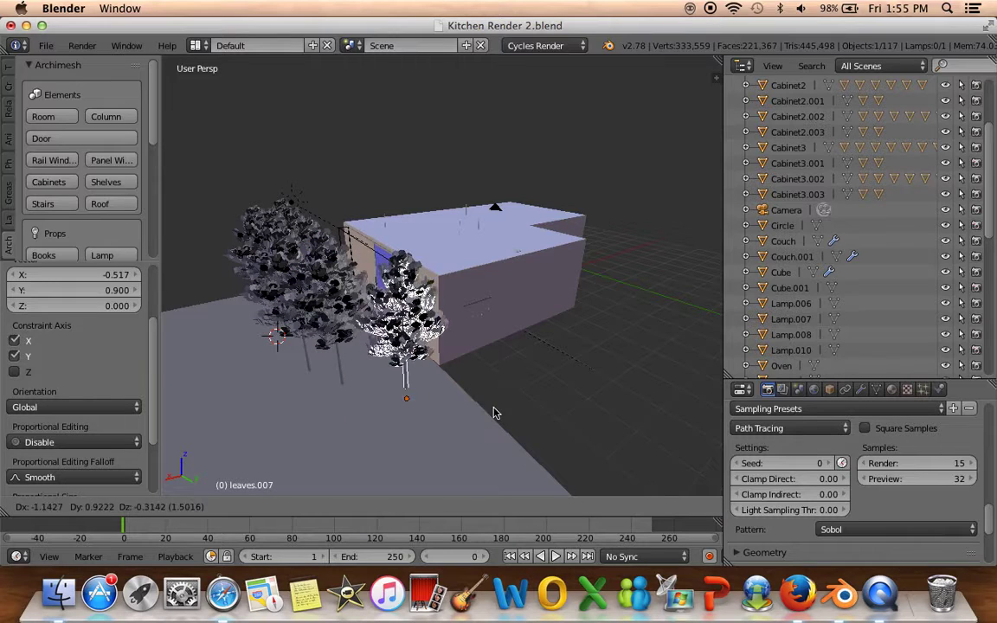
click(472, 418)
scroll(471, 417, up, 6)
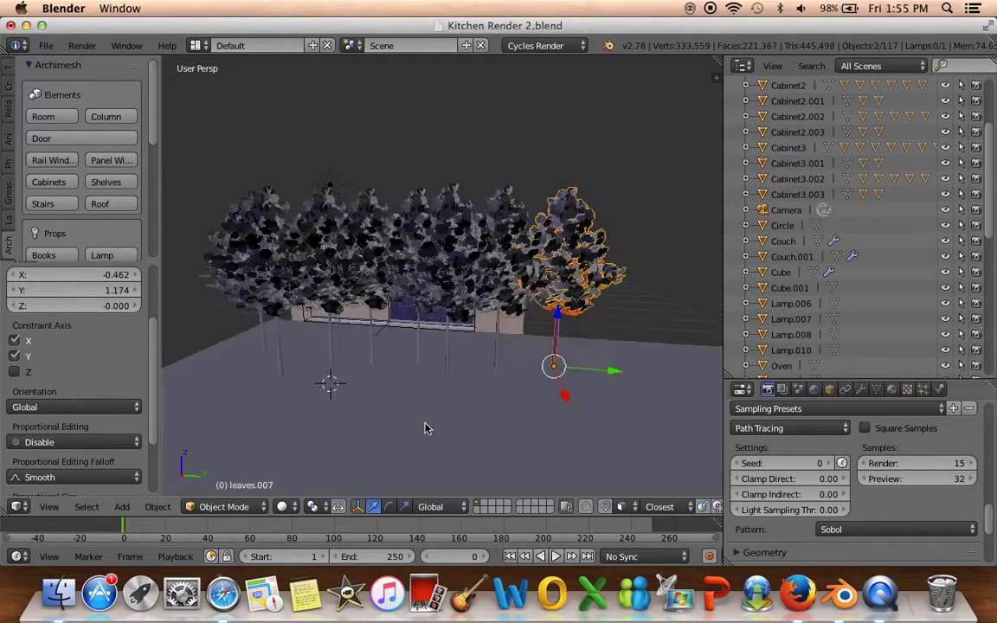
scroll(533, 450, down, 4)
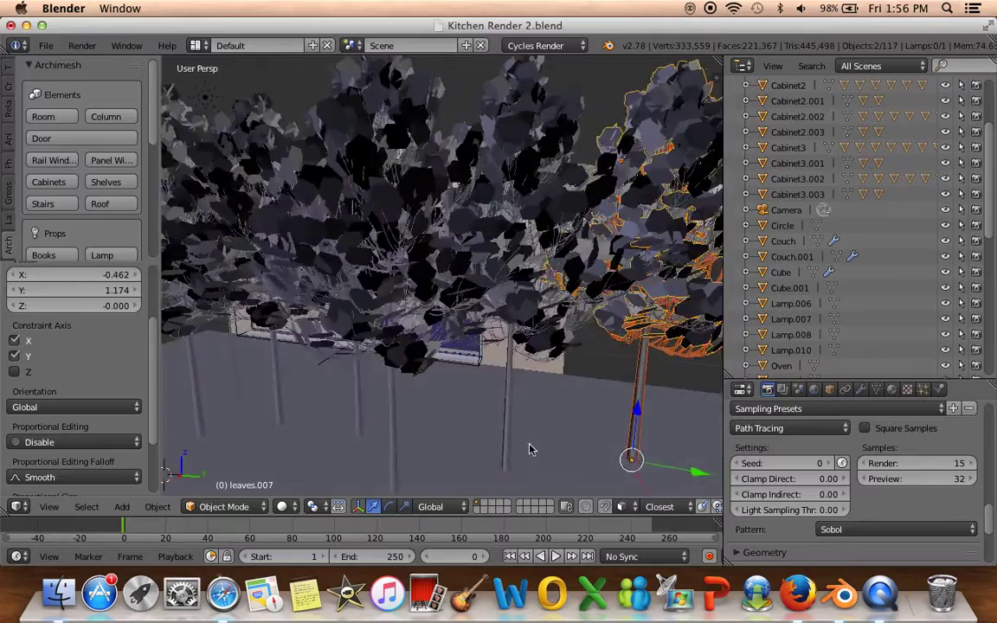
key(z)
mouse_move(511, 412)
middle_down()
mouse_move(511, 427)
mouse_move(445, 422)
mouse_move(399, 444)
middle_up()
key(z)
scroll(444, 423, down, 4)
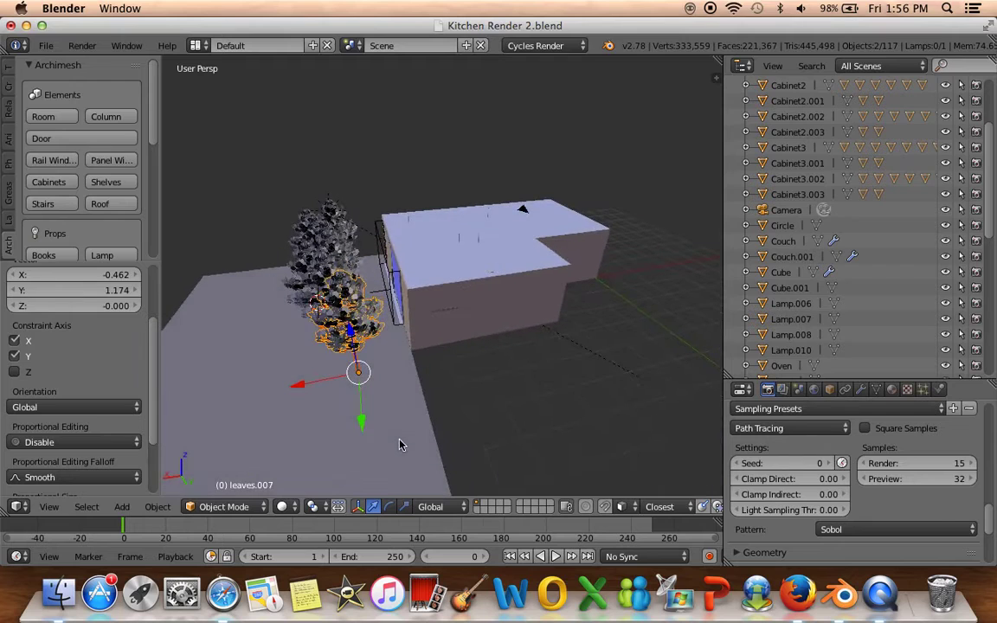
Add one more tree copy to the row, deselect all, and view through the camera
key(shift+d)
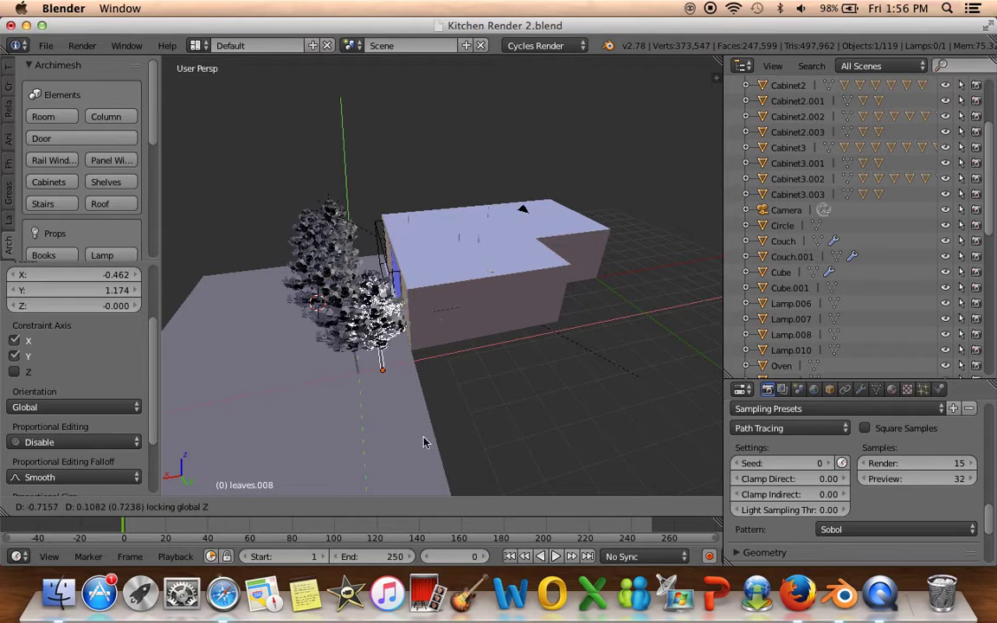
click(438, 442)
key(a)
middle_drag(504, 405, 233, 398)
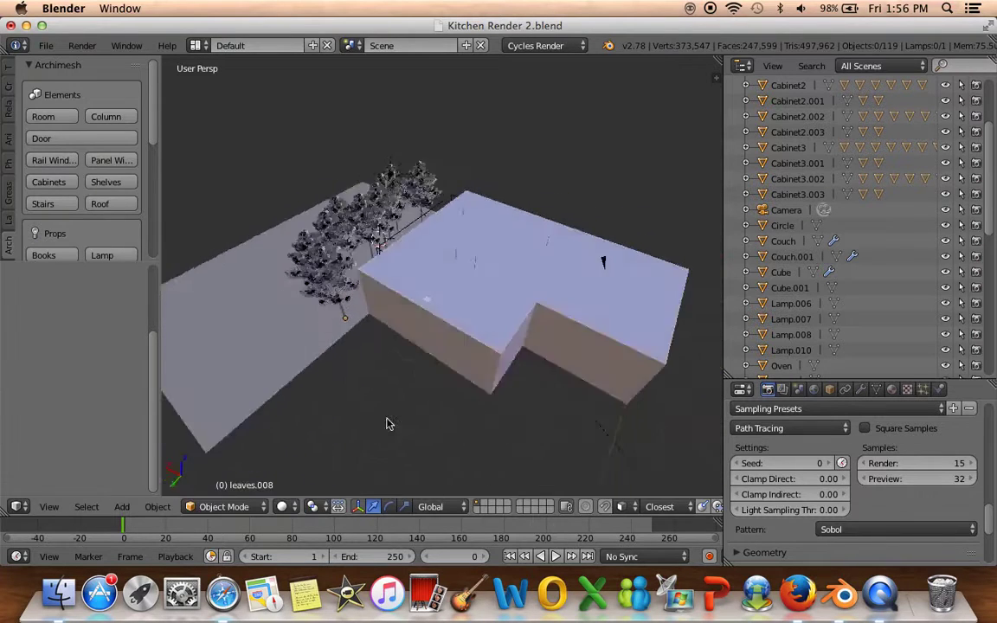
key(KP_0)
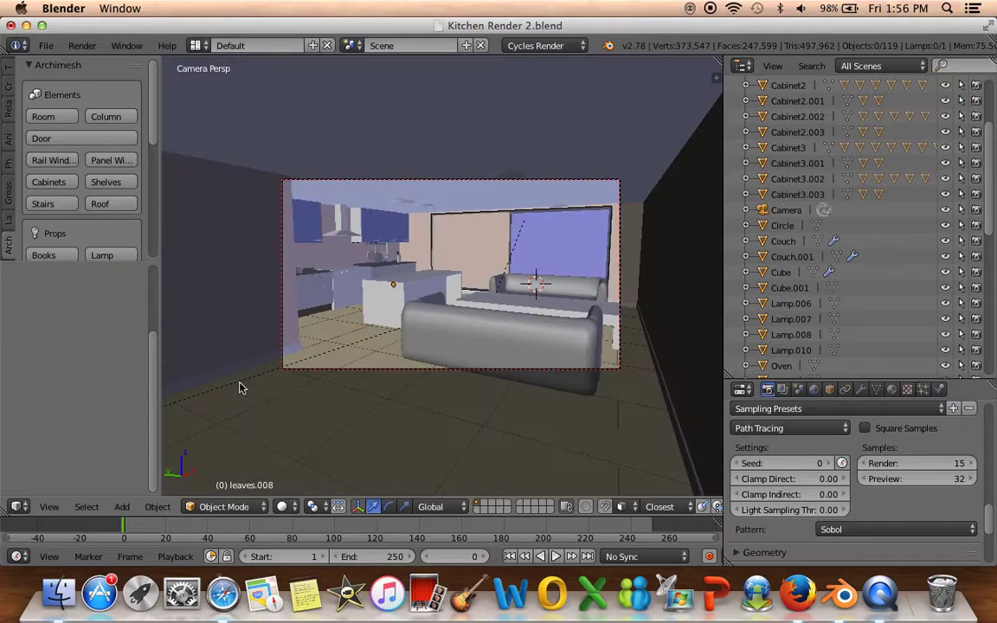
click(282, 506)
click(307, 402)
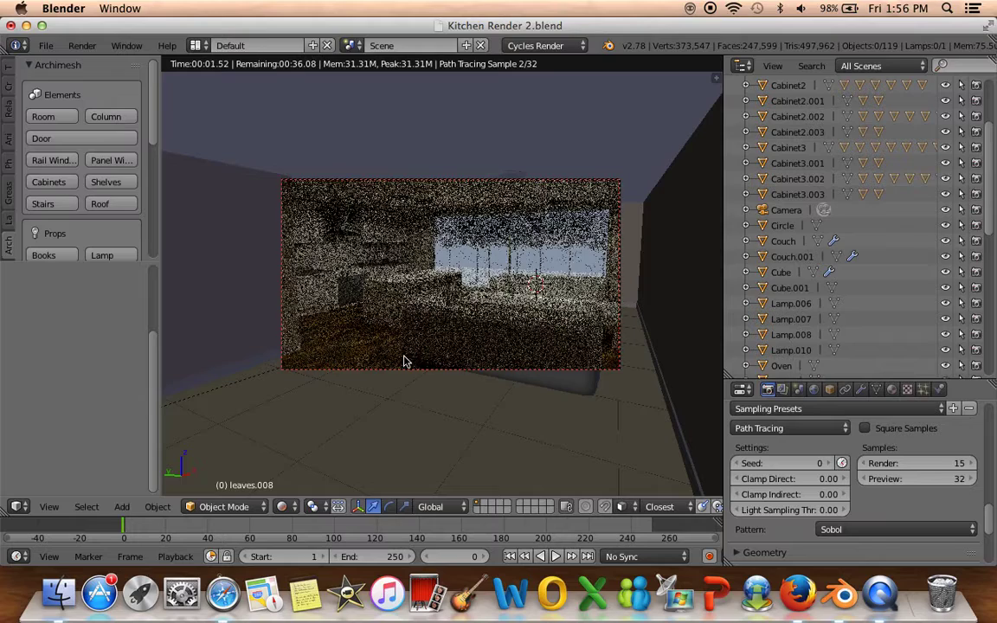
click(282, 506)
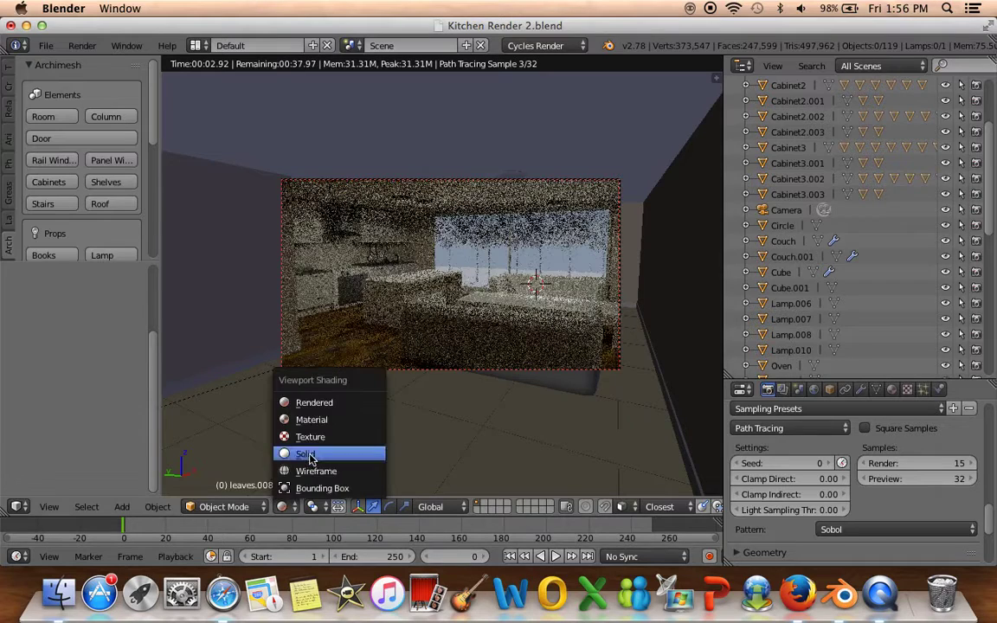
click(310, 458)
mouse_move(298, 308)
middle_down()
mouse_move(507, 350)
mouse_move(533, 335)
mouse_move(355, 190)
mouse_move(329, 204)
mouse_move(338, 203)
middle_up()
right_click(335, 168)
right_click(303, 198)
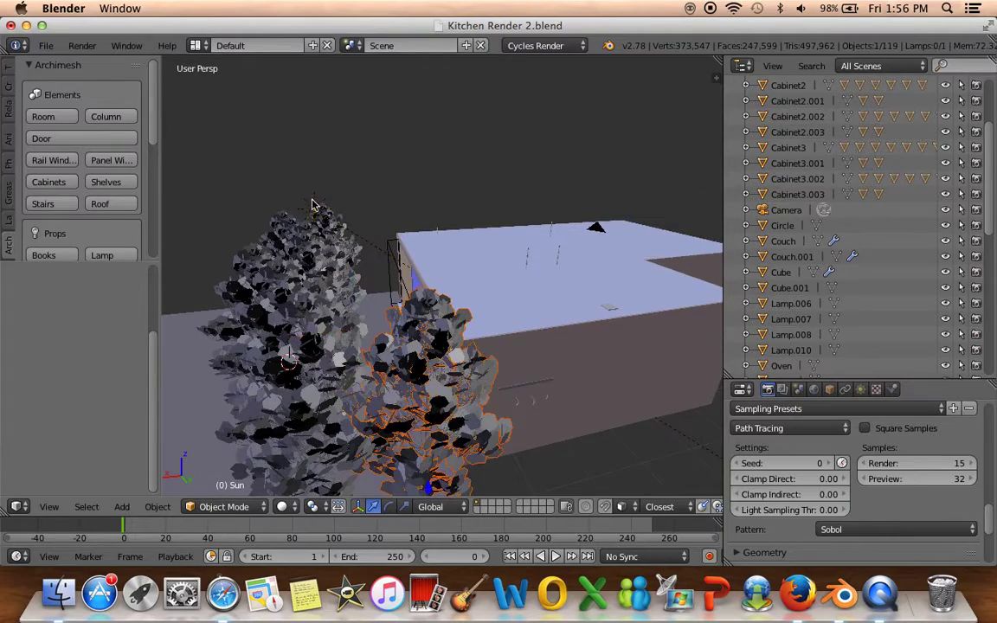
Shift-select the leaves of every tree in the row outside the window
middle_drag(283, 187, 305, 252)
shift+right_click(285, 224)
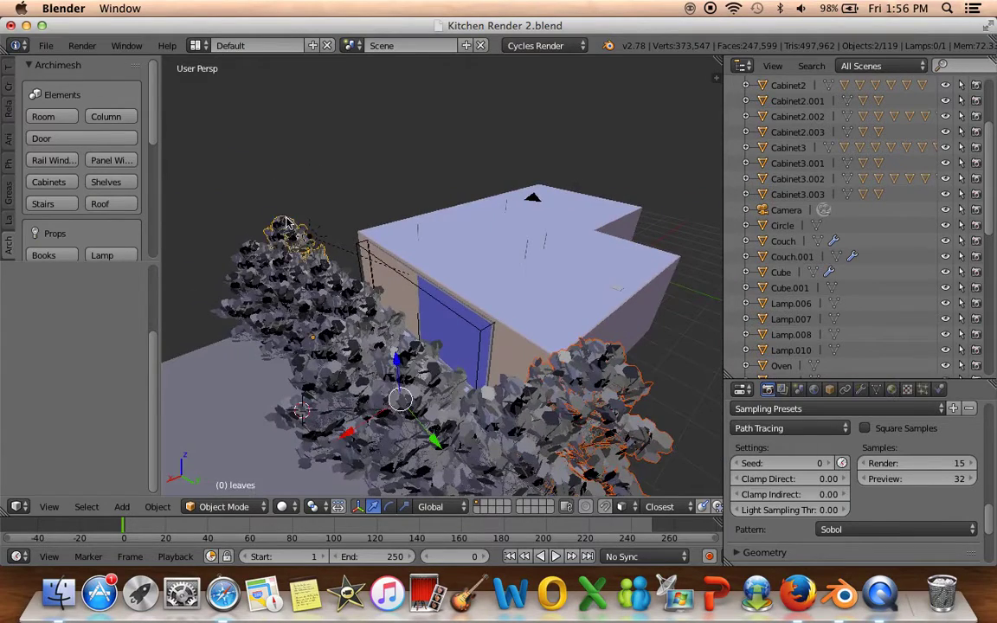
shift+right_click(234, 253)
middle_drag(242, 260, 419, 201)
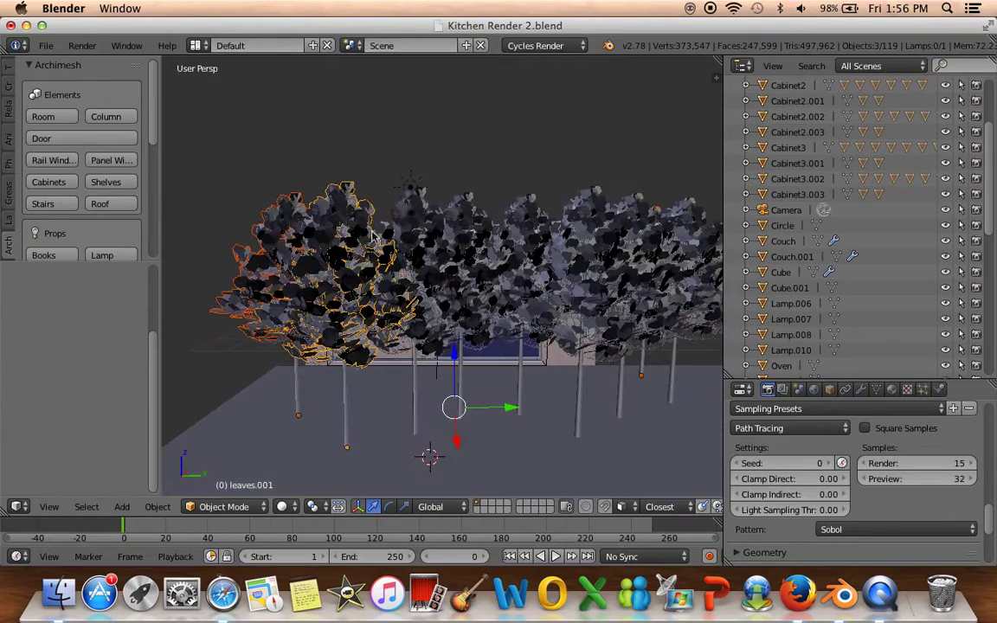
shift+right_click(421, 197)
shift+right_click(441, 195)
shift+right_click(475, 195)
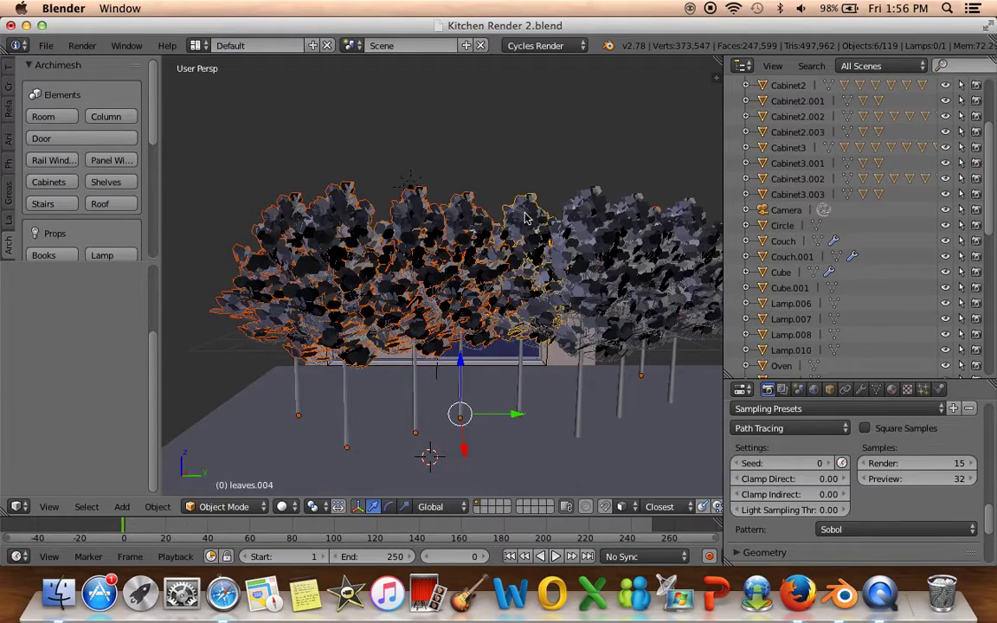
shift+right_click(555, 194)
shift+right_click(575, 187)
shift+right_click(625, 192)
mouse_move(625, 192)
middle_down()
mouse_move(581, 262)
mouse_move(464, 373)
middle_up()
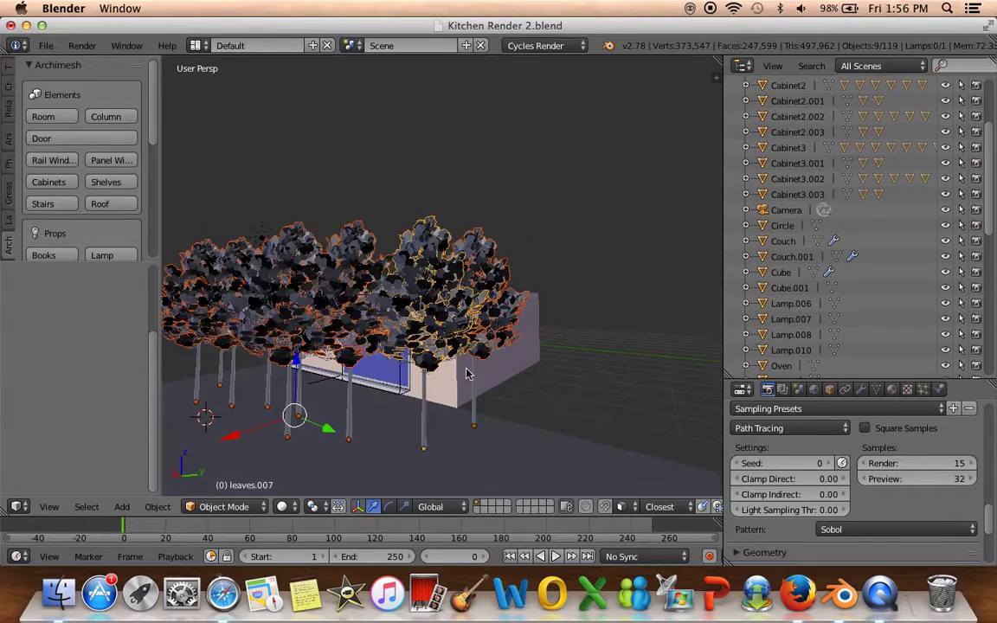
Add all the tree trunks in the row to the selection
shift+right_click(475, 375)
shift+right_click(424, 392)
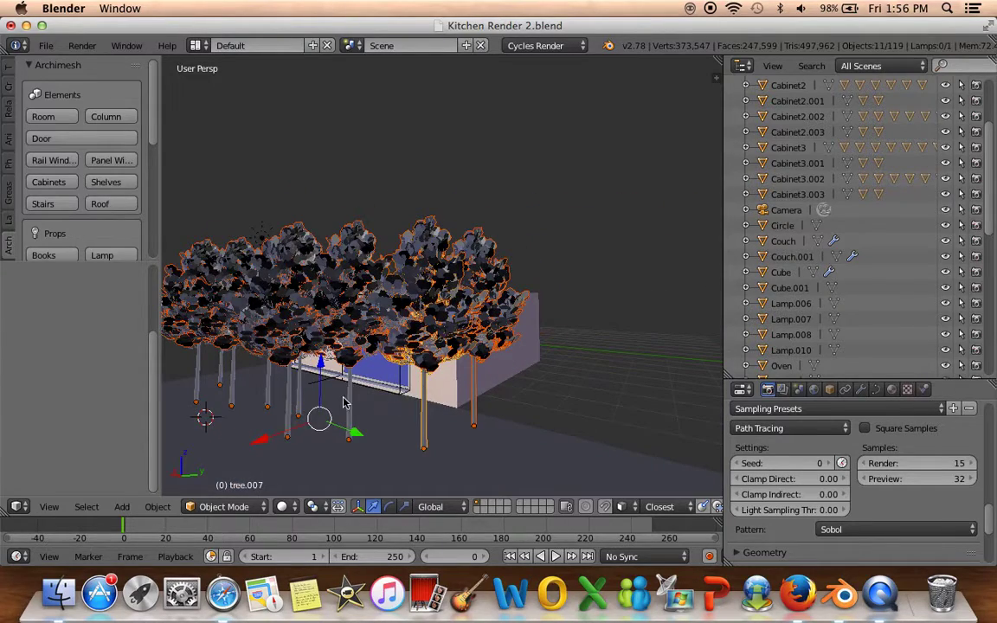
shift+right_click(350, 401)
shift+right_click(292, 399)
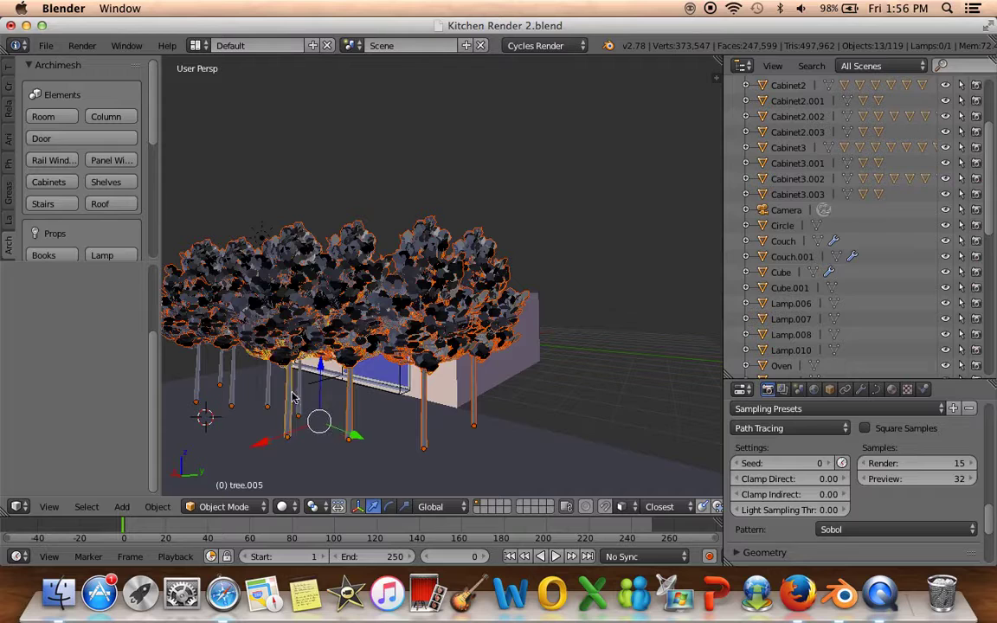
shift+right_click(284, 395)
shift+right_click(268, 397)
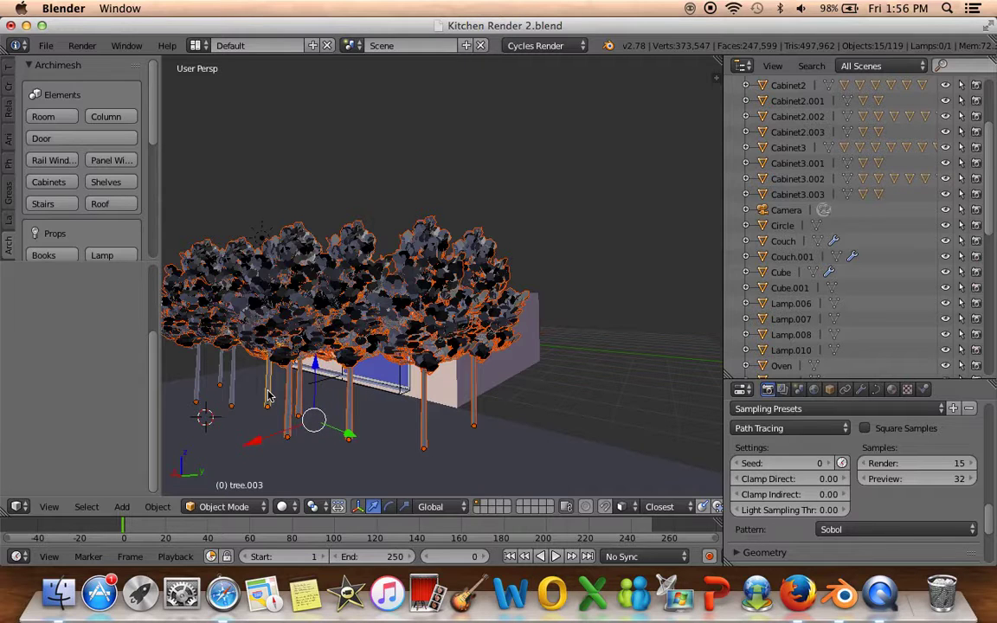
middle_drag(274, 399, 218, 406)
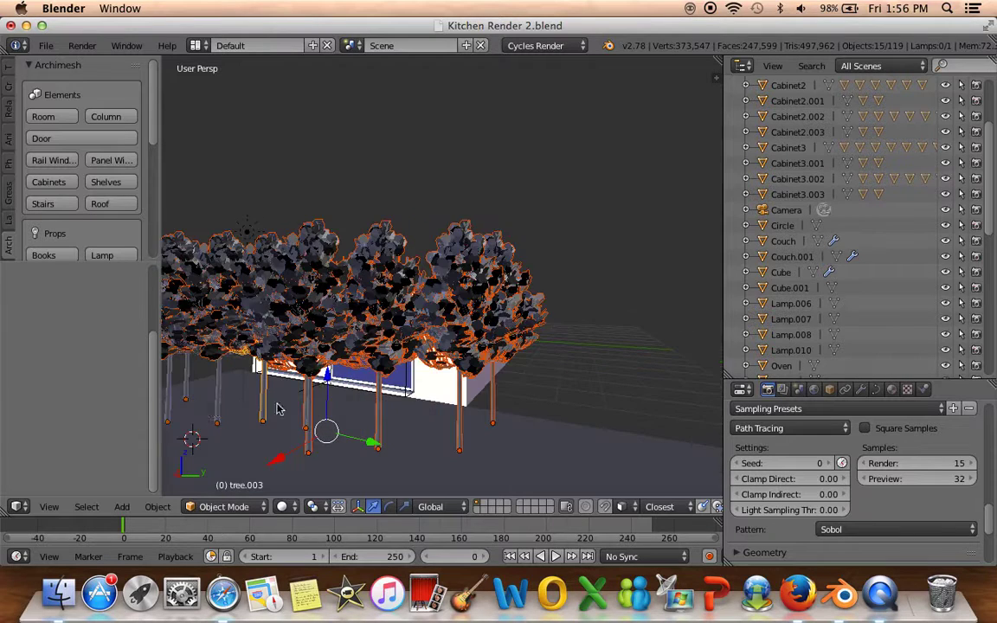
shift+right_click(219, 404)
shift+right_click(185, 396)
shift+right_click(169, 399)
Lower the selected trees about 0.4 units along Z and return to camera view
key(g)
key(z)
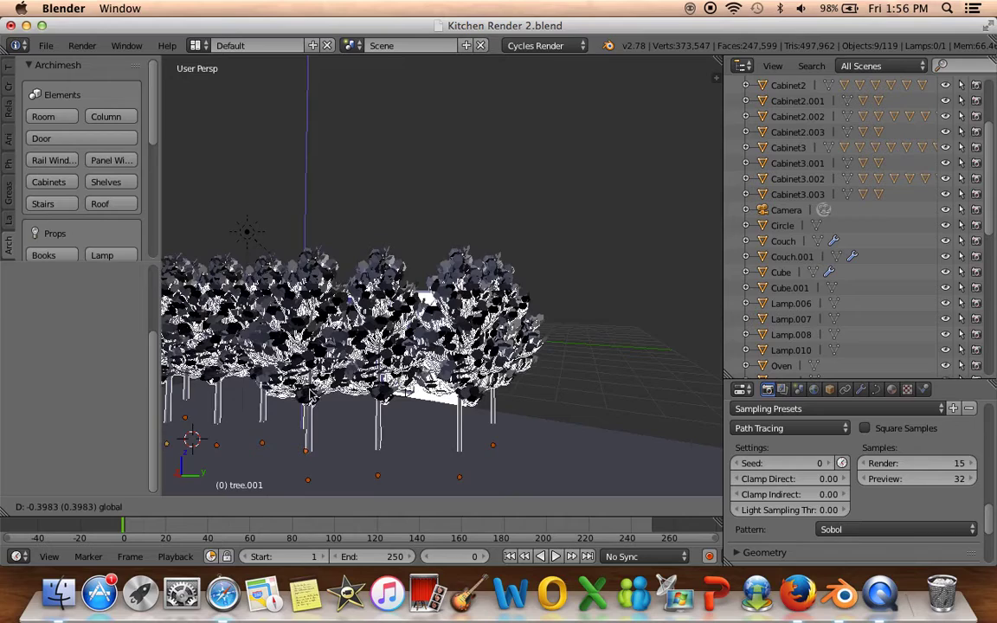
click(306, 396)
scroll(485, 410, up, 6)
key(KP_0)
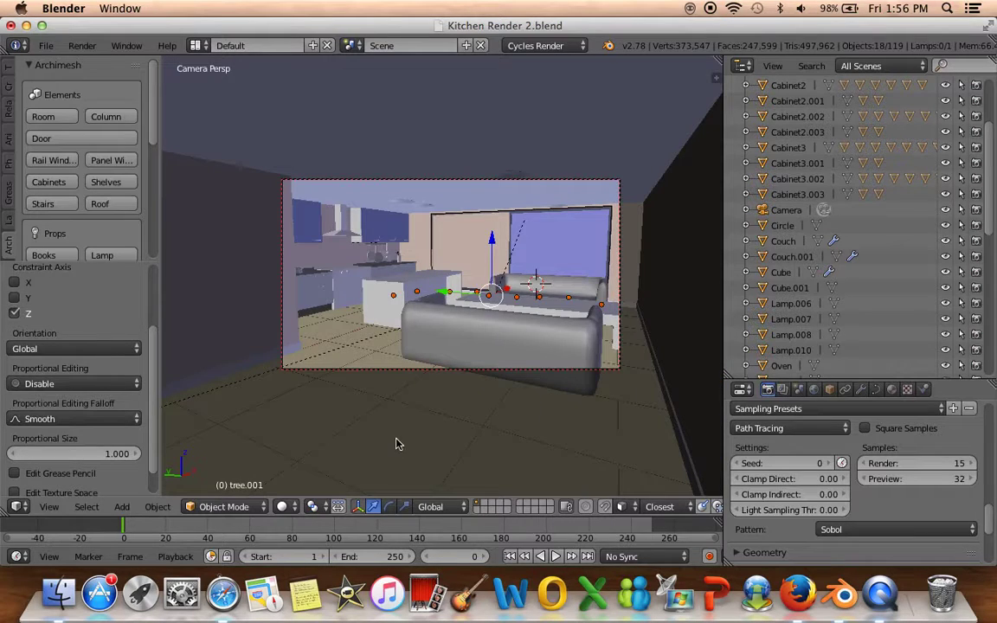
Move the trees to layer 2, clear the selection, and display layer 2 alongside
key(m)
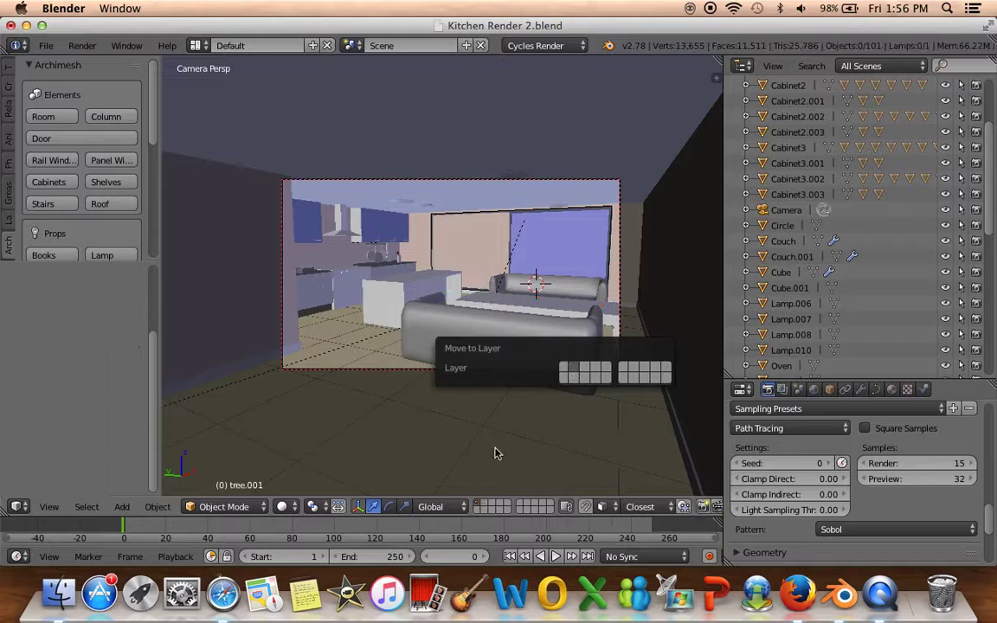
key(2)
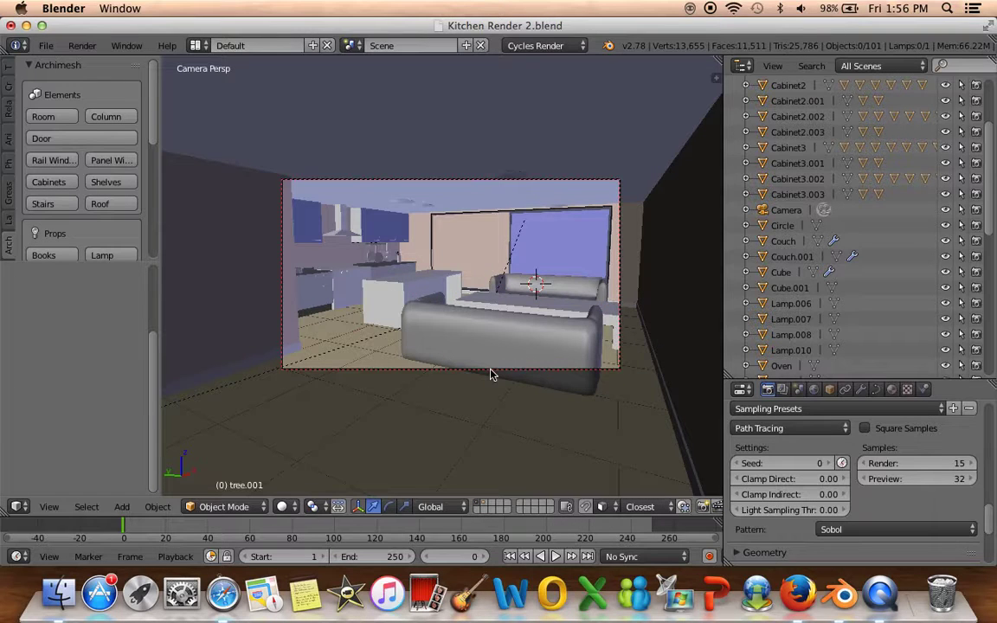
key(a)
key(a)
key(shift+2)
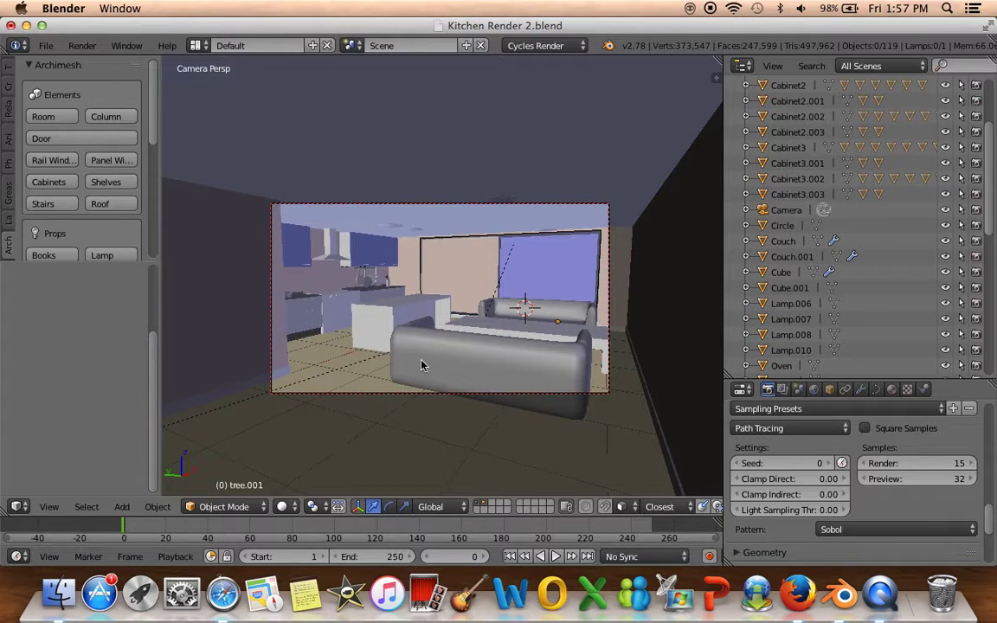
Check a Rendered preview through the camera, return to Solid, and show the World settings
click(282, 507)
click(313, 403)
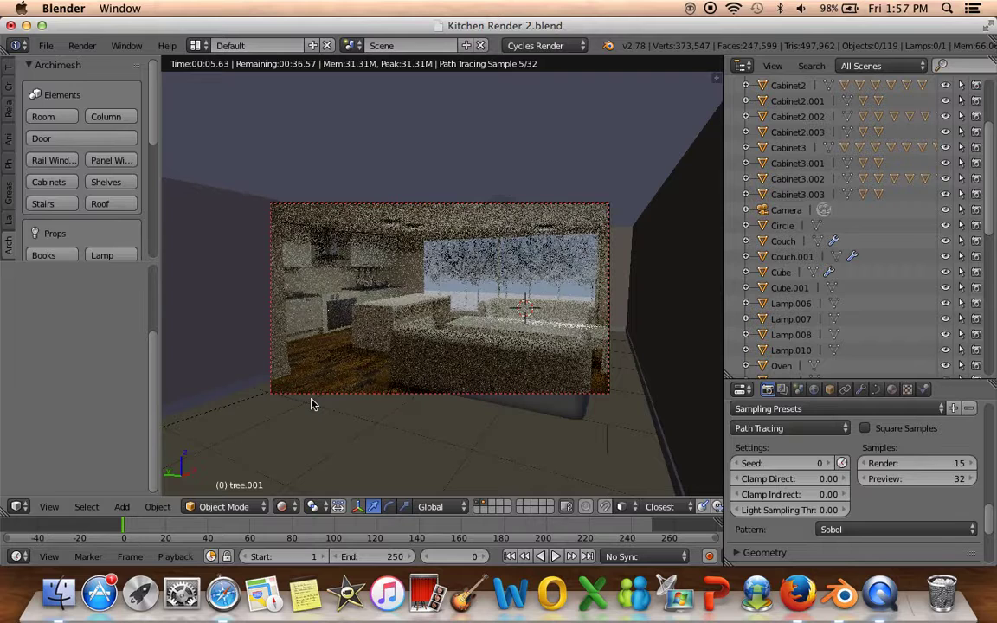
click(283, 506)
click(299, 454)
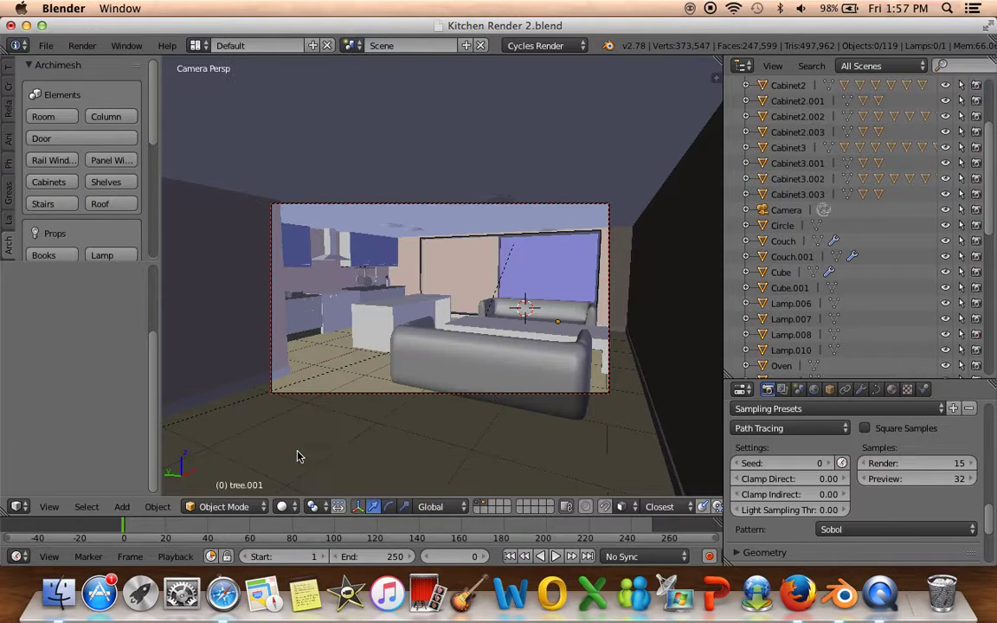
click(814, 391)
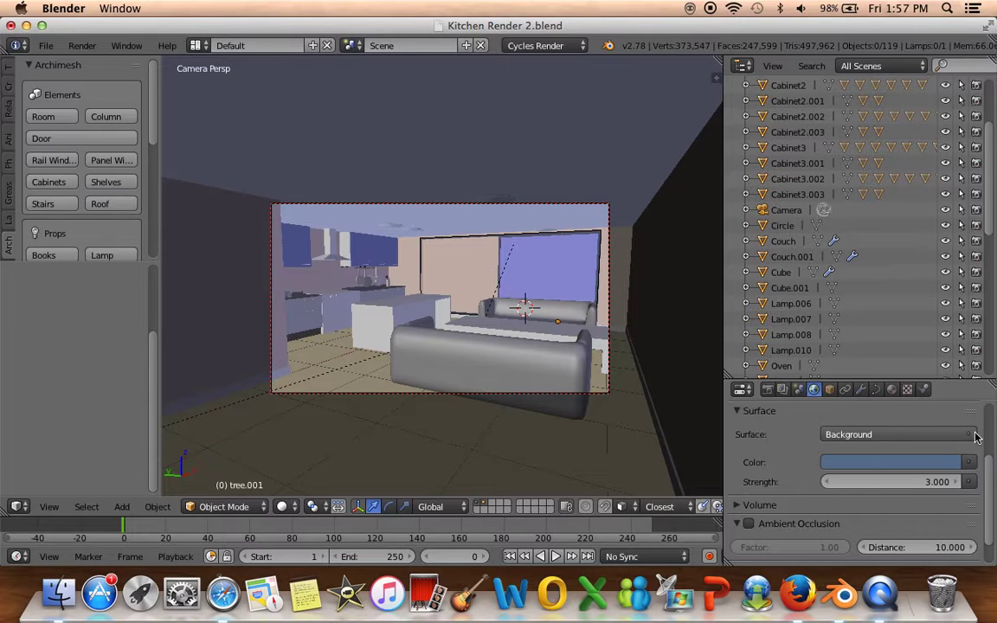
click(968, 463)
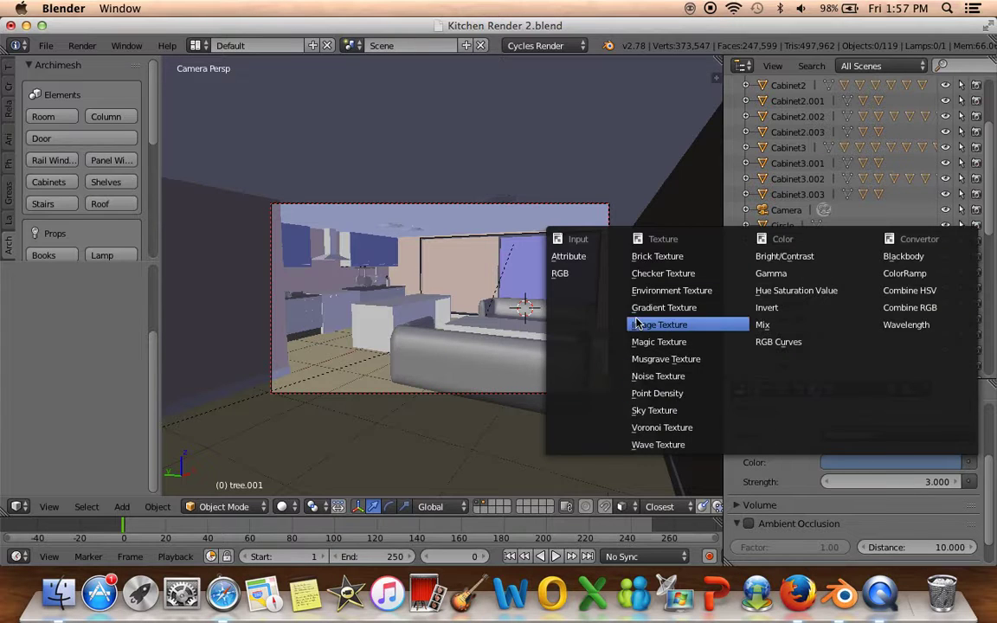
Drive the background colour with an Image Texture using angmap24.jpg from the 20151202 SECTION 6 Assets folder
click(635, 321)
click(829, 482)
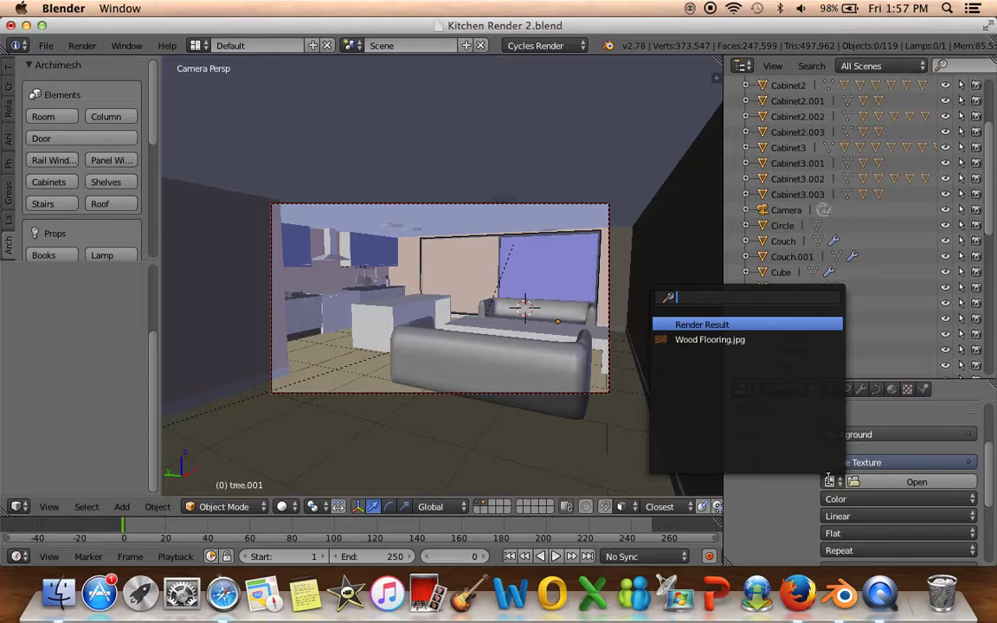
click(880, 482)
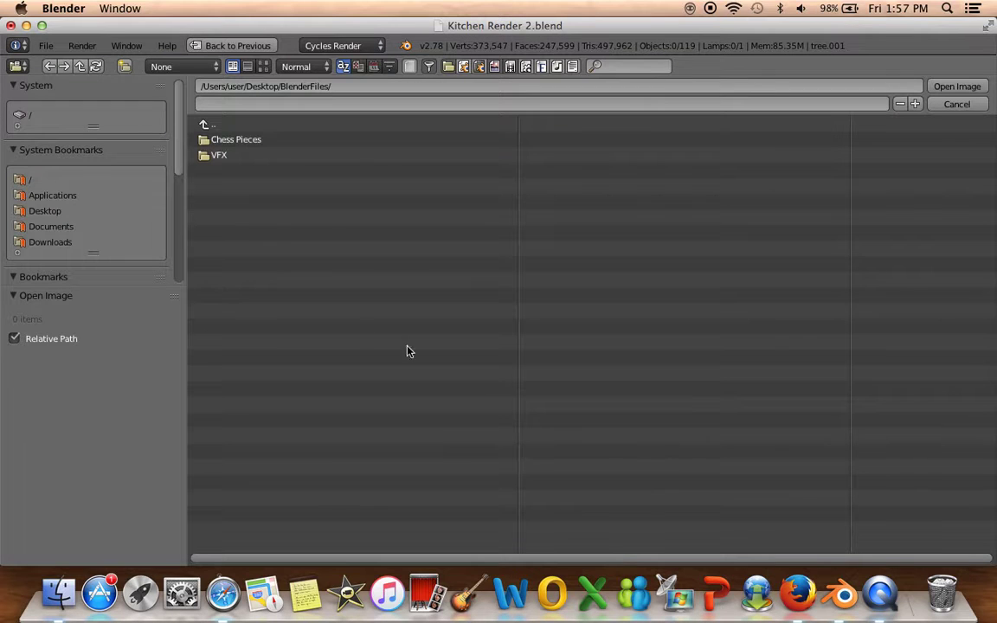
click(42, 210)
click(234, 139)
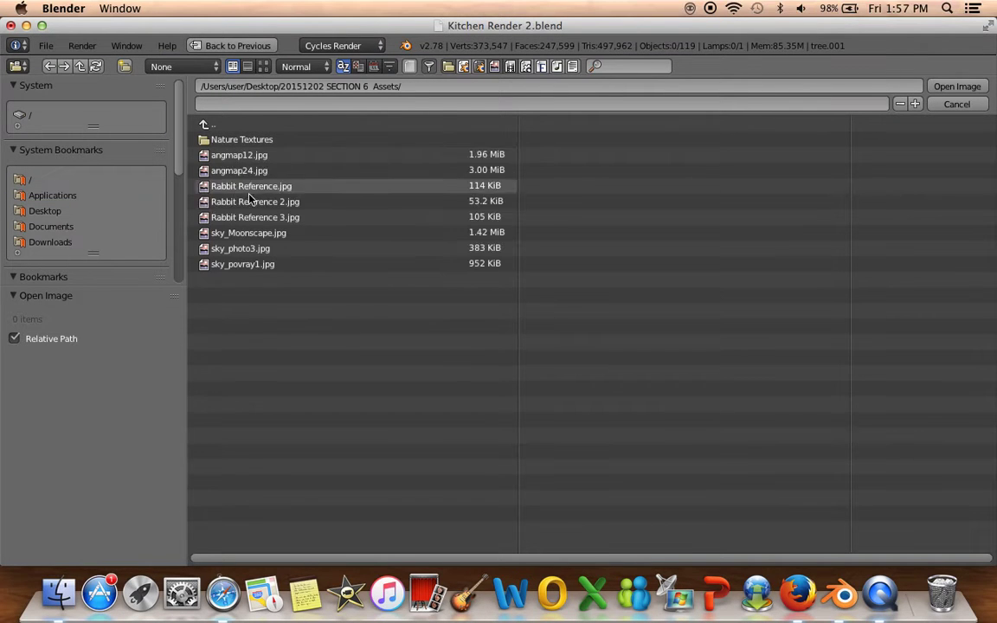
click(227, 155)
click(227, 170)
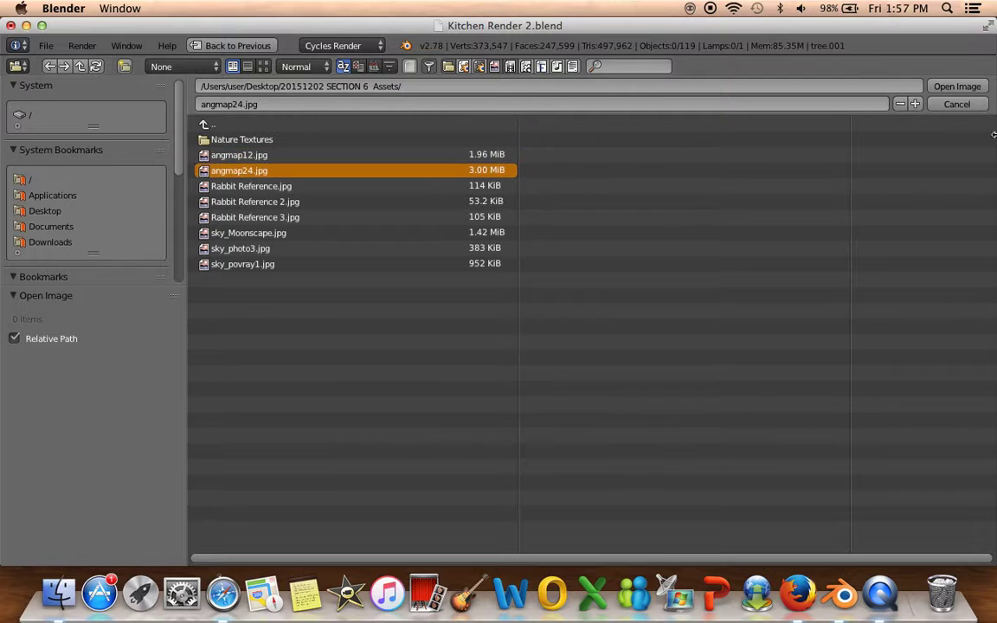
click(956, 86)
scroll(779, 450, down, 3)
scroll(770, 433, up, 3)
Show the world preview and raise the background Strength from 3.000 to 15.000
click(762, 424)
scroll(774, 427, down, 3)
scroll(771, 427, up, 5)
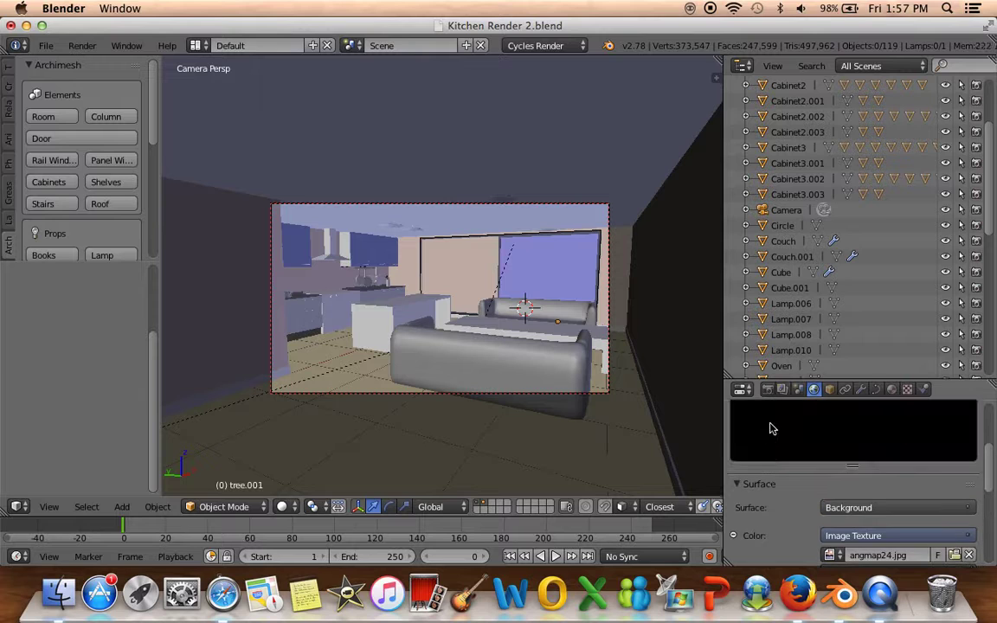
scroll(768, 444, down, 3)
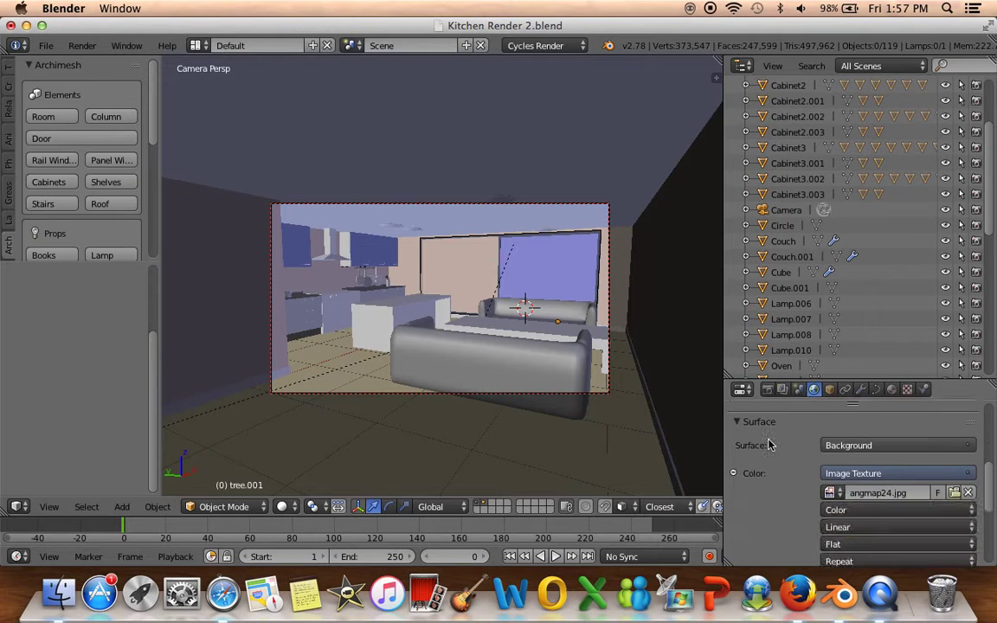
scroll(769, 444, down, 2)
click(917, 523)
key(Return)
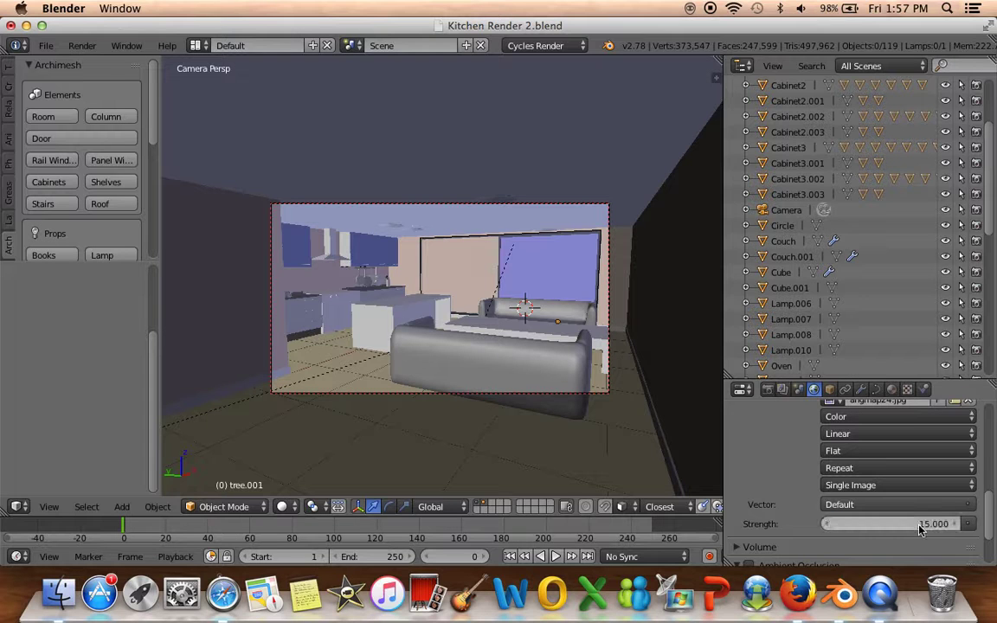
scroll(918, 524, up, 3)
scroll(917, 524, up, 2)
scroll(921, 530, down, 2)
scroll(920, 529, down, 2)
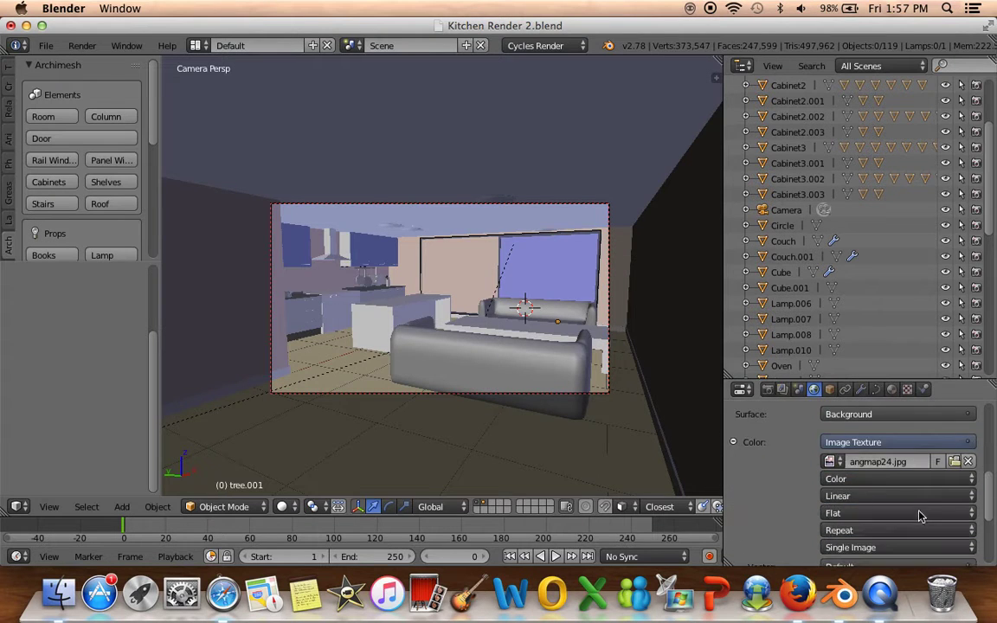
Replace angmap24.jpg with angmap12.jpg from the 20151202 SECTION 6 Assets folder
click(968, 461)
click(918, 461)
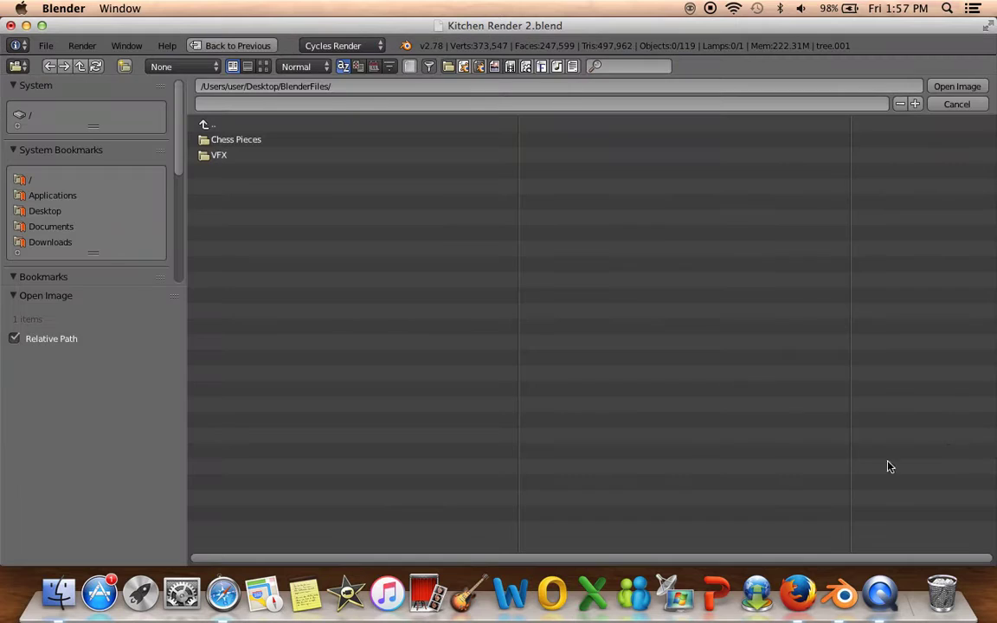
click(48, 212)
click(227, 139)
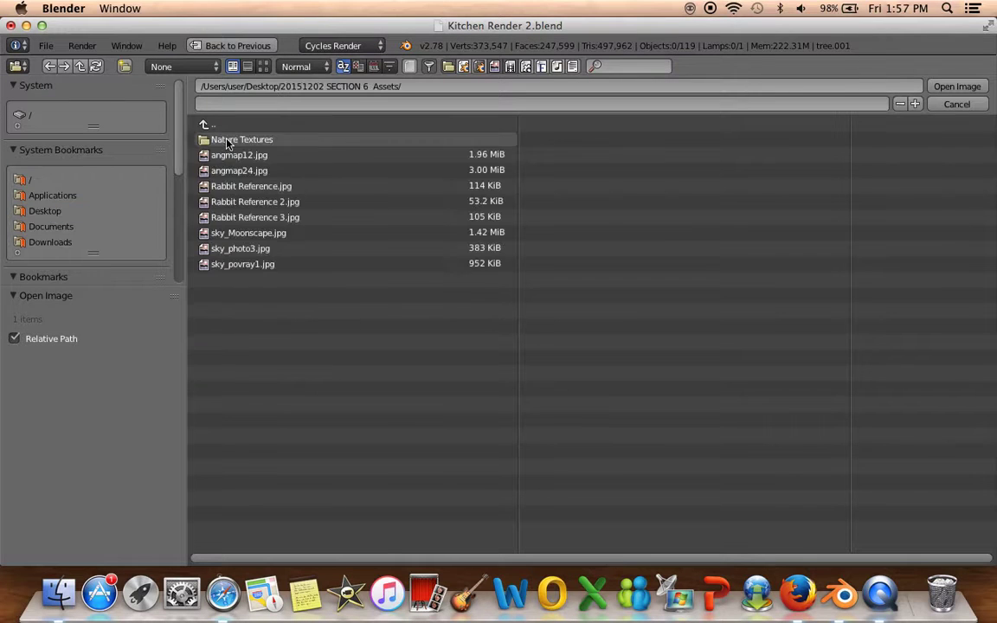
click(283, 155)
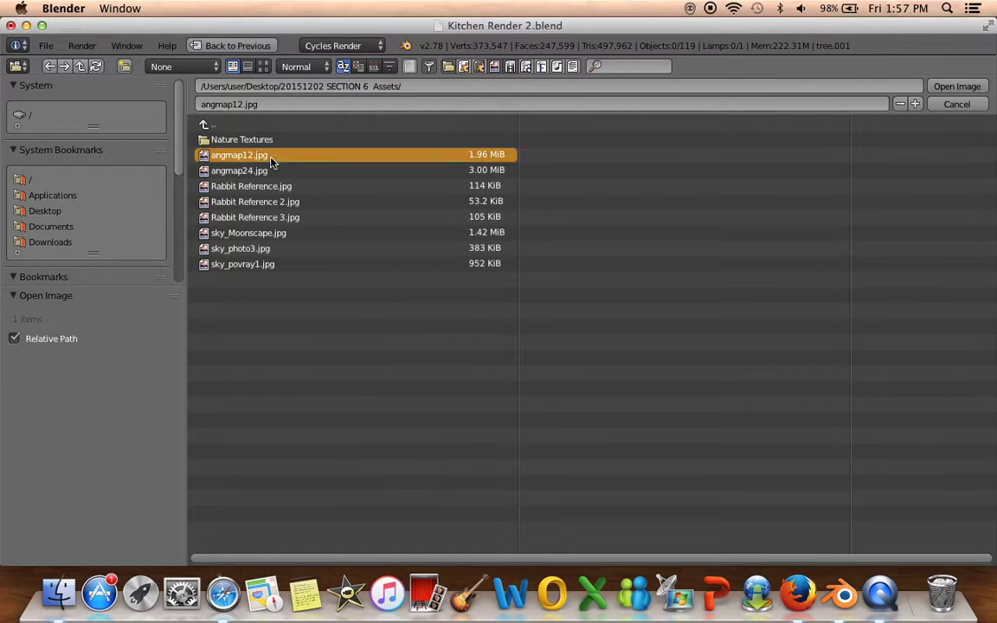
click(950, 85)
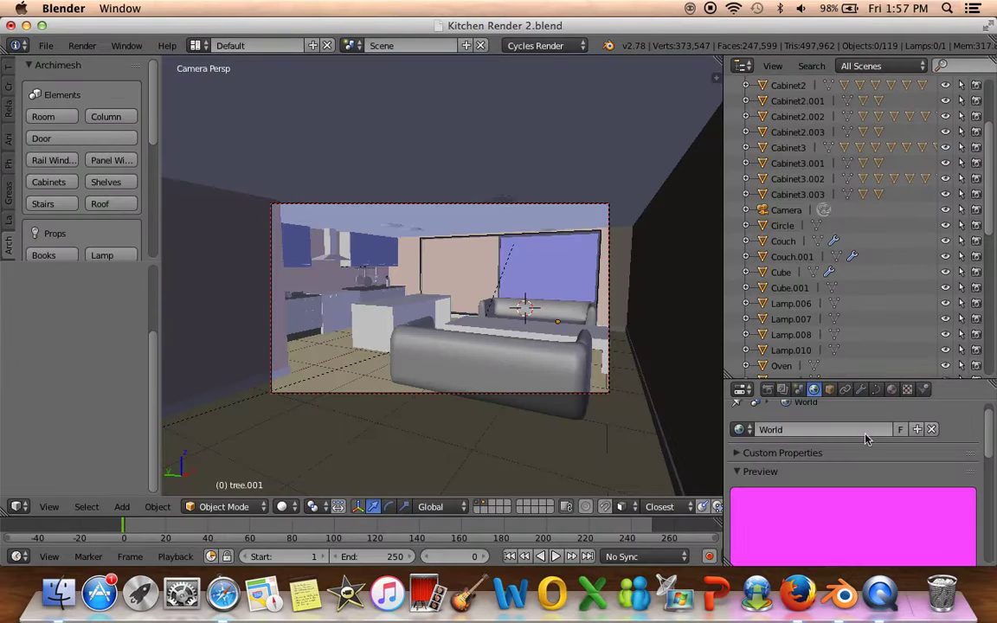
Unlink angmap12.jpg from the background's image texture
scroll(857, 485, down, 2)
scroll(857, 485, down, 4)
scroll(857, 490, up, 2)
scroll(857, 490, up, 2)
scroll(857, 490, down, 2)
scroll(857, 490, down, 1)
scroll(848, 506, down, 3)
scroll(848, 506, down, 4)
scroll(848, 505, up, 4)
scroll(847, 504, up, 3)
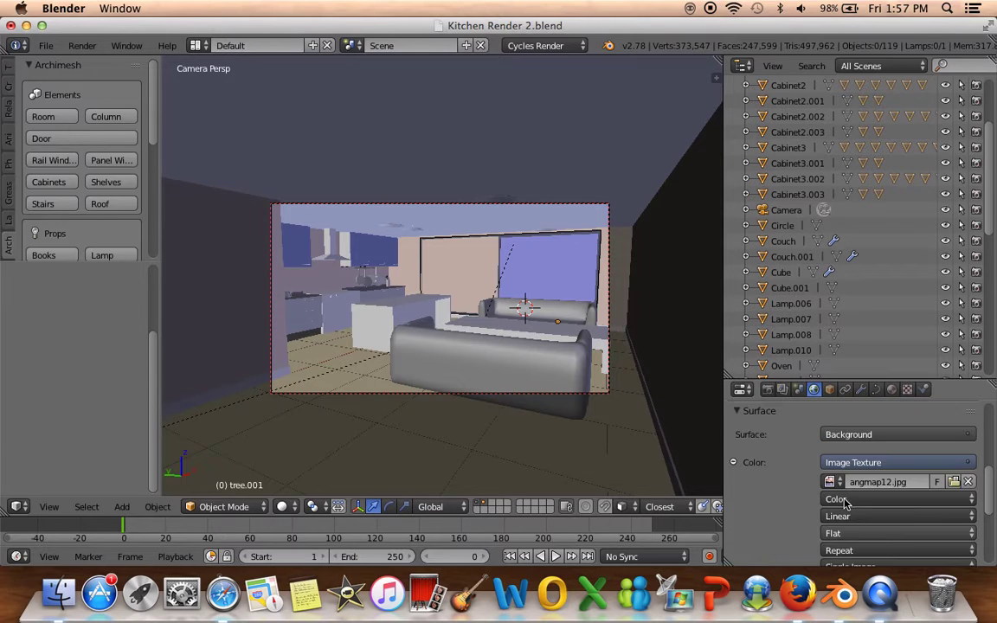
click(970, 481)
Try an Environment Texture, then a Sky Texture, for the background colour
click(973, 465)
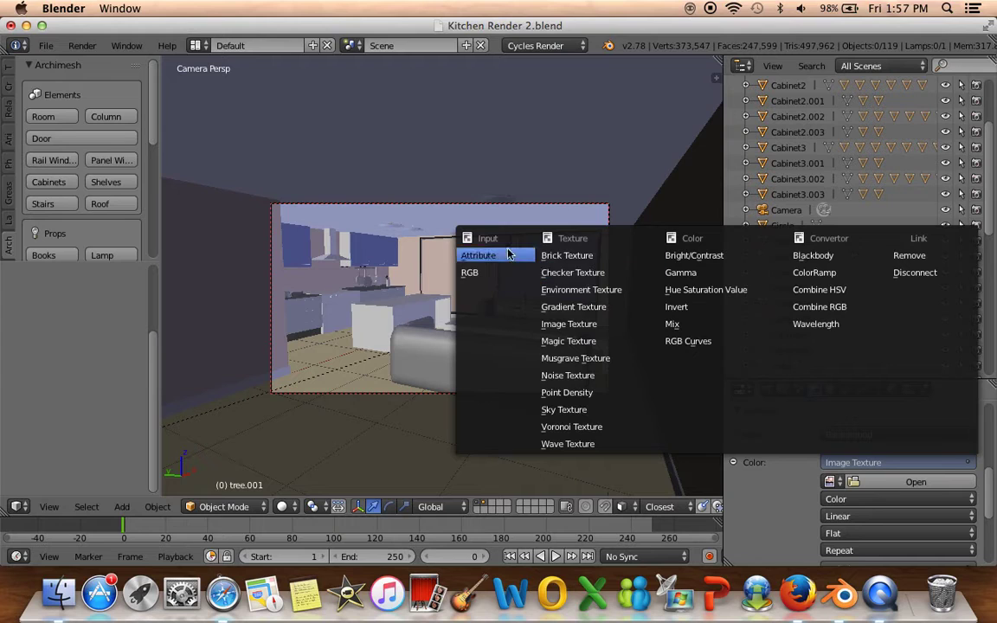
click(571, 295)
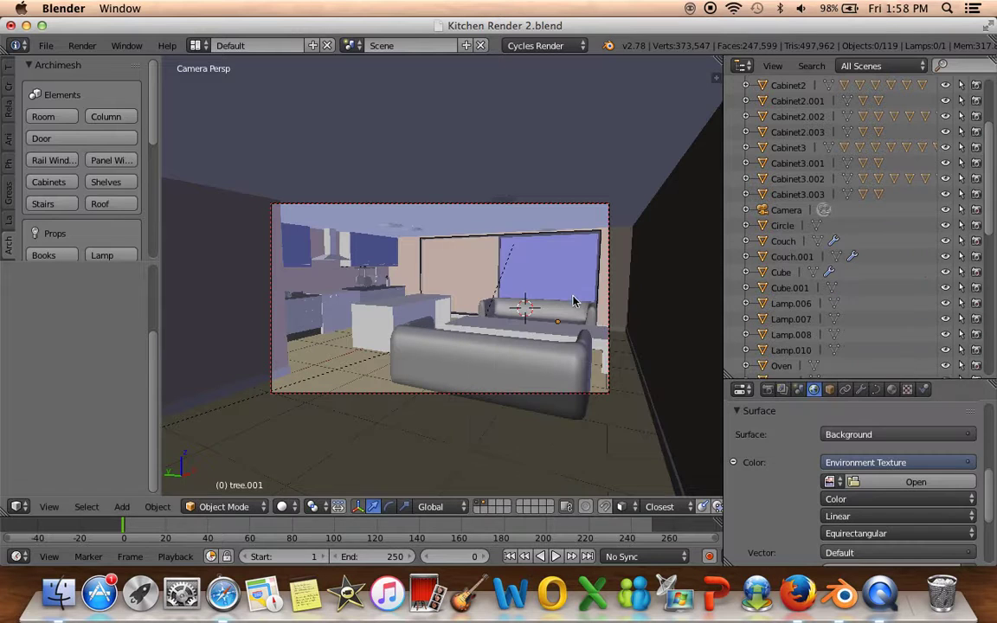
click(967, 466)
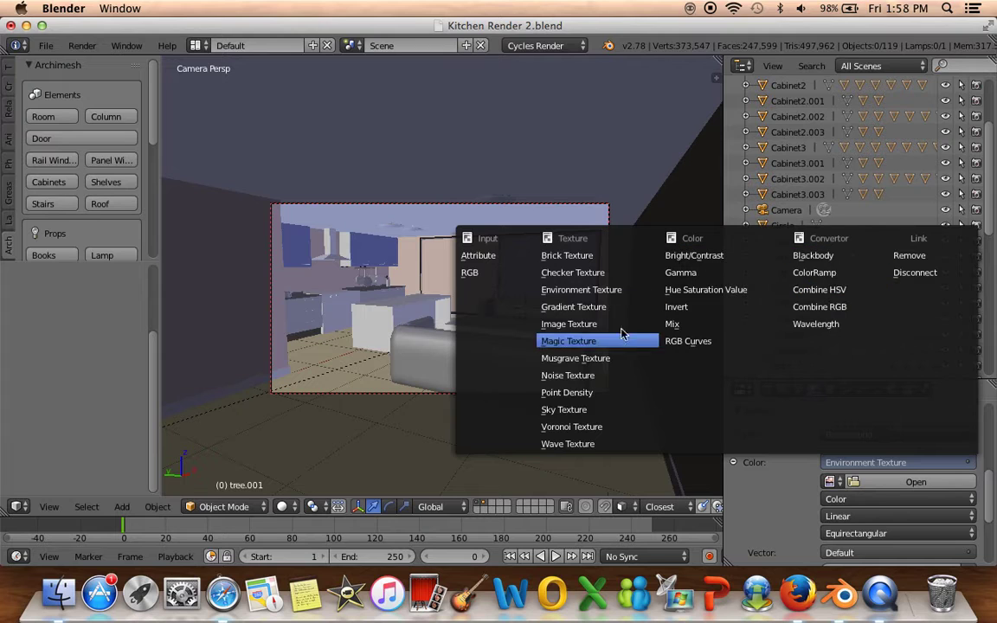
click(564, 411)
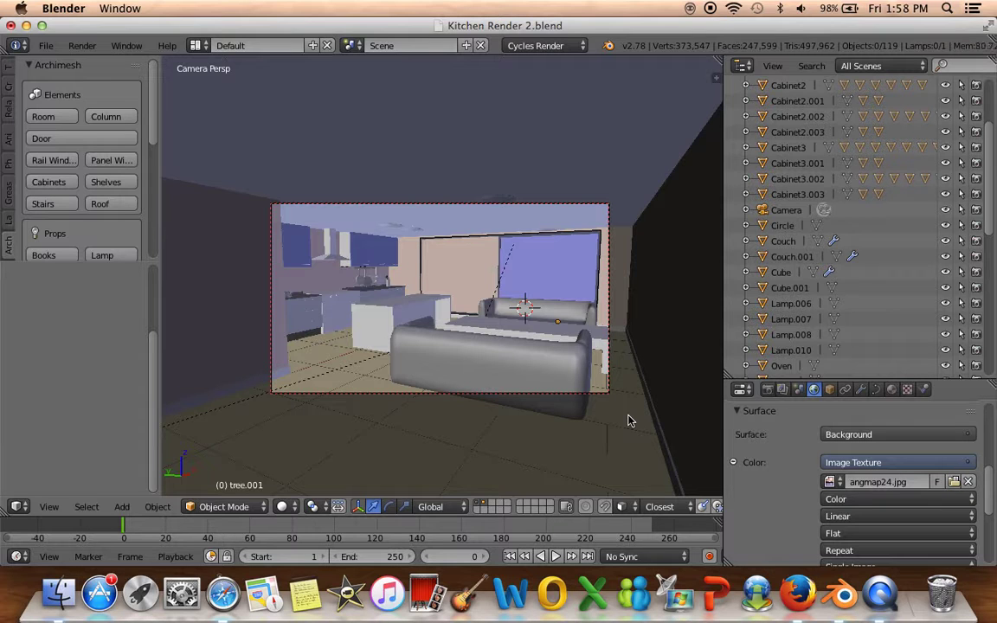
Undo the texture changes, restoring a plain light-blue background at Strength 3.000
key(ctrl+z)
key(ctrl+z)
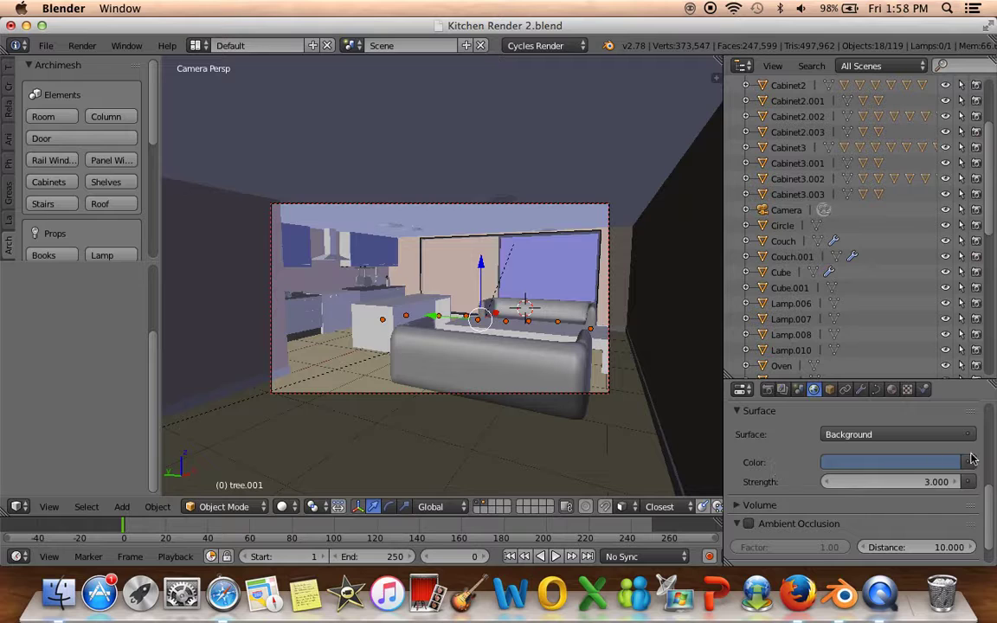
key(ctrl+z)
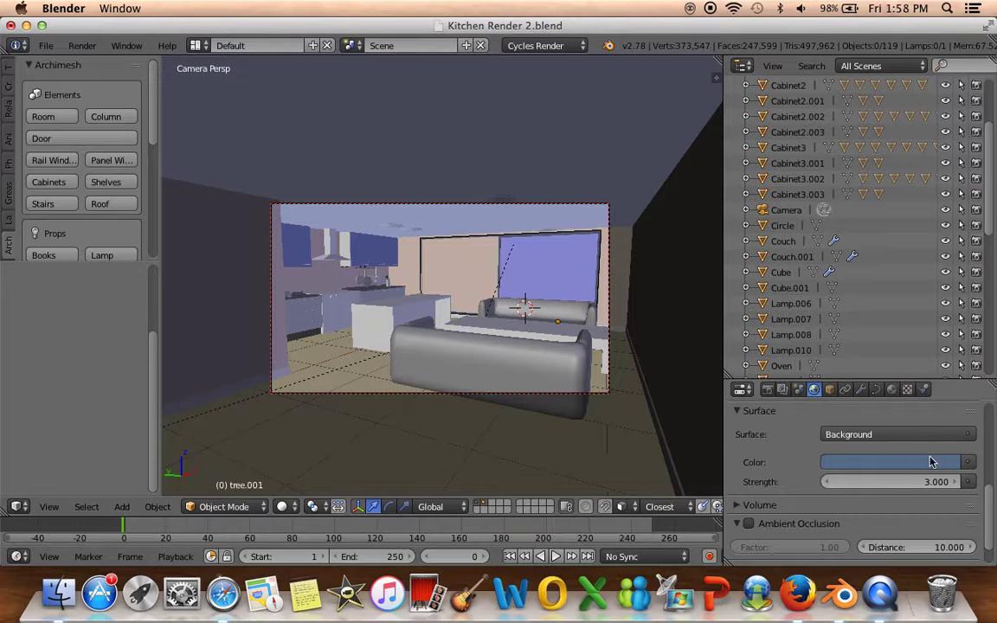
click(967, 464)
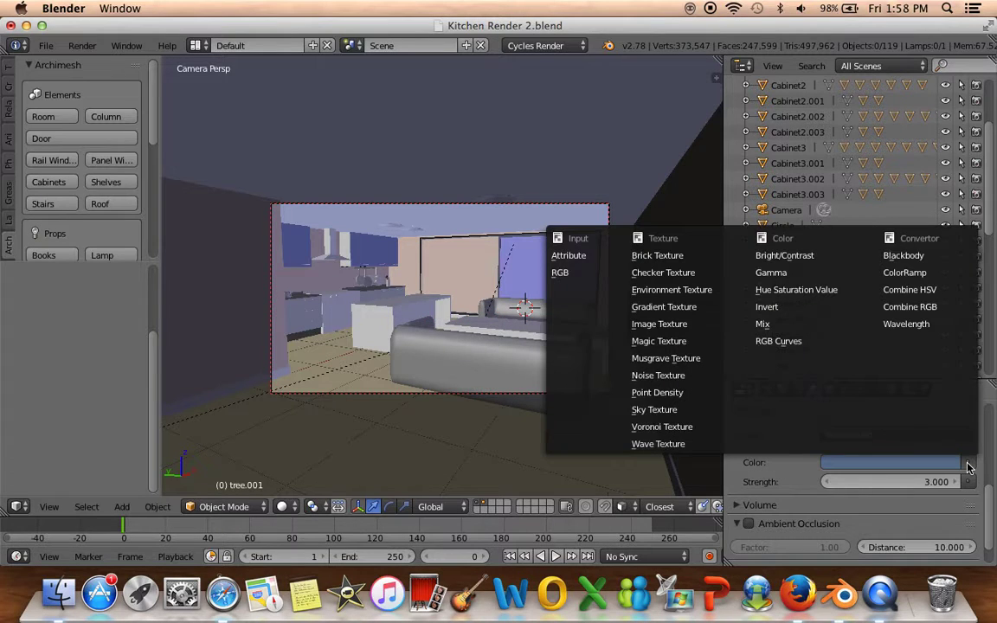
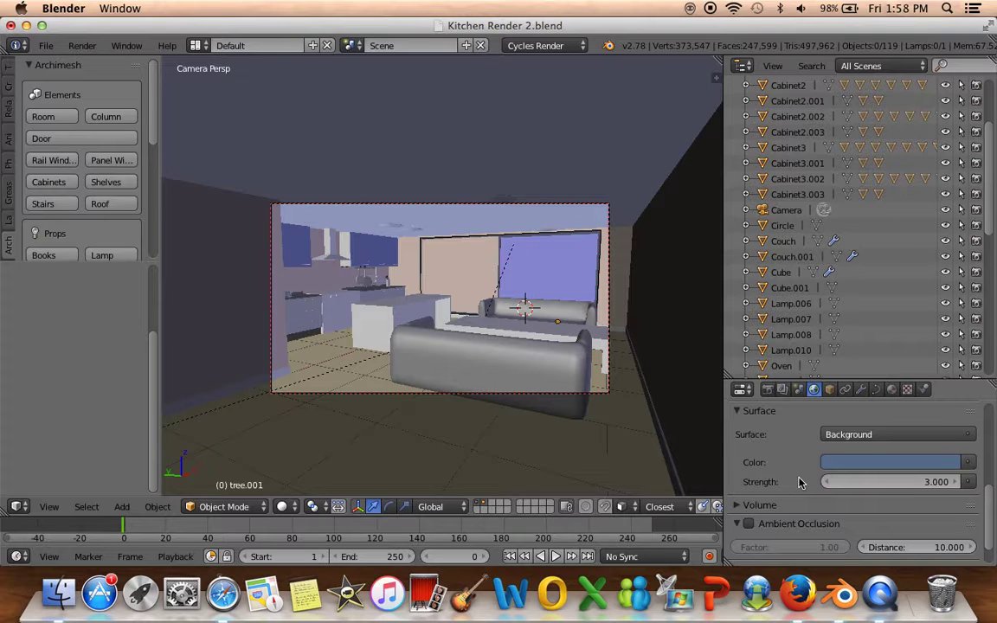
Set the World background Strength to 4
click(935, 484)
text(4)
key(Return)
Preview the scene in Rendered shading, return to Solid, and open the world Color picker
click(284, 507)
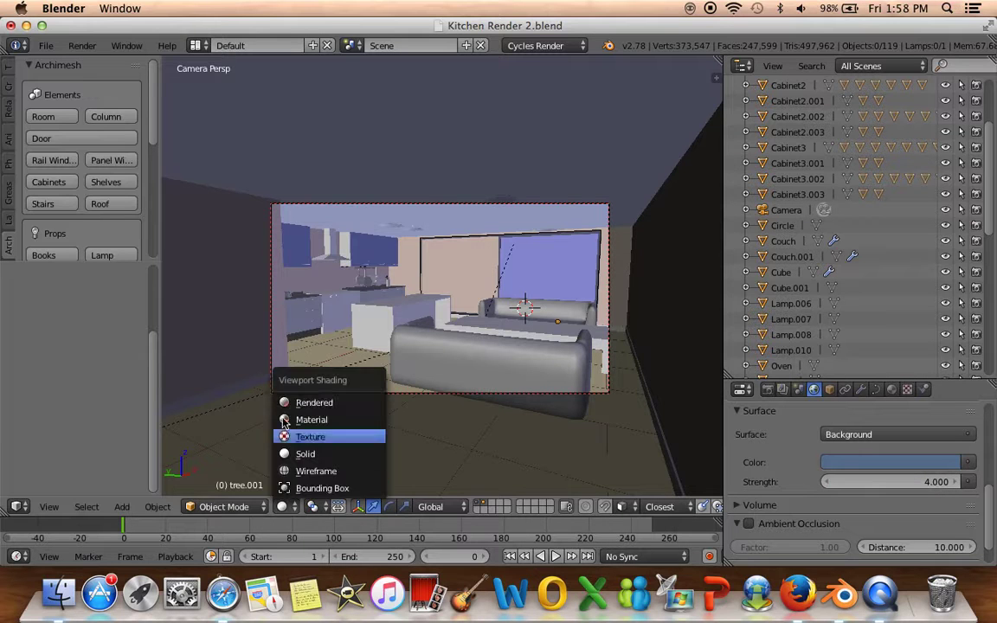
click(299, 402)
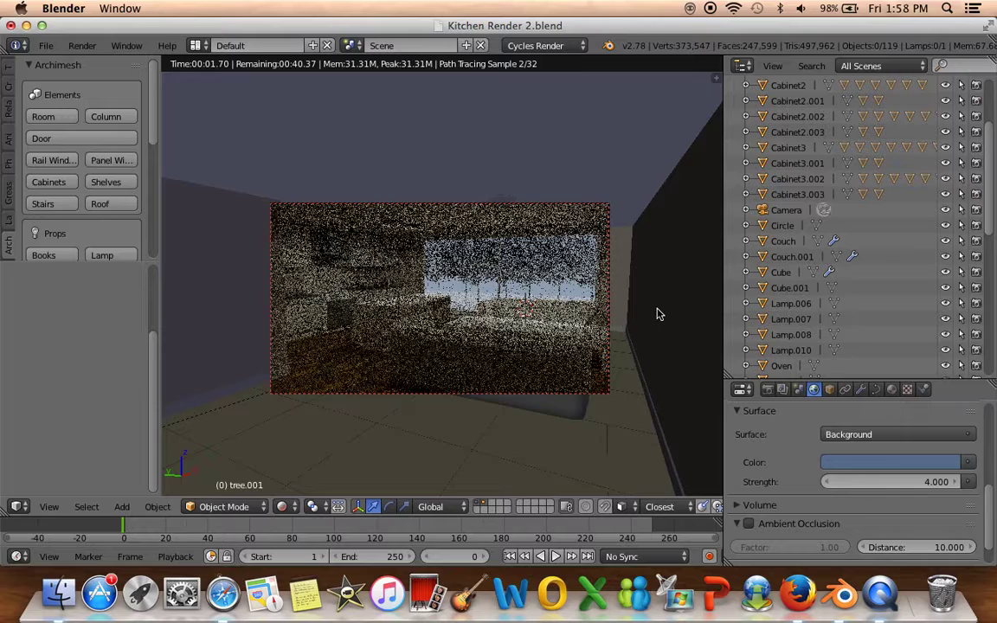
scroll(658, 313, up, 2)
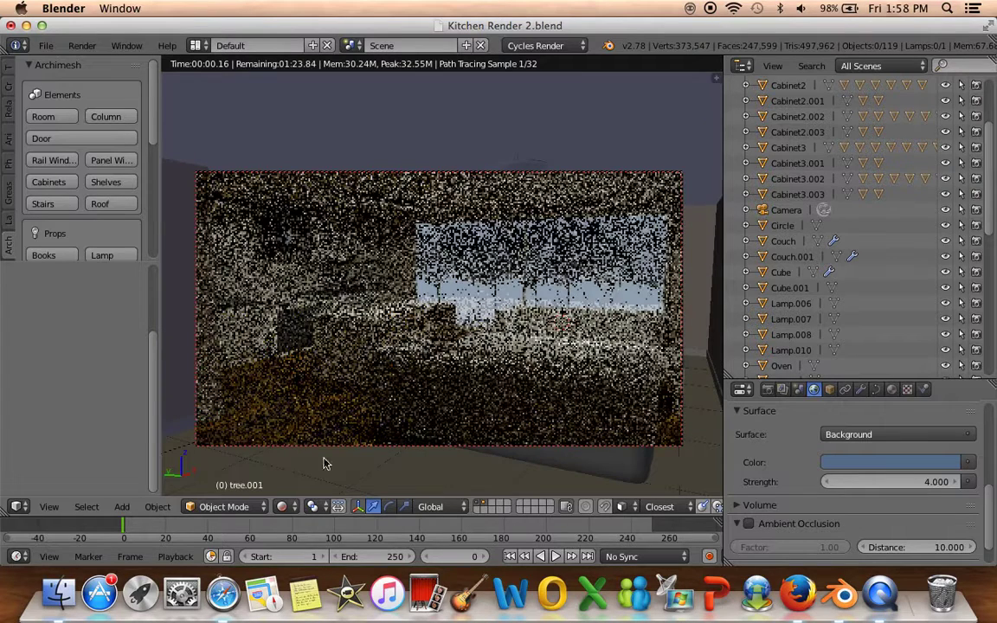
click(282, 506)
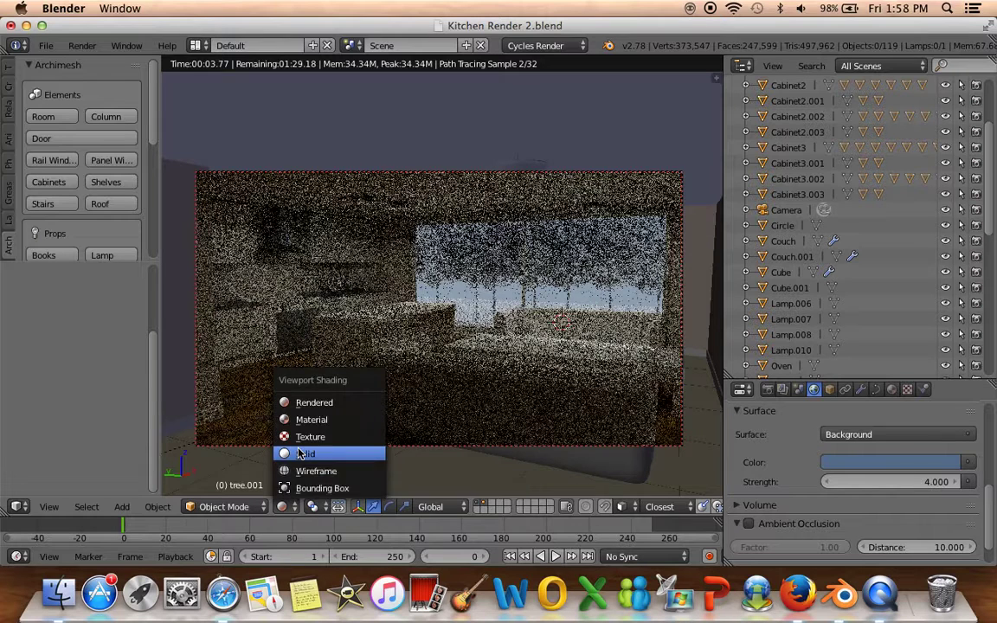
click(299, 454)
click(860, 463)
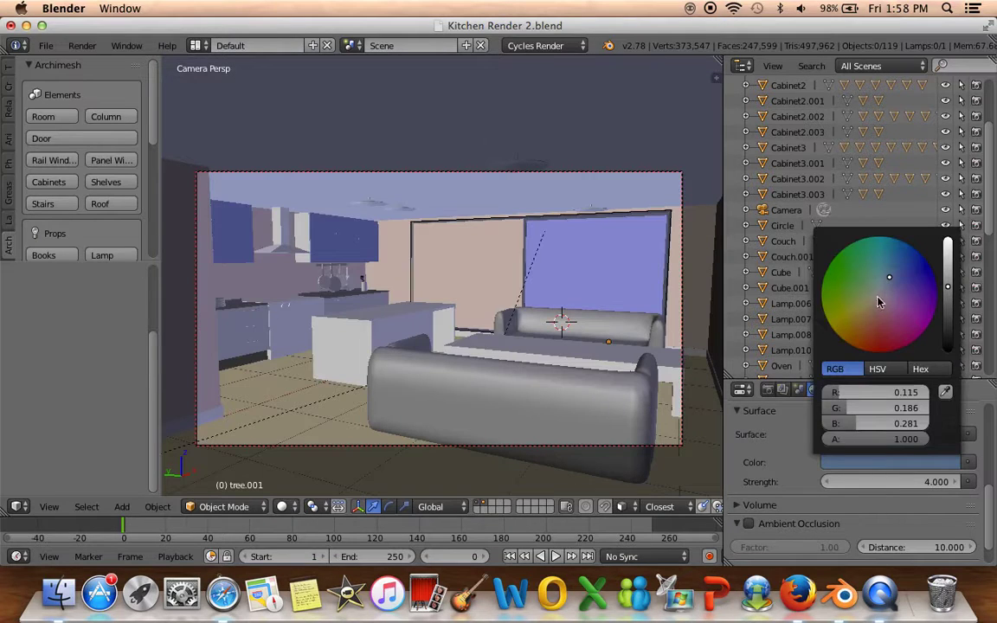
Tint the world colour a muted blue (R 0.135, G 0.192, B 0.281) and preview it rendered
drag(880, 301, 885, 292)
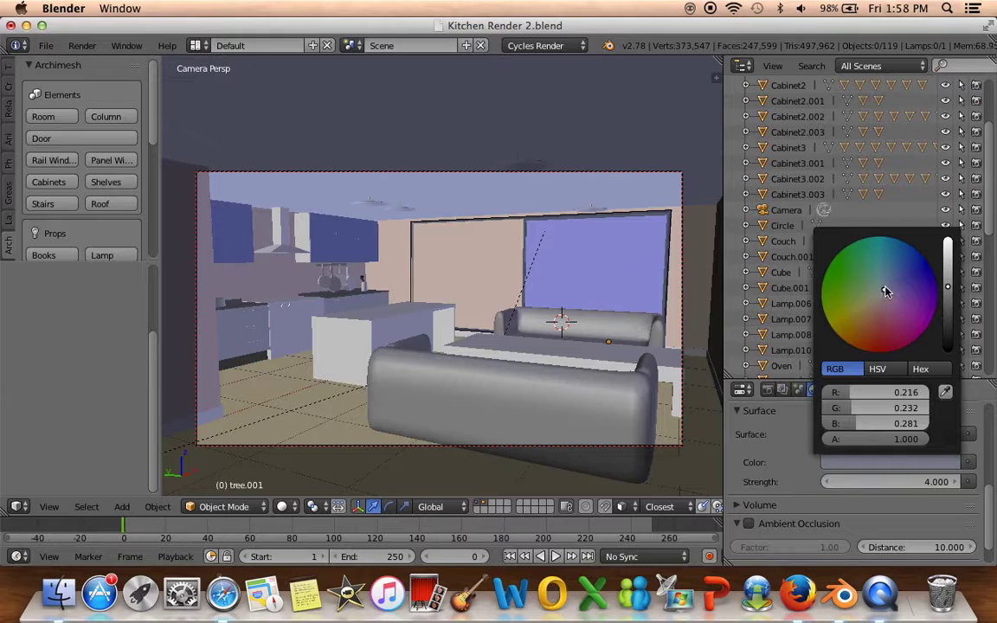
drag(881, 288, 888, 279)
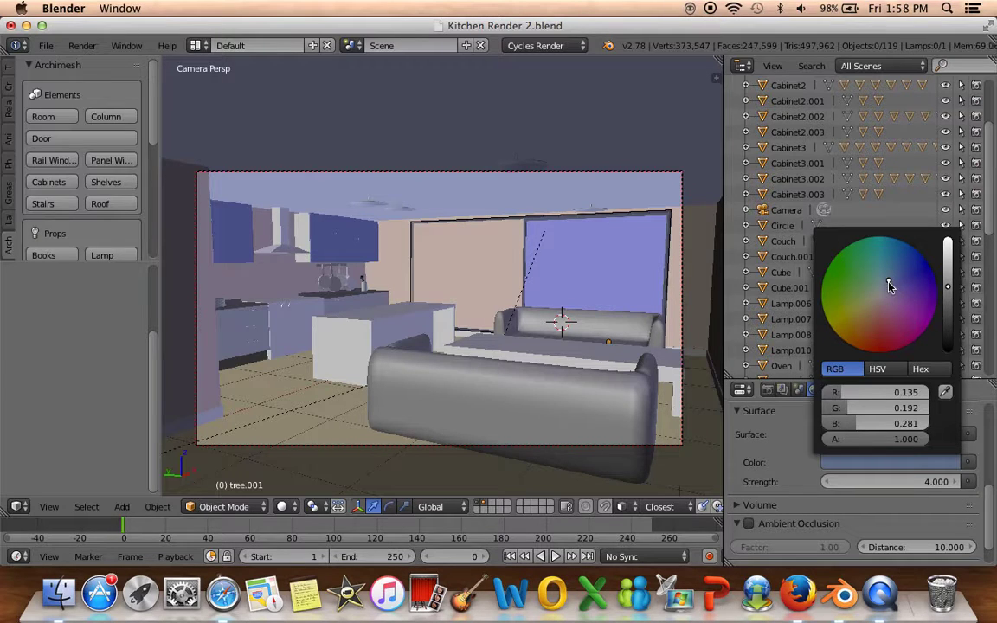
click(283, 507)
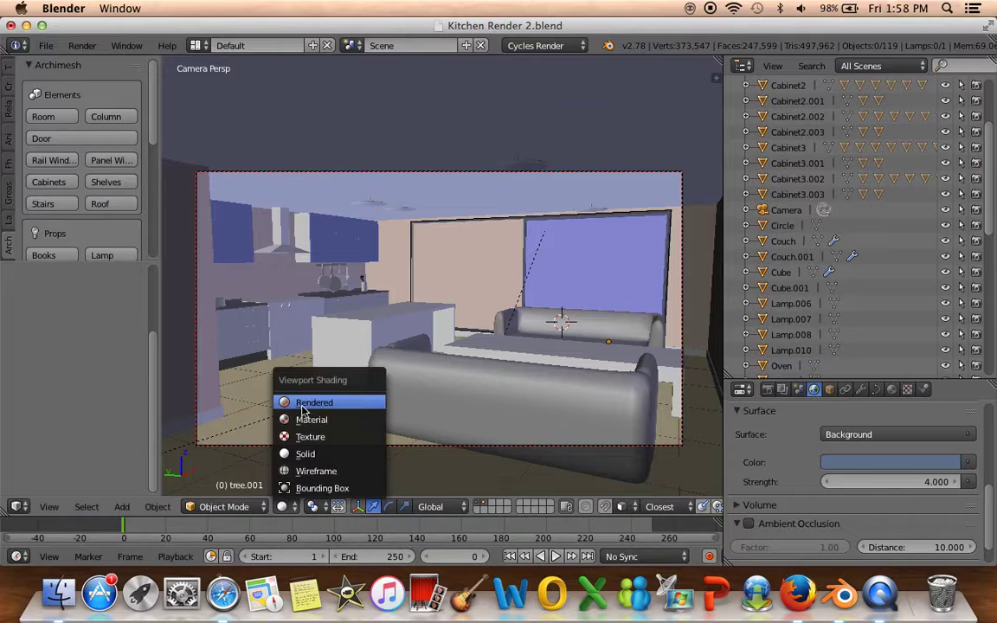
click(302, 405)
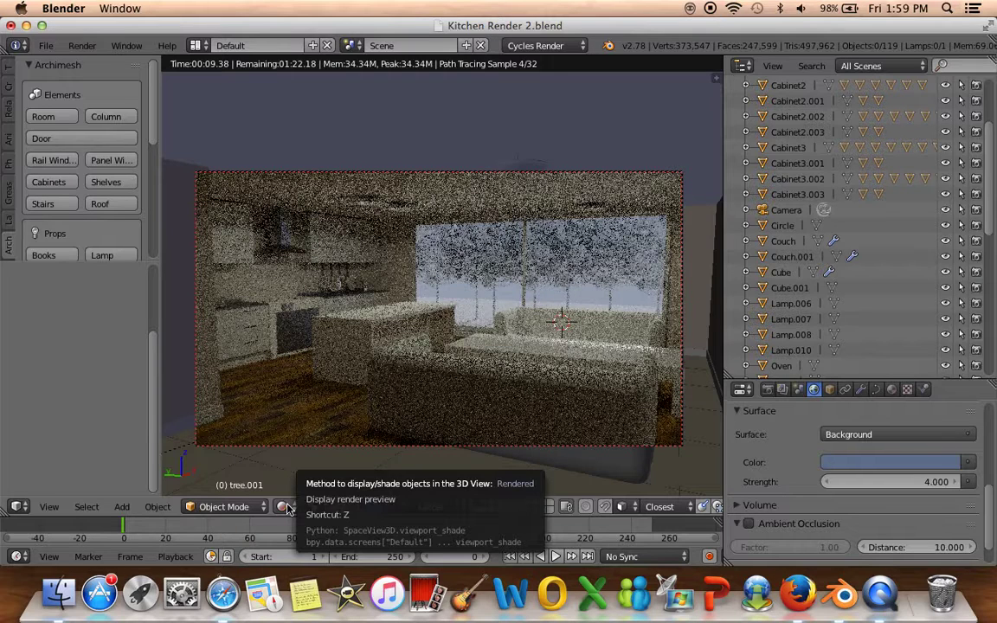
click(286, 507)
click(295, 455)
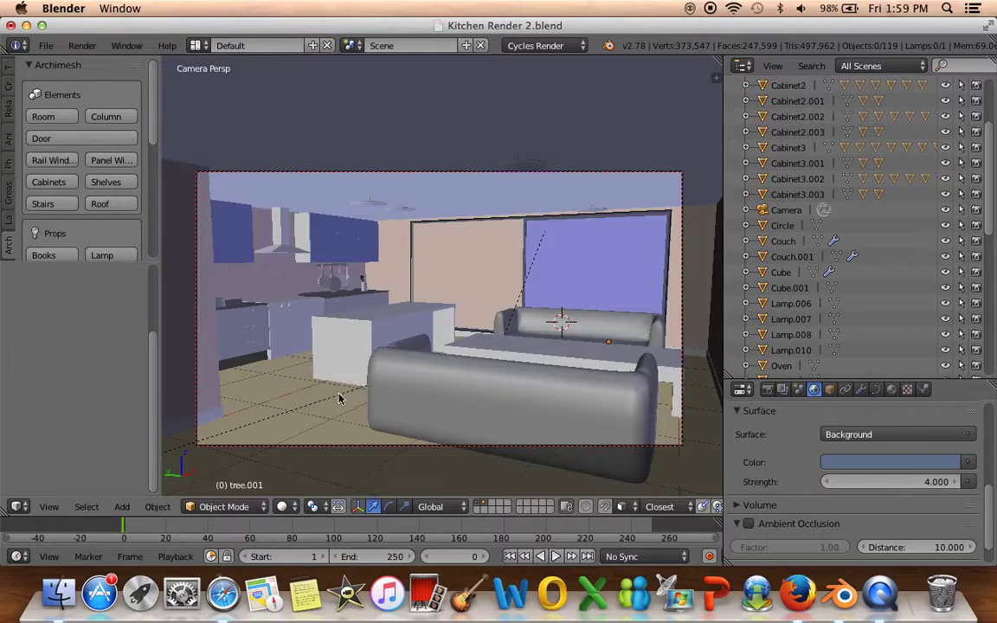
Check the trees outside, then preview the camera view rendered and return to Solid shading
scroll(313, 421, down, 1)
scroll(313, 423, up, 1)
mouse_move(313, 423)
middle_down()
mouse_move(327, 456)
mouse_move(606, 452)
mouse_move(190, 451)
mouse_move(274, 440)
mouse_move(365, 450)
middle_up()
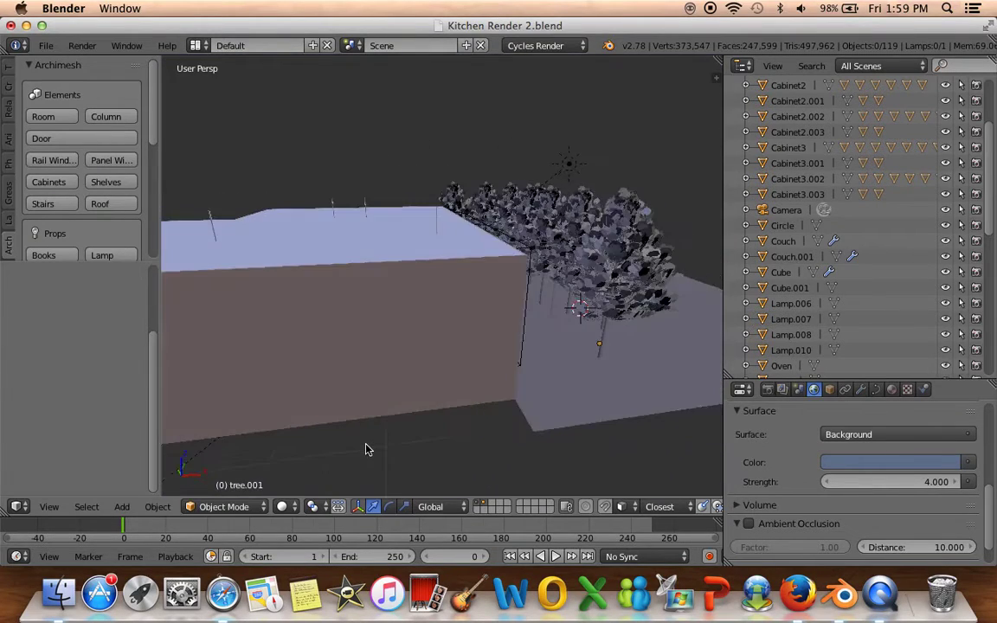
key(KP_0)
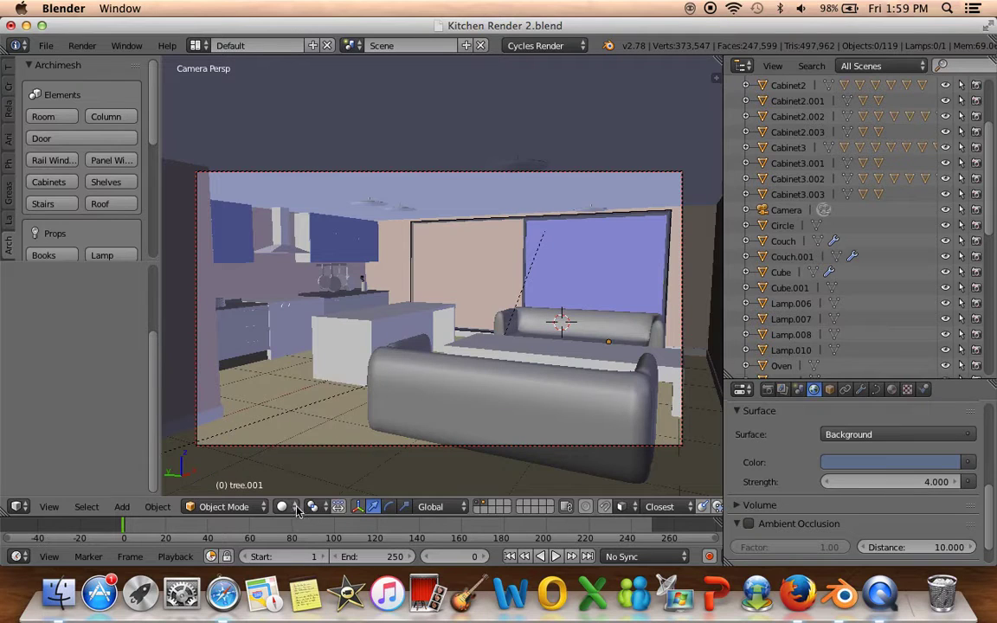
click(281, 506)
click(314, 408)
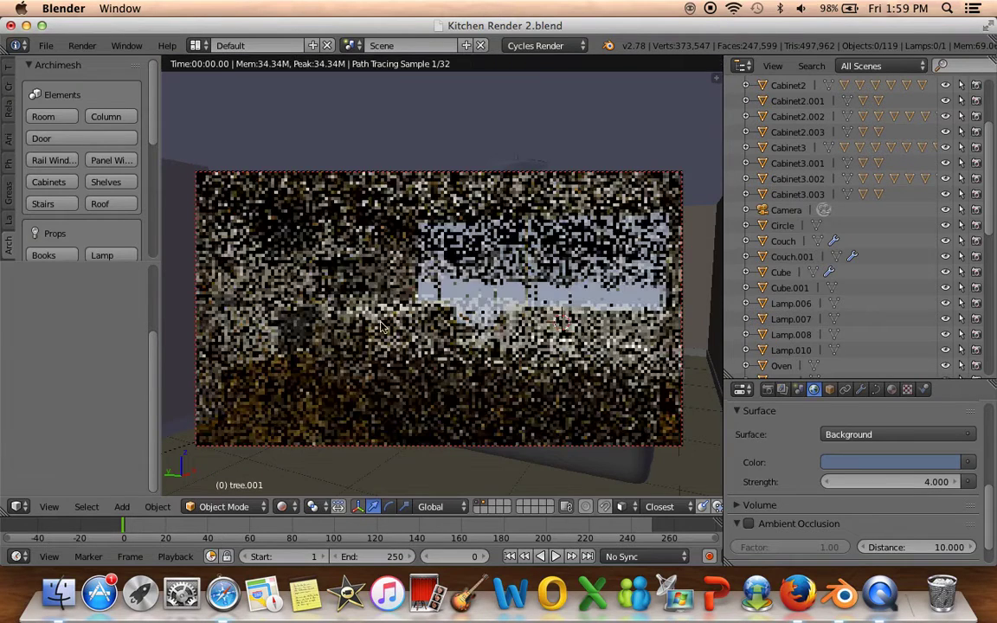
click(283, 508)
click(303, 455)
Save over the kitchen file, return to the camera view and select the scene camera
key(ctrl+s)
key(Return)
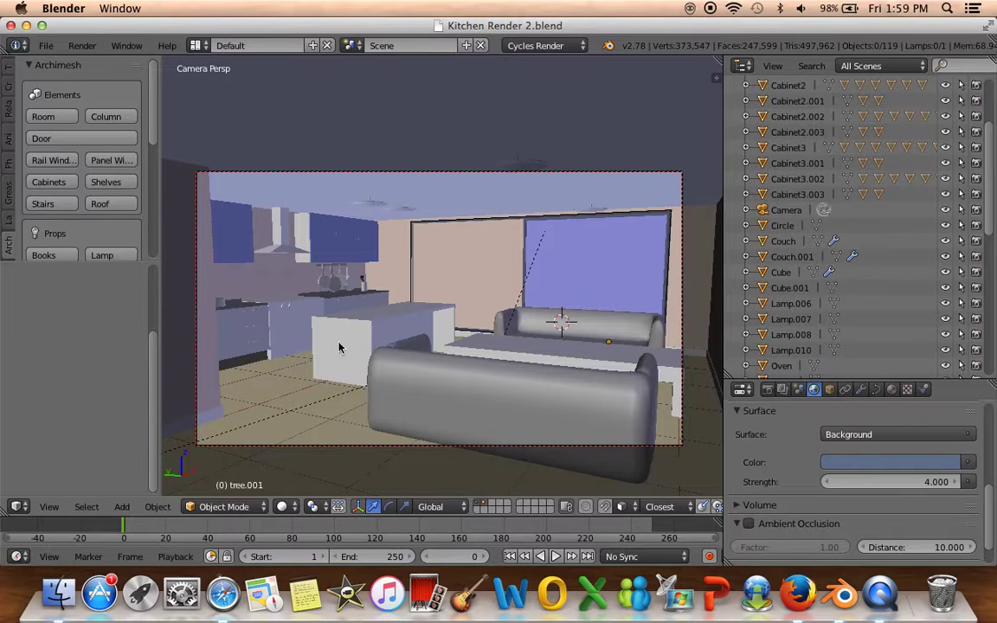
scroll(590, 289, down, 3)
scroll(588, 285, up, 3)
middle_drag(587, 284, 436, 344)
scroll(472, 349, up, 5)
key(KP_0)
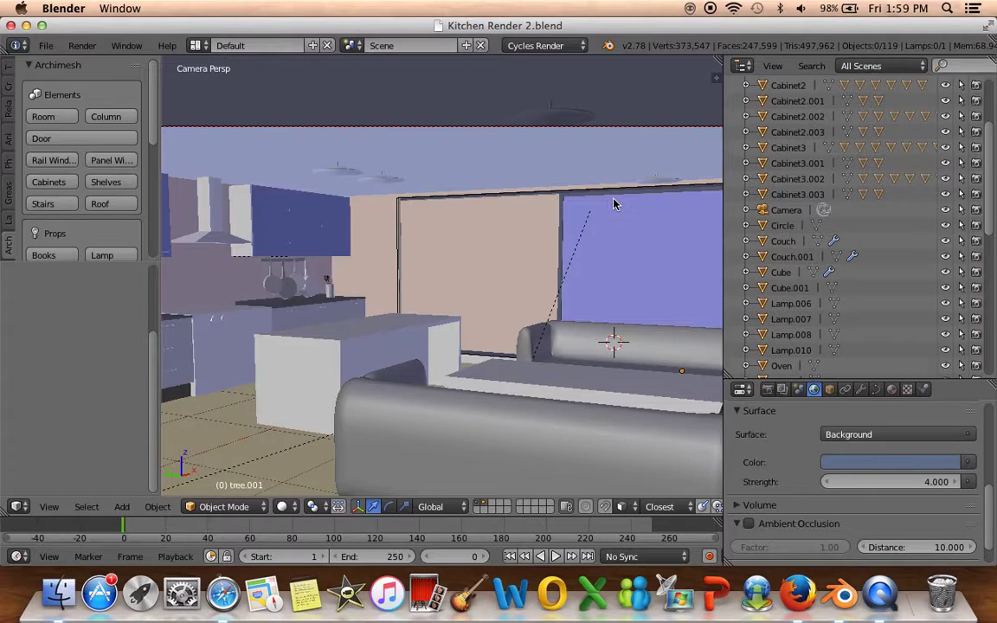
right_click(542, 178)
Select the camera and lower its Focal Length to 22.40 mm in the Camera data tab
right_click(540, 173)
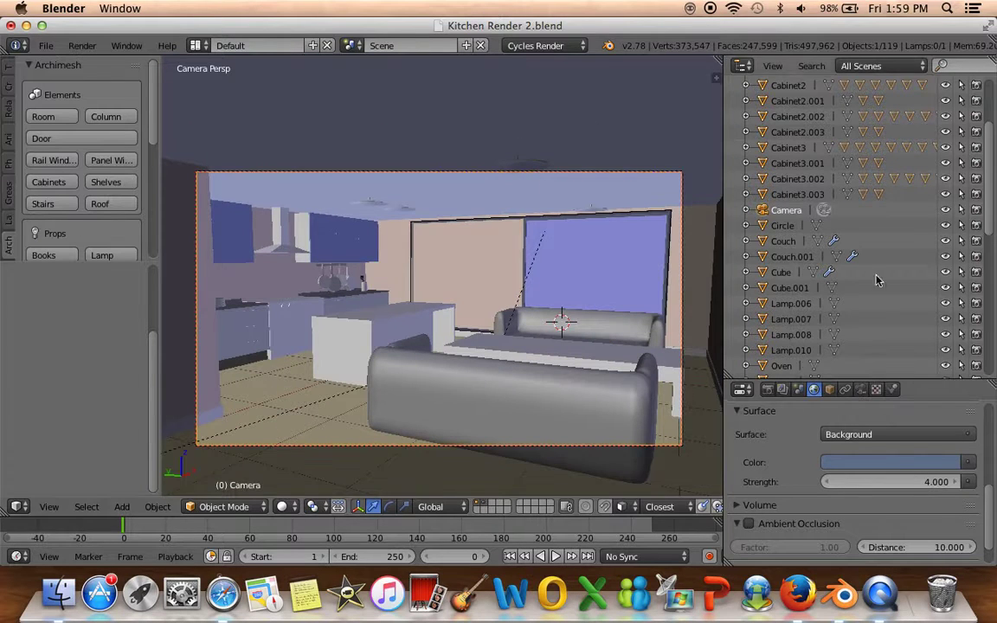
click(860, 390)
scroll(871, 468, down, 2)
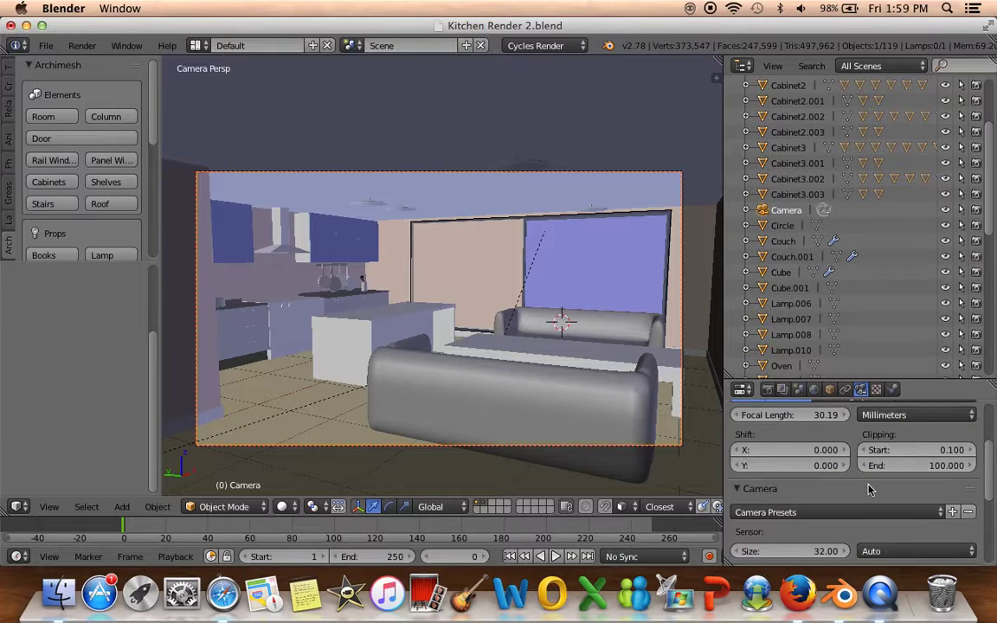
scroll(866, 490, down, 3)
scroll(857, 489, up, 4)
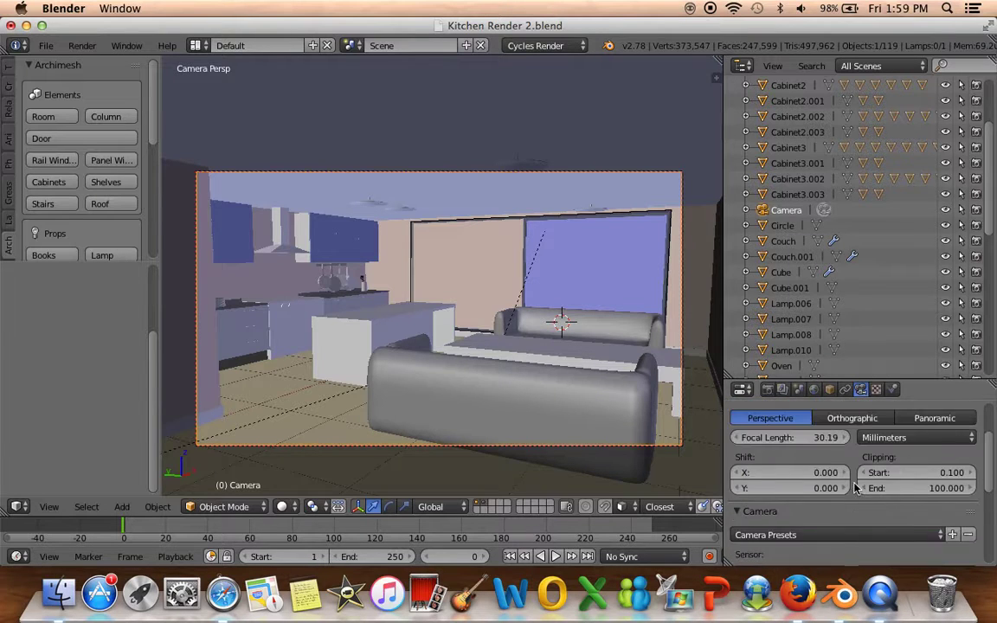
scroll(856, 489, up, 1)
mouse_move(766, 469)
mouse_down()
mouse_move(732, 469)
mouse_move(742, 469)
mouse_up()
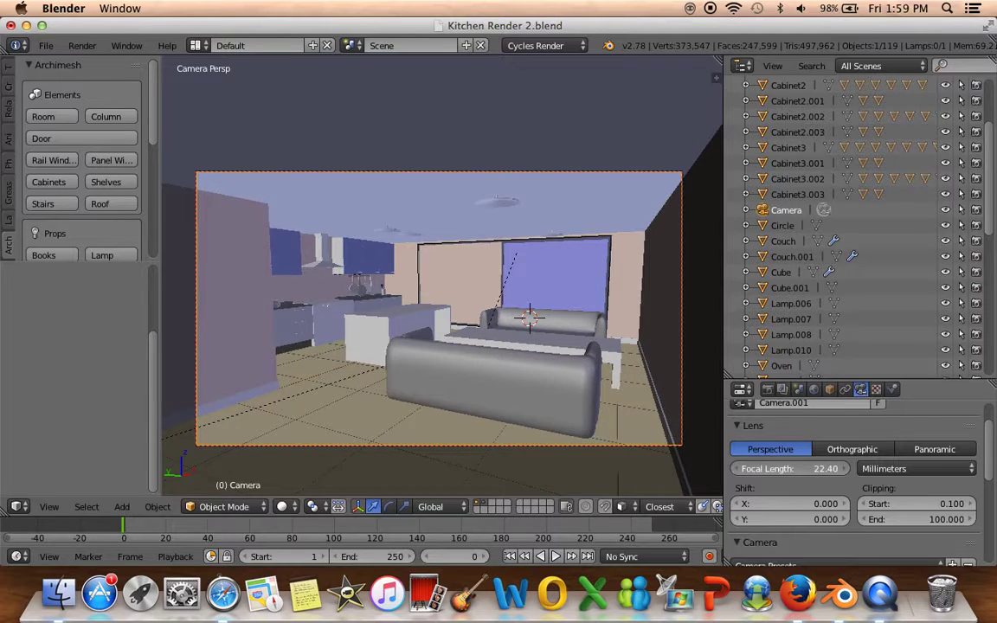
Raise the camera Focal Length to about 25.68 mm
scroll(582, 433, down, 1)
scroll(581, 439, down, 2)
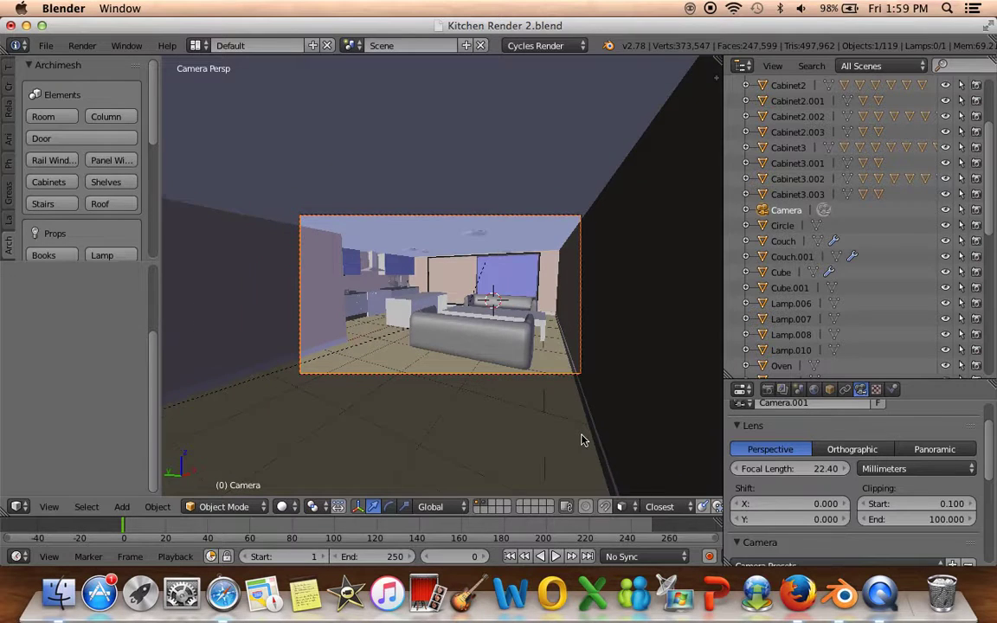
scroll(581, 439, up, 1)
scroll(582, 440, up, 1)
mouse_move(815, 475)
mouse_down()
mouse_move(853, 474)
mouse_move(846, 468)
mouse_up()
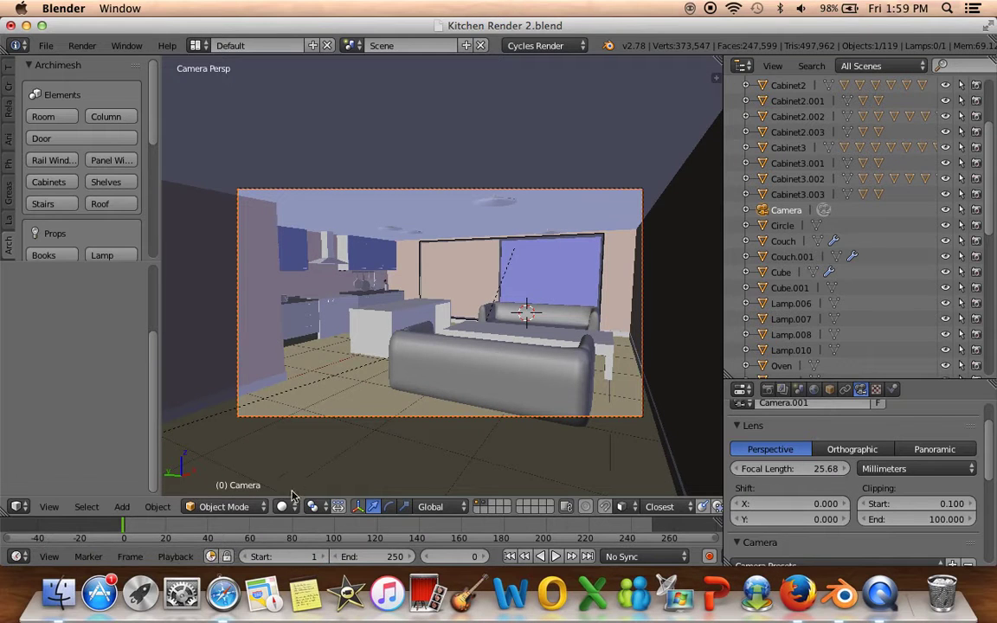
click(281, 507)
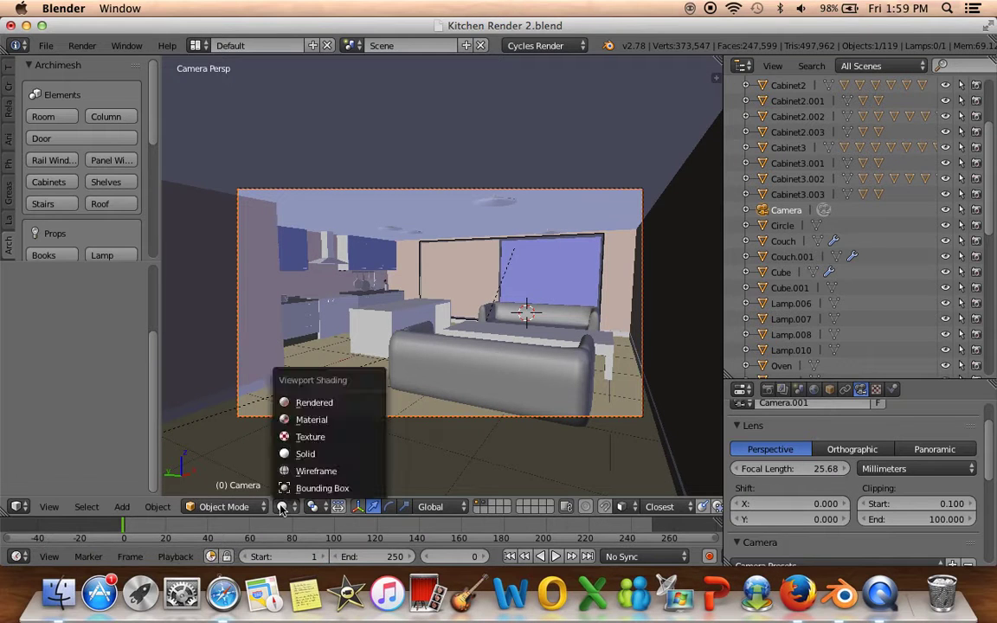
Try Orthographic and Panoramic lens types, undo, and return the camera to Perspective
click(832, 450)
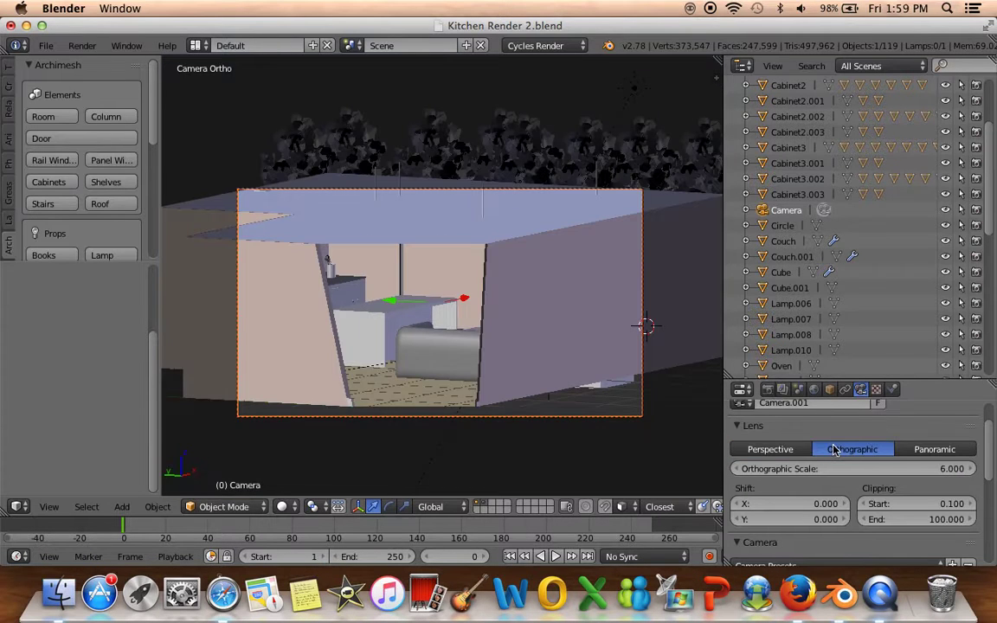
click(952, 449)
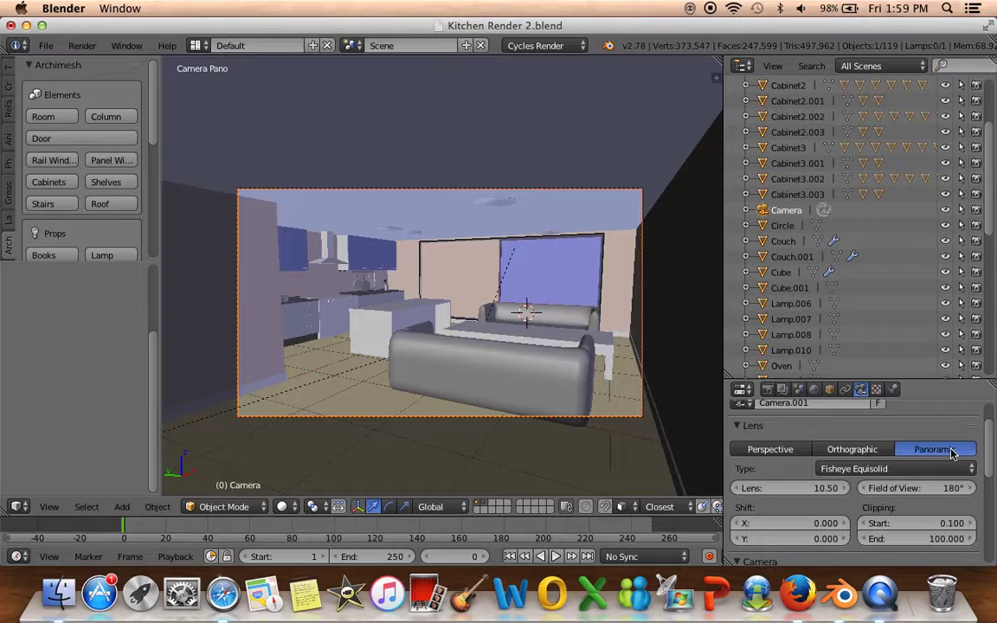
click(773, 452)
key(ctrl+z)
click(778, 451)
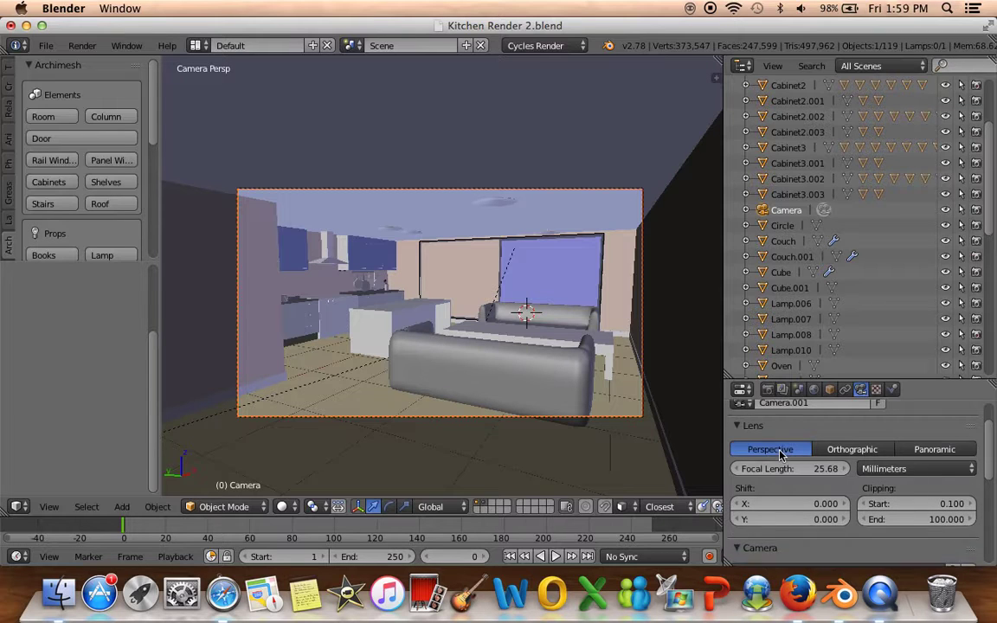
Set the lens to Panoramic, trying Equirectangular then Mirror Ball, and preview it rendered
click(935, 450)
click(900, 469)
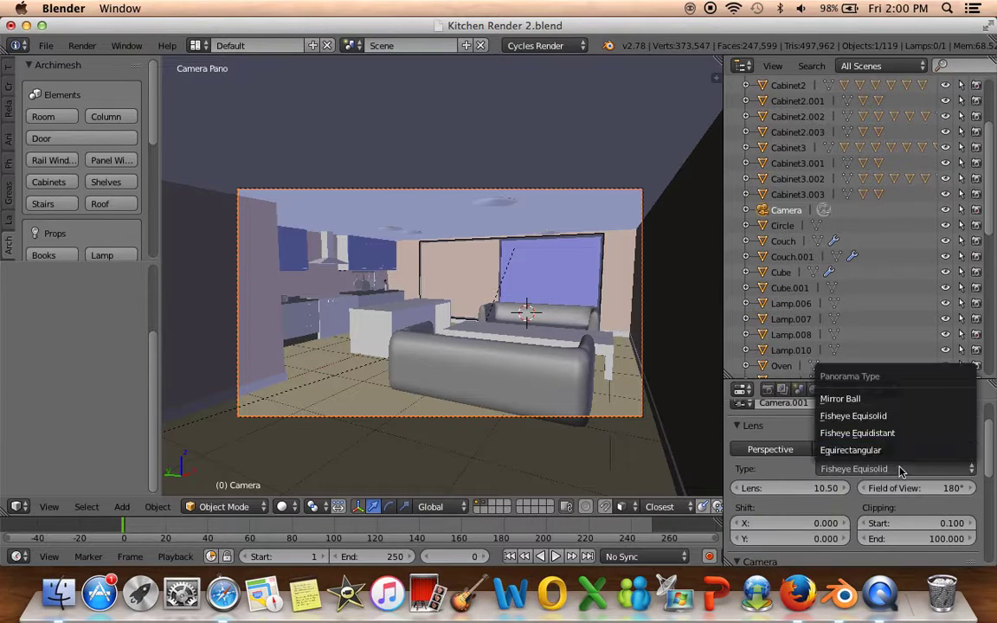
click(851, 450)
click(857, 470)
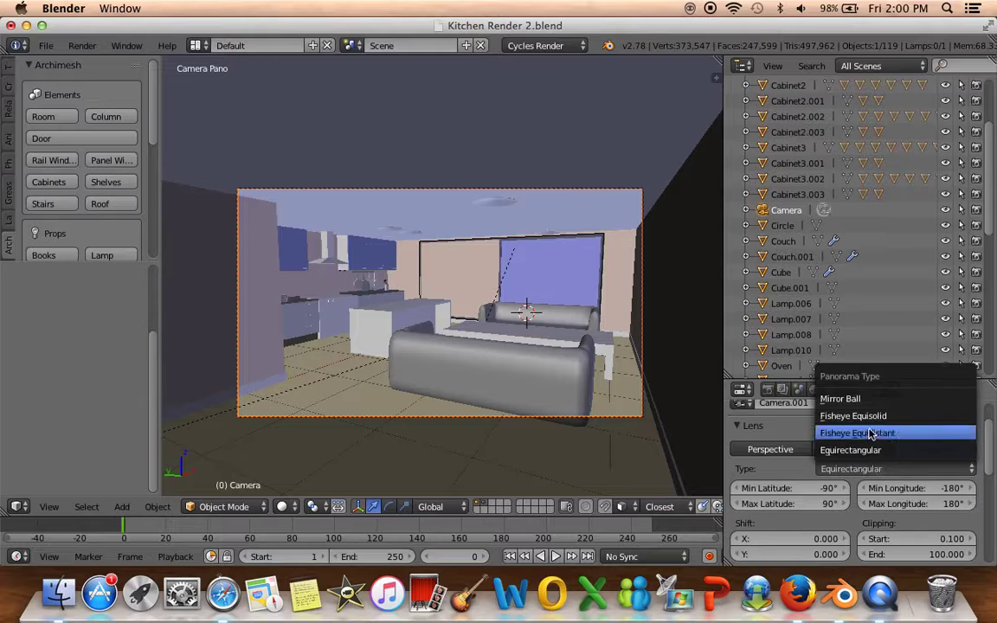
click(839, 399)
click(284, 506)
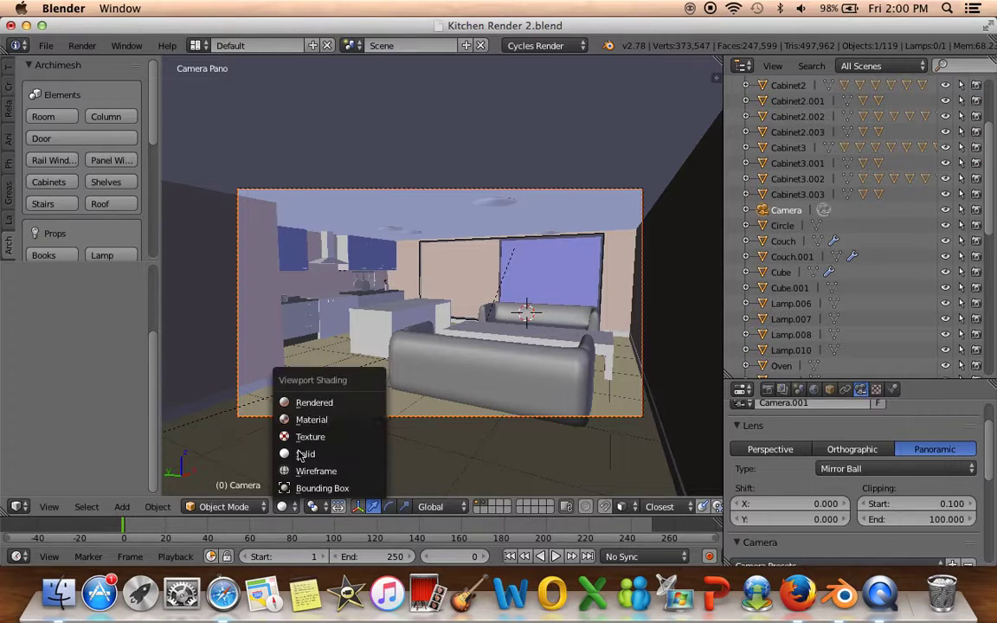
click(312, 403)
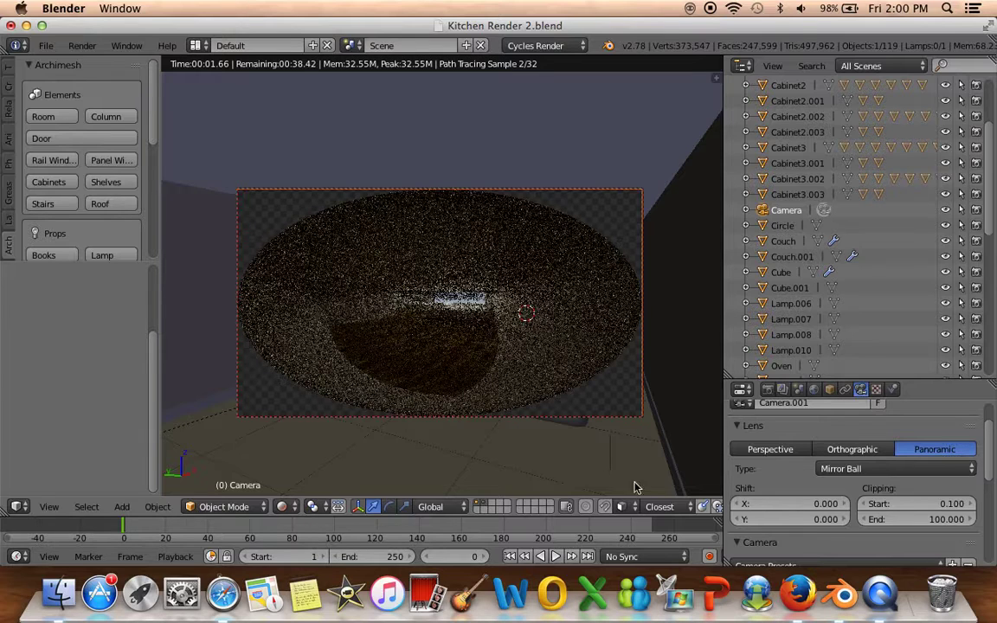
Try Fisheye Equidistant as the panorama type, then go back to Equirectangular
click(857, 469)
click(864, 450)
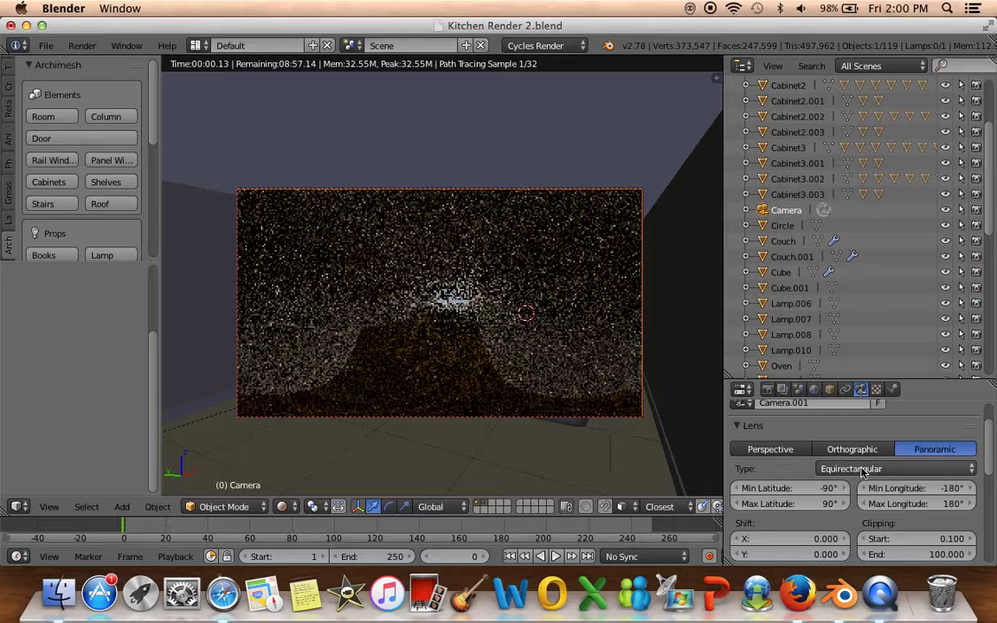
click(862, 469)
click(866, 434)
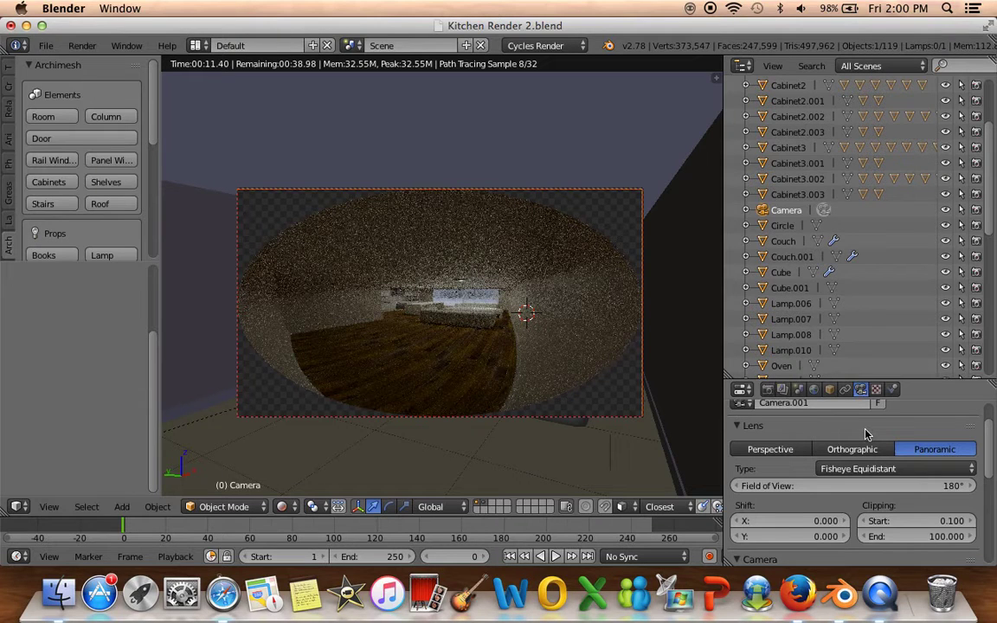
click(857, 468)
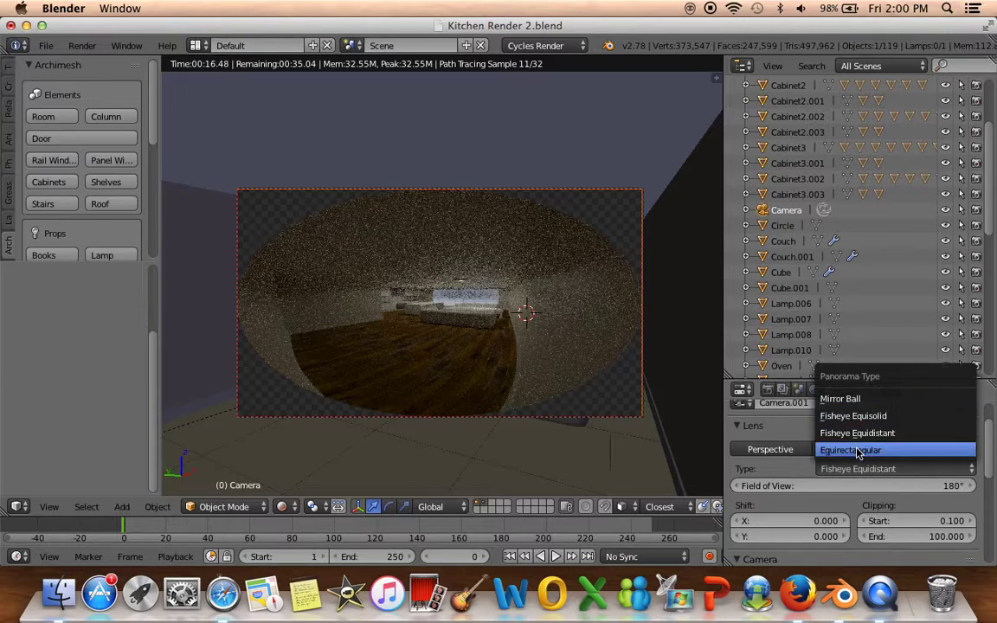
click(859, 451)
Set the camera lens back to Perspective, switch to Solid shading and select the room walls
click(771, 450)
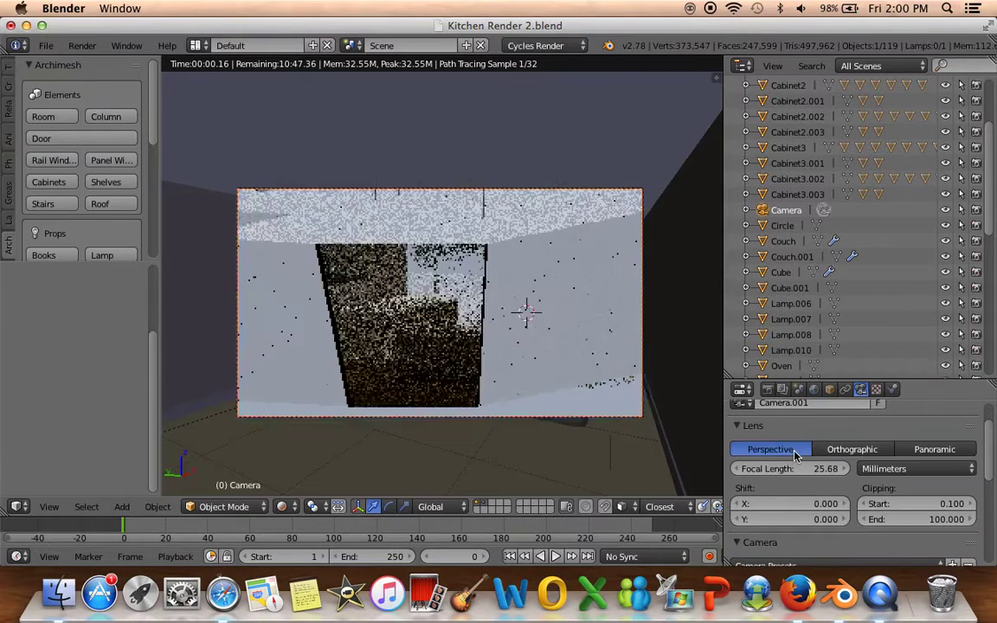
click(284, 506)
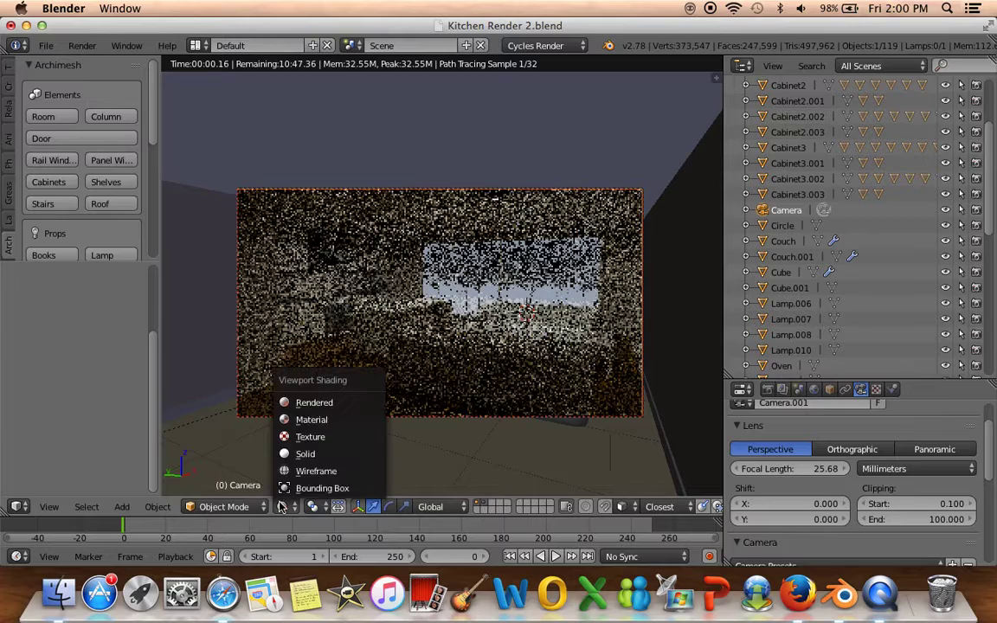
click(301, 454)
mouse_move(314, 425)
middle_down()
mouse_move(416, 416)
mouse_move(503, 443)
mouse_move(327, 448)
mouse_move(289, 407)
mouse_move(401, 417)
mouse_move(371, 416)
mouse_move(312, 339)
mouse_move(336, 330)
middle_up()
right_click(336, 330)
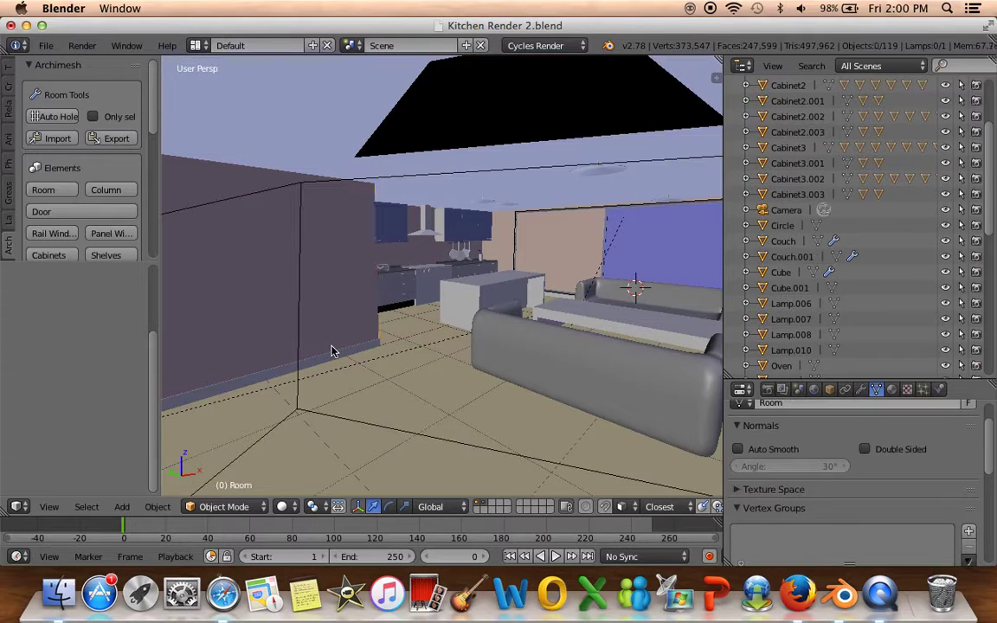
Add an Archimesh door to the room, then delete it
key(shift+a)
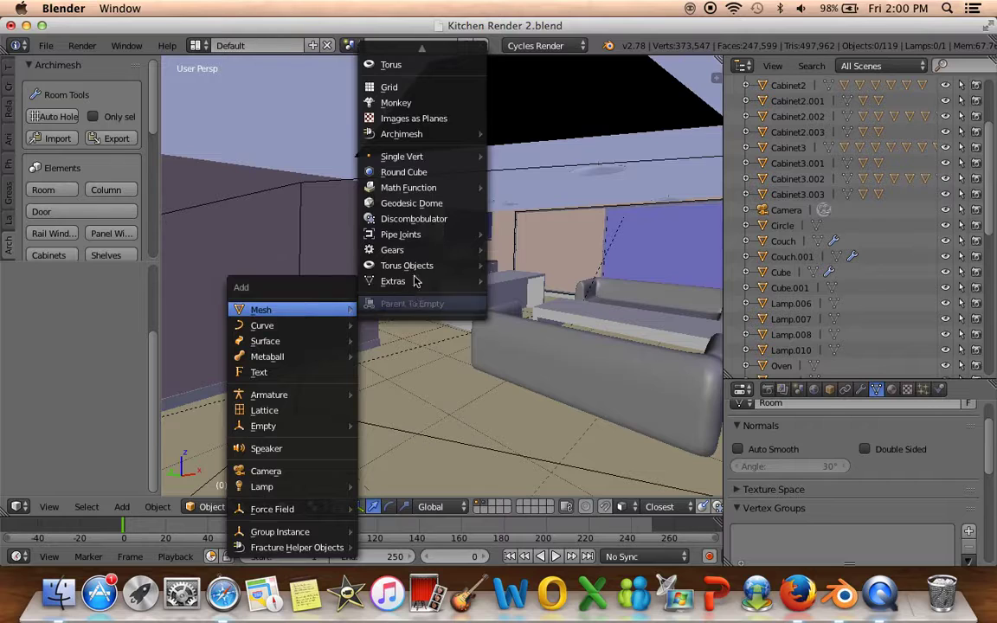
mouse_move(402, 134)
click(565, 150)
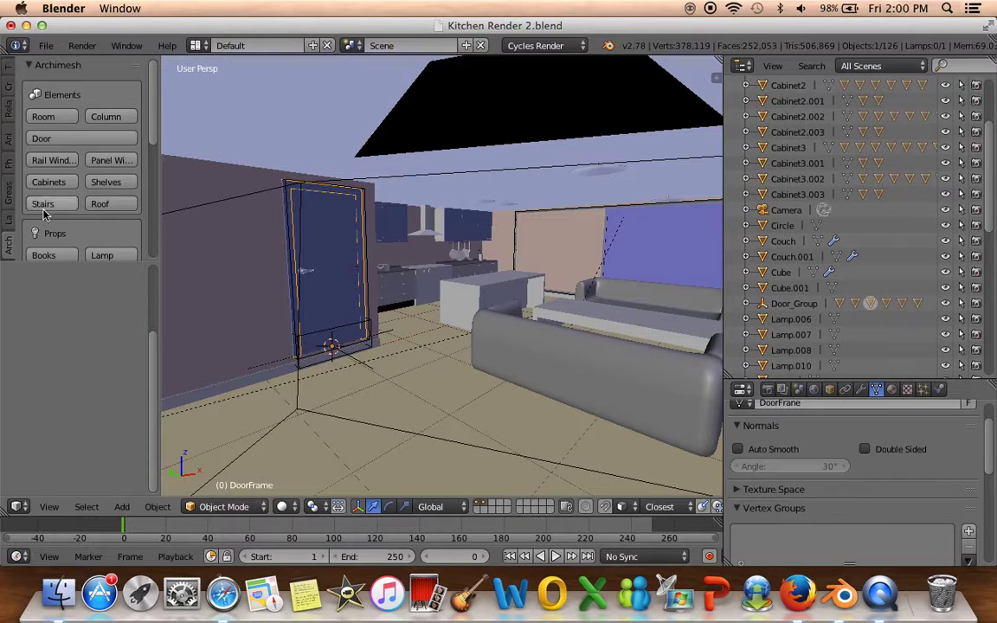
middle_drag(344, 340, 418, 313)
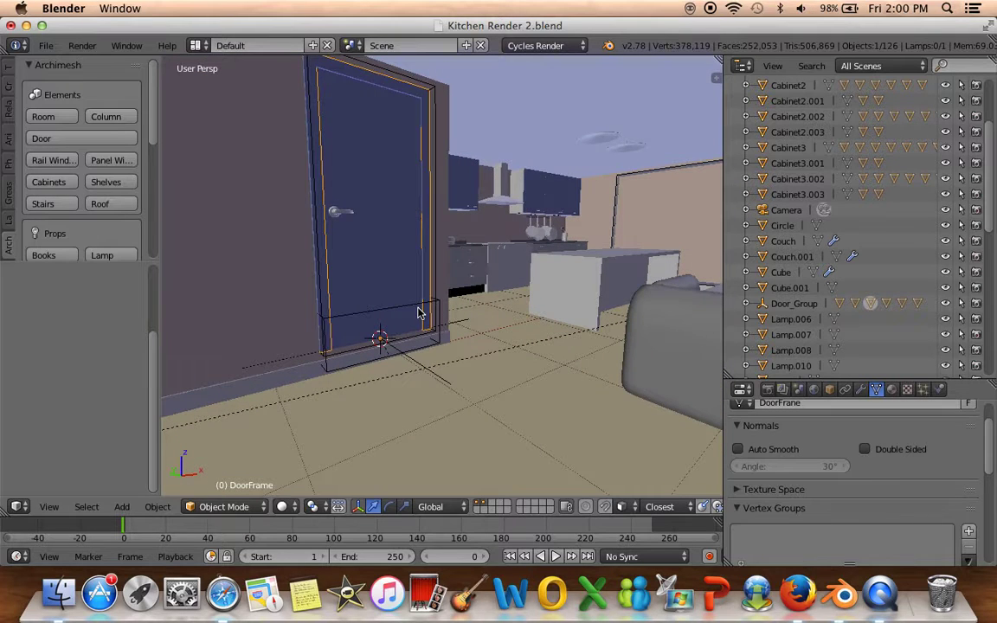
key(Delete)
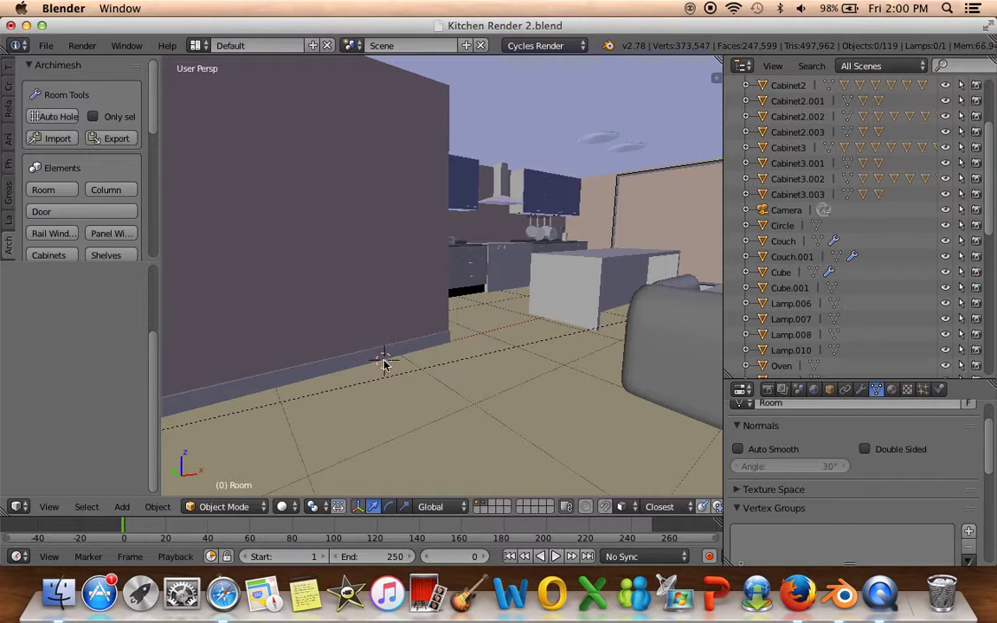
Add the Archimesh door again and view it along the wall
key(shift+a)
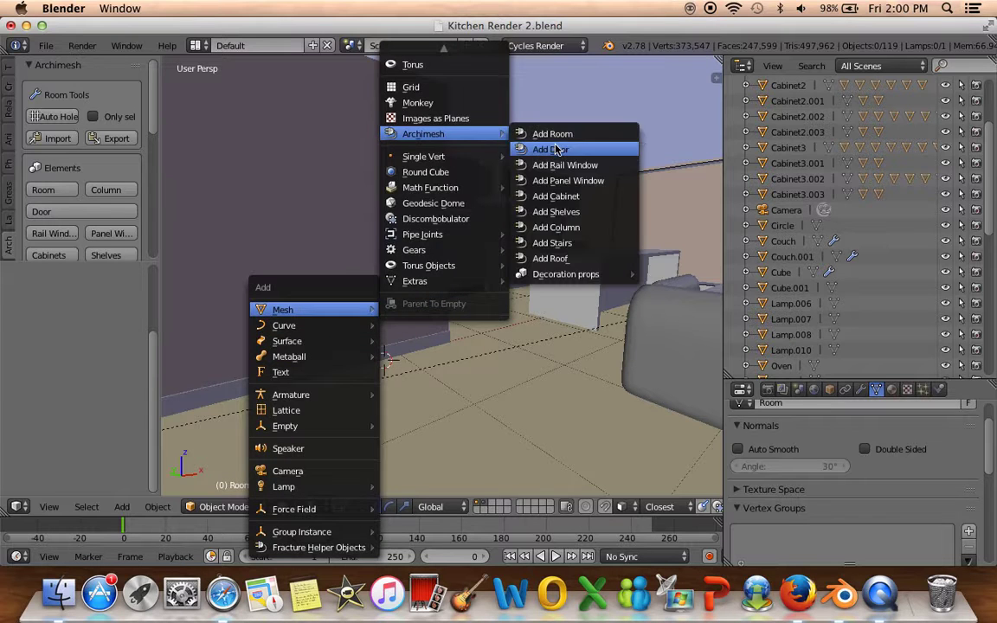
click(589, 152)
mouse_move(397, 313)
middle_down()
mouse_move(479, 334)
mouse_move(425, 326)
middle_up()
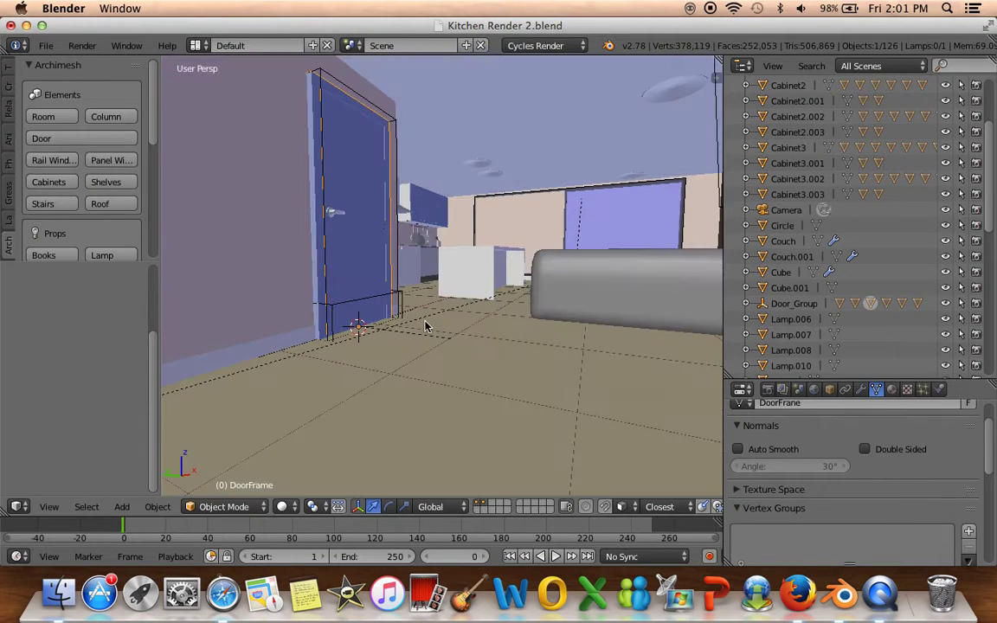
scroll(115, 225, down, 2)
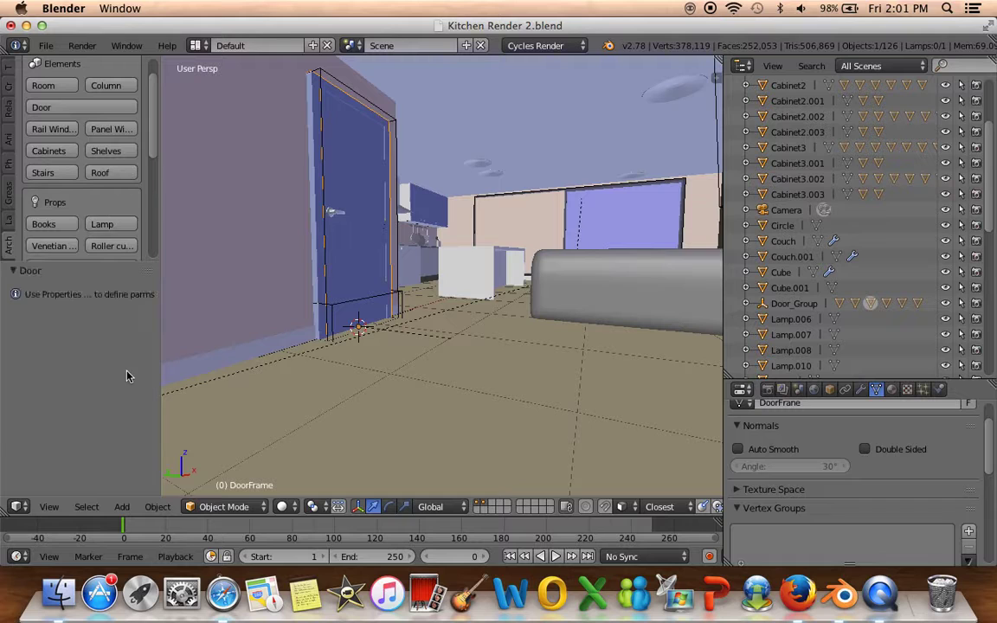
Show the door settings in the sidebar and try Left open and Both sides open
key(n)
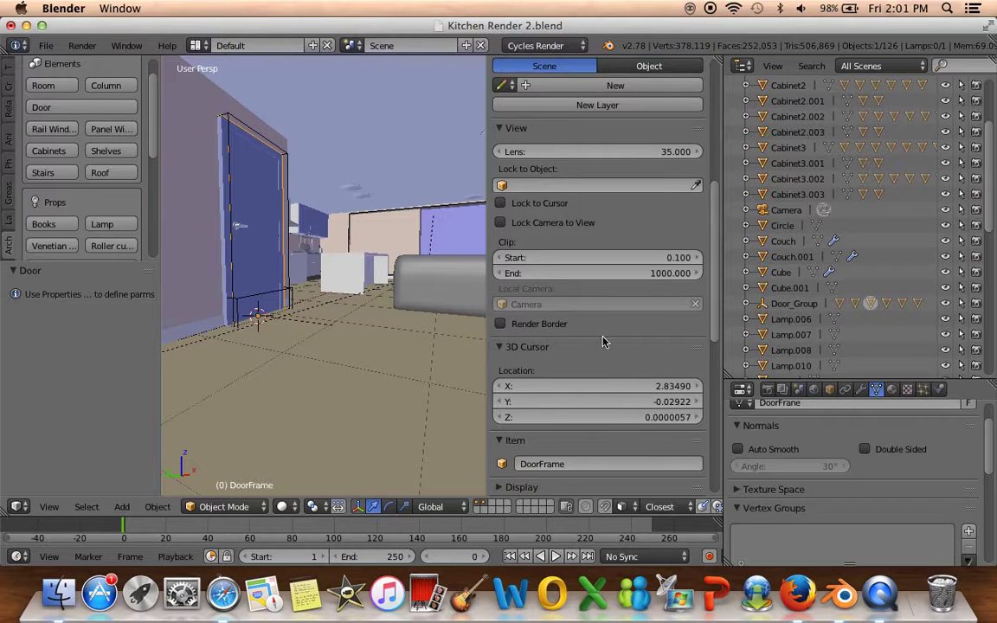
scroll(604, 340, down, 7)
scroll(588, 342, down, 4)
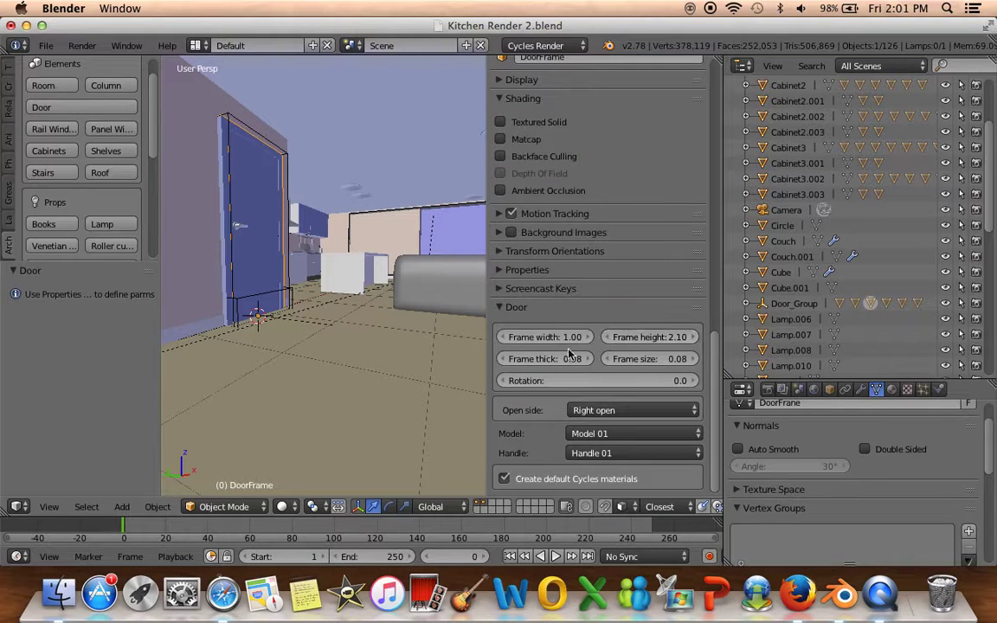
click(597, 411)
click(594, 375)
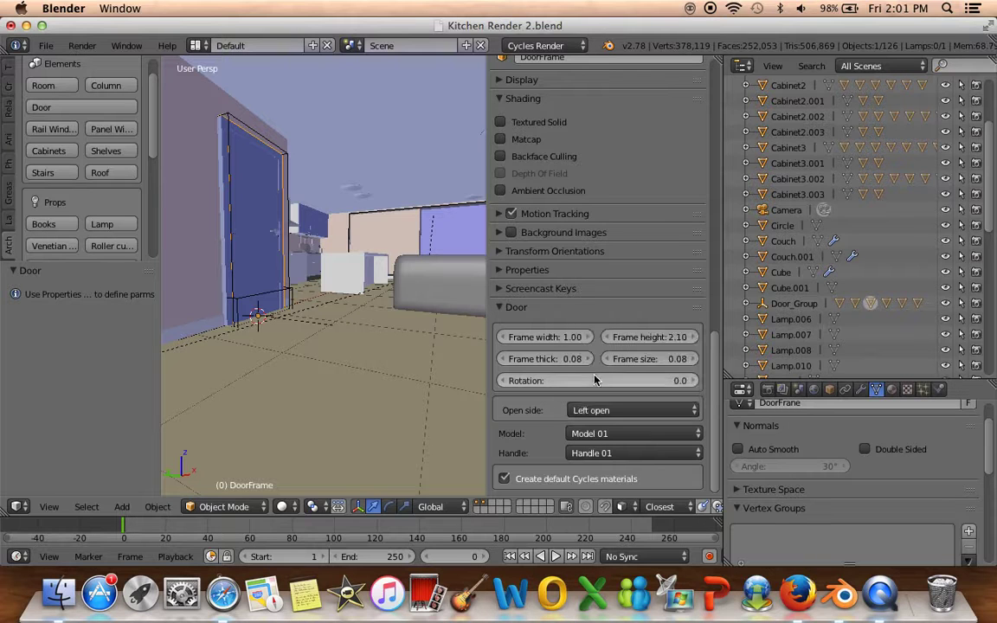
click(585, 410)
click(603, 359)
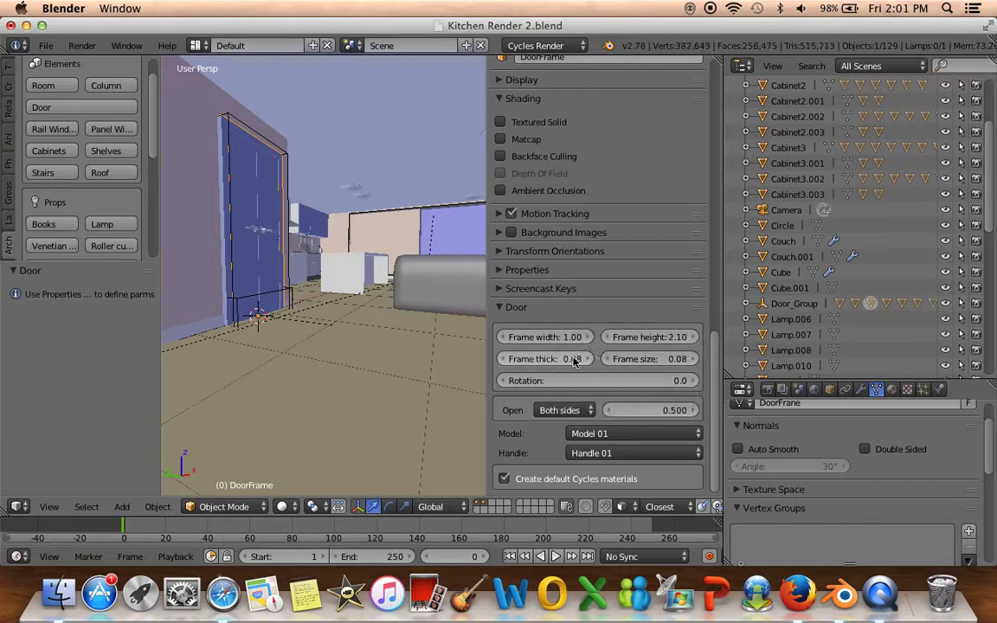
Compare Right and Left open, leaving the door set to Right open
click(589, 413)
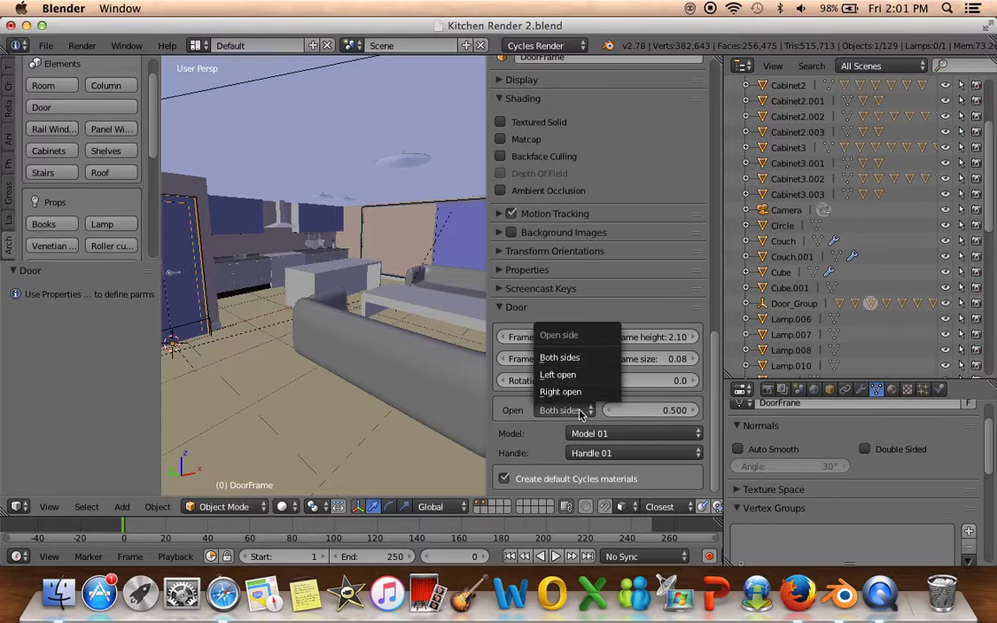
click(598, 392)
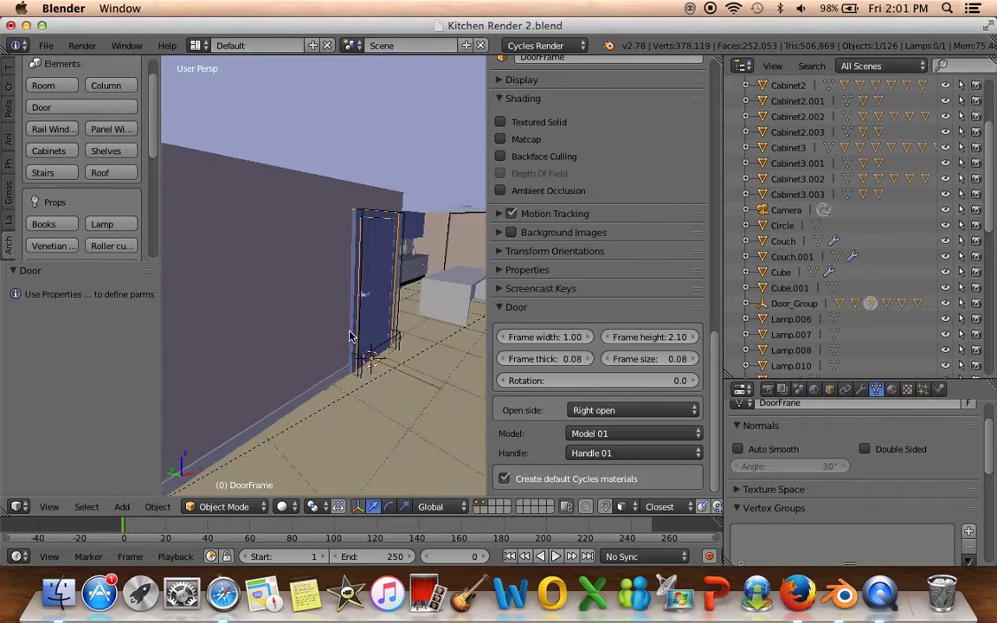
click(593, 410)
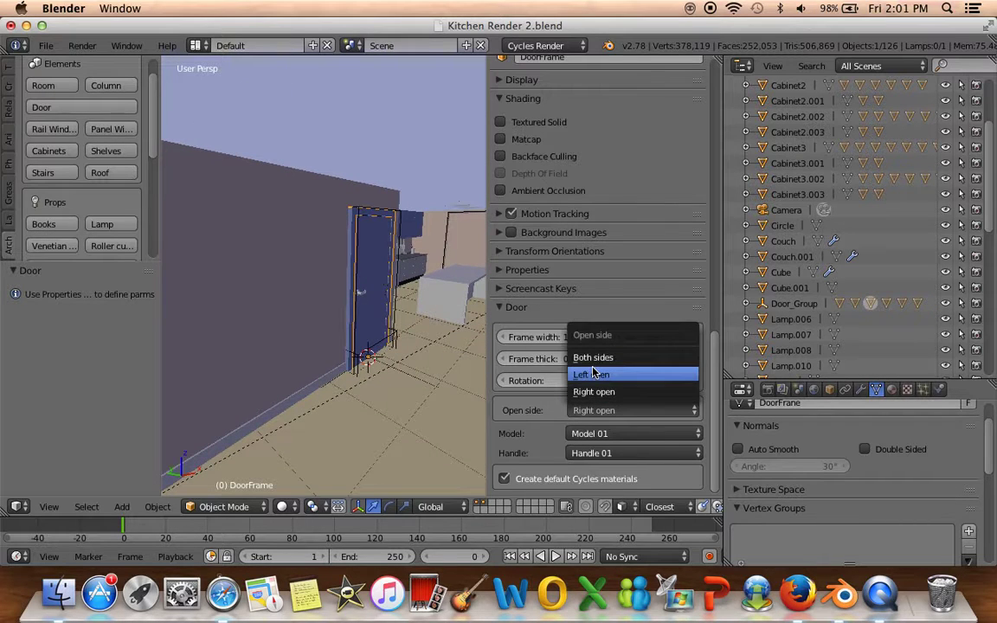
click(593, 374)
click(584, 410)
click(594, 391)
Turn off the door's Create default Cycles materials option
mouse_move(305, 371)
middle_down()
mouse_move(278, 356)
mouse_move(327, 349)
mouse_move(318, 354)
mouse_move(329, 363)
middle_up()
scroll(353, 355, up, 3)
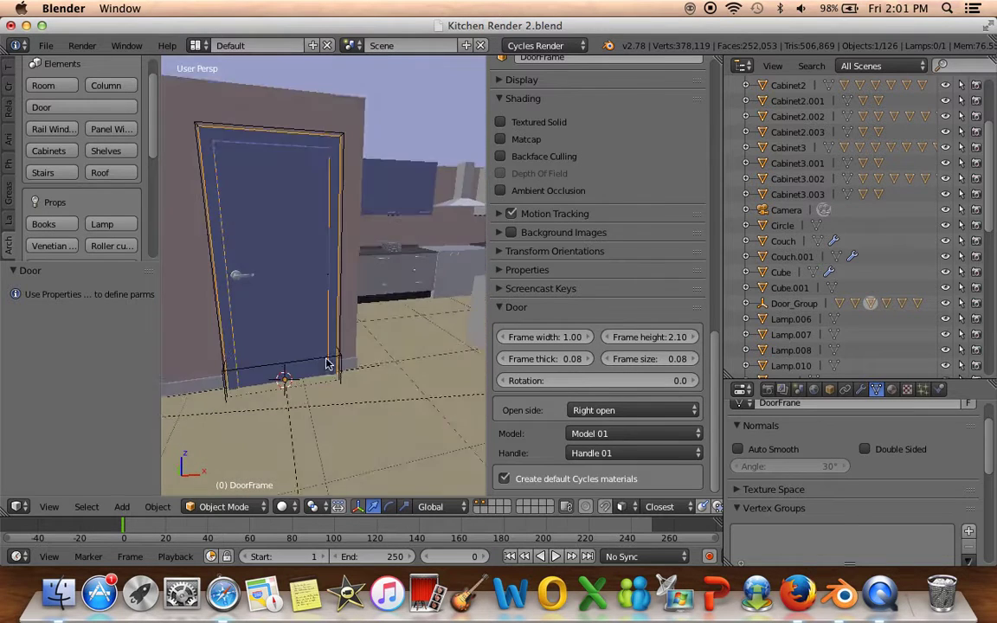
click(530, 478)
middle_drag(305, 390, 356, 378)
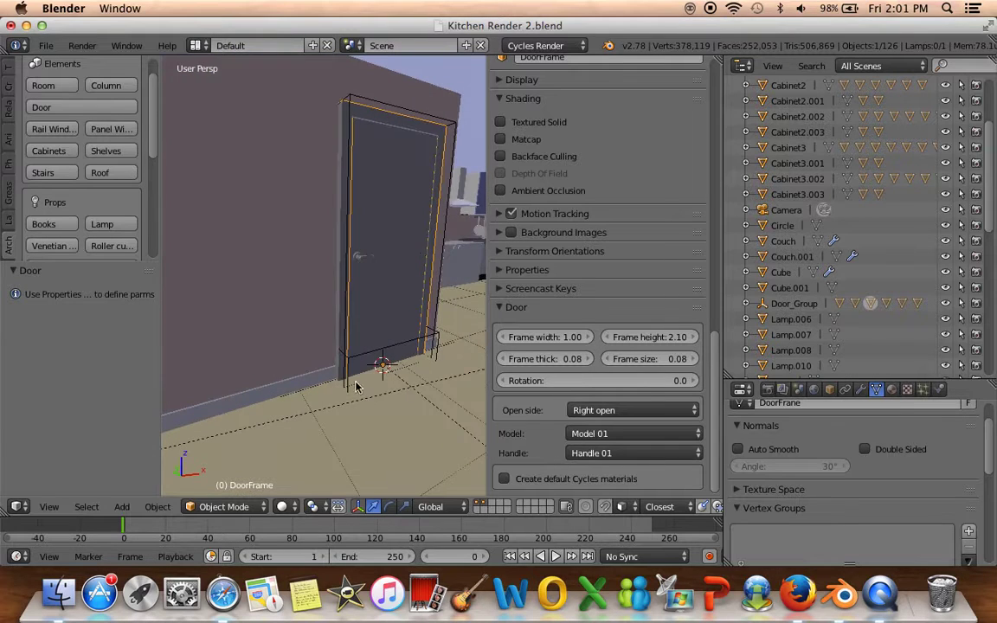
Re-enable default Cycles materials and try Handles 02, 04 and 03, ending on Handle 01
click(516, 479)
click(583, 453)
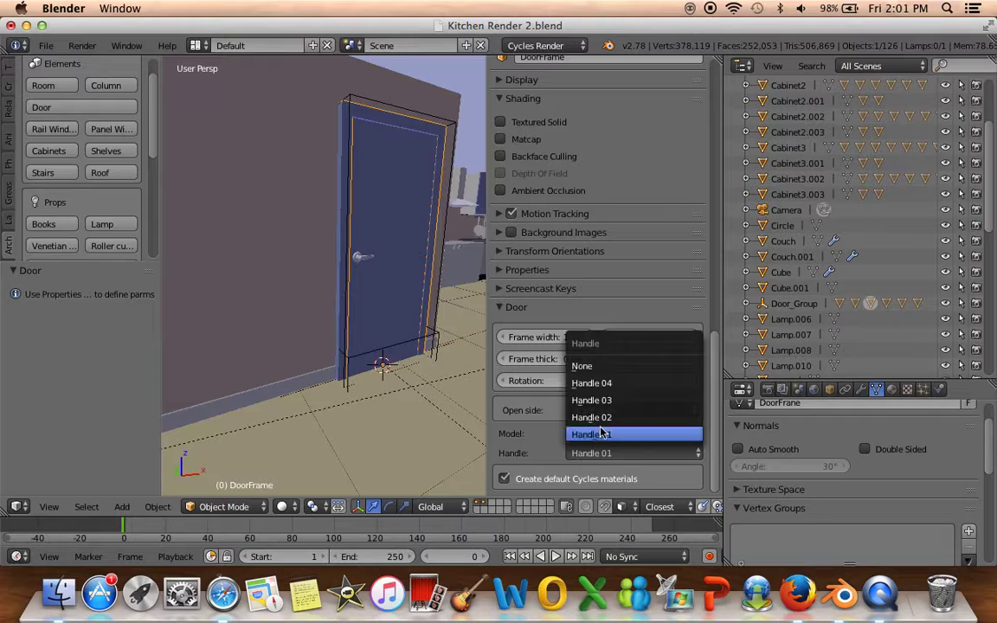
click(594, 418)
click(606, 453)
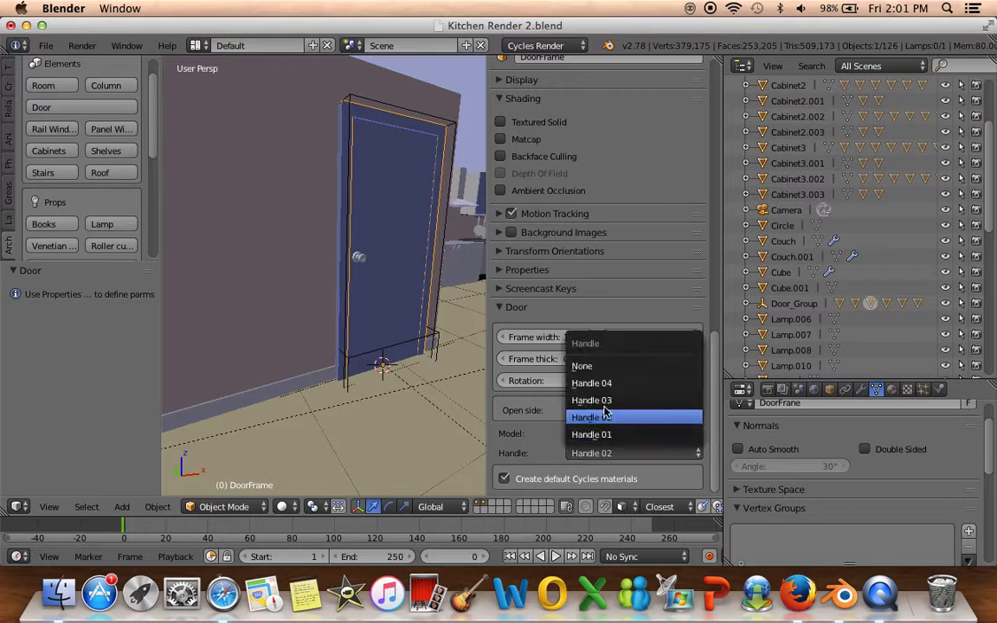
click(592, 382)
click(604, 453)
click(601, 401)
click(605, 453)
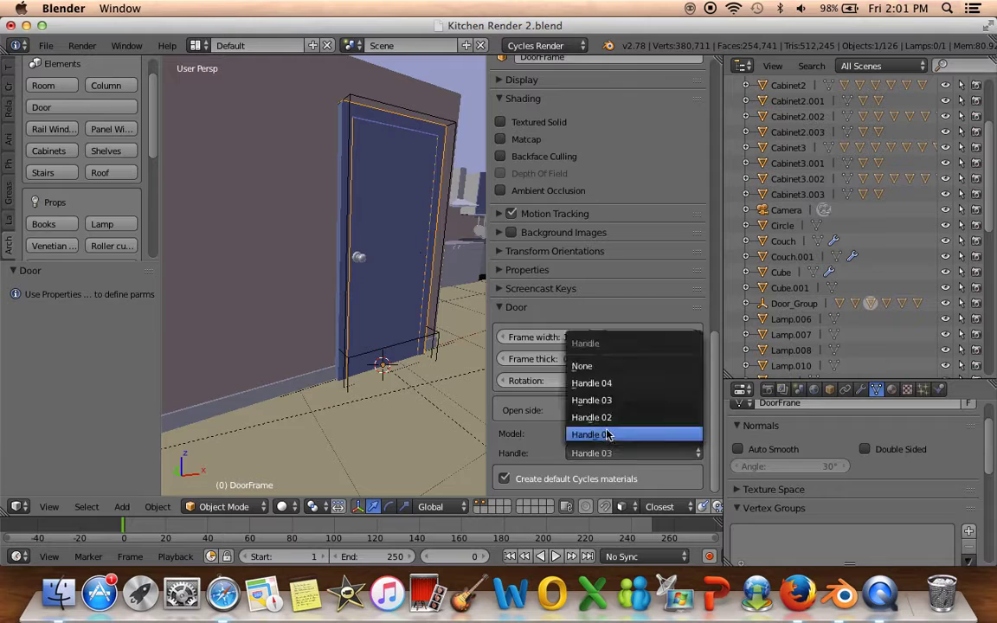
click(599, 434)
Try door Models 06, 05 and 04, then settle on Model 03
click(596, 432)
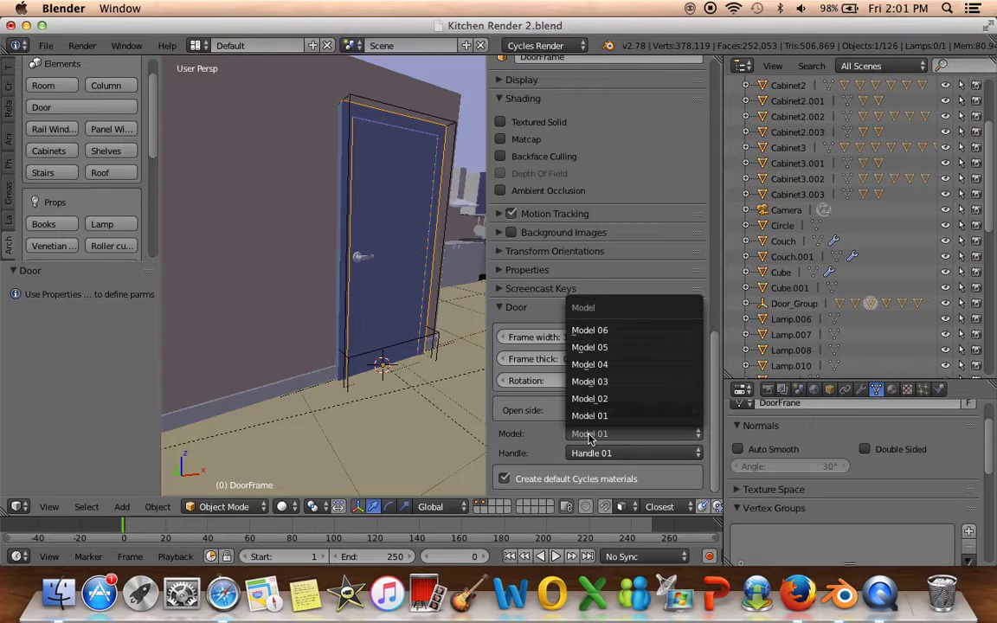
click(590, 327)
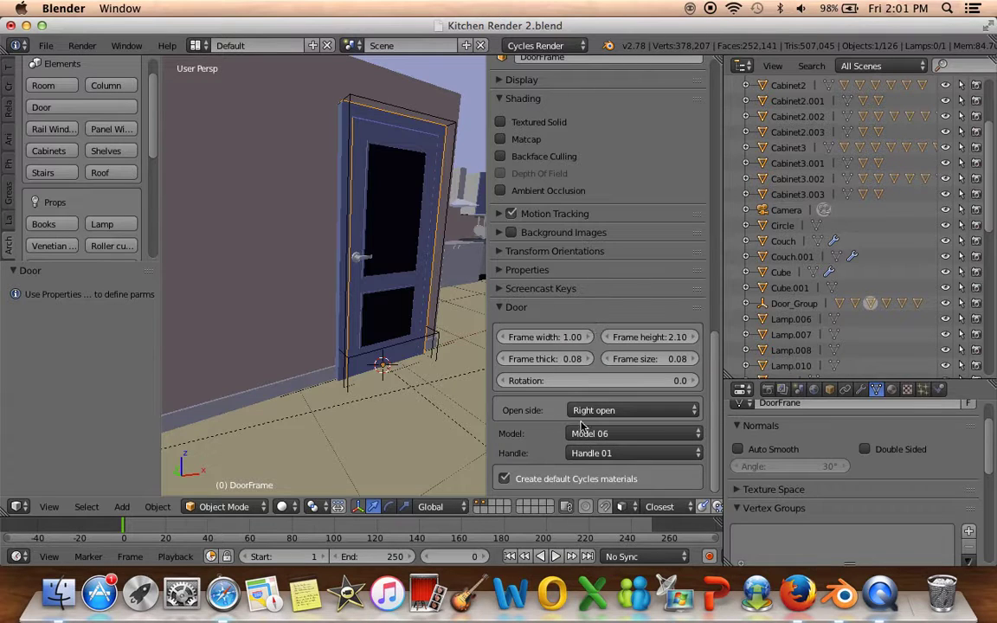
click(606, 434)
click(606, 348)
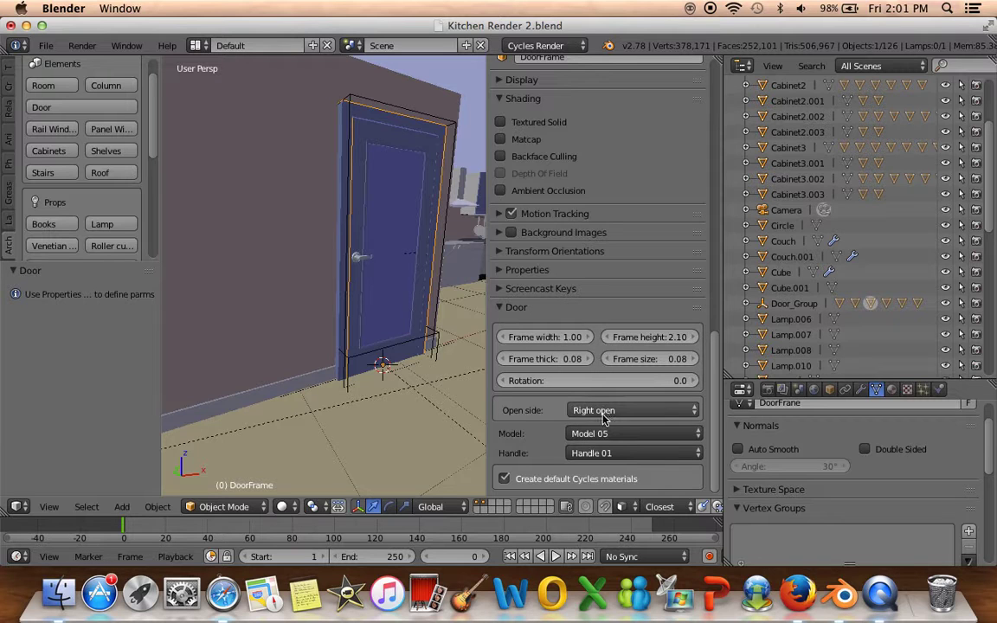
click(606, 434)
click(610, 364)
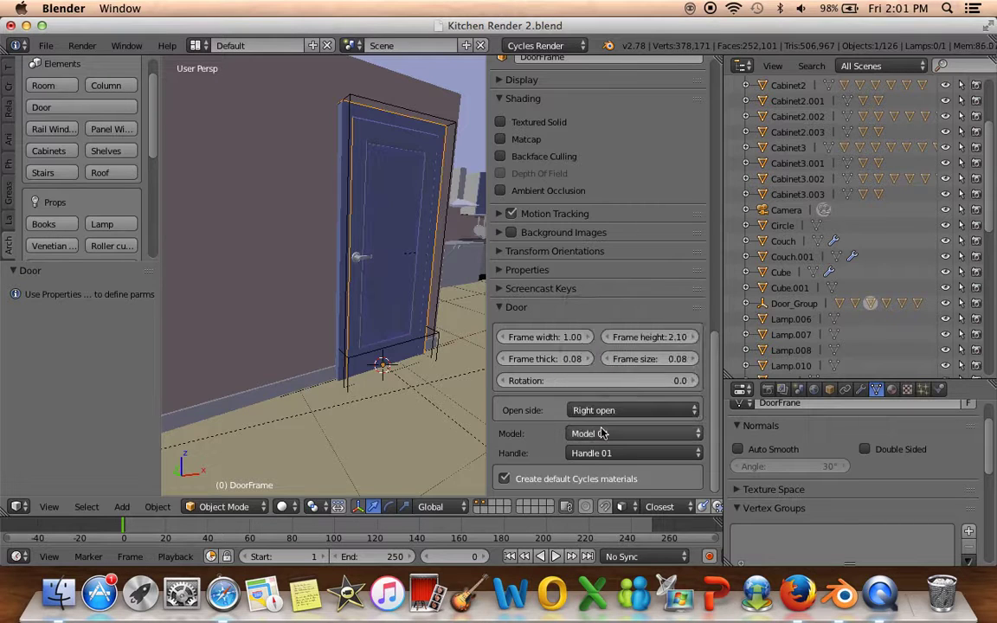
click(545, 434)
click(595, 382)
Compare the door with Model 02, then return it to Model 03
middle_drag(381, 364, 412, 338)
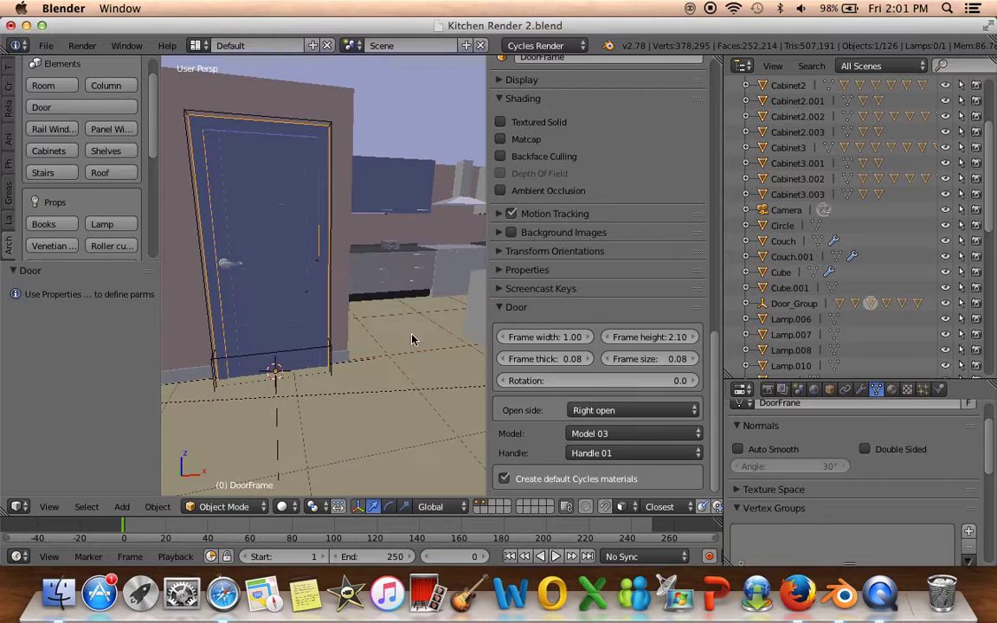
click(610, 433)
click(608, 400)
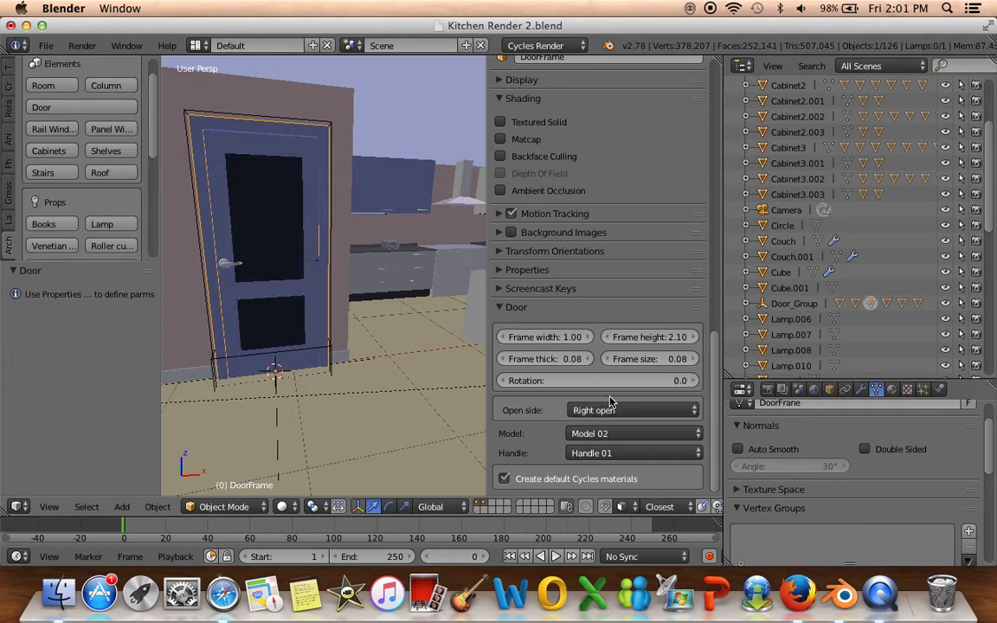
click(610, 434)
click(604, 382)
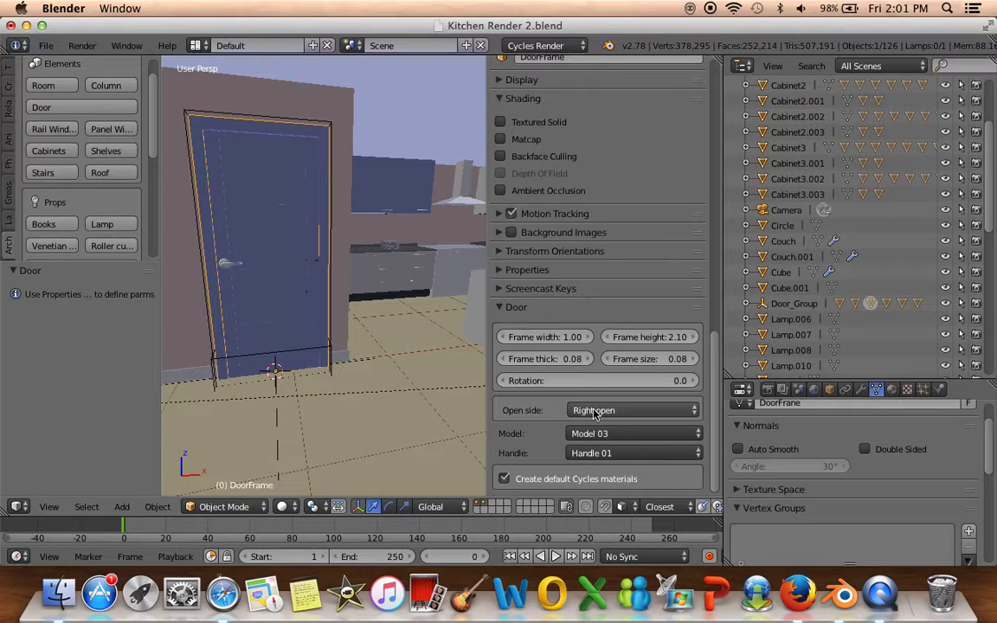
mouse_move(292, 400)
middle_down()
mouse_move(424, 386)
mouse_move(418, 374)
middle_up()
Select CTRL_Baseboard and move it
right_click(473, 376)
key(g)
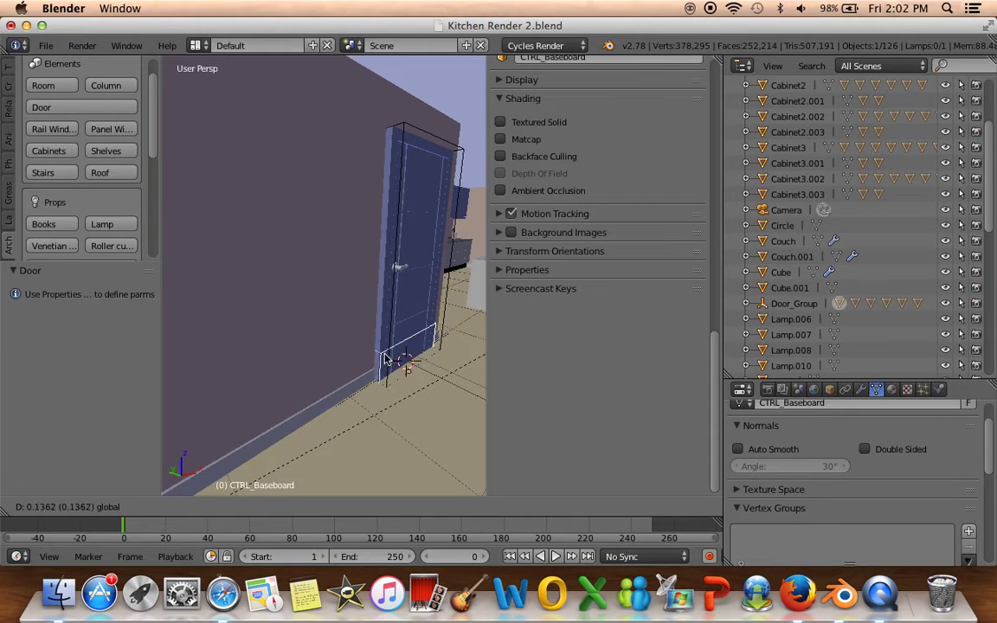
click(387, 358)
Select the door, DoorFrame and baseboard cutter and move them along Y into the wall
right_click(388, 391)
right_click(387, 389)
shift+right_click(393, 334)
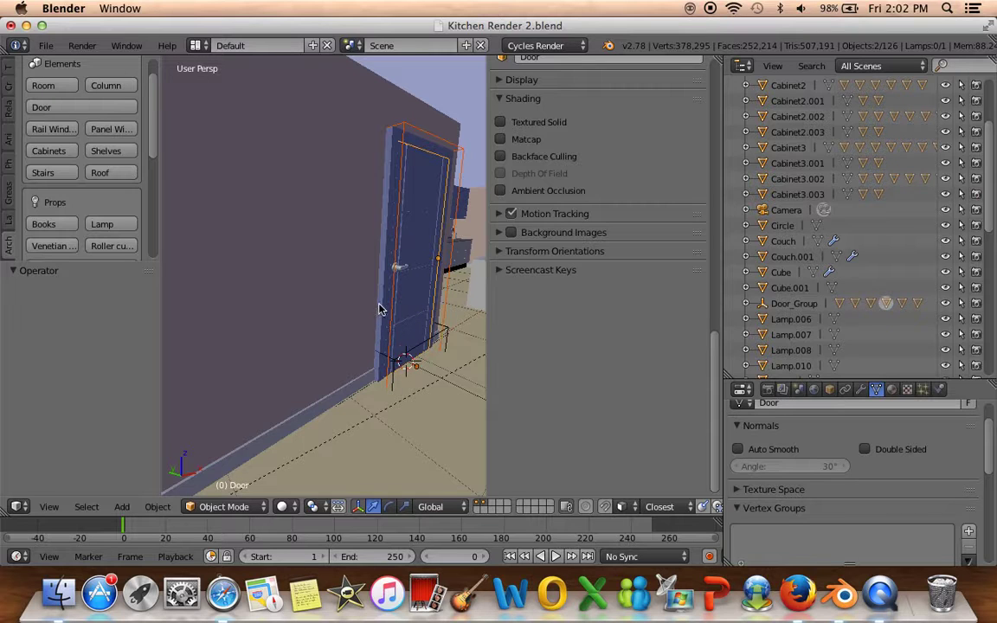
shift+right_click(384, 309)
shift+right_click(445, 339)
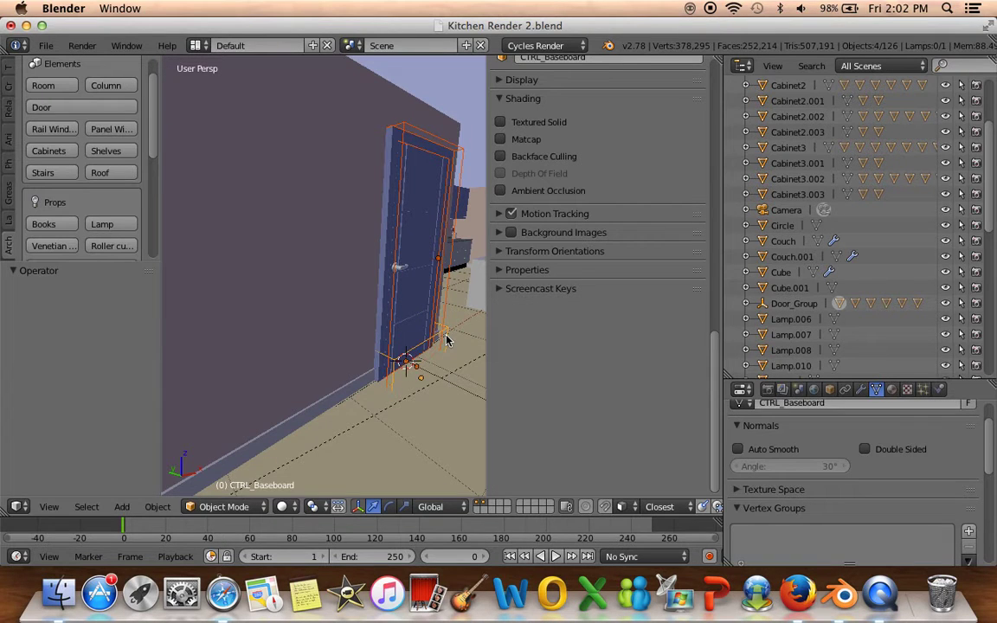
middle_drag(389, 373, 301, 368)
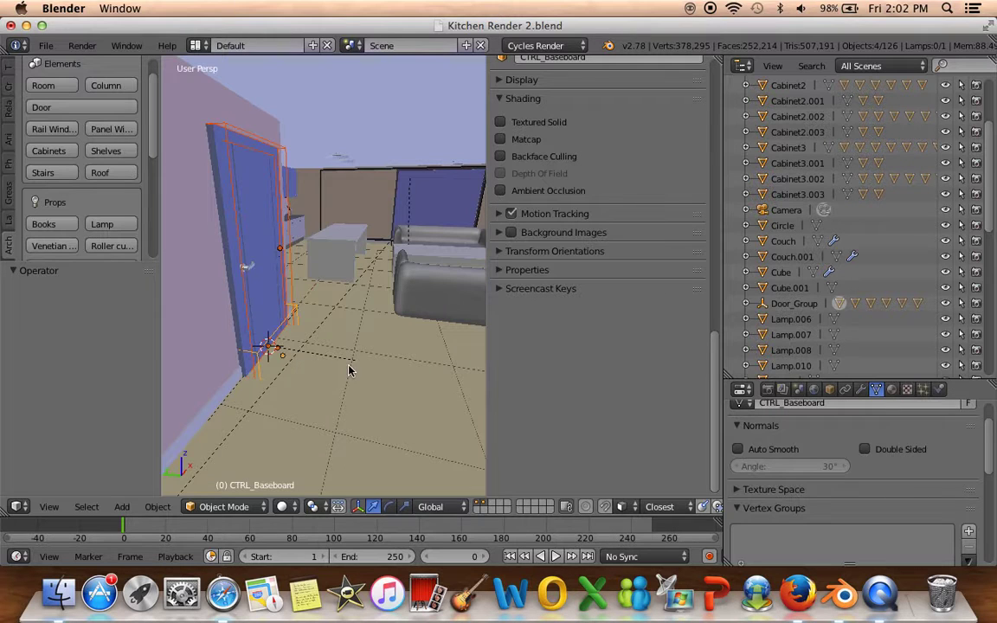
key(g)
key(y)
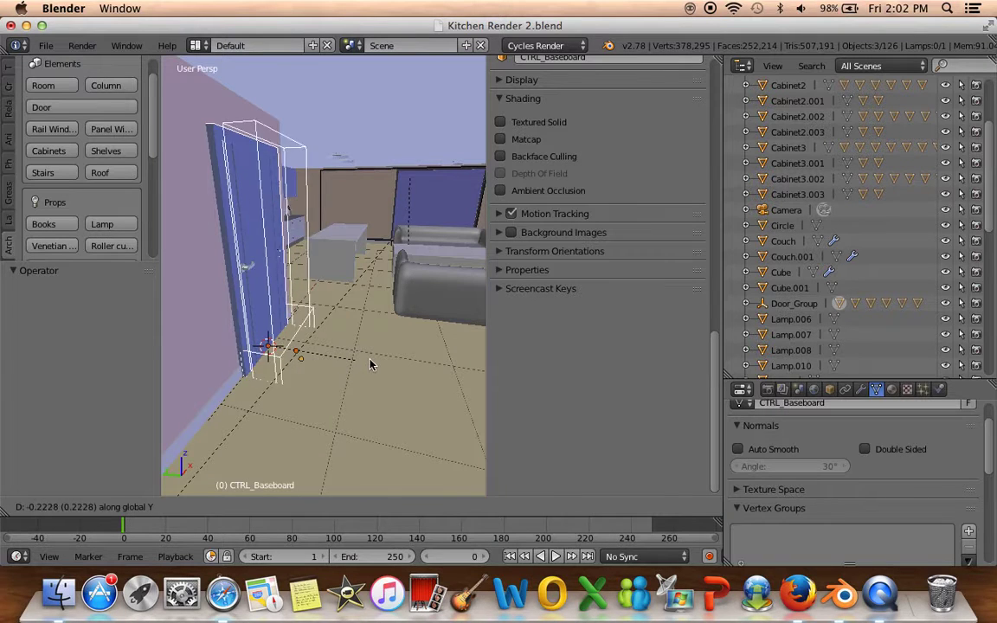
click(334, 329)
Select the hole cutter CTRL_Hole.001 and move it to match the door
shift+right_click(289, 324)
right_click(268, 226)
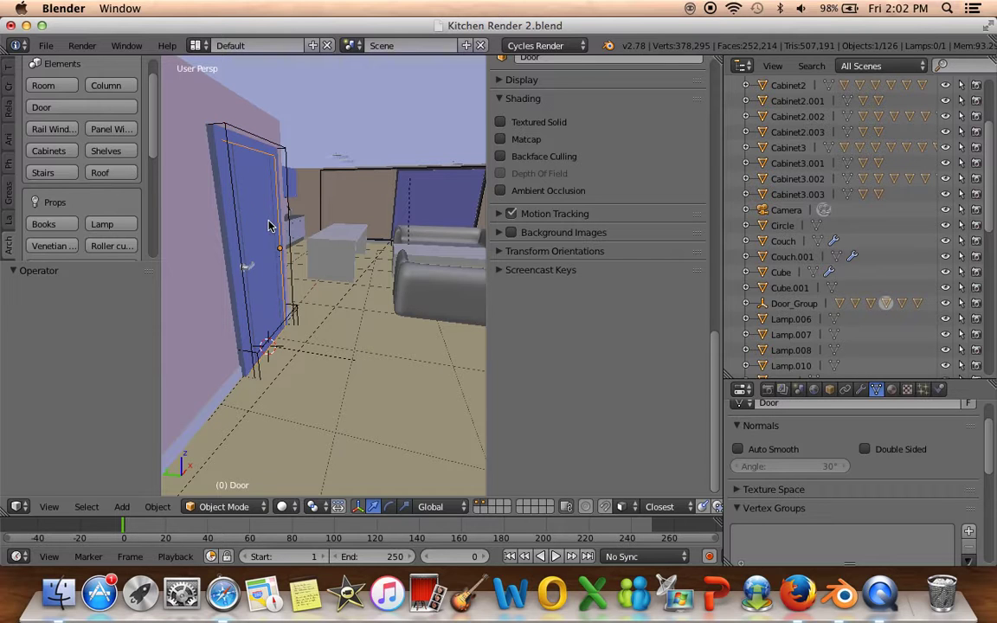
middle_drag(317, 353, 332, 352)
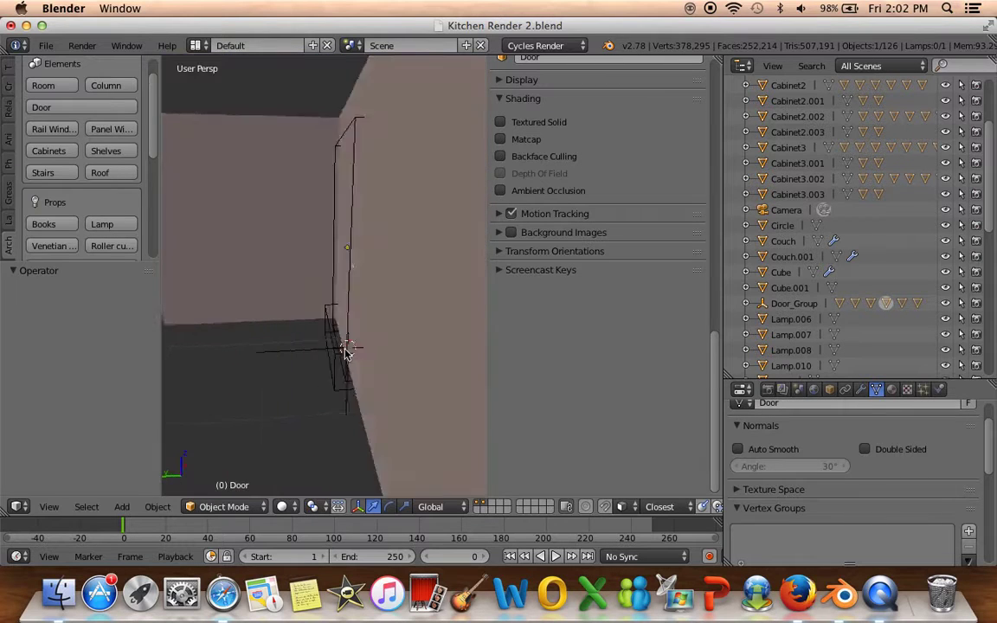
right_click(318, 202)
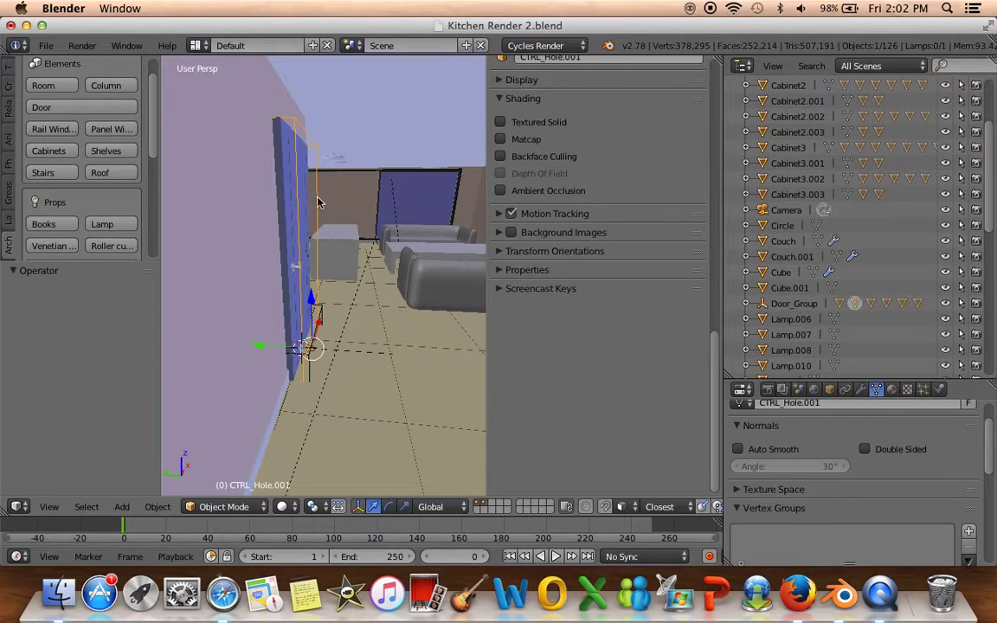
key(g)
click(244, 350)
Select the room and then the baseboard to check the wall
middle_drag(303, 350, 322, 359)
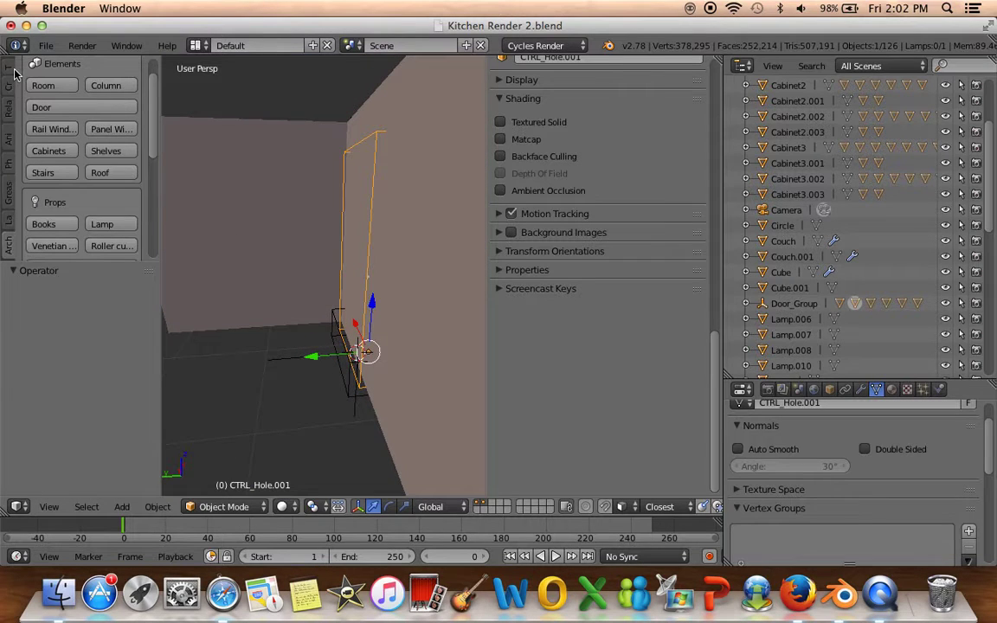
scroll(56, 101, up, 2)
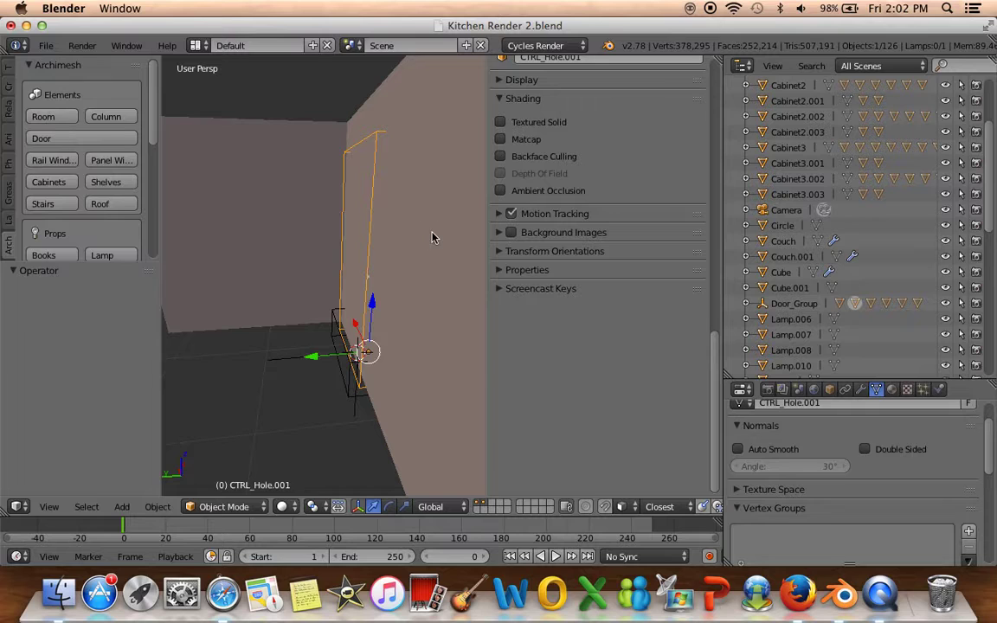
right_click(356, 346)
right_click(367, 284)
scroll(351, 196, up, 3)
scroll(295, 189, up, 5)
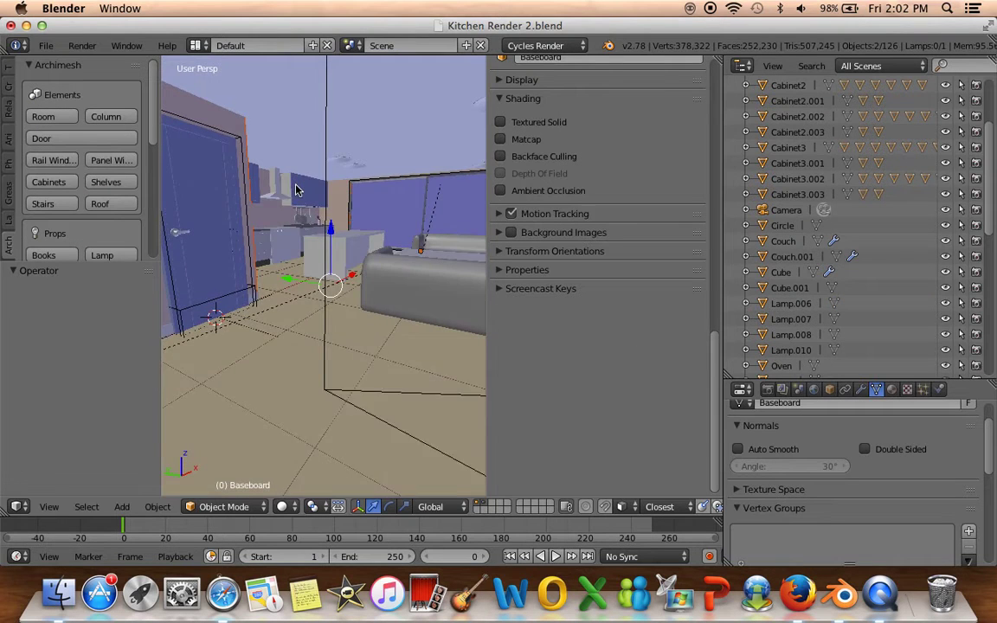
Nudge the CTRL_Baseboard and CTRL_Hole.001 cutters, then undo the hole cutter's move
key(a)
scroll(314, 208, down, 2)
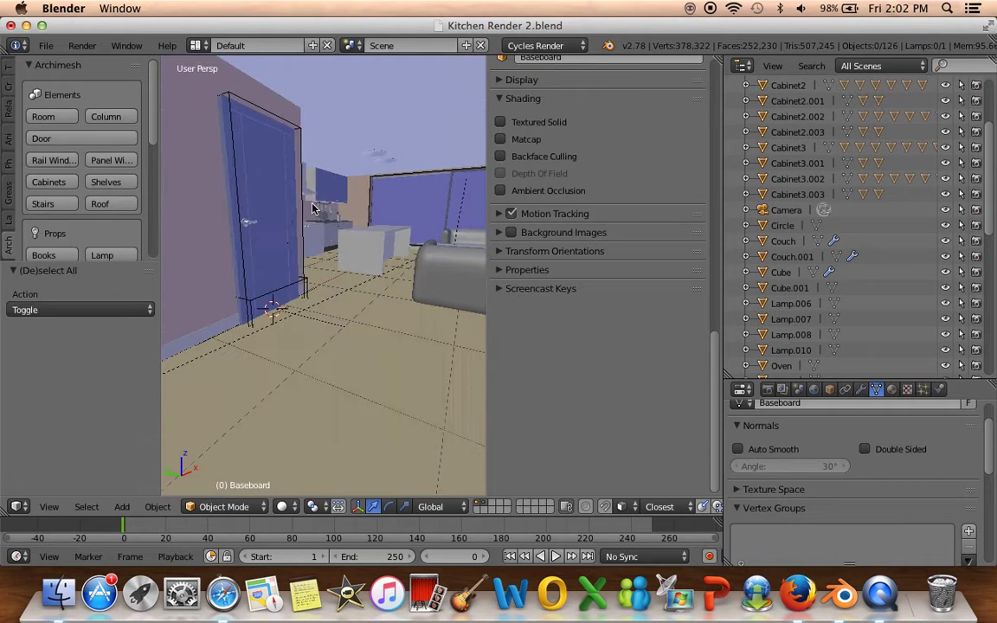
right_click(248, 306)
drag(245, 312, 235, 308)
right_click(245, 290)
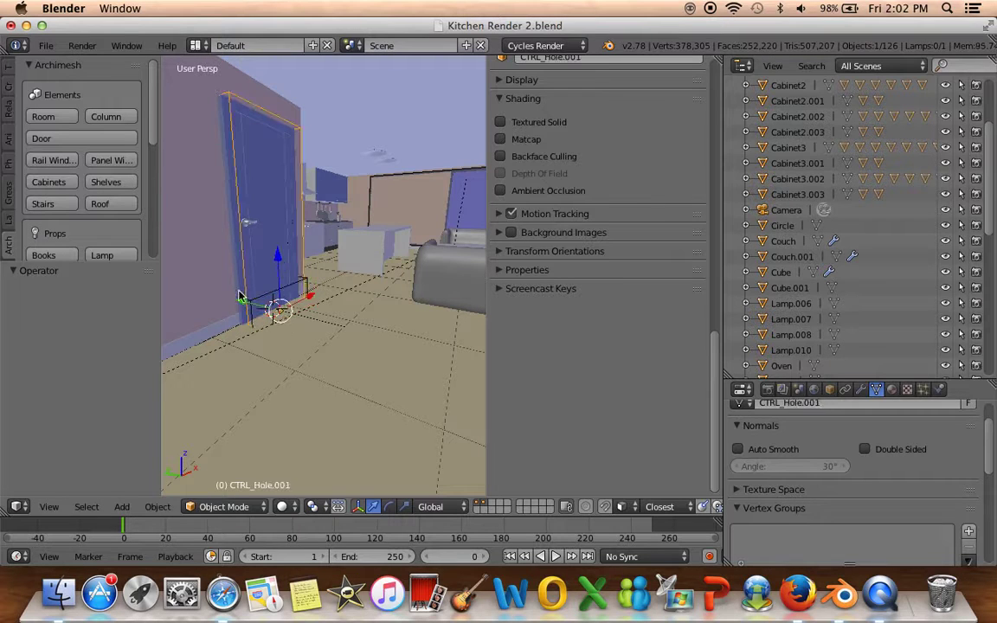
mouse_move(243, 305)
mouse_down()
mouse_move(223, 308)
mouse_move(238, 309)
mouse_up()
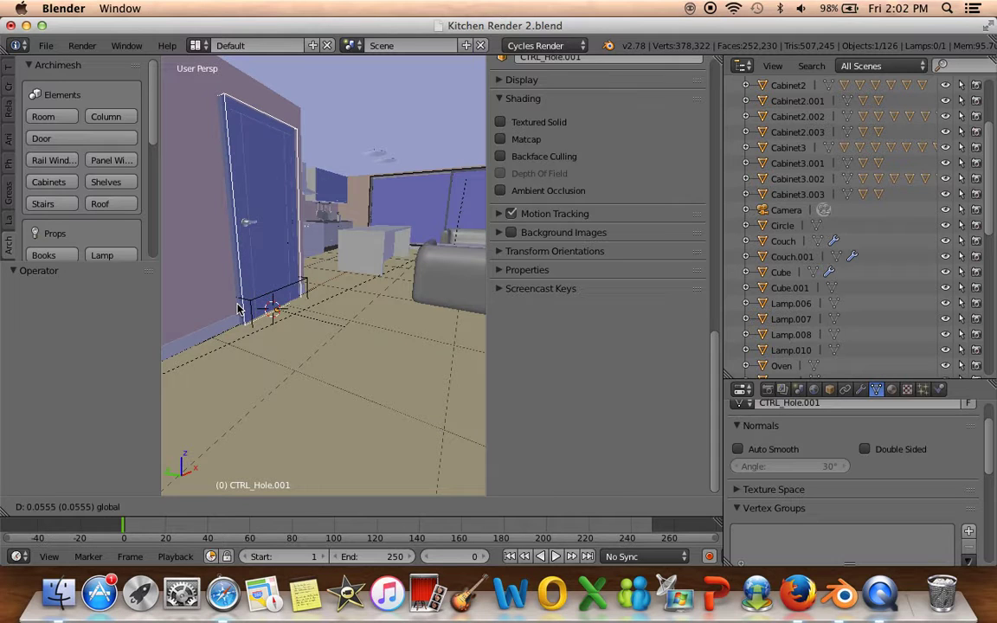
drag(239, 309, 239, 308)
right_click(253, 271)
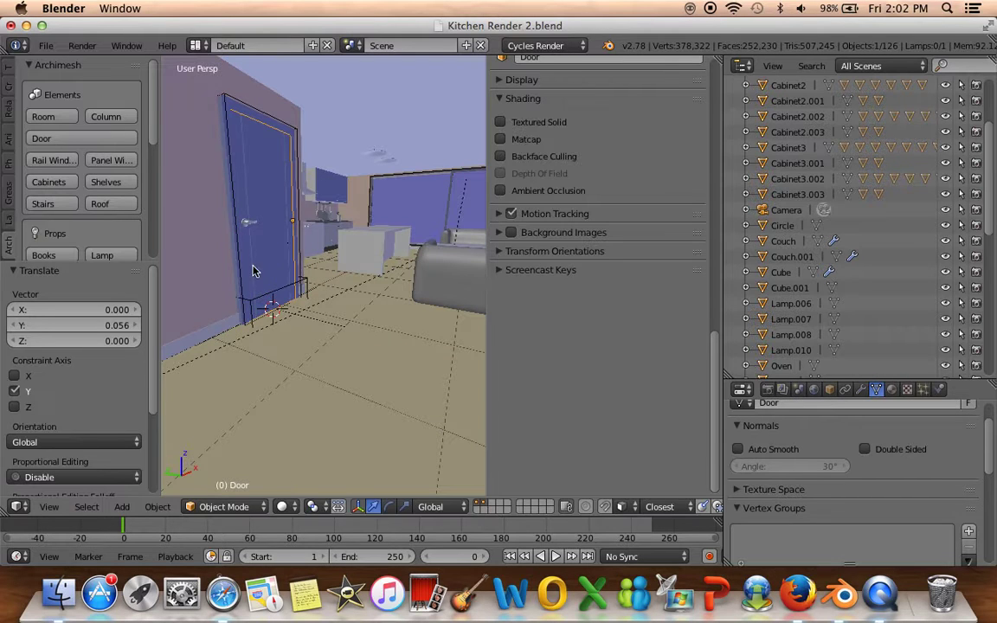
middle_drag(252, 262, 244, 310)
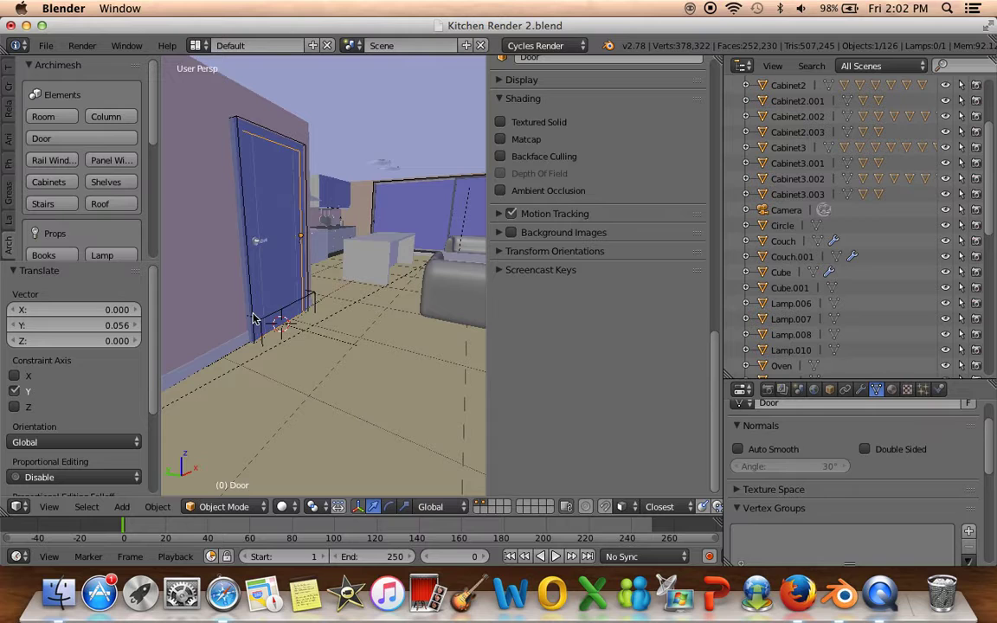
right_click(245, 261)
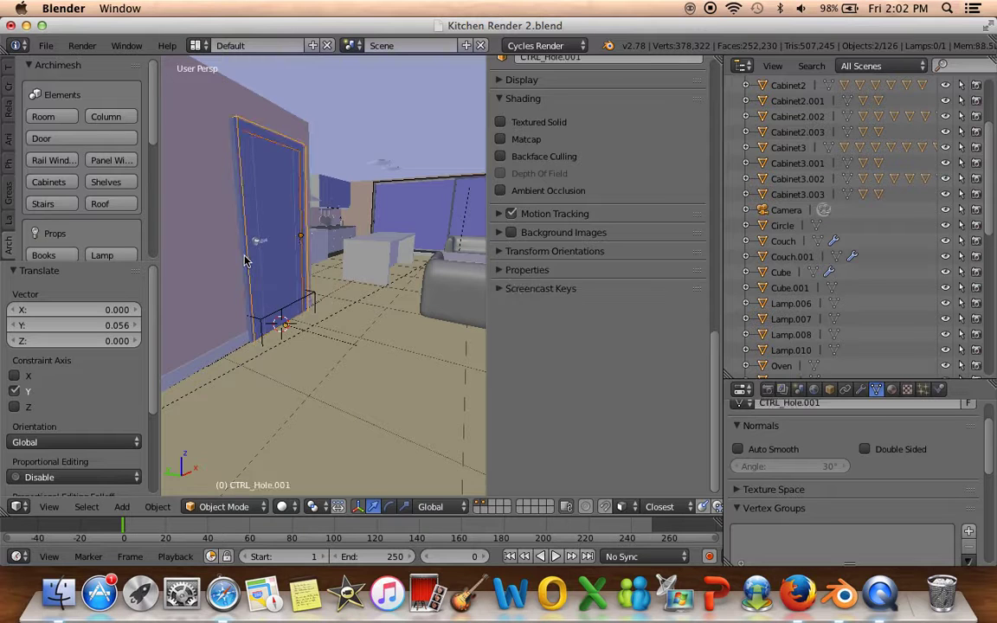
key(ctrl+z)
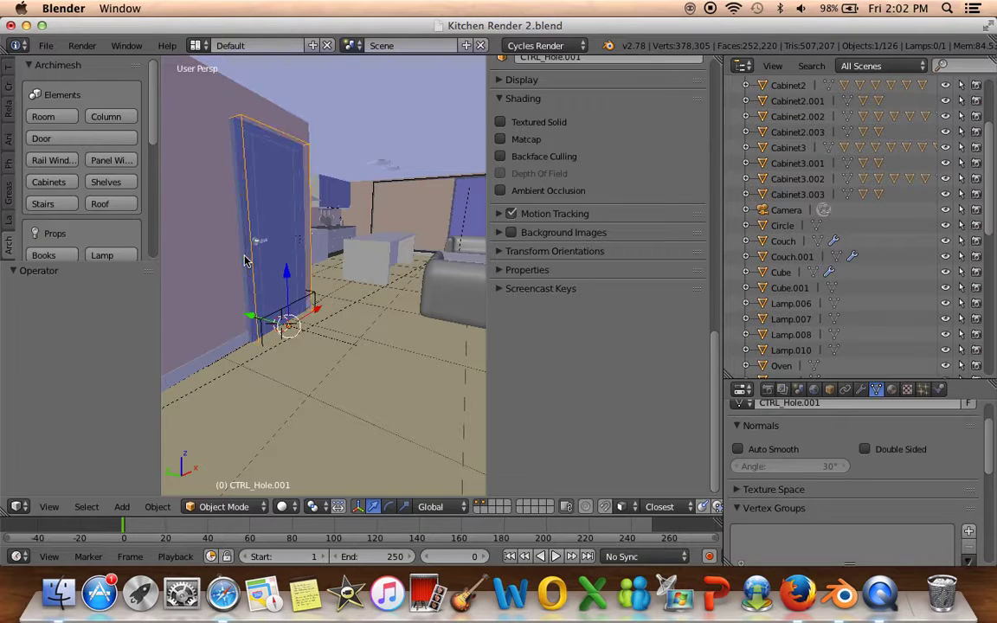
Move the DoorFrame 0.296 along the Y axis
right_click(245, 252)
middle_drag(265, 271, 350, 277)
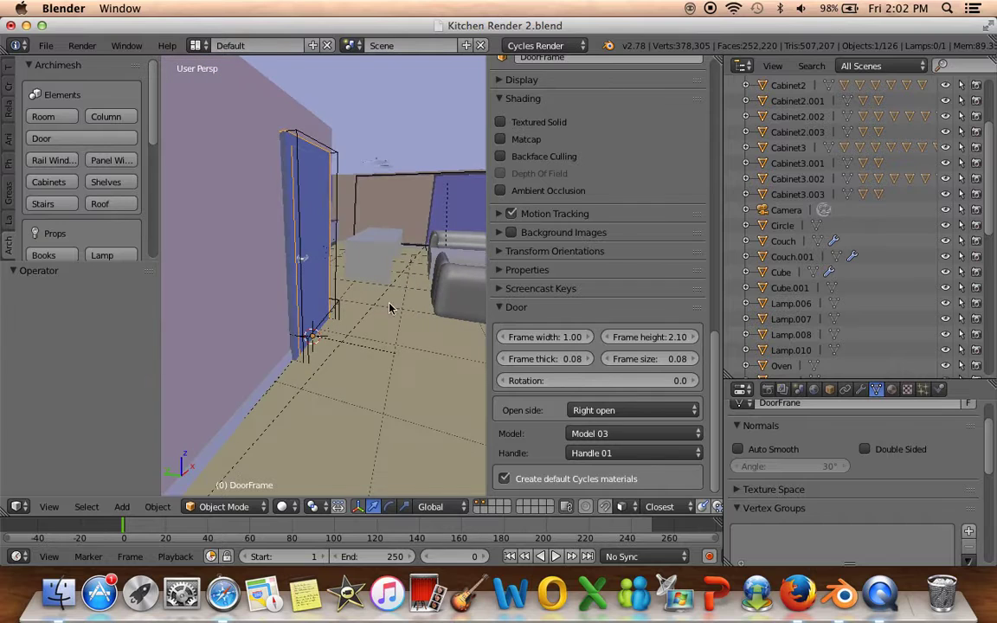
key(g)
key(y)
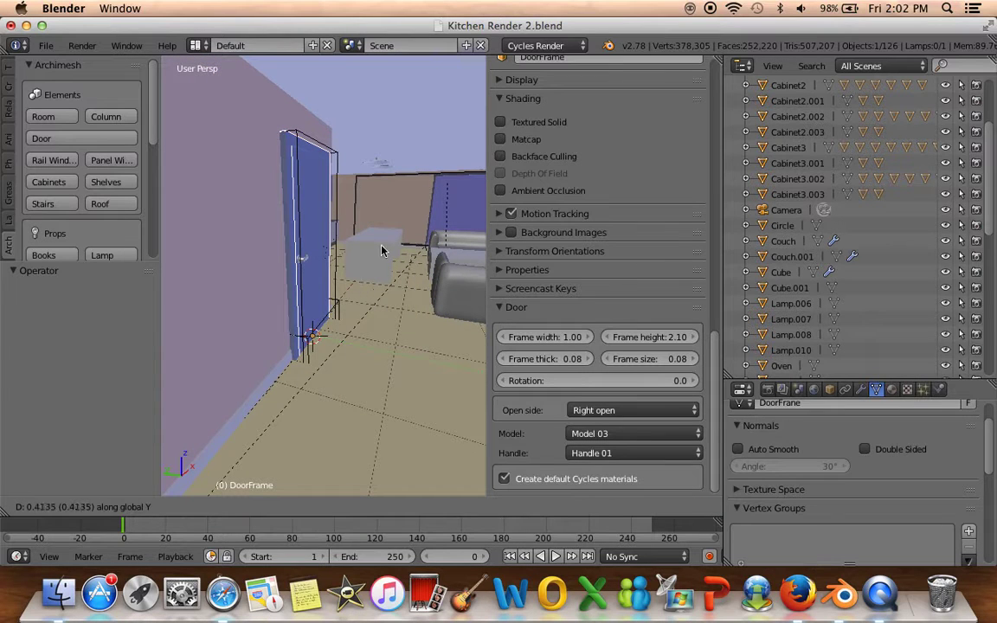
click(381, 249)
scroll(542, 195, up, 3)
scroll(601, 218, up, 5)
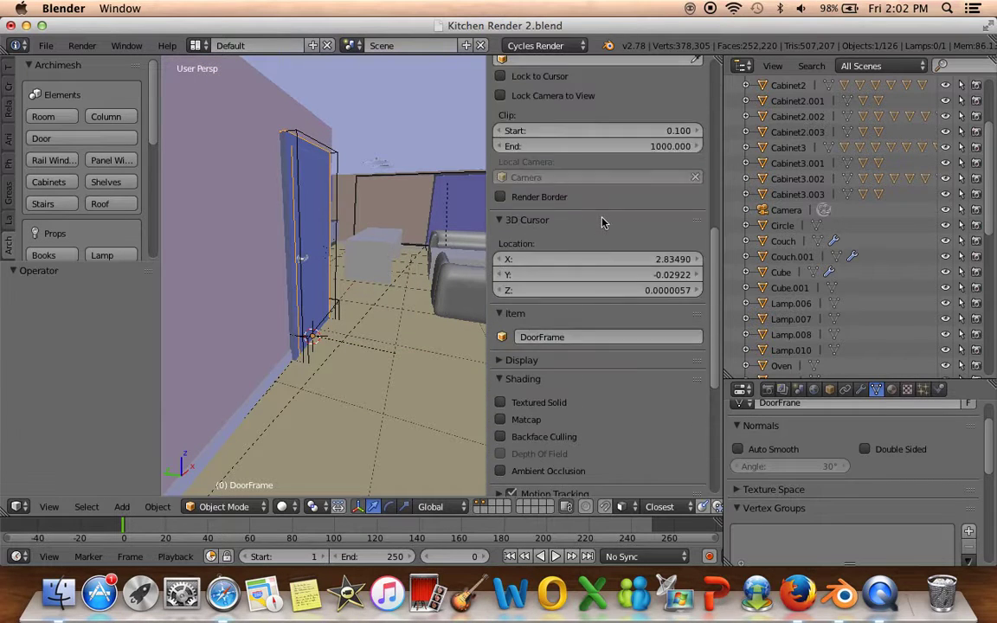
scroll(600, 218, up, 5)
scroll(604, 227, up, 5)
scroll(603, 227, up, 2)
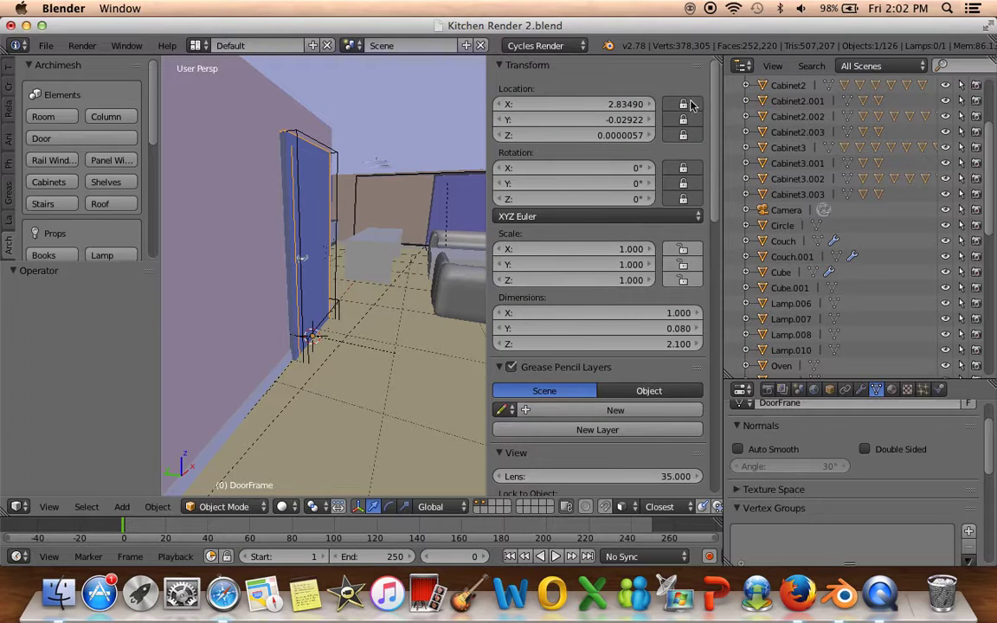
Recut the Room's wall openings with Archimesh Auto Hole, then view through the camera
mouse_move(310, 260)
middle_down()
mouse_move(363, 281)
mouse_move(439, 278)
middle_up()
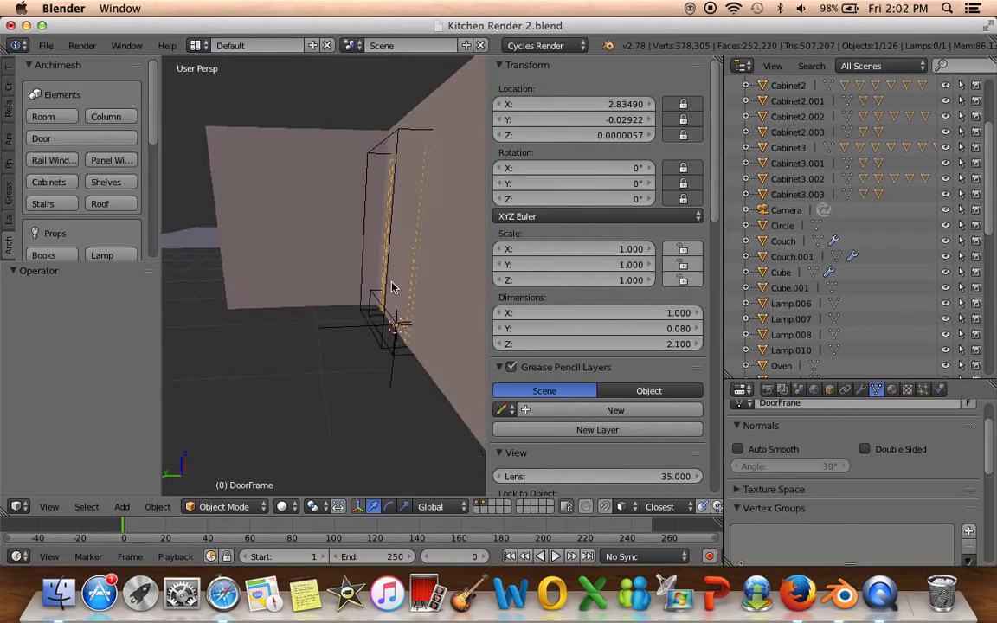
right_click(438, 278)
click(76, 116)
mouse_move(332, 205)
middle_down()
mouse_move(318, 213)
mouse_move(387, 234)
middle_up()
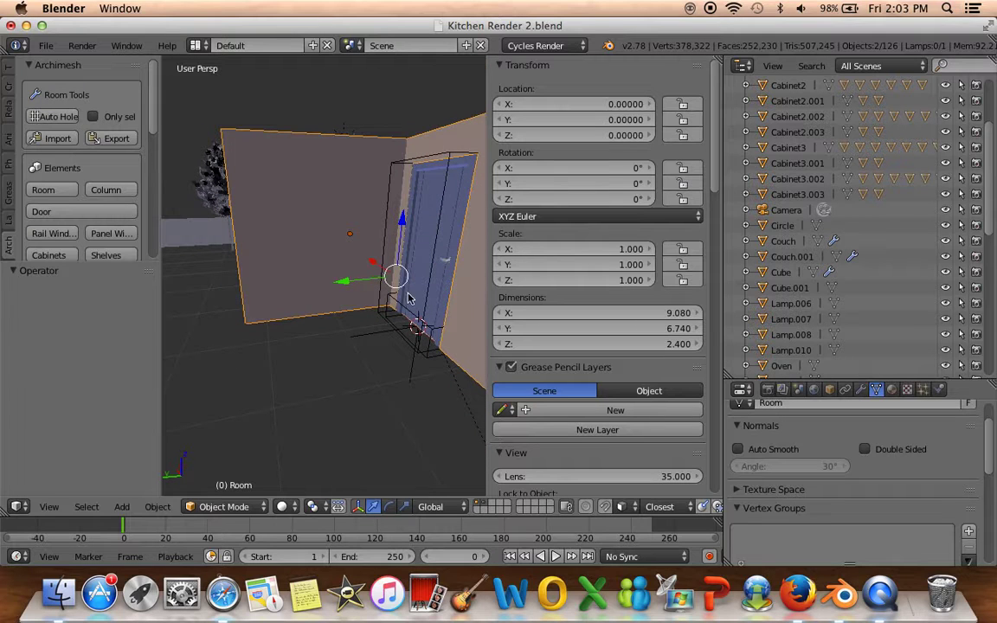
key(a)
mouse_move(410, 299)
middle_down()
mouse_move(238, 290)
mouse_move(345, 289)
mouse_move(251, 265)
mouse_move(327, 288)
middle_up()
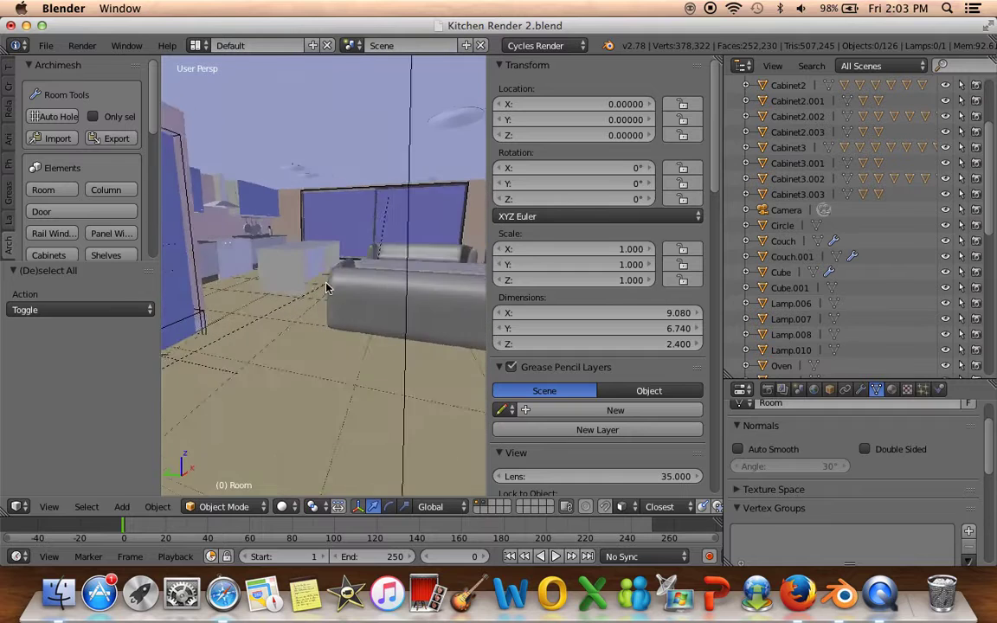
key(KP_0)
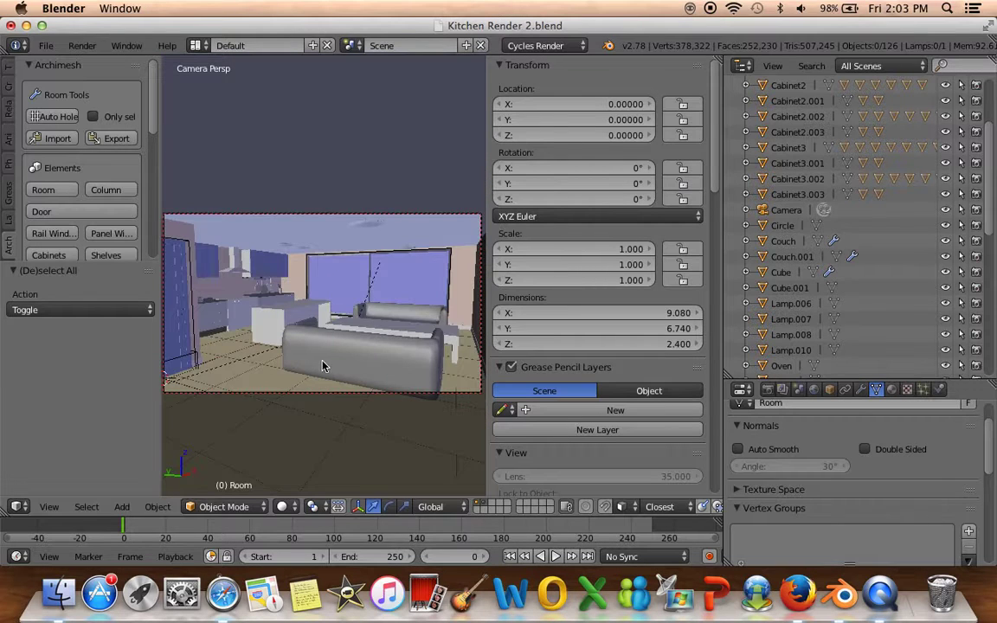
Select the kitchen camera and roughly move and rotate it
scroll(322, 367, down, 1)
right_click(315, 375)
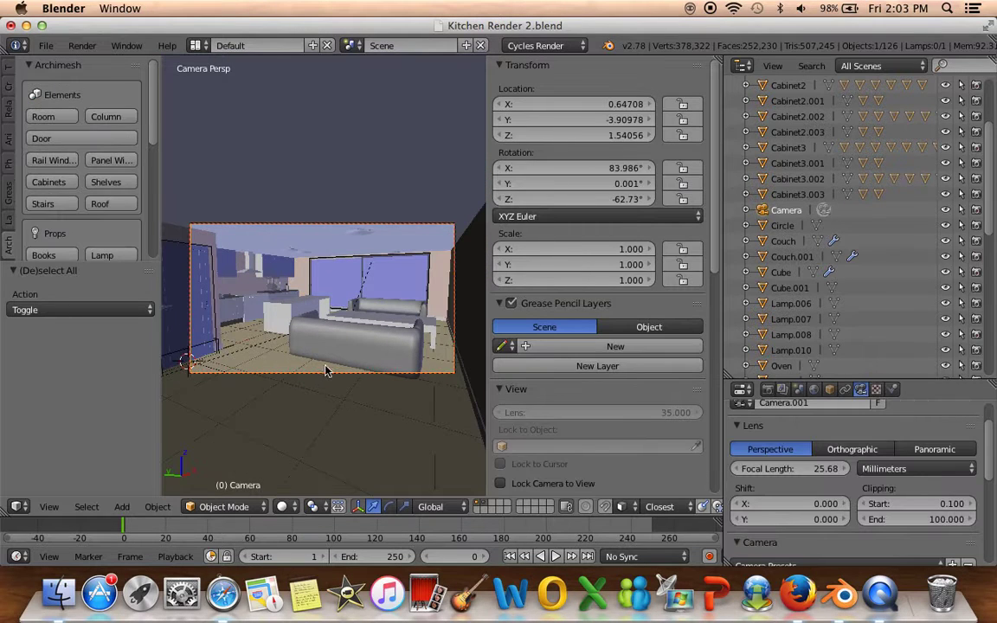
key(g)
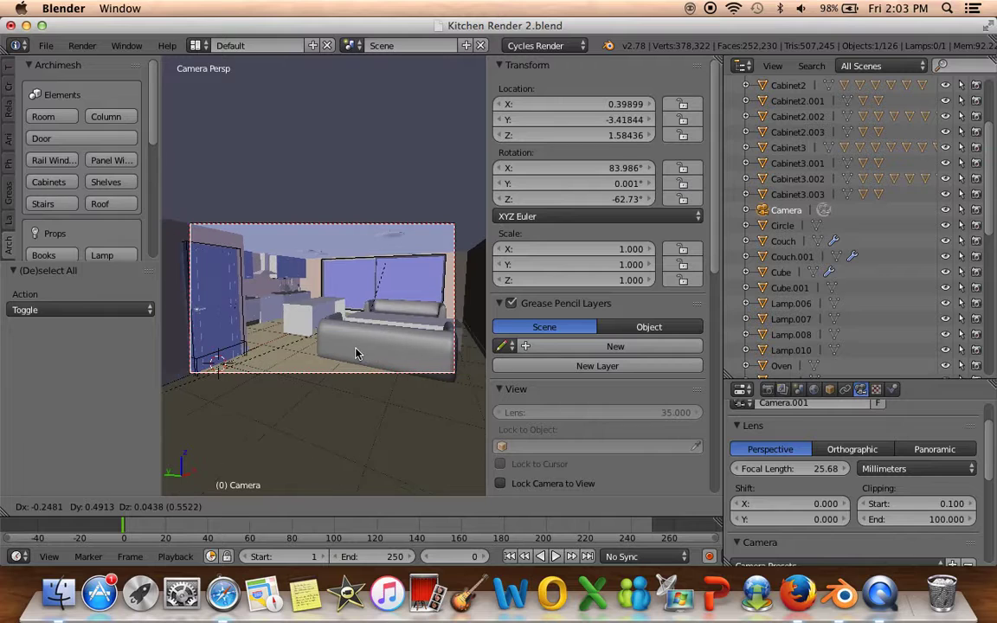
click(347, 346)
key(r)
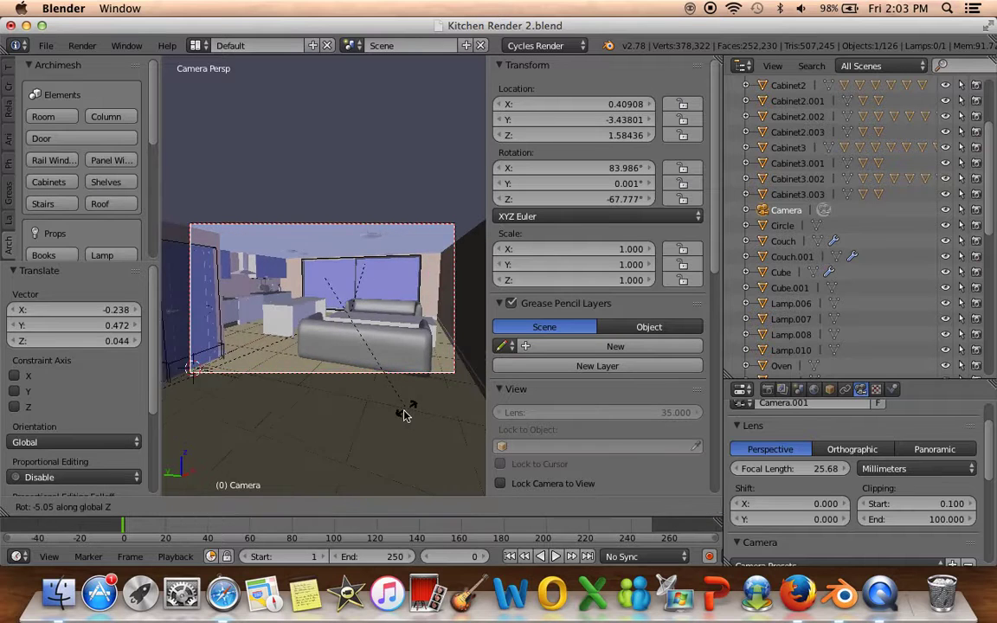
click(408, 409)
Hide the N sidebar and rotate the camera again to fit the island, couches and window
key(n)
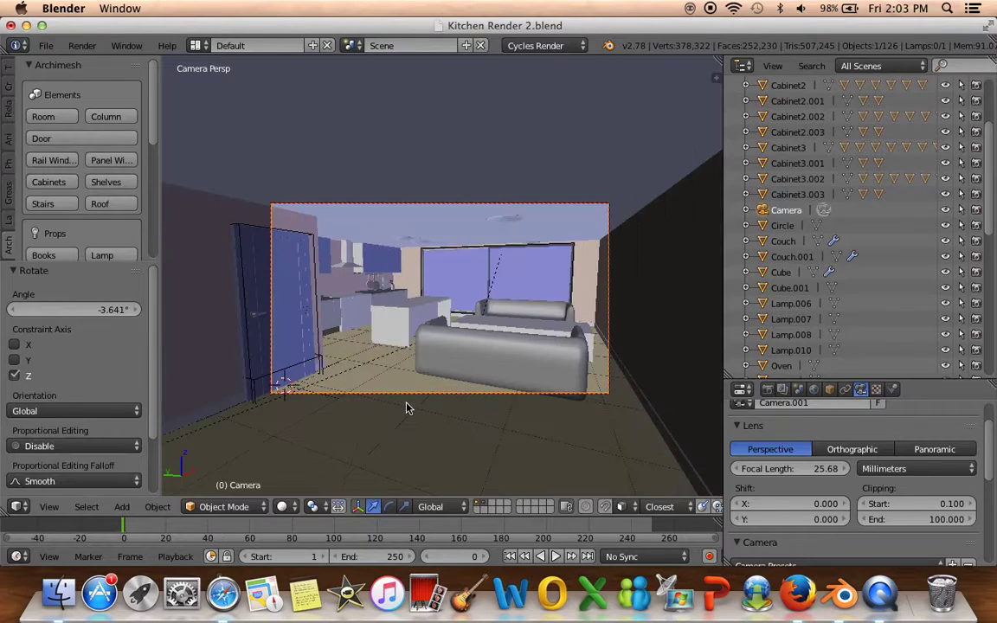
scroll(451, 413, up, 2)
shift+middle_drag(451, 414, 446, 419)
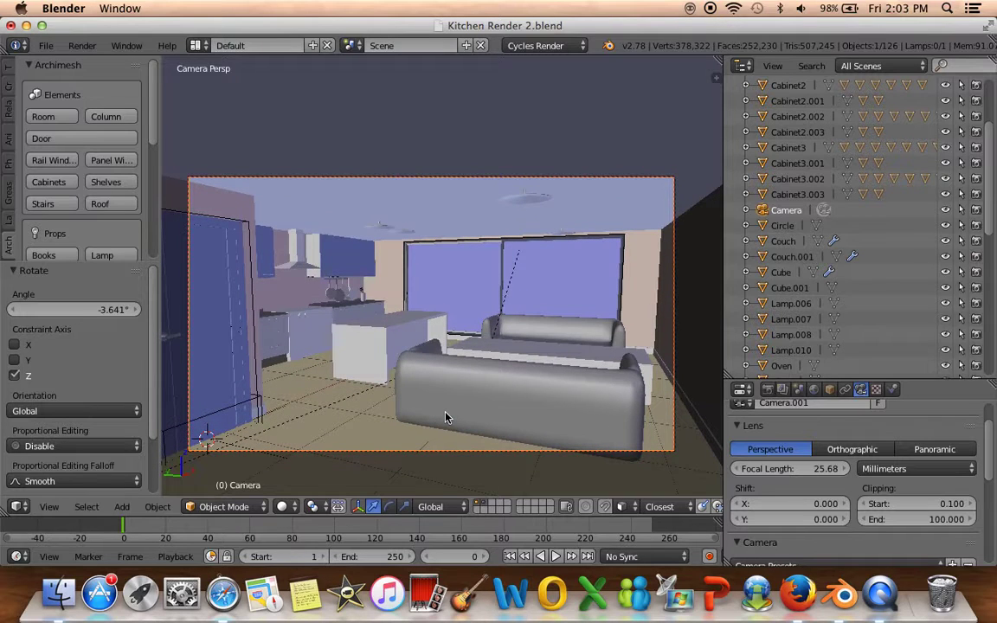
key(r)
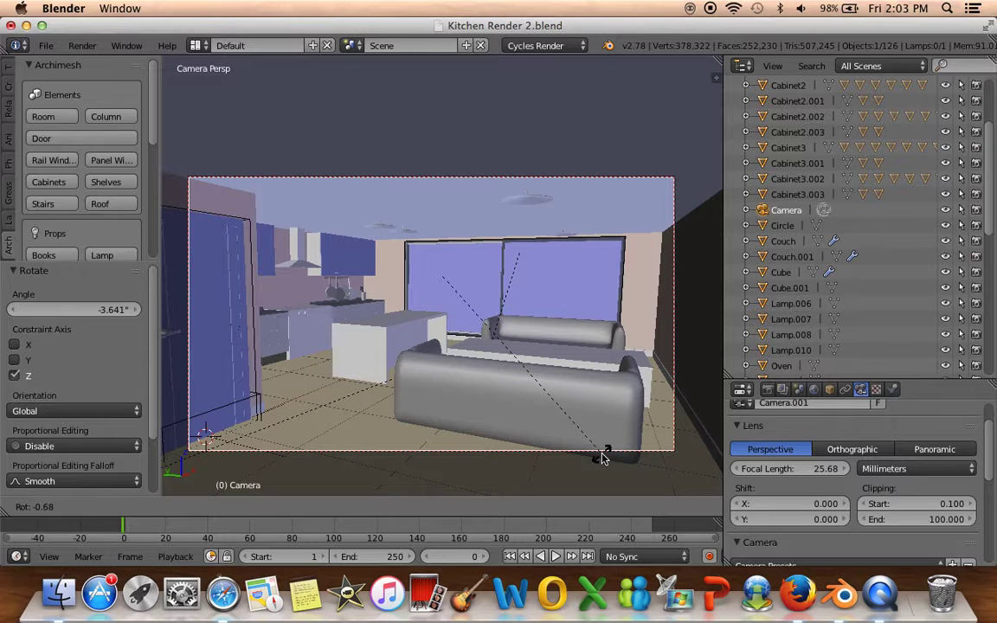
click(597, 456)
Set the camera focal length to 35 mm and dolly it forward closer to the couch
click(778, 468)
text(35)
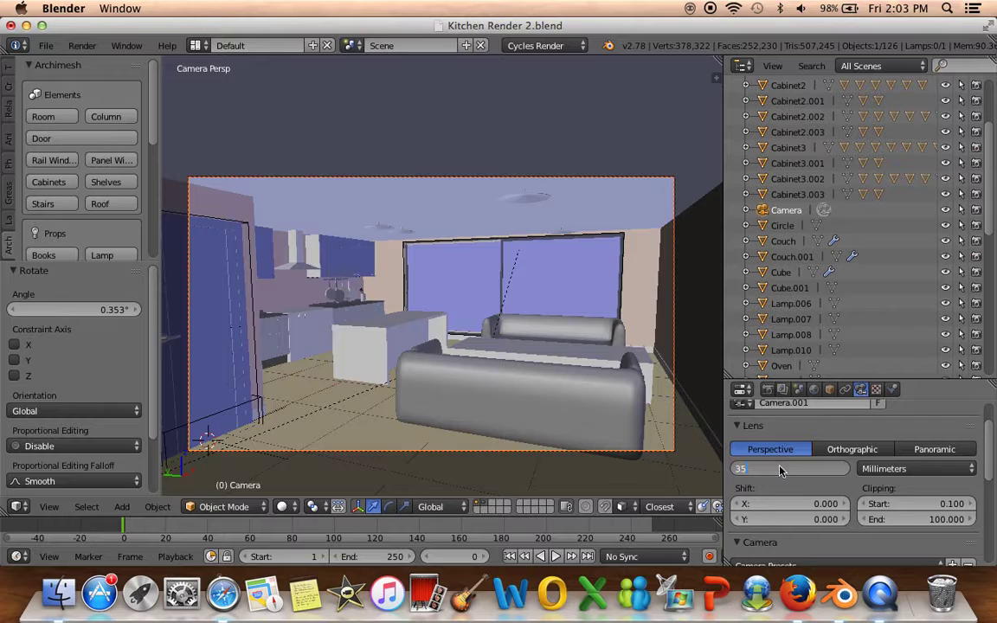
key(Return)
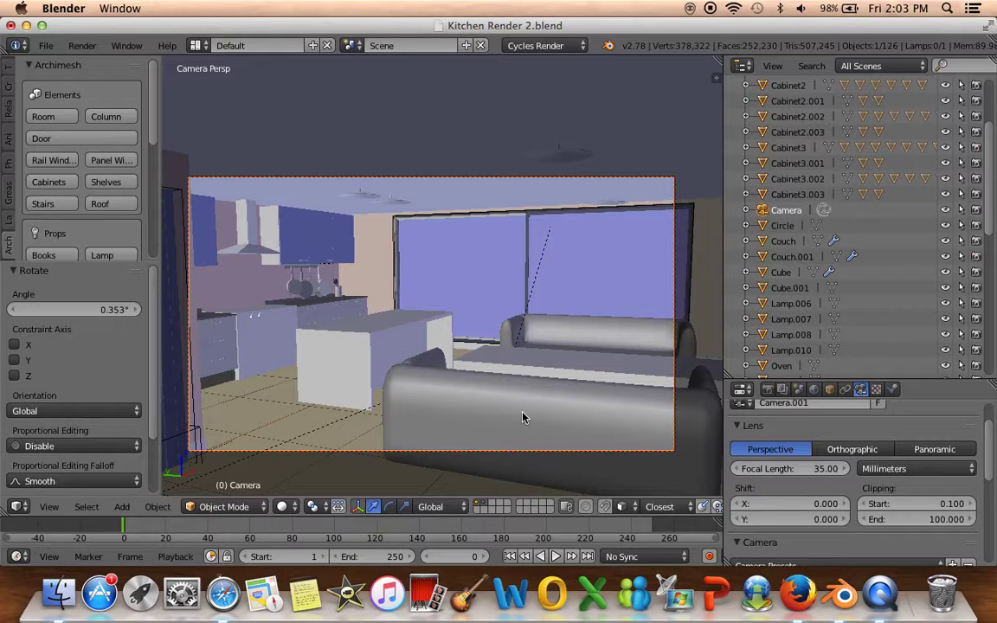
key(g)
key(z)
key(z)
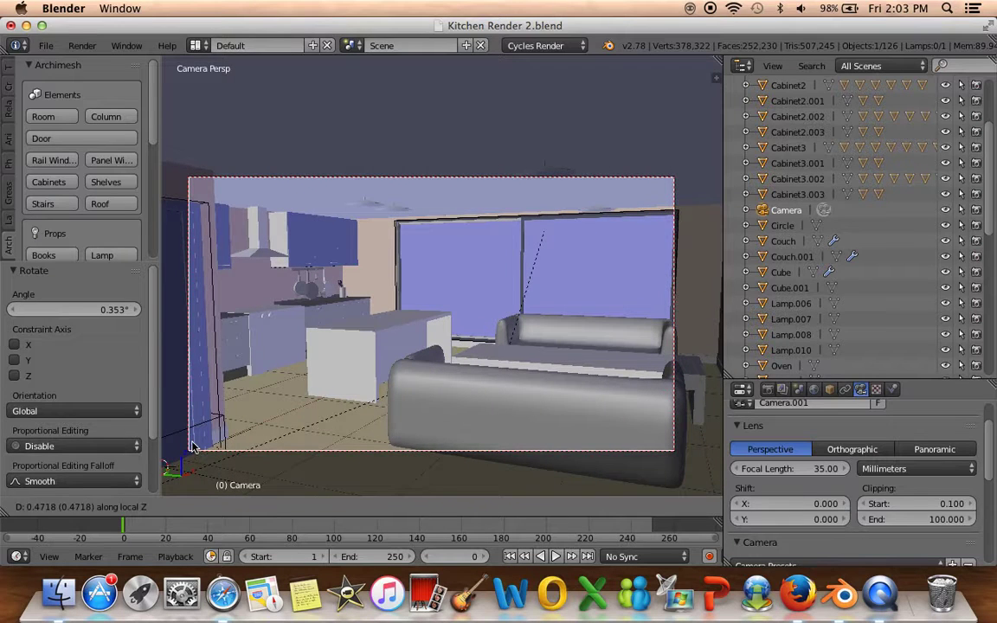
click(192, 446)
key(g)
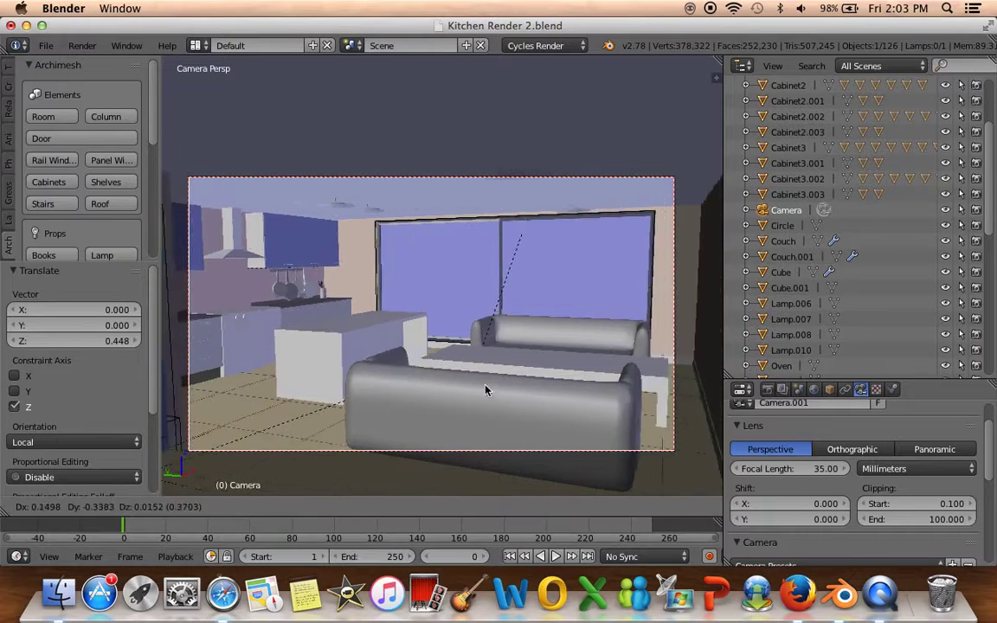
click(517, 393)
Turn the camera around Z, widen the focal length to 30.83 mm, and turn it again
key(r)
key(z)
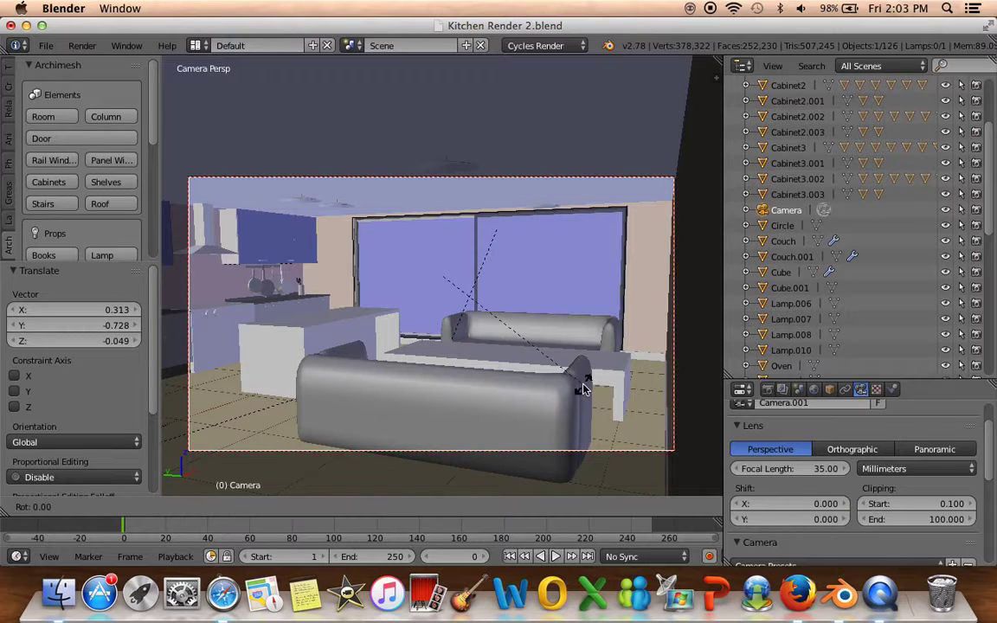
click(631, 368)
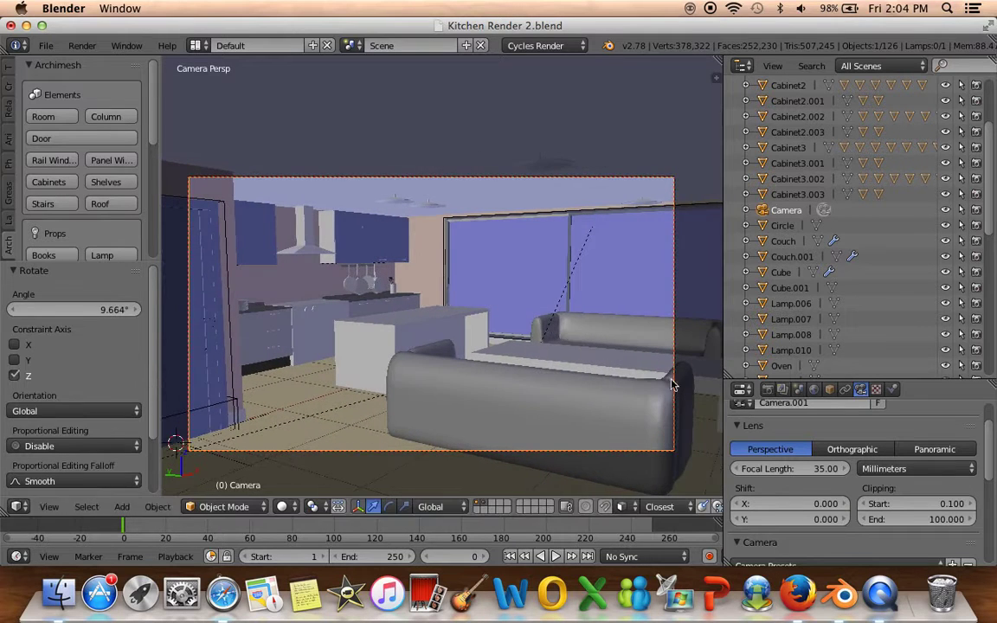
drag(784, 469, 747, 468)
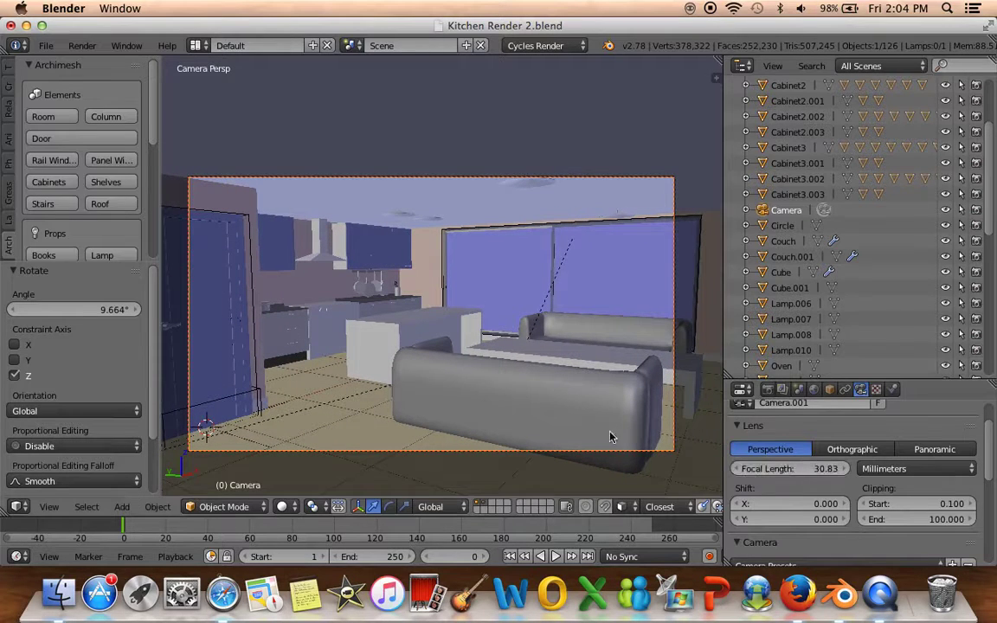
key(r)
key(z)
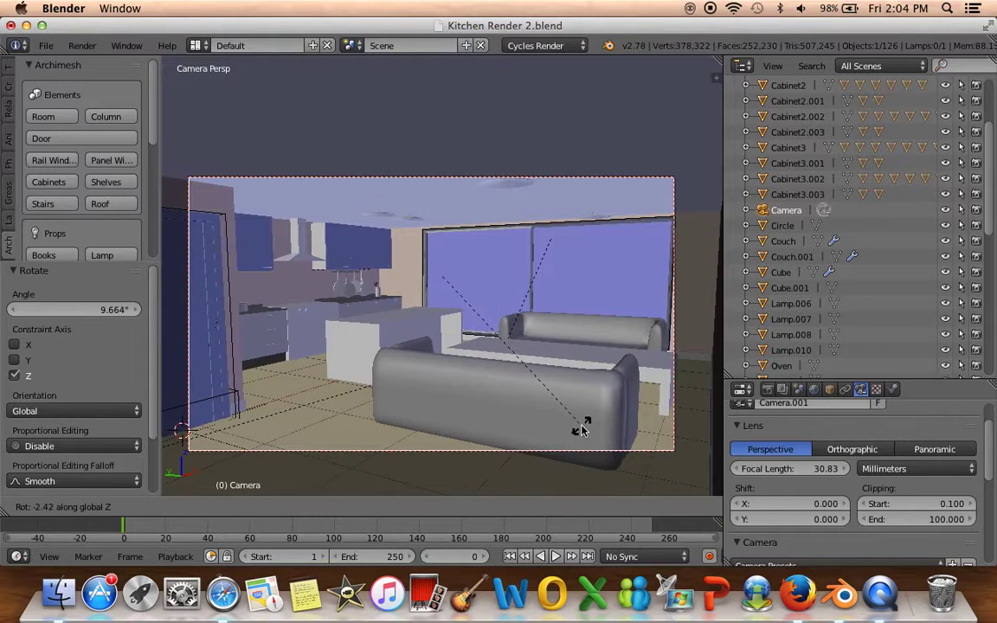
click(581, 430)
click(286, 507)
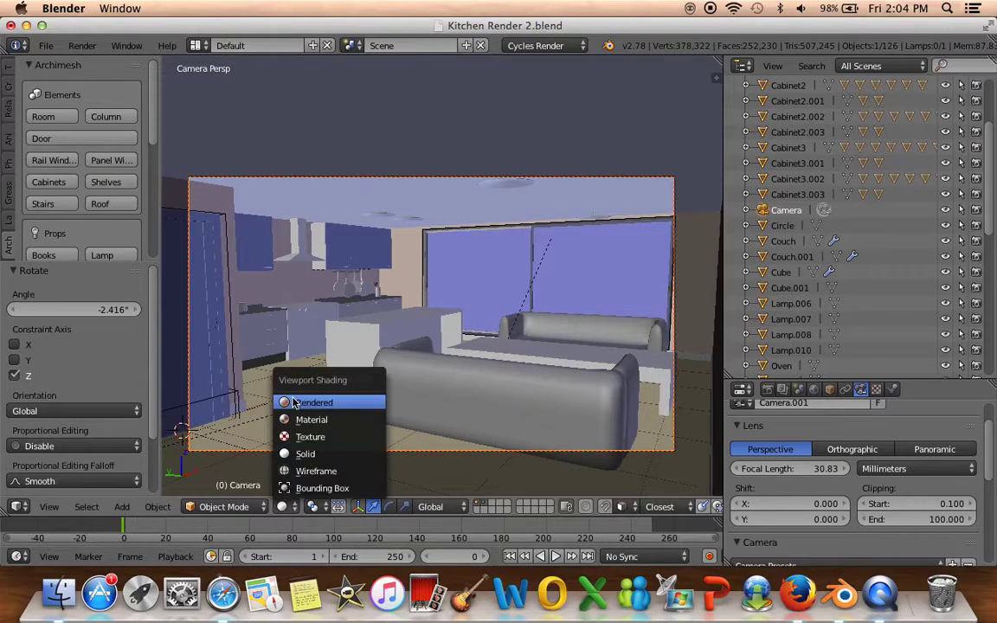
Preview the kitchen in Rendered shading, then return to Solid and orbit out toward the trees
click(299, 403)
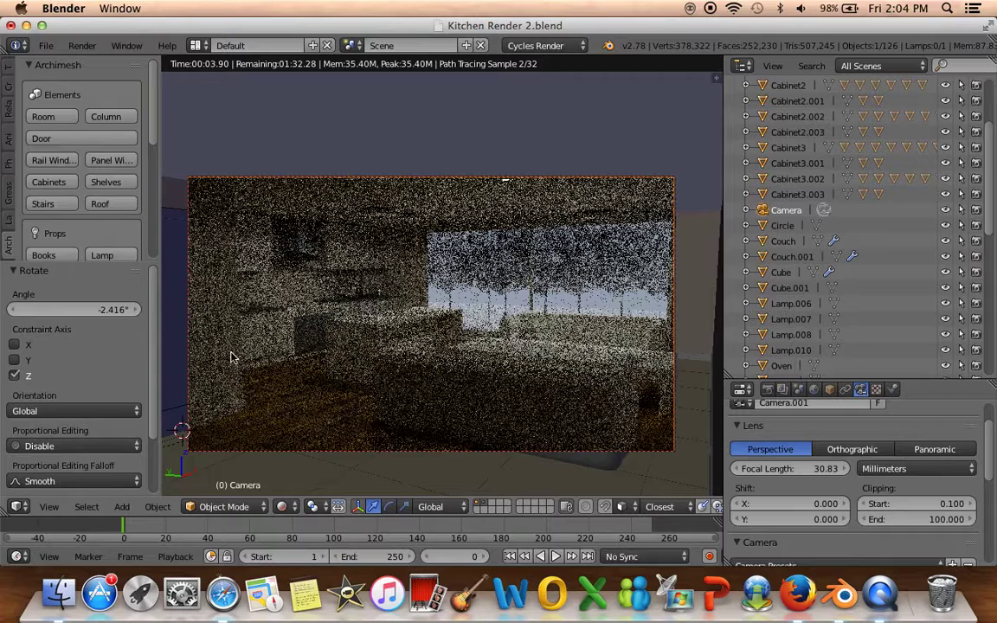
click(282, 507)
click(294, 454)
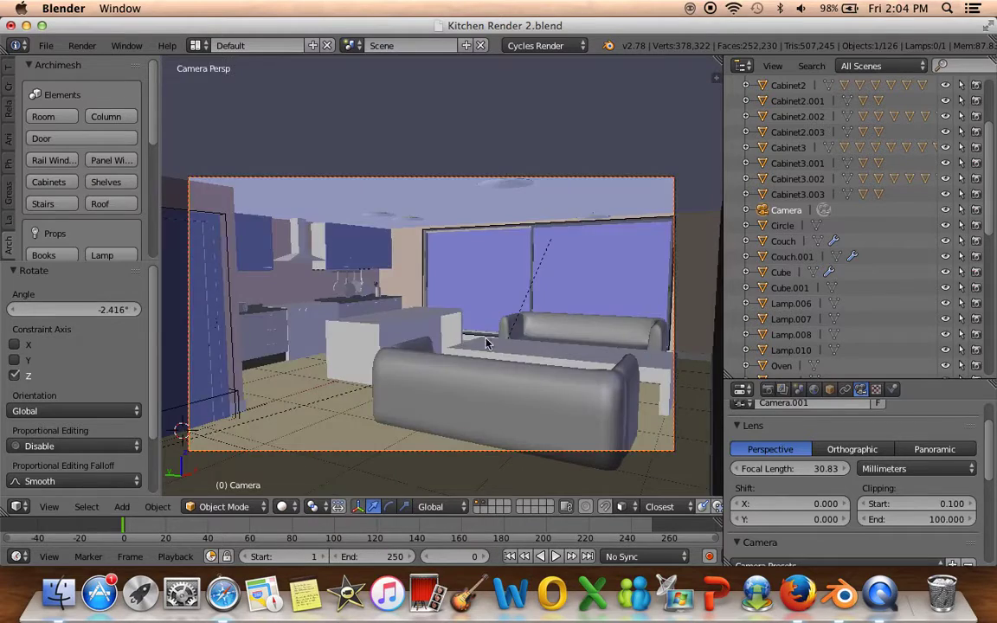
middle_drag(469, 360, 470, 366)
scroll(470, 366, down, 5)
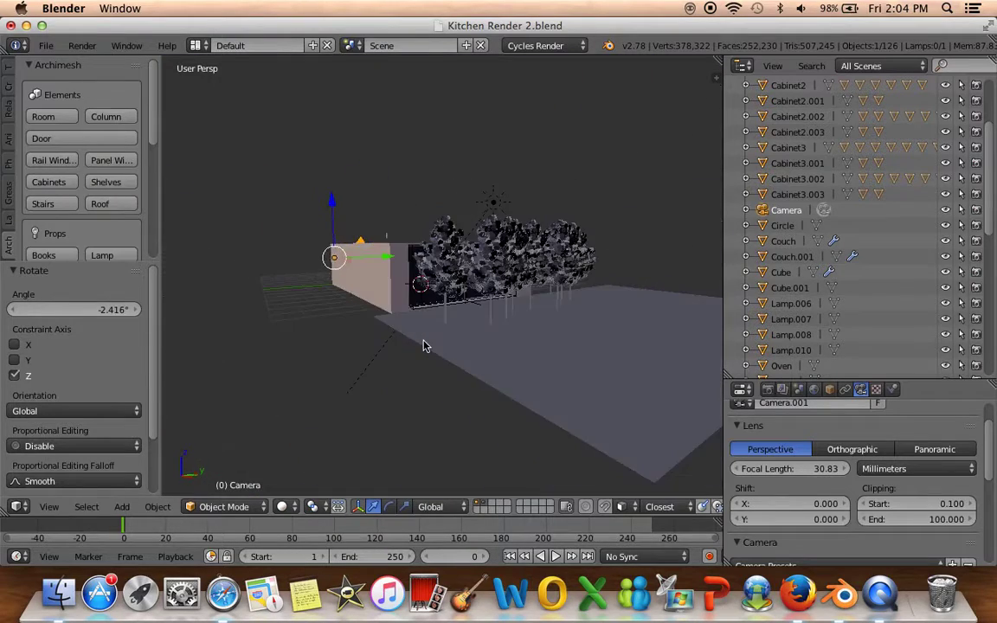
Select the left tree's trunk and give it a new material named Trunk
key(a)
scroll(436, 327, up, 6)
right_click(450, 359)
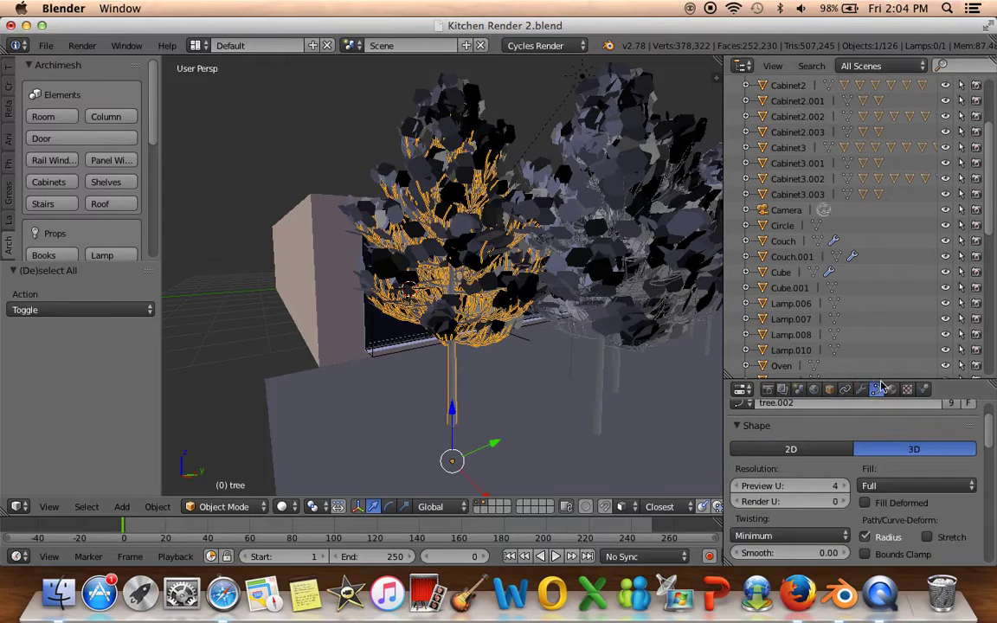
click(892, 389)
click(743, 493)
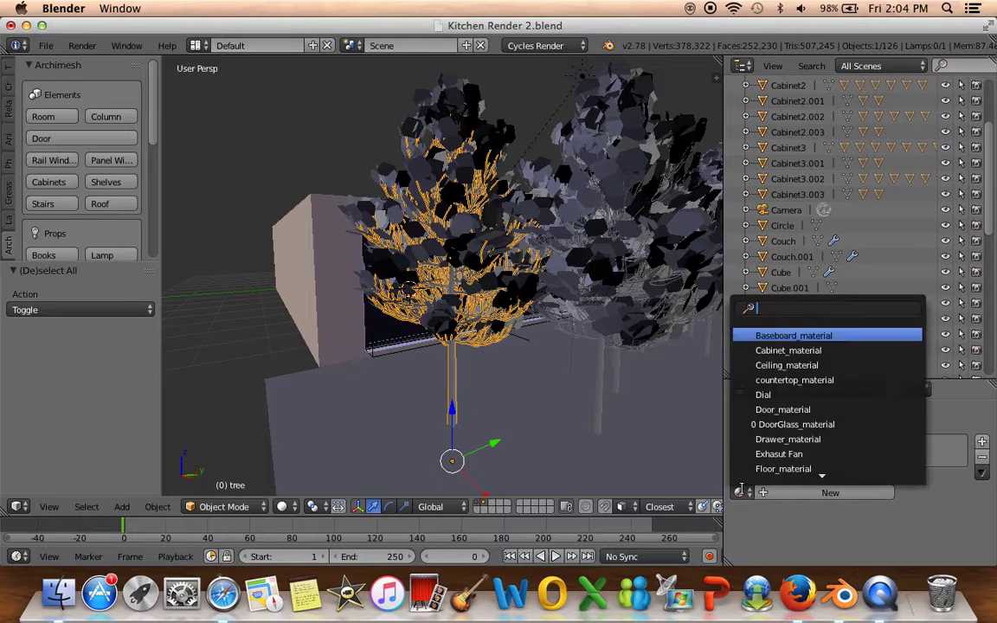
click(797, 493)
text(Trunk)
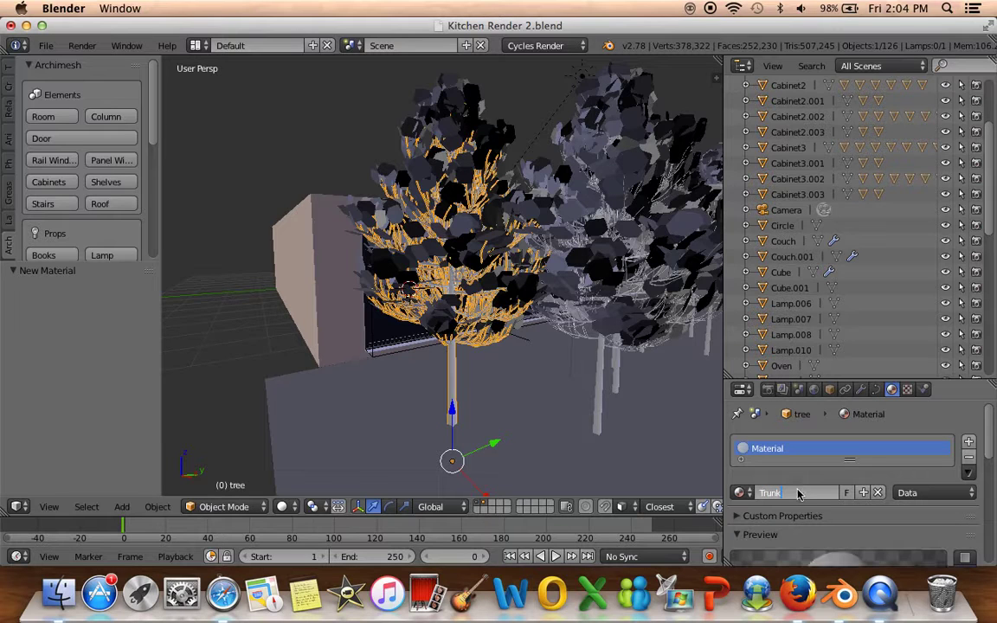
Set the Trunk Diffuse colour to dark brown (R 0.102, G 0.073, B 0.039)
scroll(798, 495, down, 3)
scroll(798, 494, down, 2)
scroll(798, 494, down, 2)
scroll(798, 496, down, 1)
scroll(827, 467, up, 1)
click(866, 462)
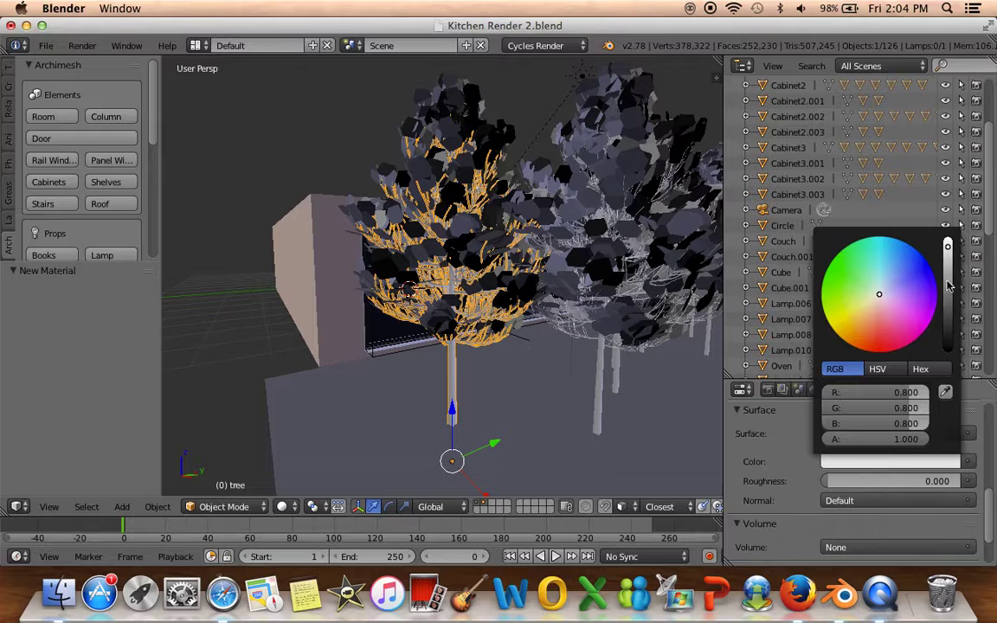
click(866, 314)
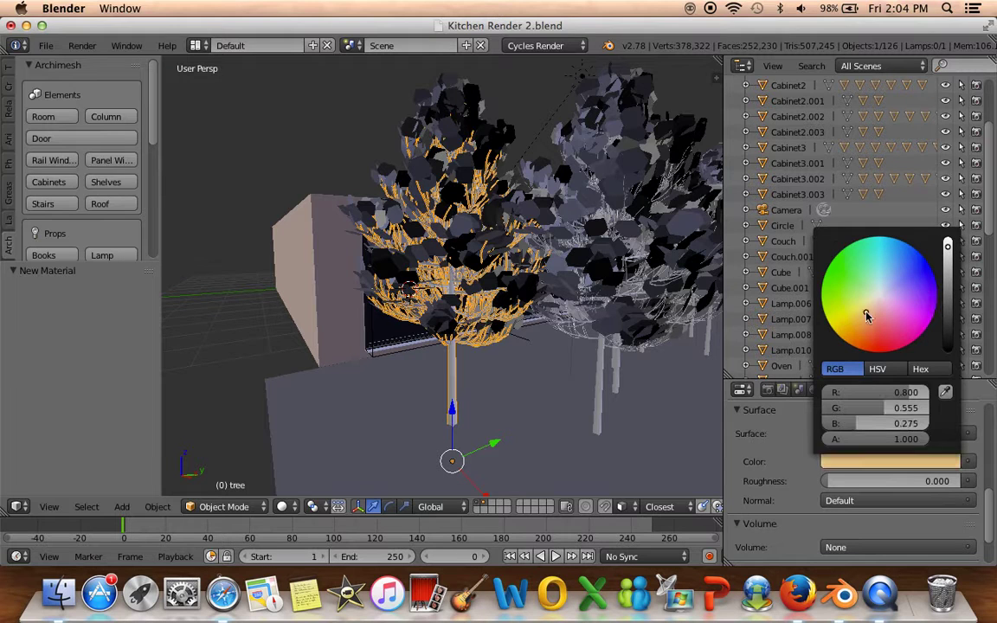
click(946, 303)
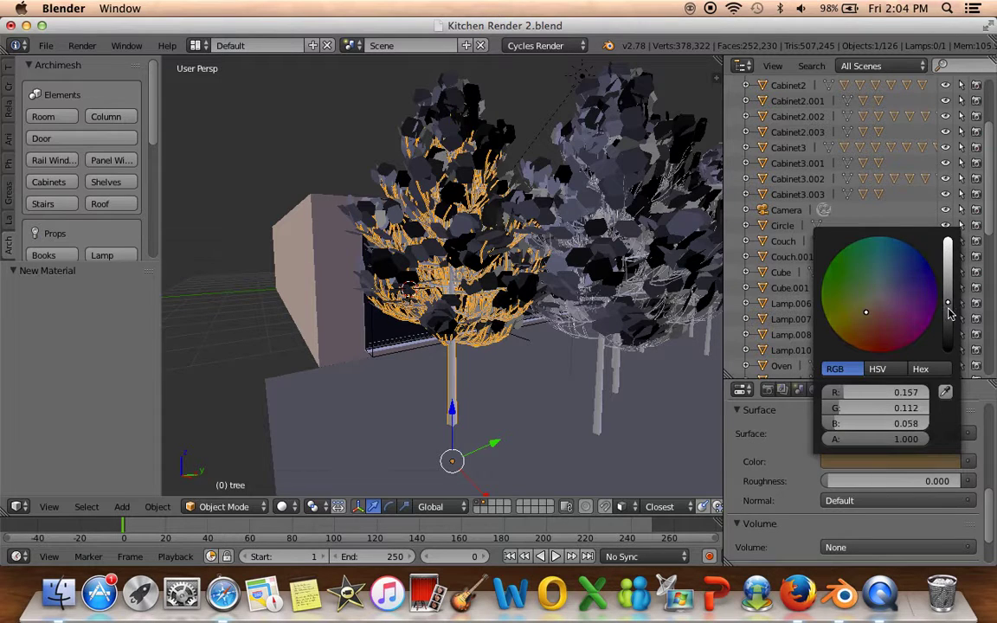
click(948, 312)
drag(951, 324, 949, 314)
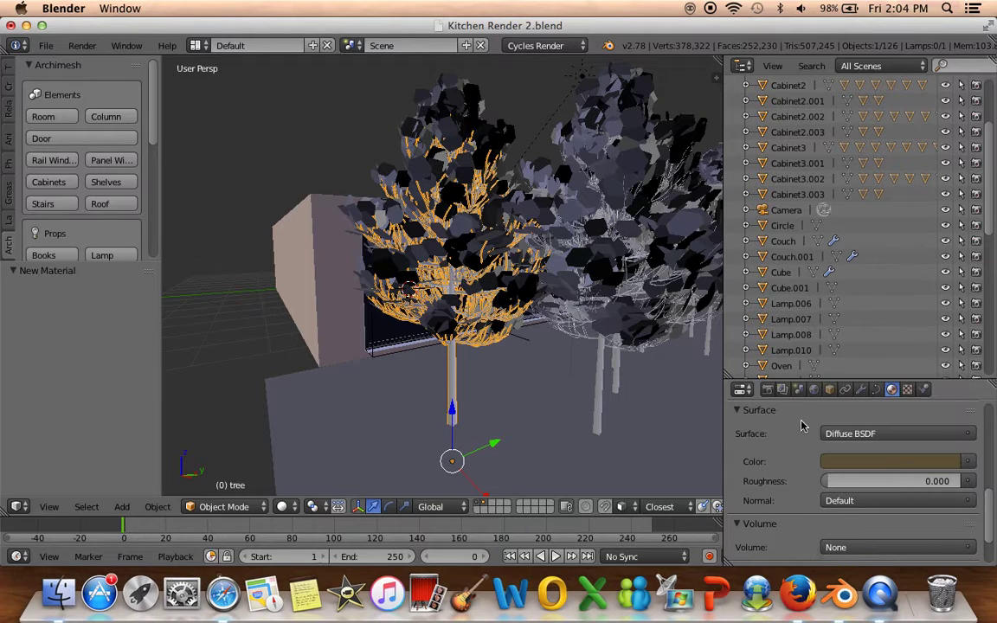
right_click(570, 208)
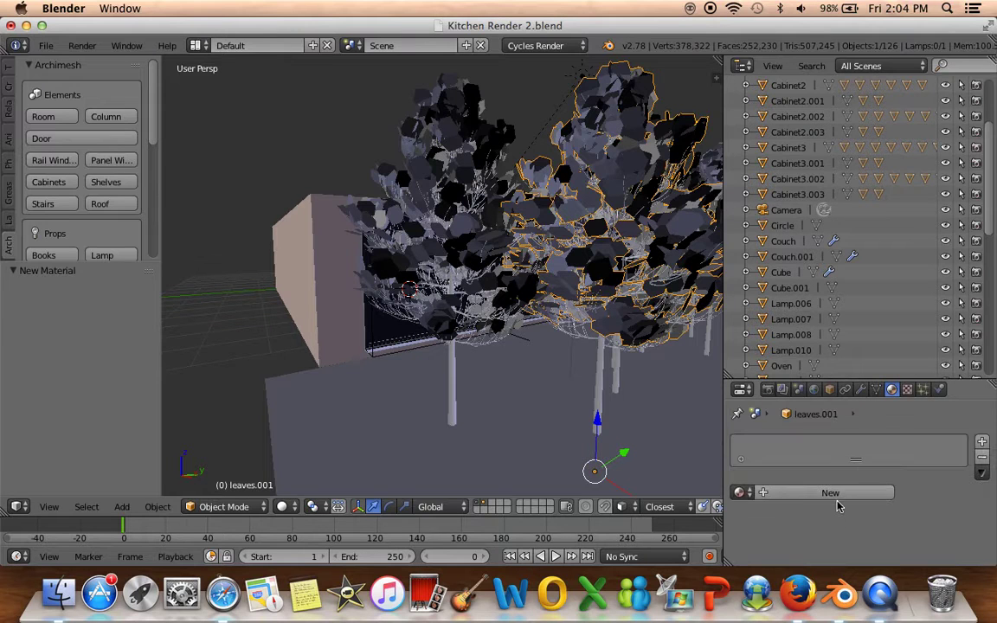
Add a new material named Leaves to the right tree's foliage
click(830, 493)
click(813, 492)
key(BackSpace)
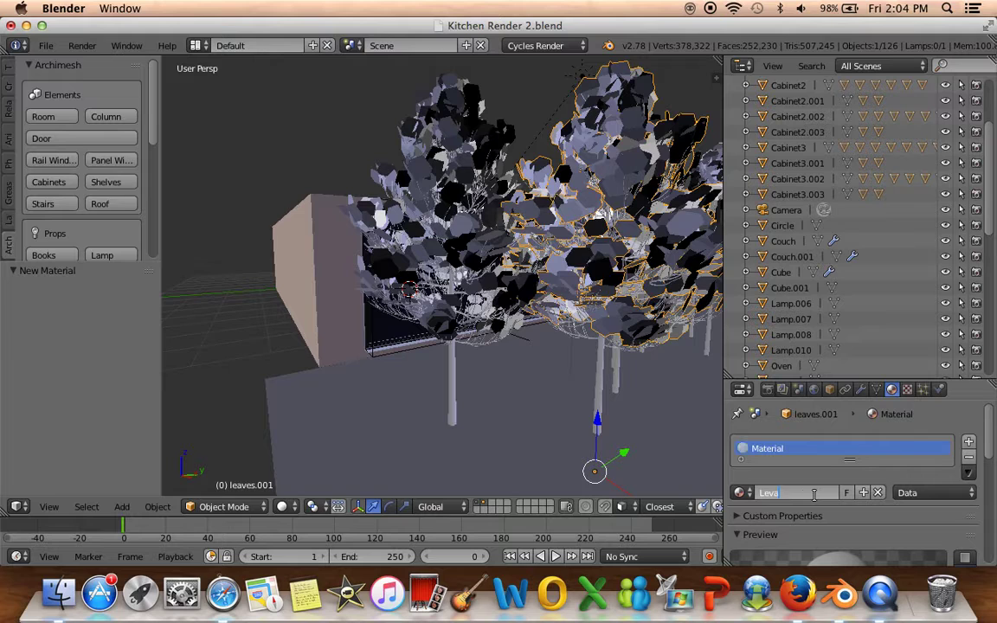
text(es)
key(Return)
Set the Leaves colour to deep green (R 0.041, G 0.196, B 0.044) and return to camera view
scroll(813, 496, down, 2)
scroll(818, 500, down, 4)
scroll(815, 500, down, 2)
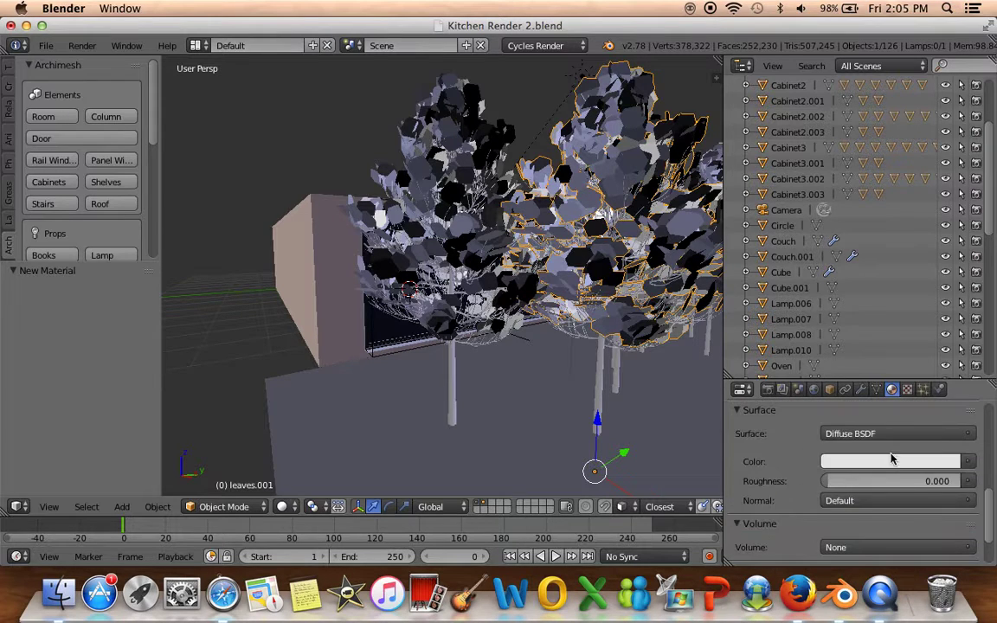
click(889, 462)
click(863, 278)
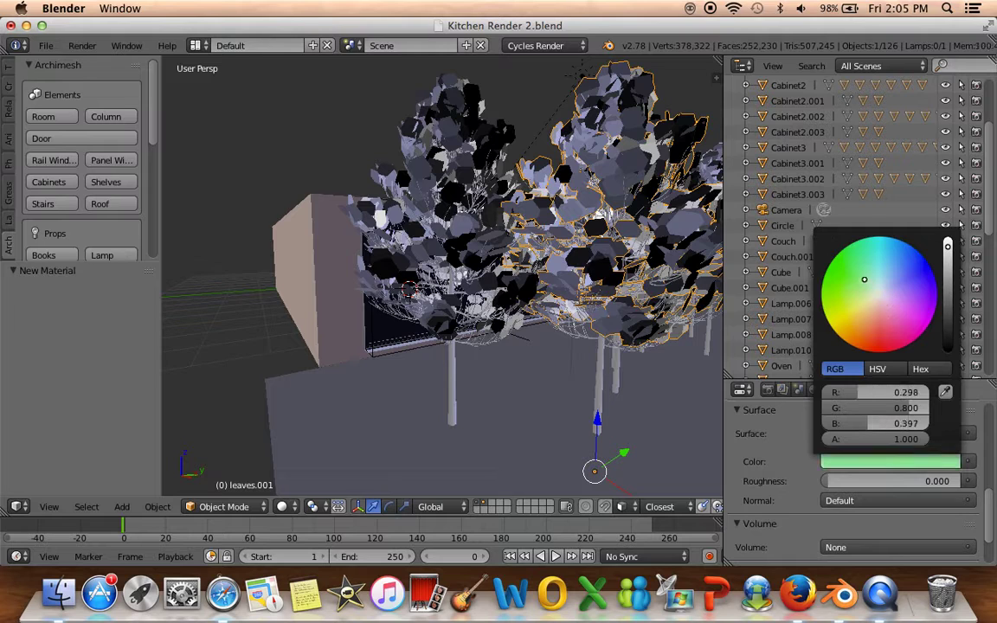
drag(948, 247, 950, 300)
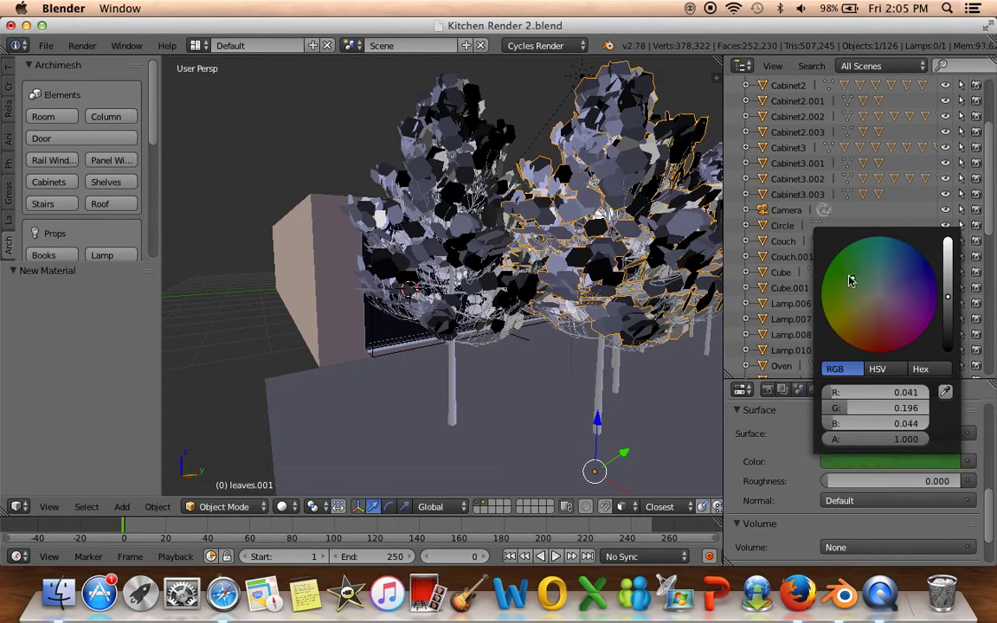
mouse_move(693, 407)
middle_down()
mouse_move(534, 382)
mouse_move(613, 374)
mouse_move(623, 405)
mouse_move(592, 405)
middle_up()
key(a)
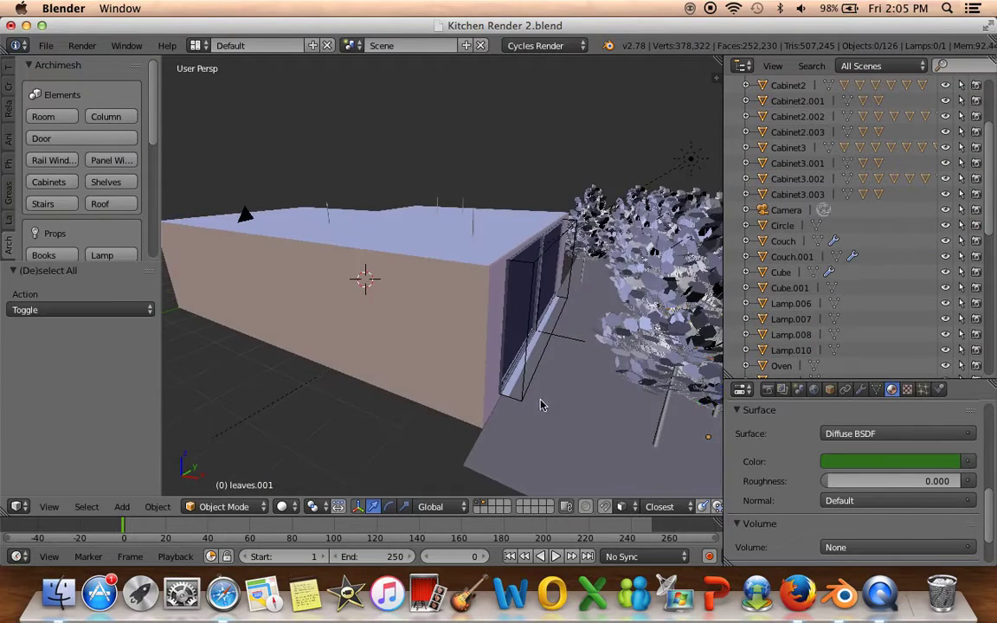
key(KP_0)
click(282, 506)
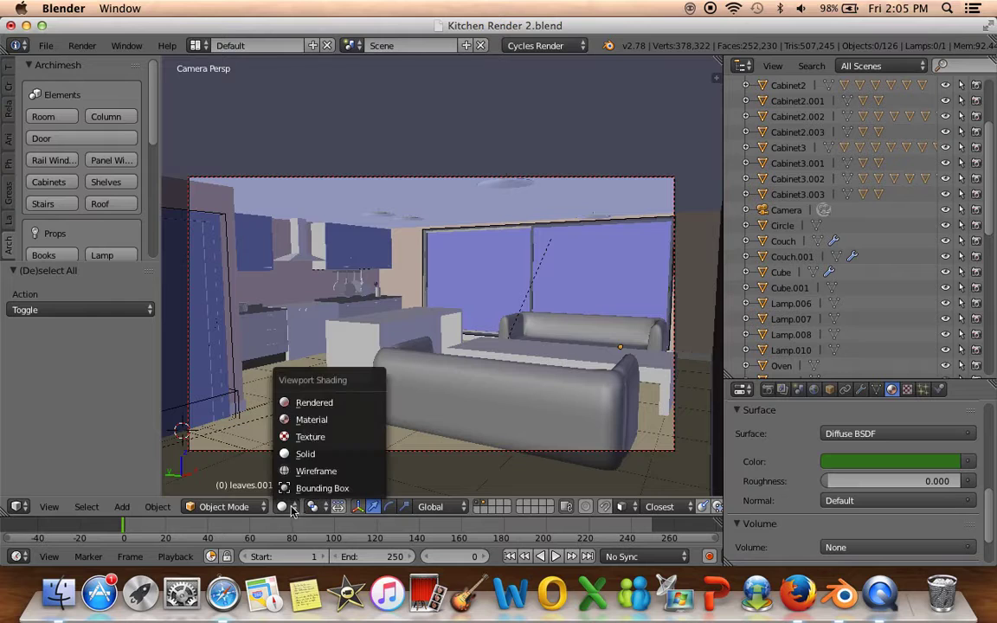
Show the Cycles rendered preview and darken the Leaves colour to R 0.013, G 0.070, B 0.013
click(320, 404)
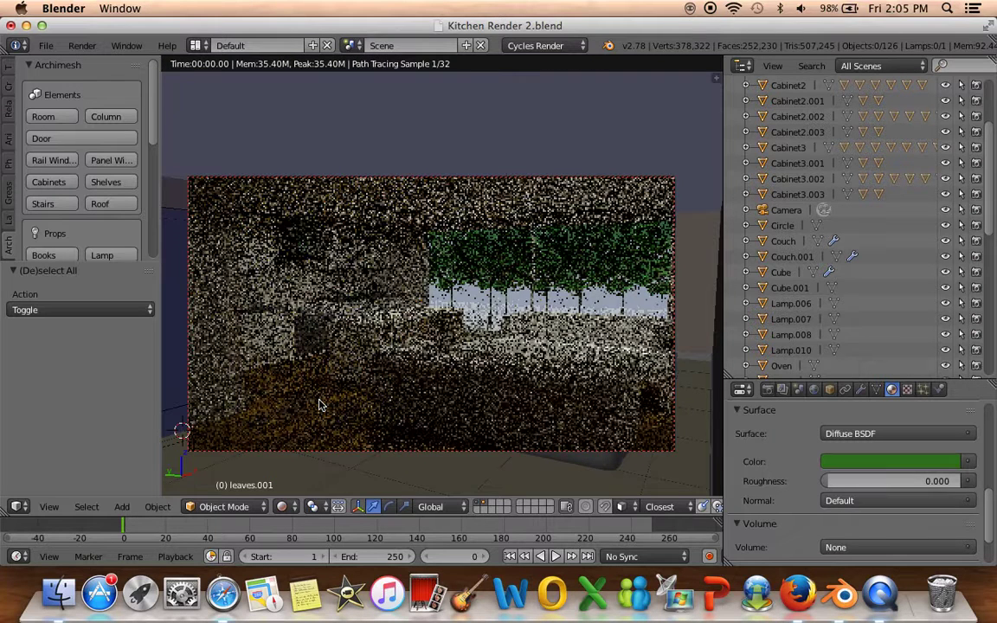
click(879, 461)
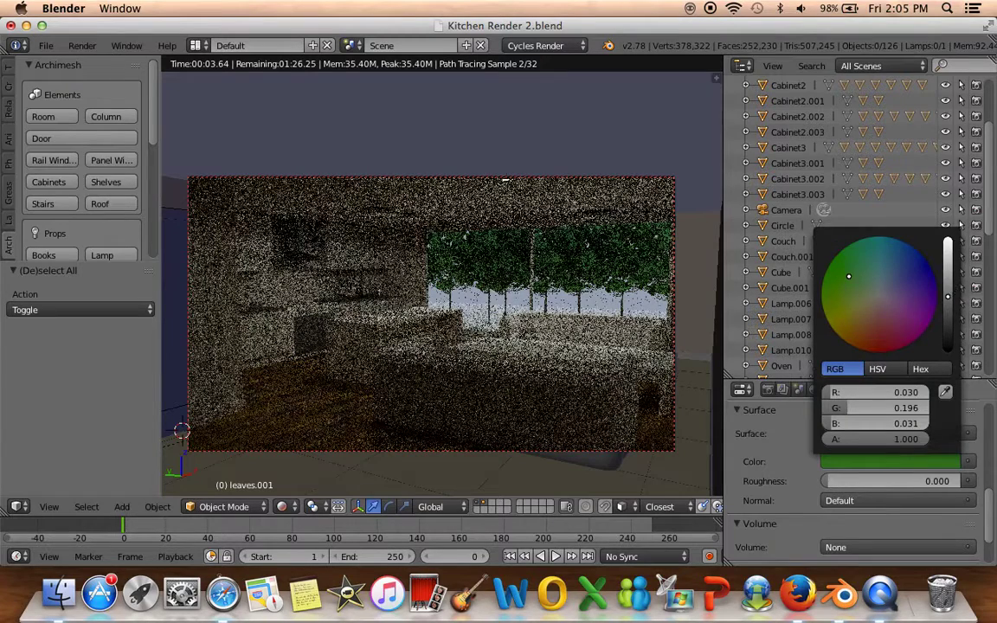
drag(948, 297, 950, 283)
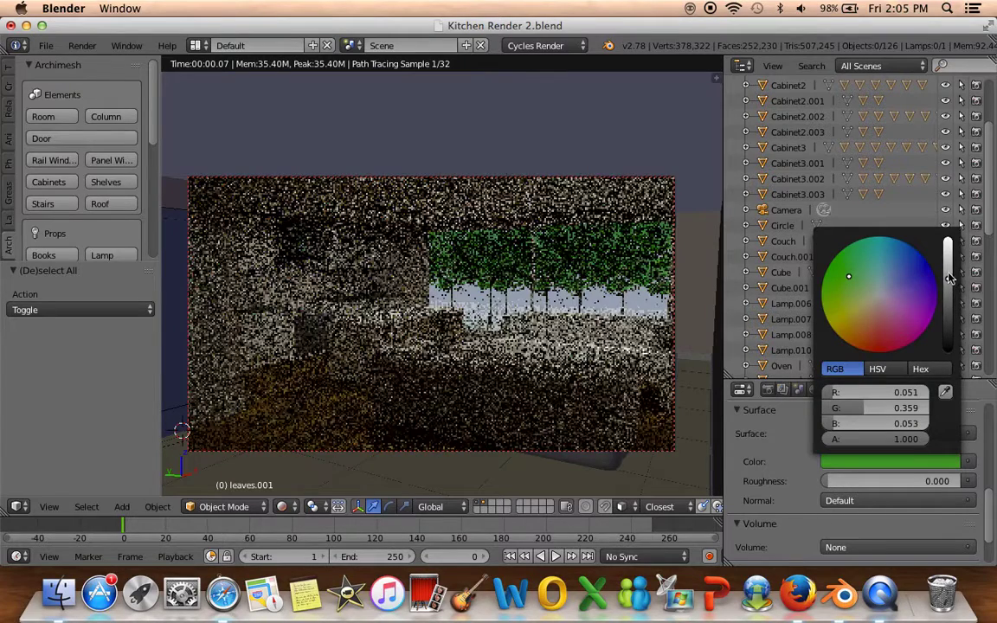
drag(948, 278, 950, 251)
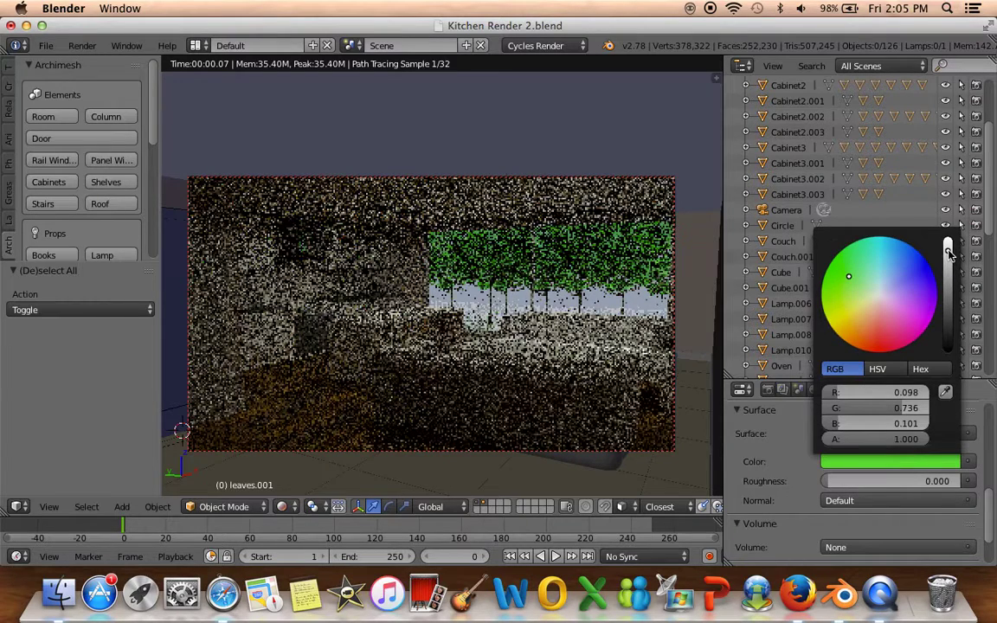
drag(948, 251, 952, 337)
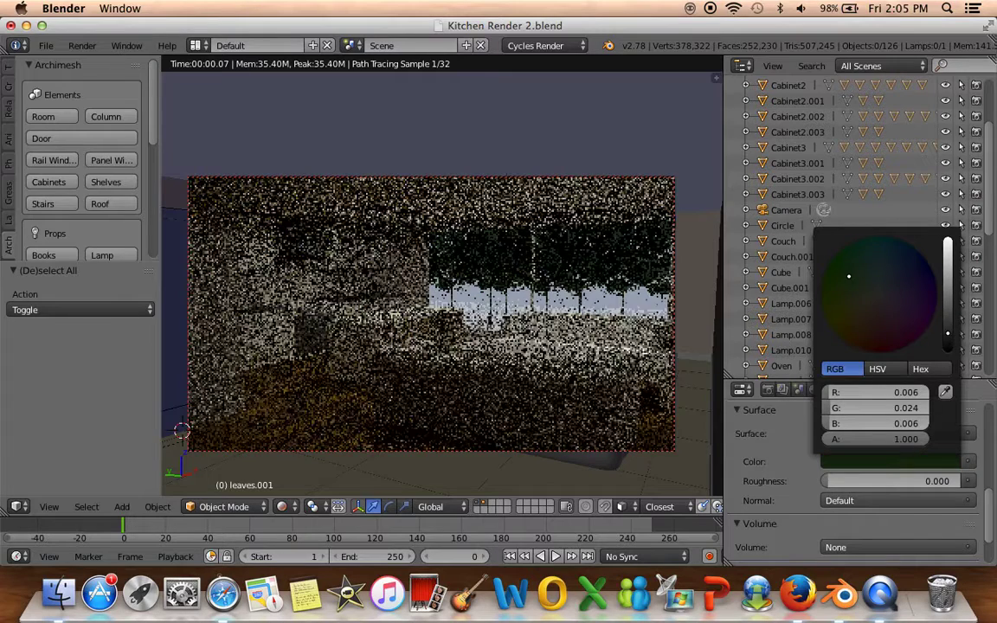
drag(952, 336, 948, 323)
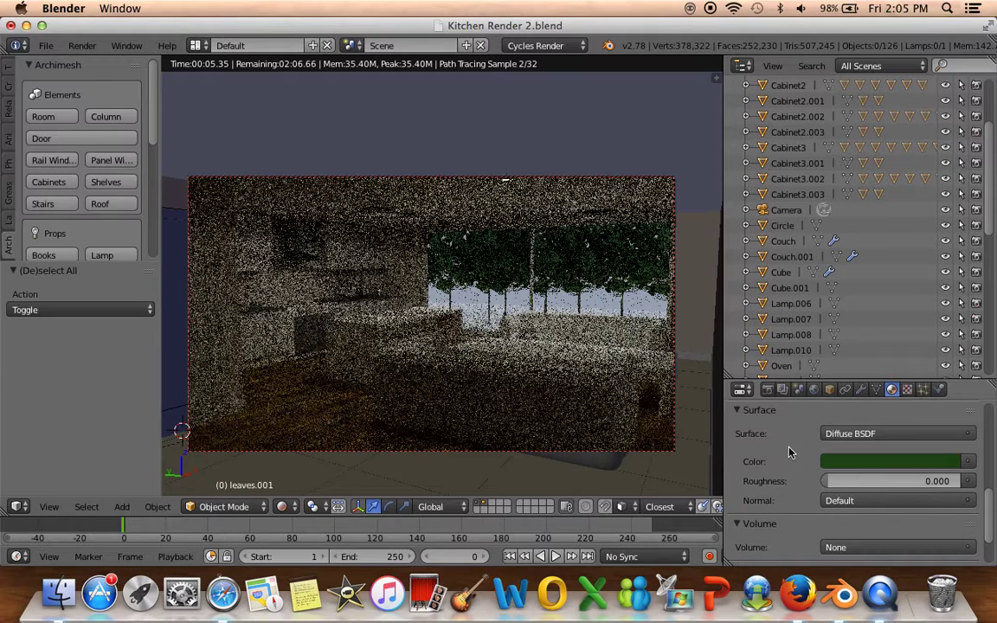
click(281, 506)
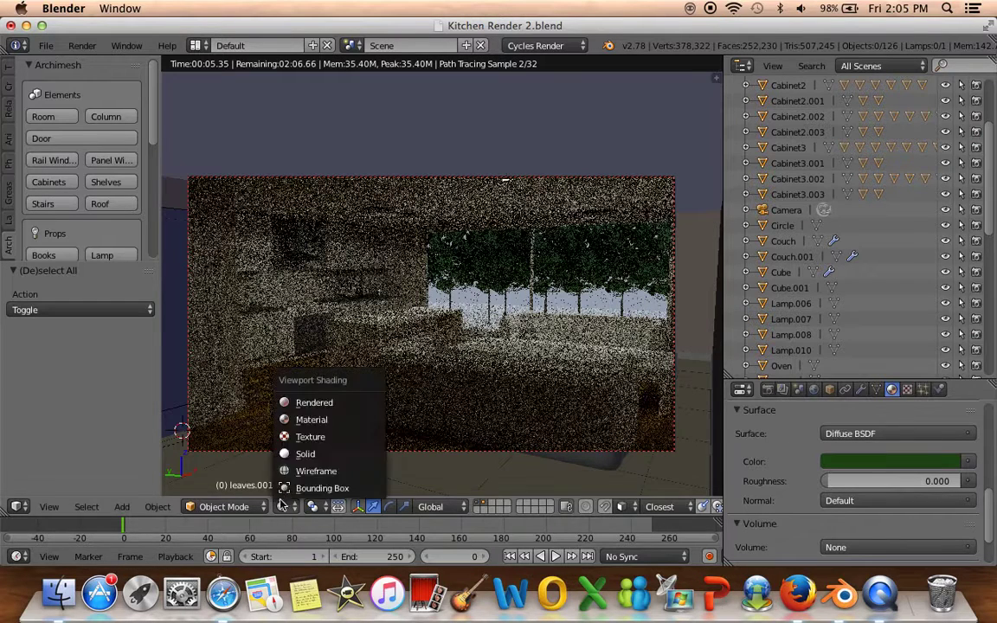
Back in Solid shading, select the ground Plane and add a new material for it
click(299, 454)
middle_drag(459, 297, 282, 296)
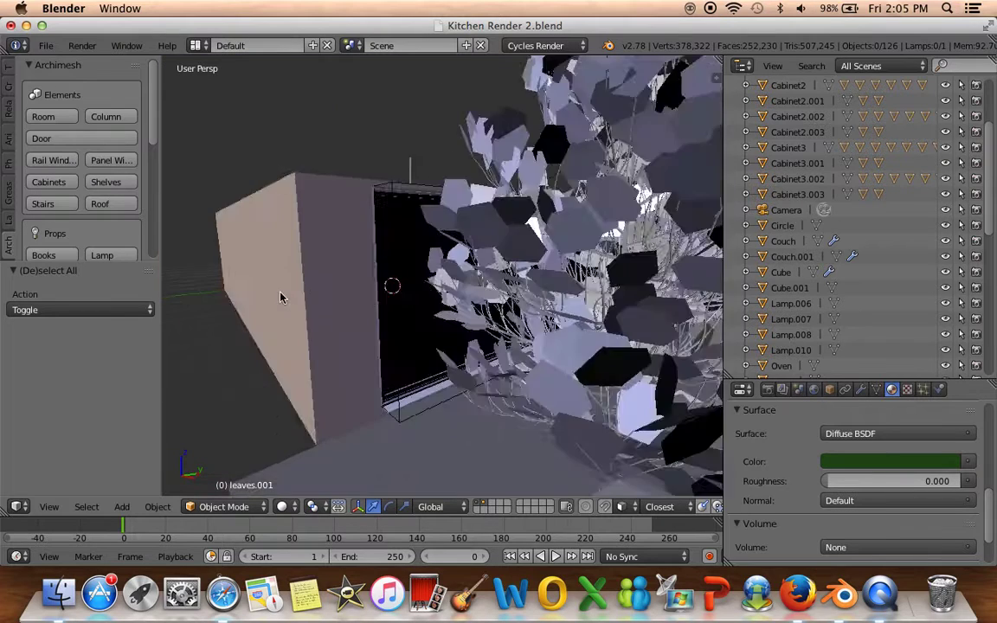
scroll(418, 351, down, 5)
right_click(552, 346)
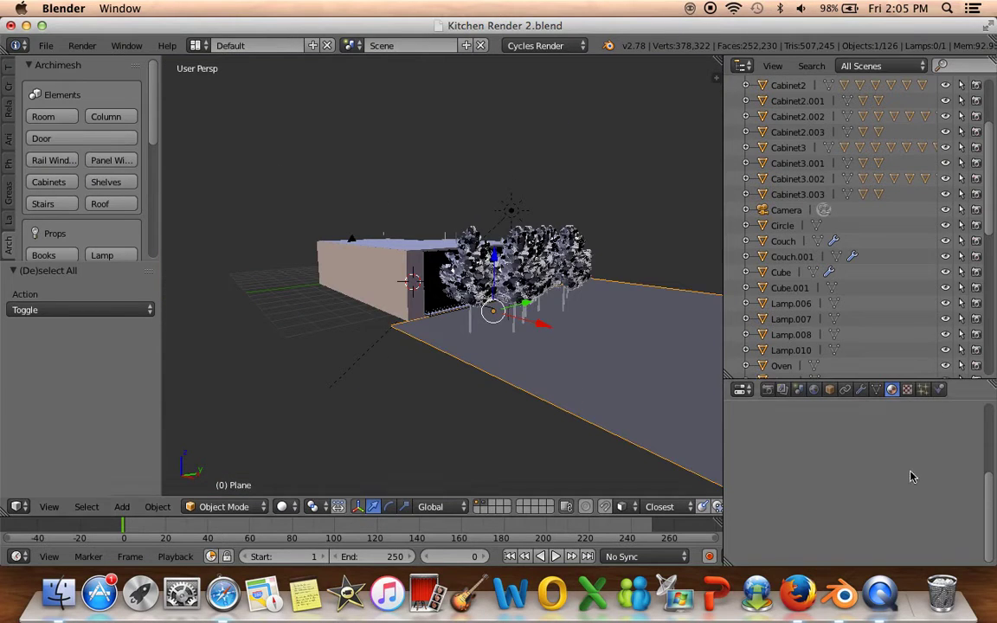
key(KP_0)
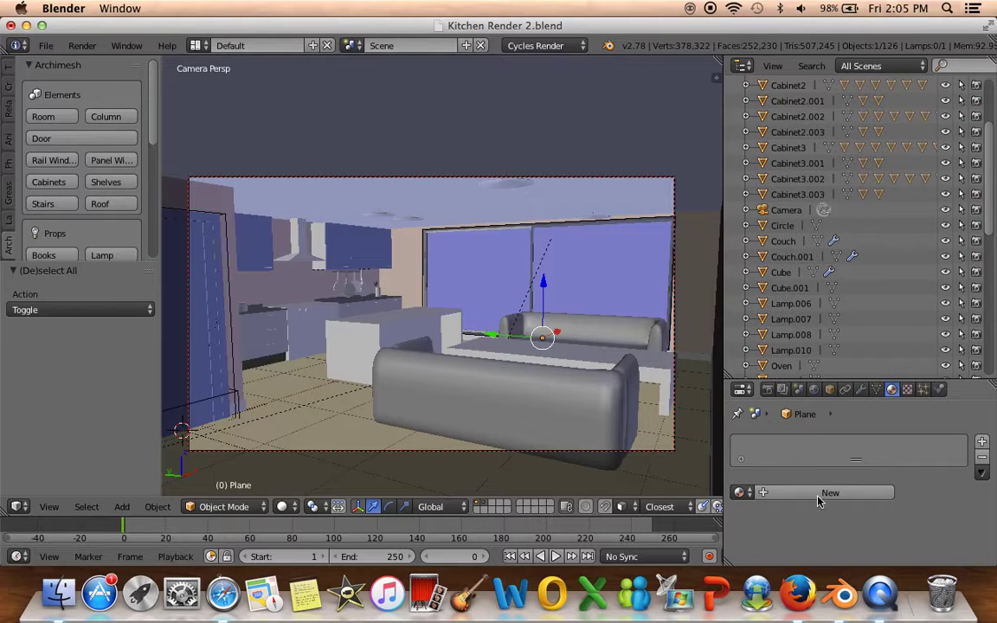
click(816, 493)
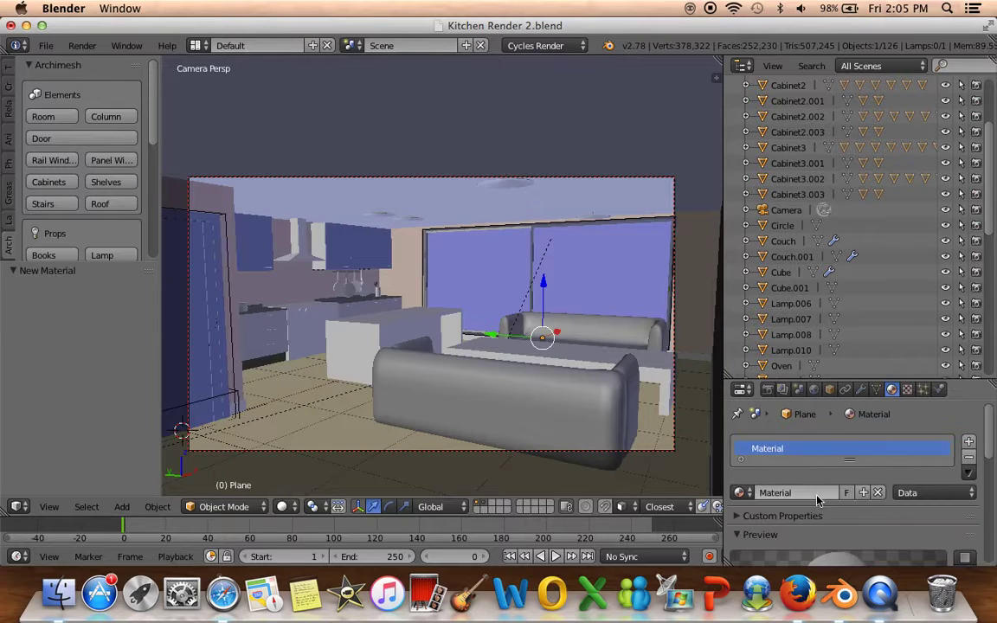
click(812, 494)
text(Ground)
key(Return)
Colour the ground material muted olive green (R 0.332, G 0.507, B 0.272) and preview it rendered
scroll(848, 519, down, 3)
click(860, 553)
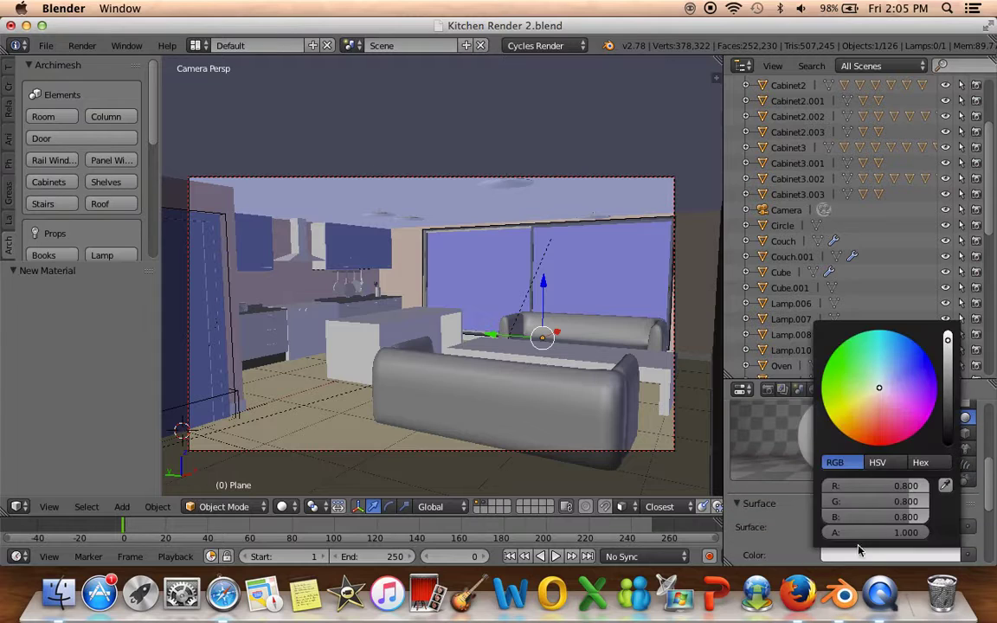
drag(876, 400, 872, 410)
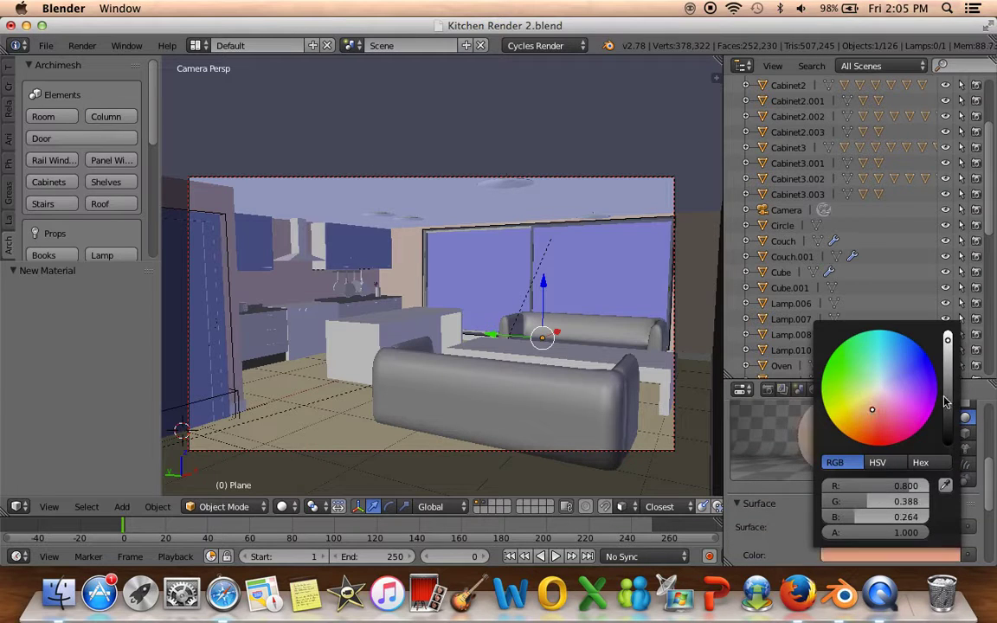
click(948, 403)
drag(877, 403, 866, 394)
click(865, 385)
drag(950, 381, 948, 390)
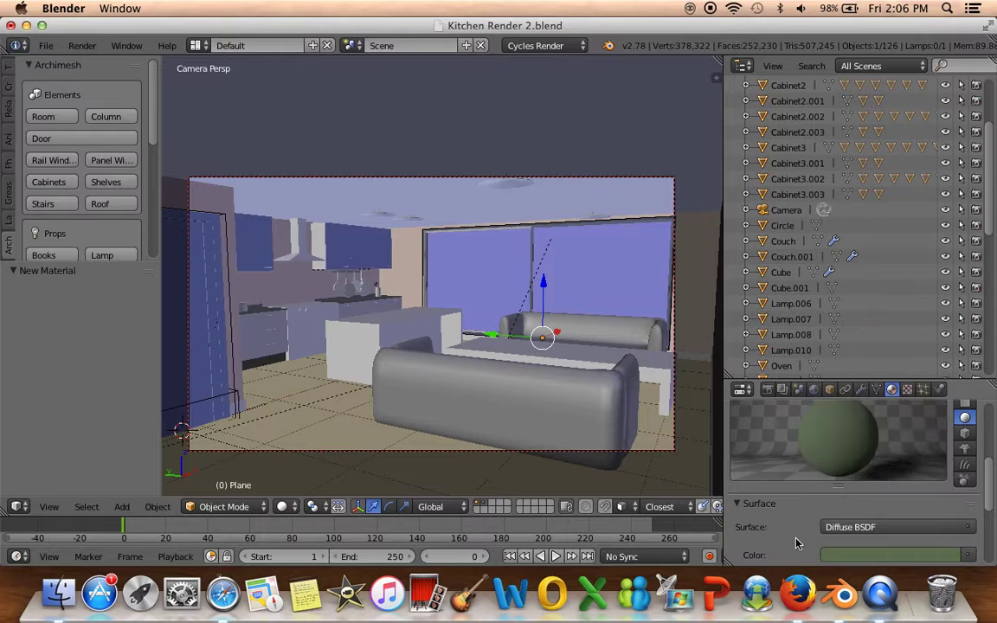
click(286, 506)
click(297, 404)
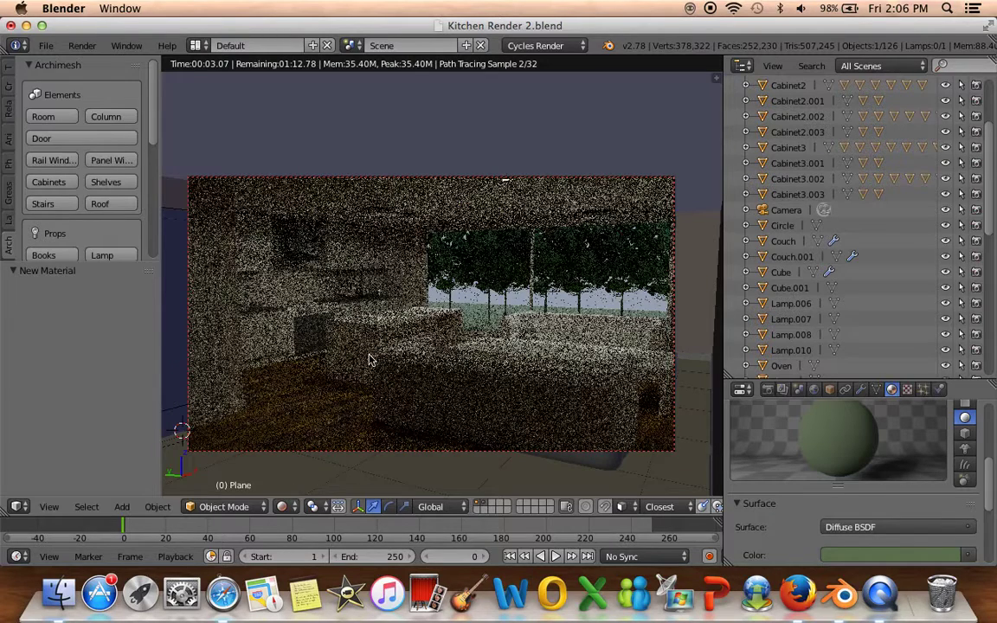
Switch back to Solid shading, orbit outside the building, and select the Sun lamp
click(281, 509)
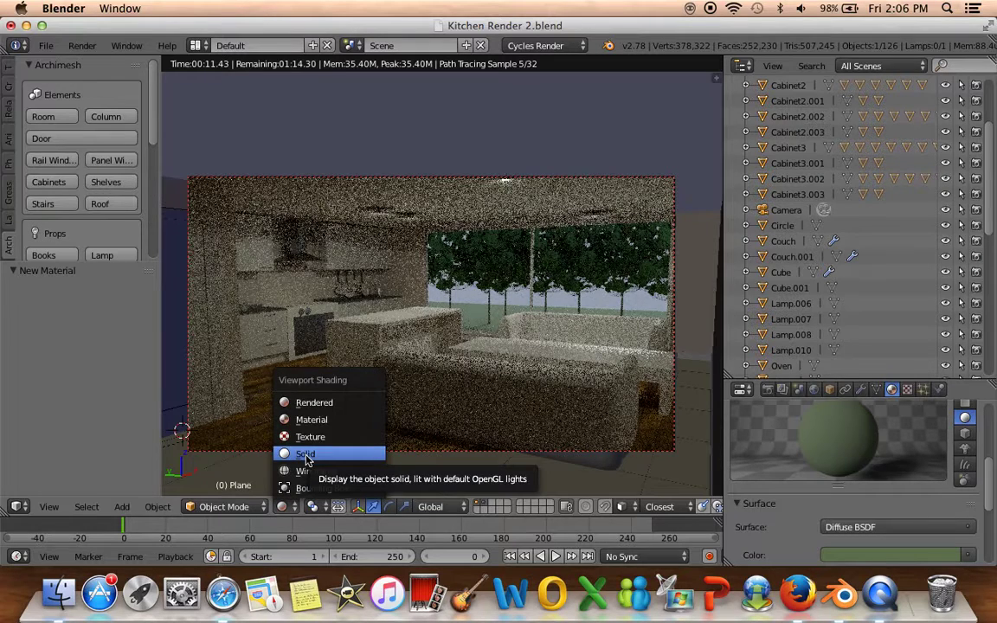
click(305, 456)
mouse_move(305, 457)
middle_down()
mouse_move(361, 370)
mouse_move(324, 363)
middle_up()
scroll(324, 364, down, 3)
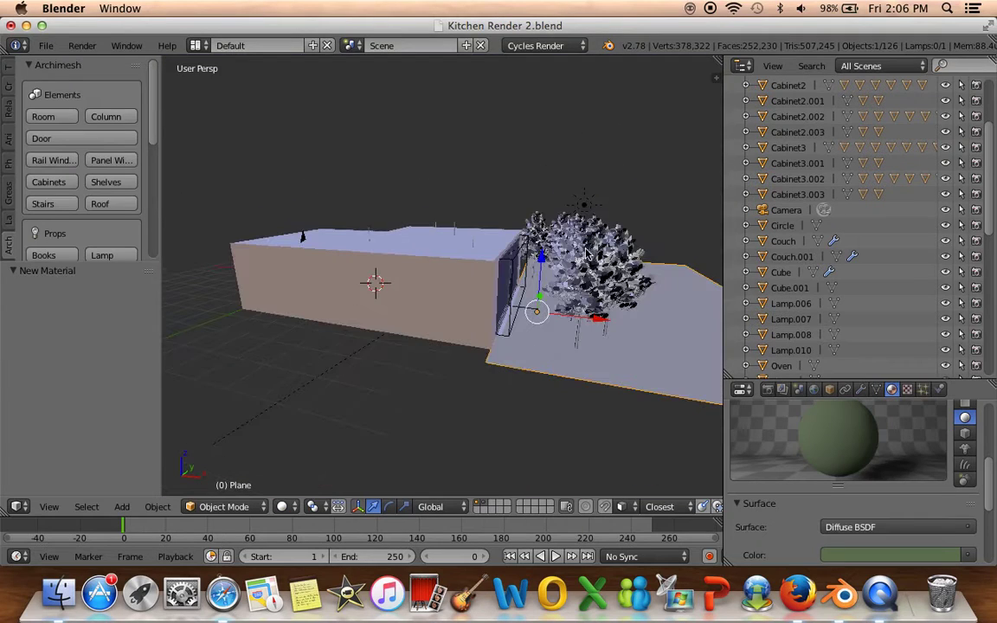
right_click(527, 225)
middle_drag(582, 311, 548, 303)
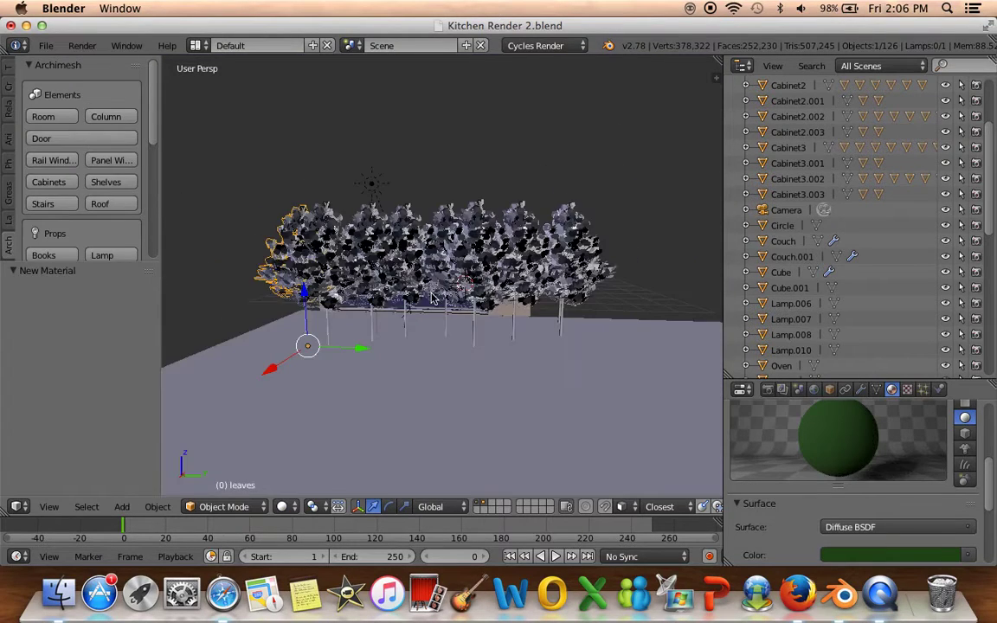
key(a)
mouse_move(362, 334)
middle_down()
mouse_move(445, 329)
mouse_move(446, 259)
middle_up()
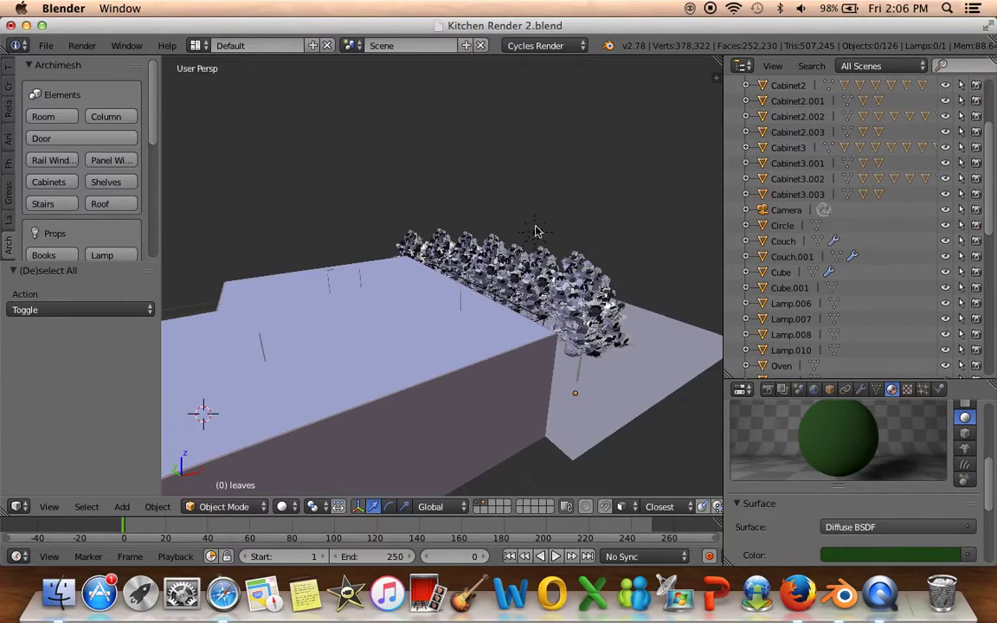
right_click(482, 204)
mouse_move(481, 204)
middle_down()
mouse_move(517, 246)
mouse_move(595, 407)
middle_up()
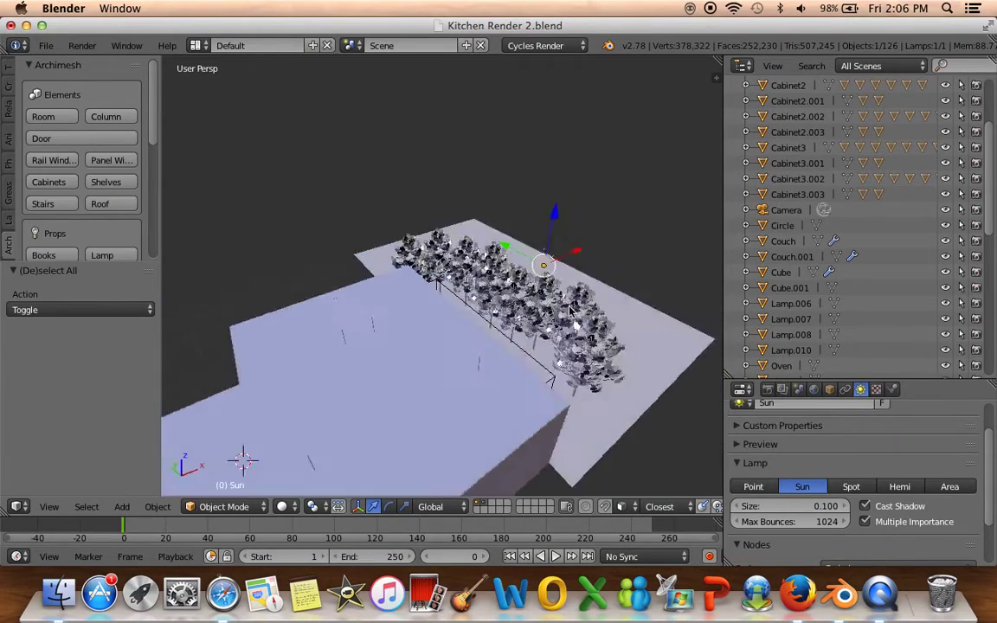
From a top wireframe view with the tree layer hidden, rotate the Sun lamp about -34.5° around Z
key(z)
key(KP_5)
key(KP_7)
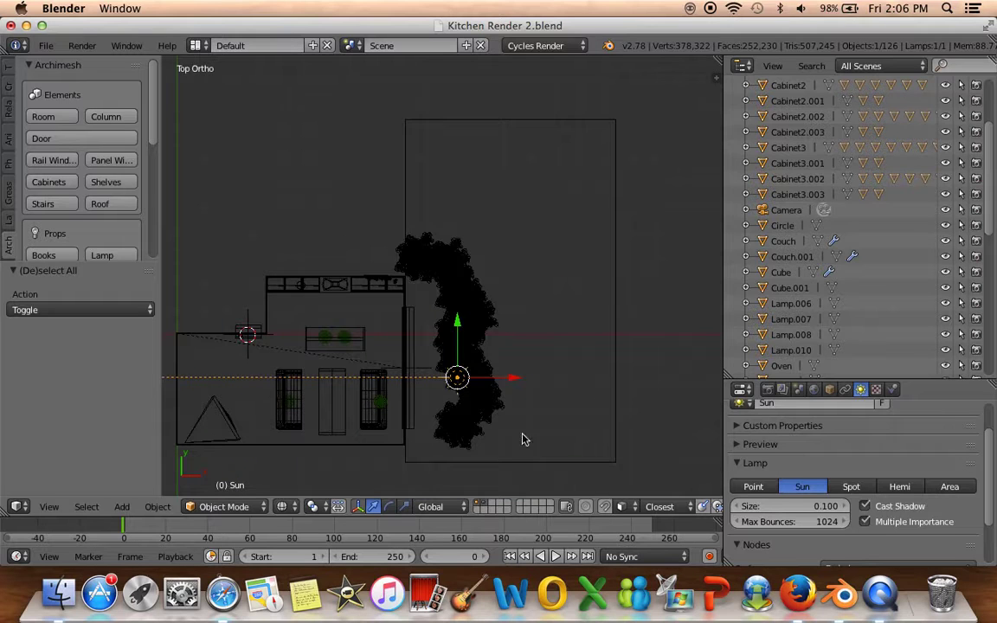
click(477, 501)
key(r)
key(z)
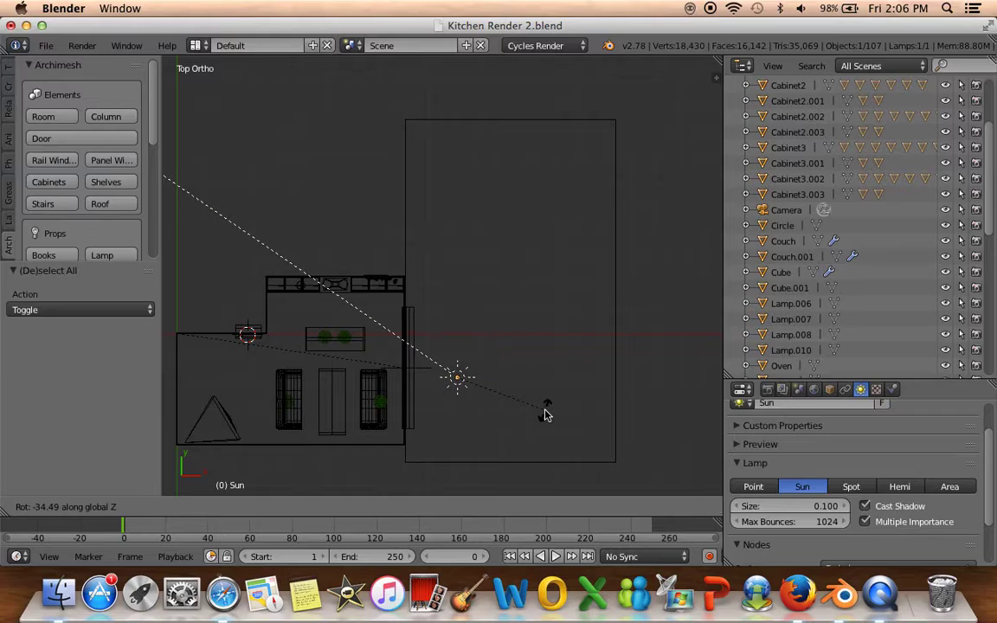
click(545, 415)
Return to the camera view and show the kitchen as a Rendered Cycles preview
mouse_move(367, 371)
middle_down()
mouse_move(492, 232)
mouse_move(461, 298)
middle_up()
key(a)
key(KP_0)
key(z)
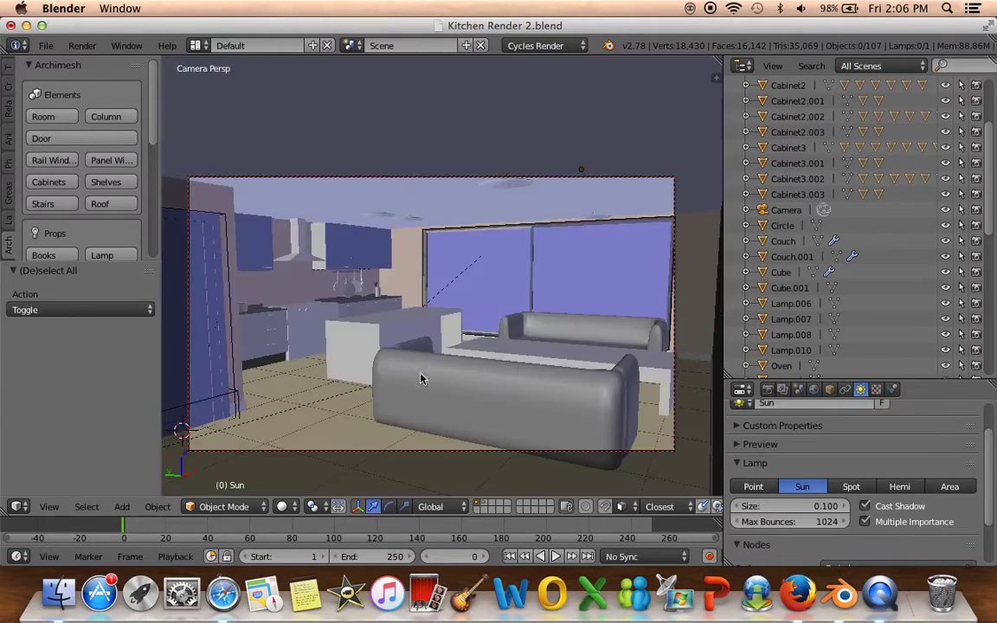
click(282, 507)
click(309, 402)
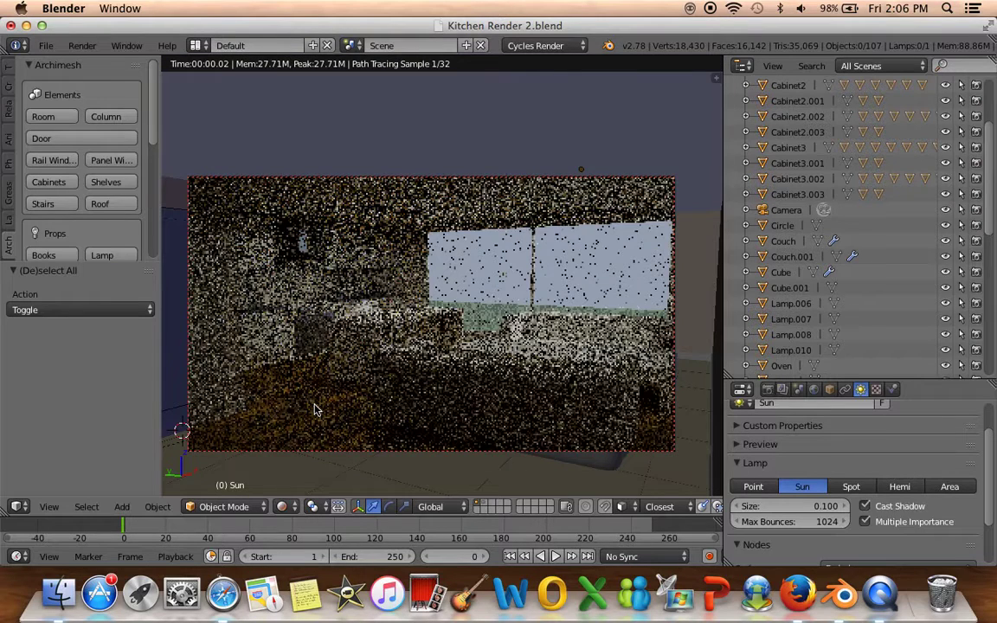
Show the kitchen and tree layers together, return to Solid shading, and select Couch.001
click(485, 508)
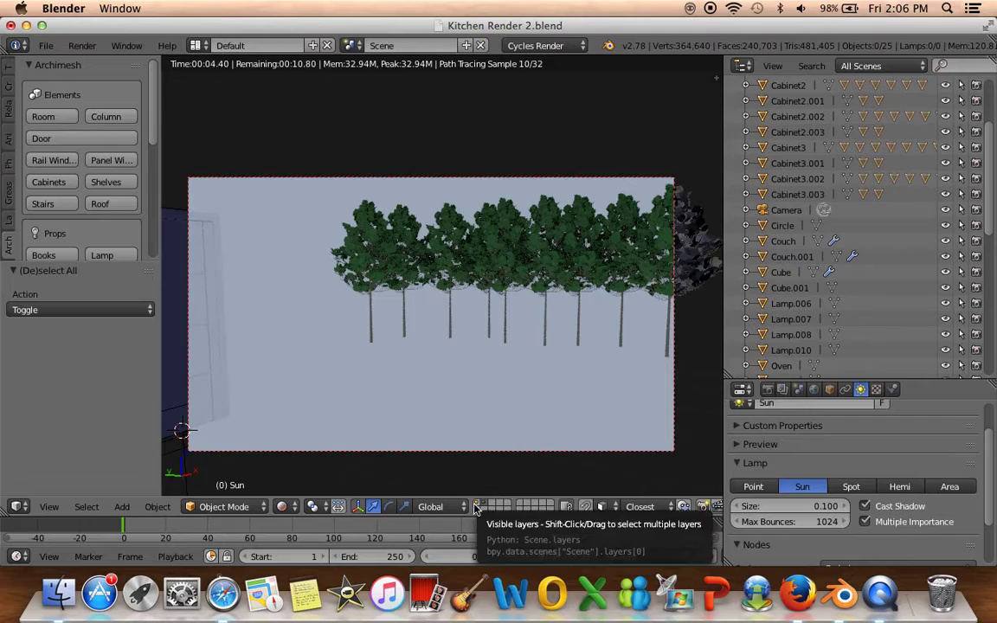
shift+click(475, 509)
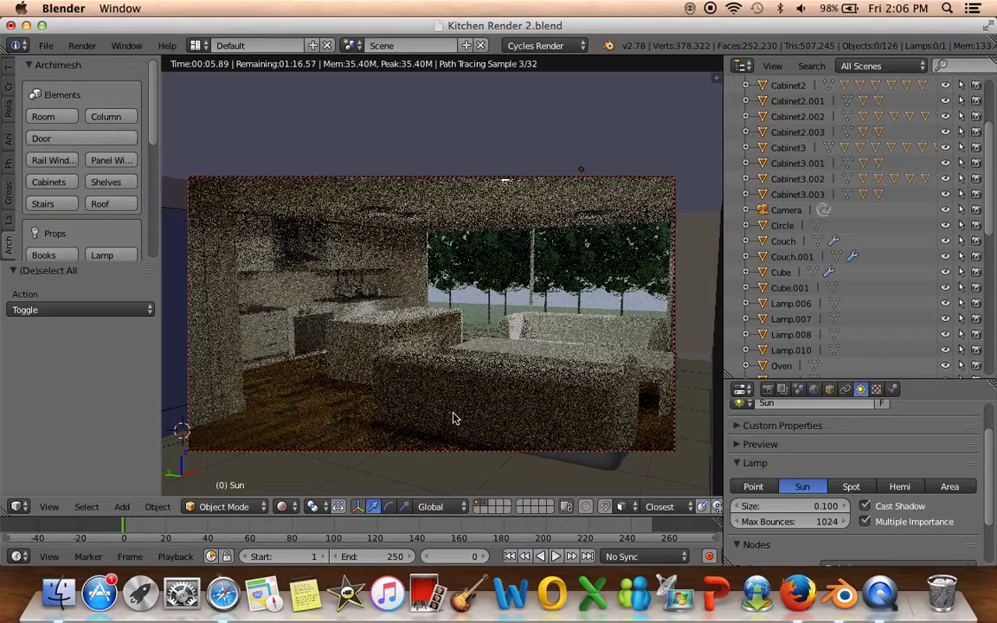
click(292, 514)
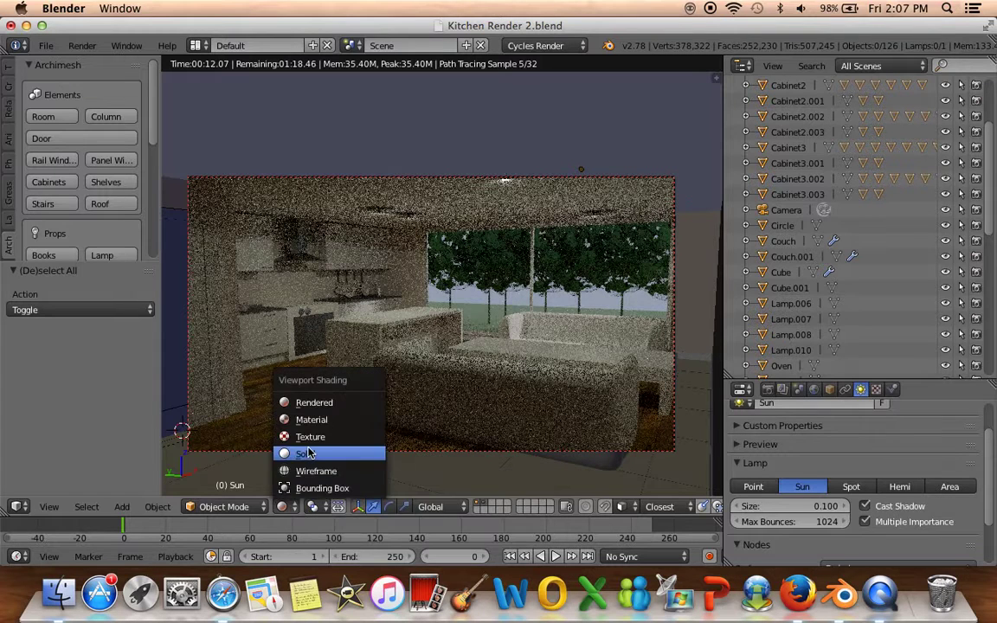
click(310, 452)
right_click(567, 326)
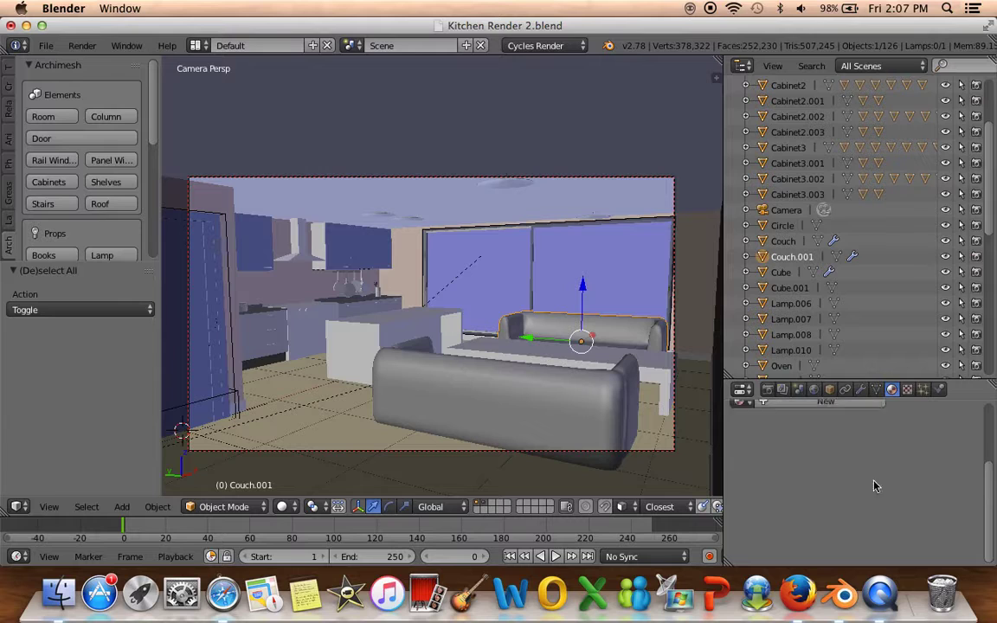
Give Couch.001 a new material named 'Cou'
click(892, 389)
click(831, 492)
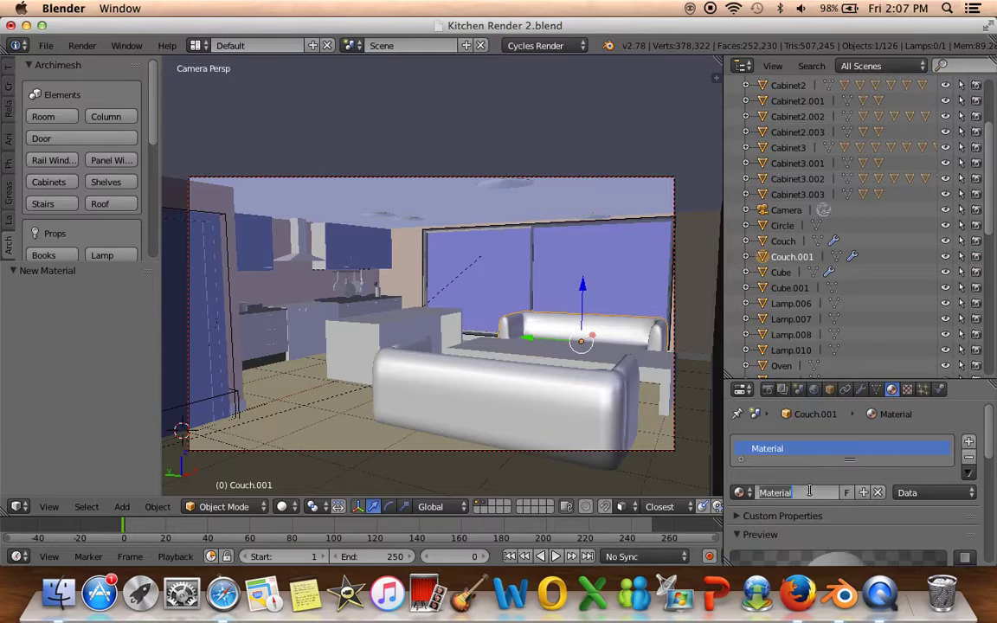
text(Cou)
key(Return)
scroll(844, 502, down, 3)
scroll(844, 520, down, 3)
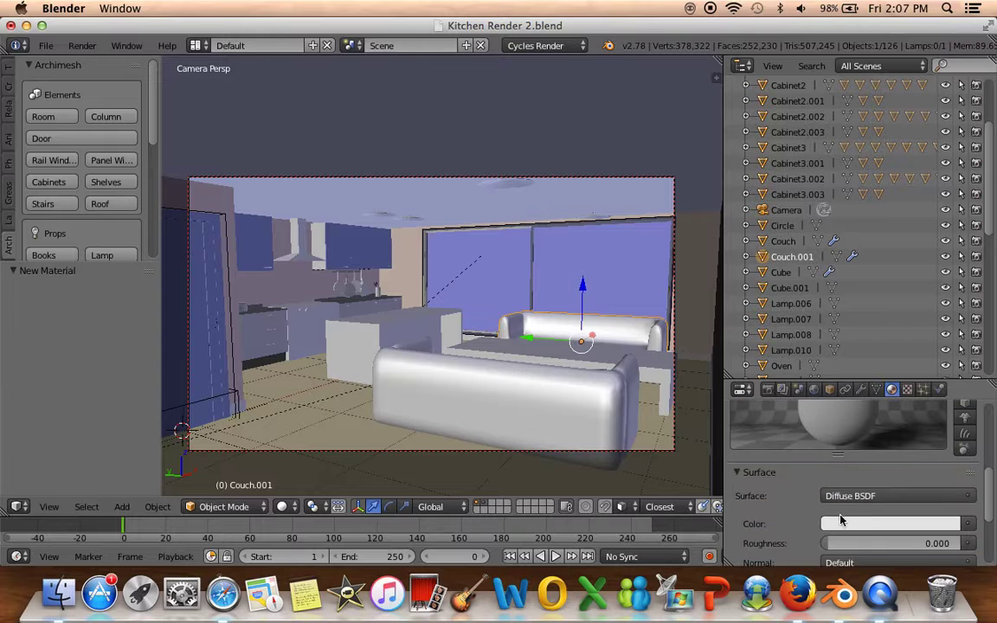
Set the back couch's Diffuse colour to dark warm brown (R 0.281, G 0.239, B 0.204)
click(848, 525)
drag(880, 356, 877, 364)
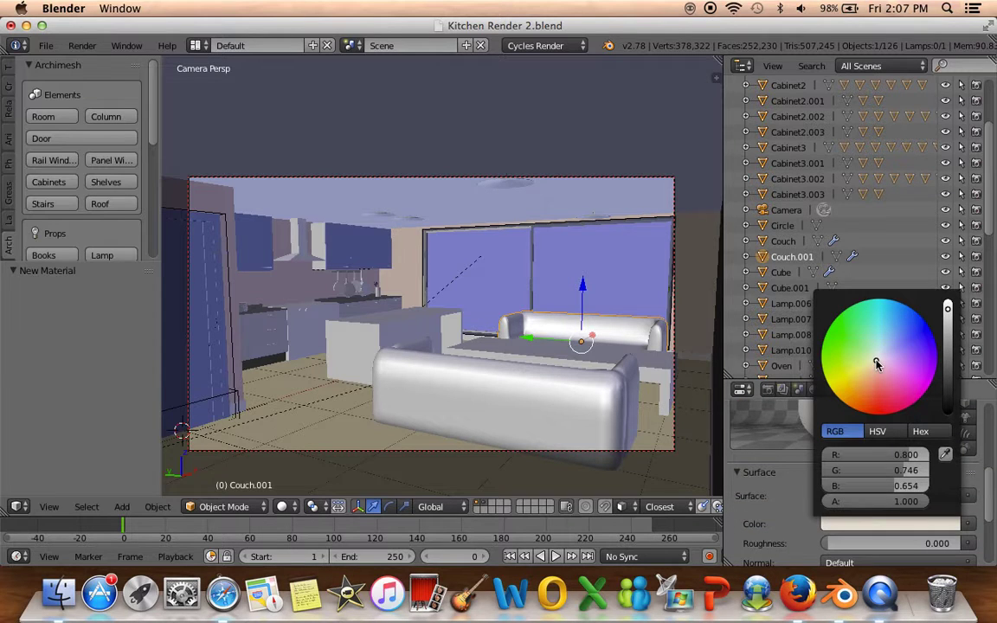
click(872, 363)
drag(872, 363, 876, 367)
drag(948, 309, 947, 329)
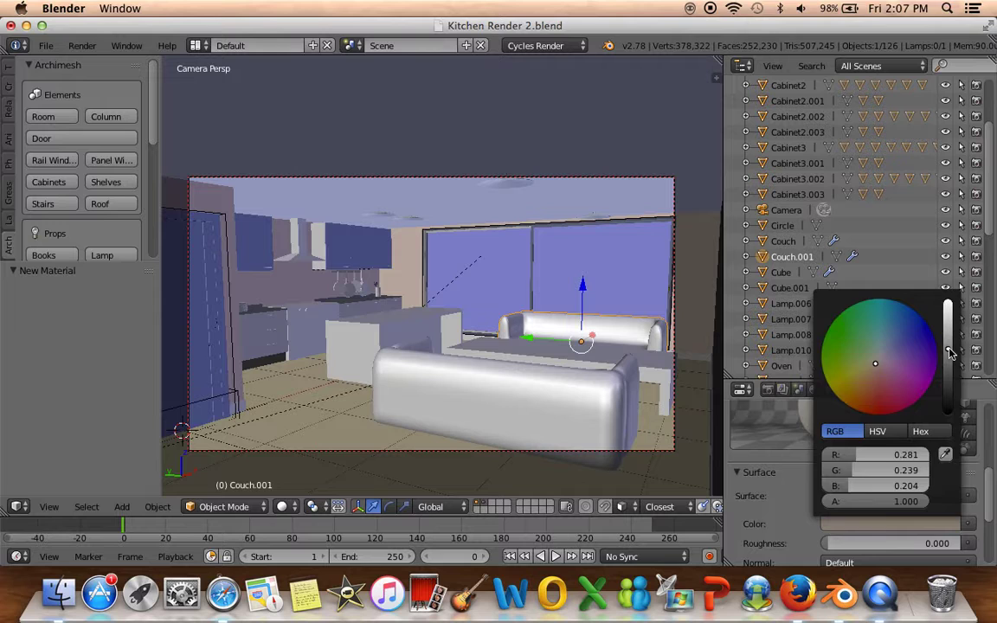
right_click(563, 413)
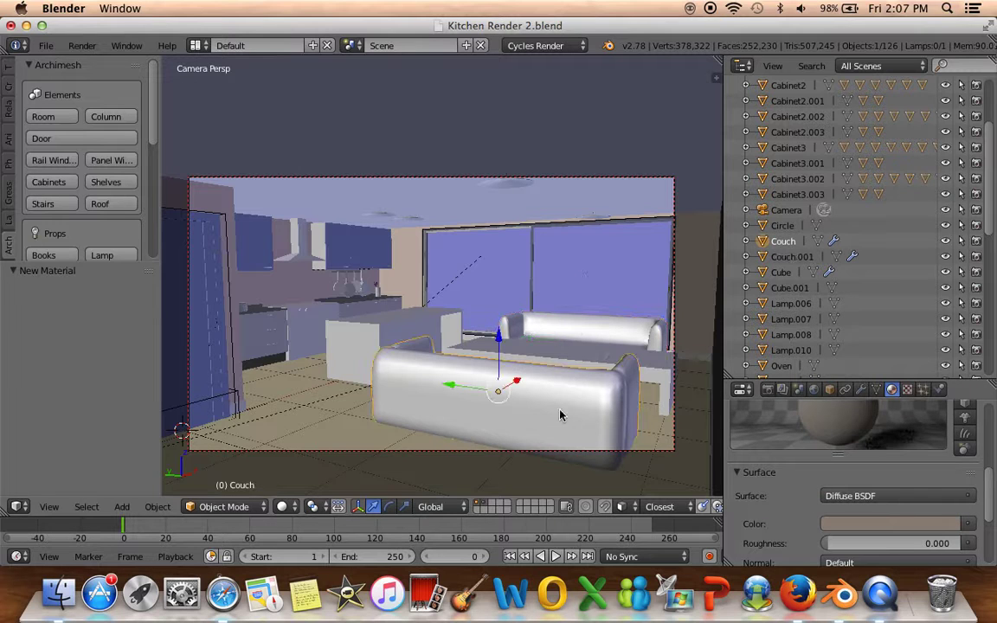
Inspect the table's material and the oven's Oven, Oven Glass, Stove and Dial material slots
right_click(403, 335)
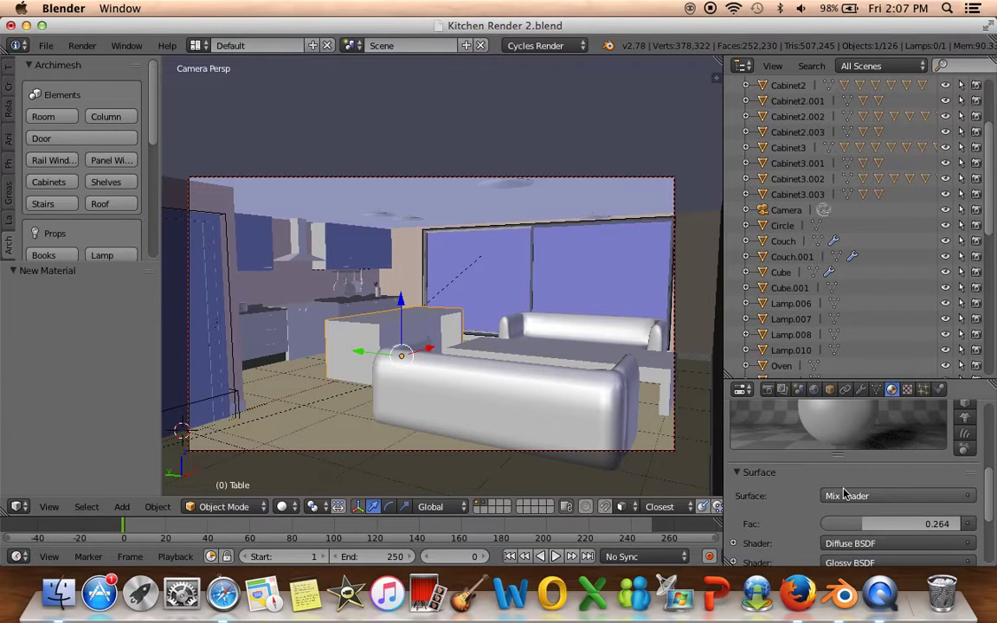
scroll(844, 490, up, 3)
scroll(845, 493, up, 3)
scroll(845, 493, down, 3)
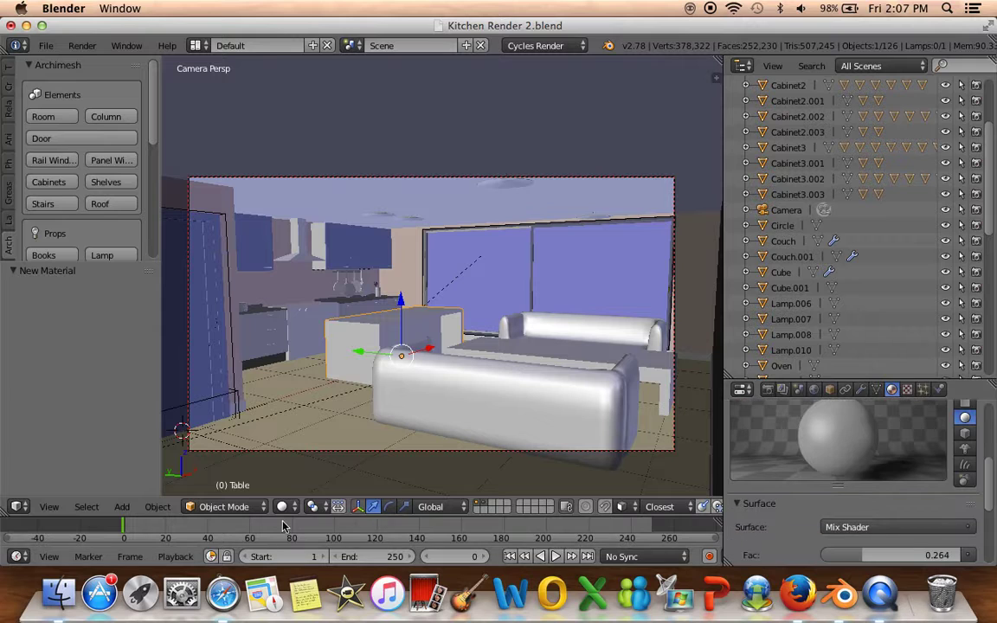
right_click(272, 304)
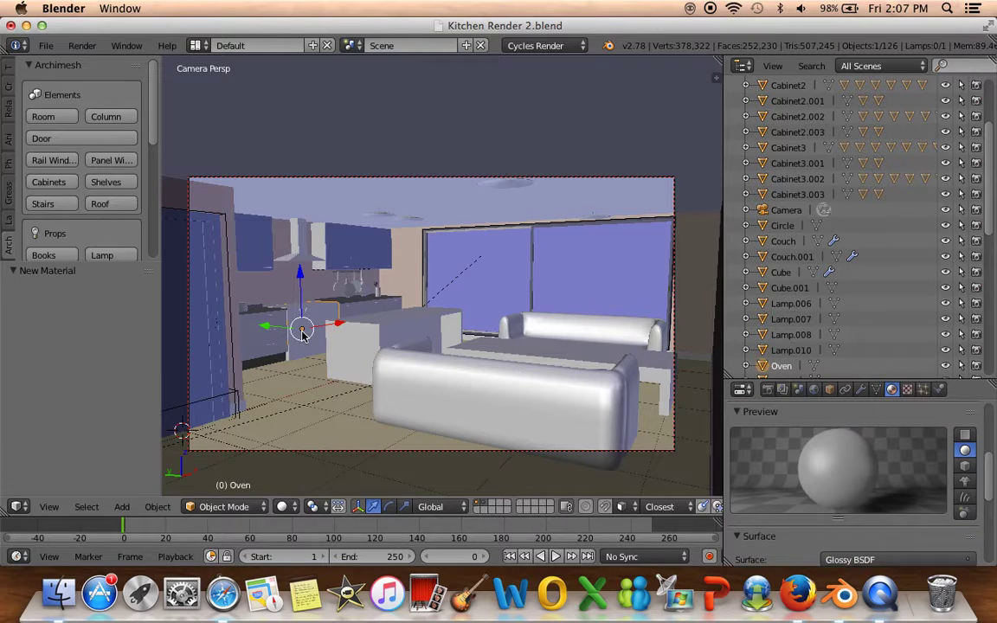
scroll(908, 440, up, 1)
scroll(908, 440, up, 3)
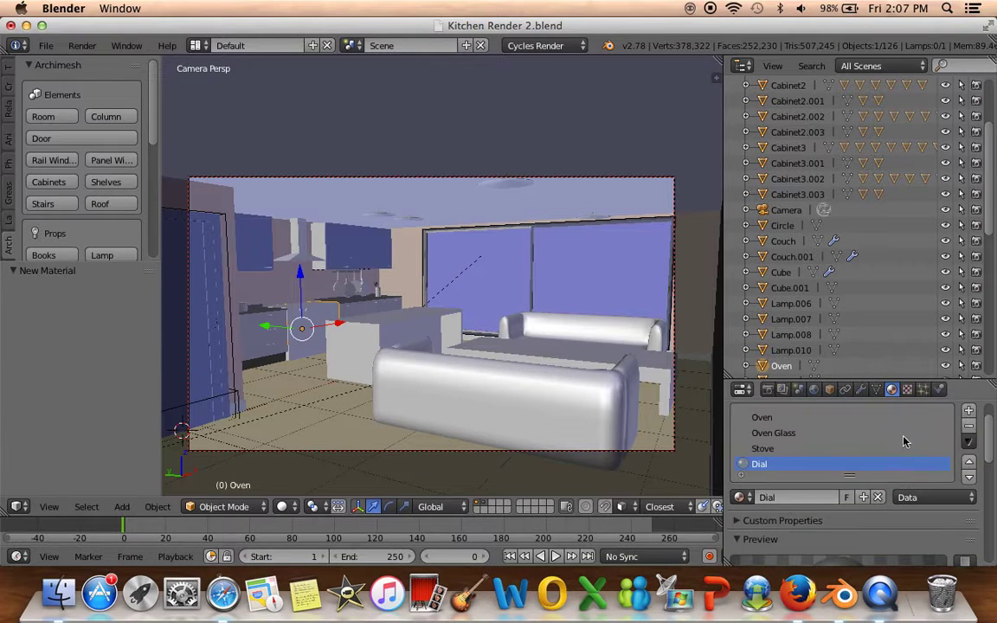
click(766, 417)
click(771, 433)
click(763, 449)
click(759, 464)
Check the cabinet door, front couch and the hood's grey Glossy material (0.260, roughness 0.062)
right_click(360, 253)
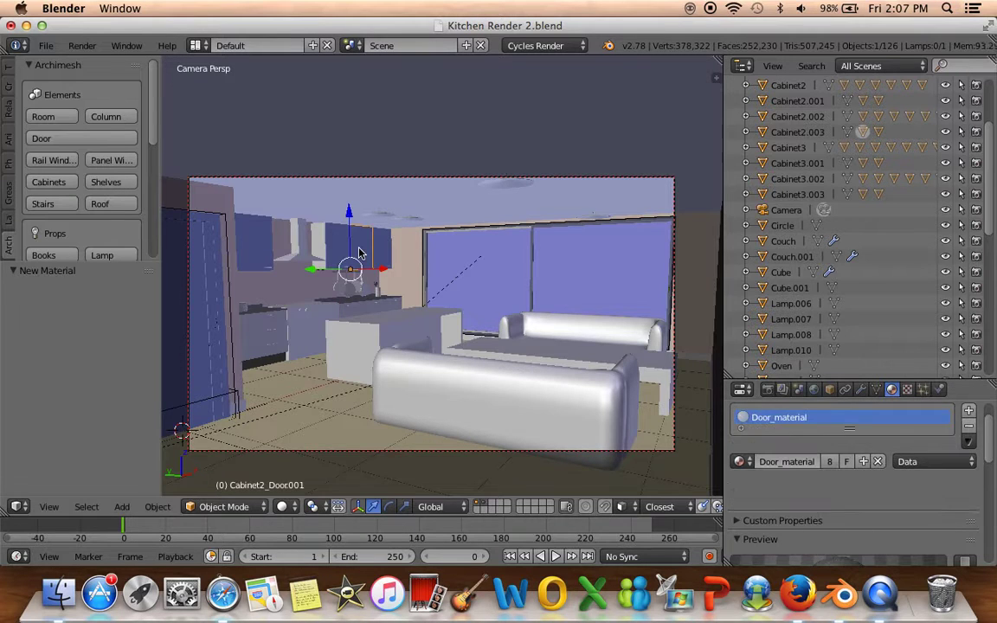
right_click(376, 346)
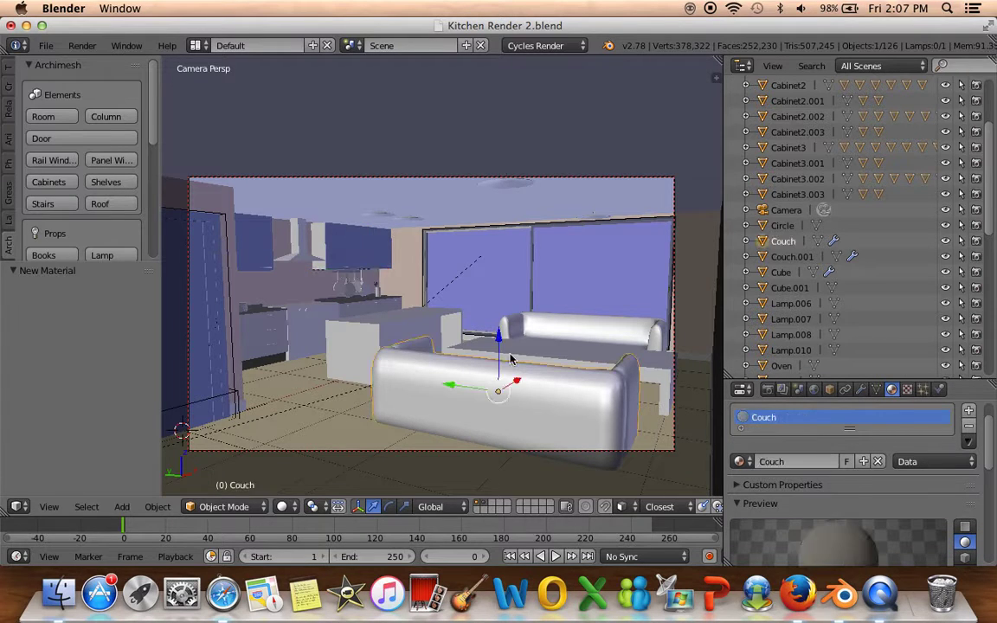
scroll(509, 358, down, 2)
scroll(509, 357, up, 2)
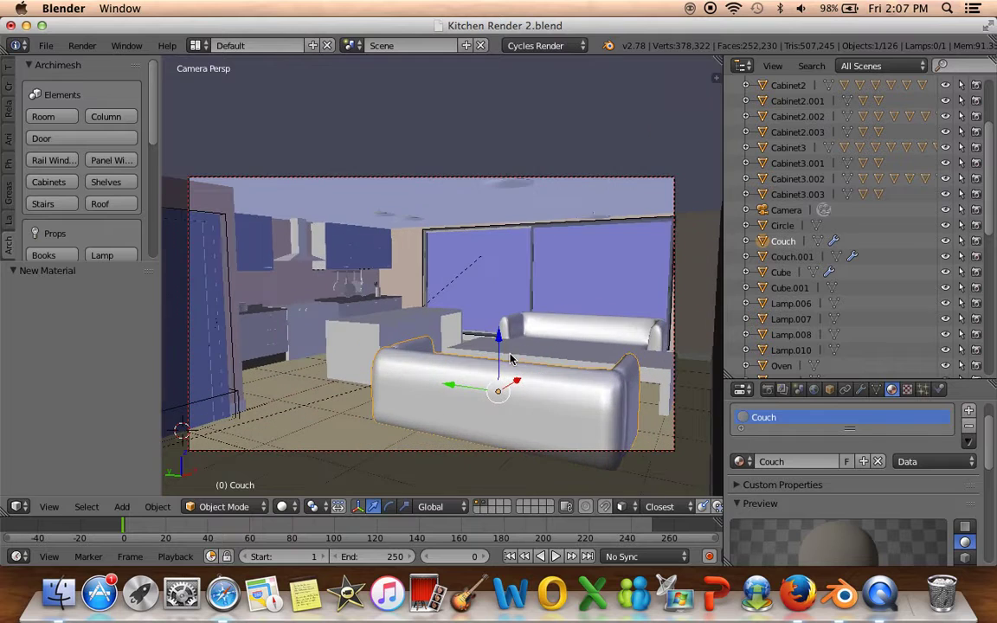
right_click(294, 240)
scroll(794, 480, down, 2)
scroll(795, 493, down, 3)
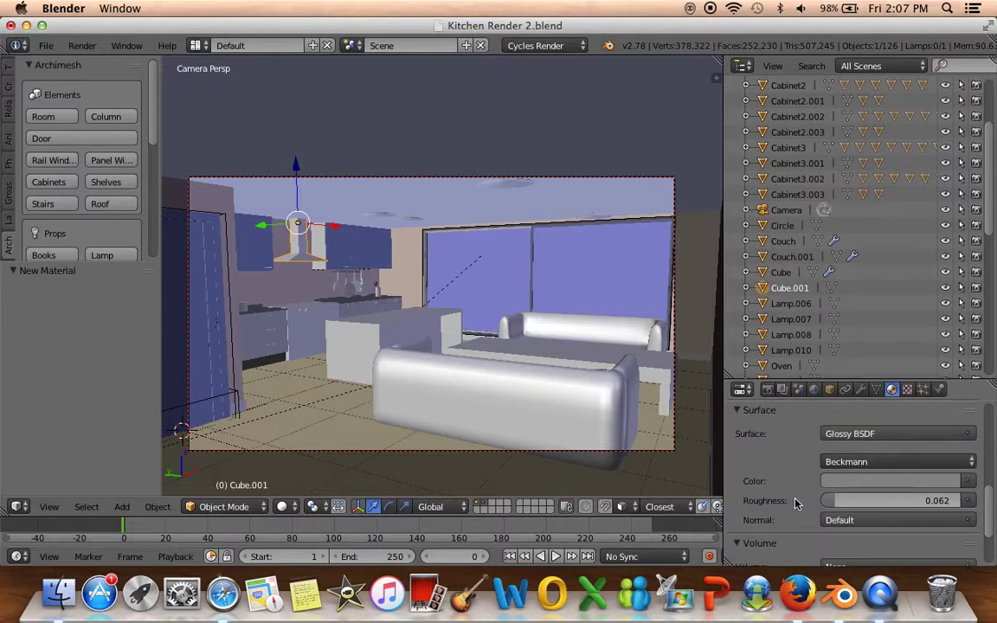
scroll(797, 498, up, 3)
click(865, 544)
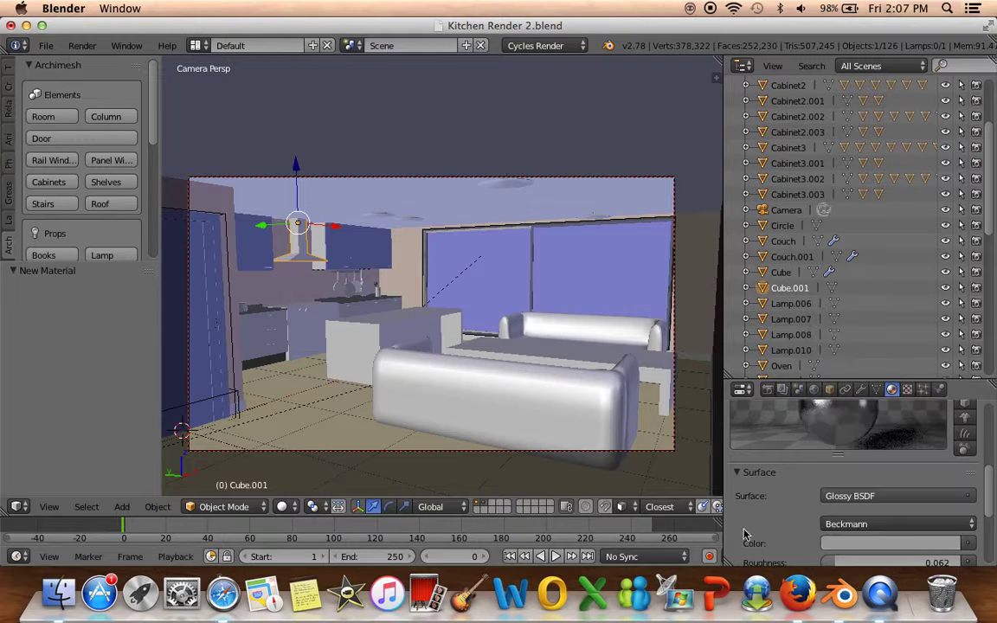
click(284, 506)
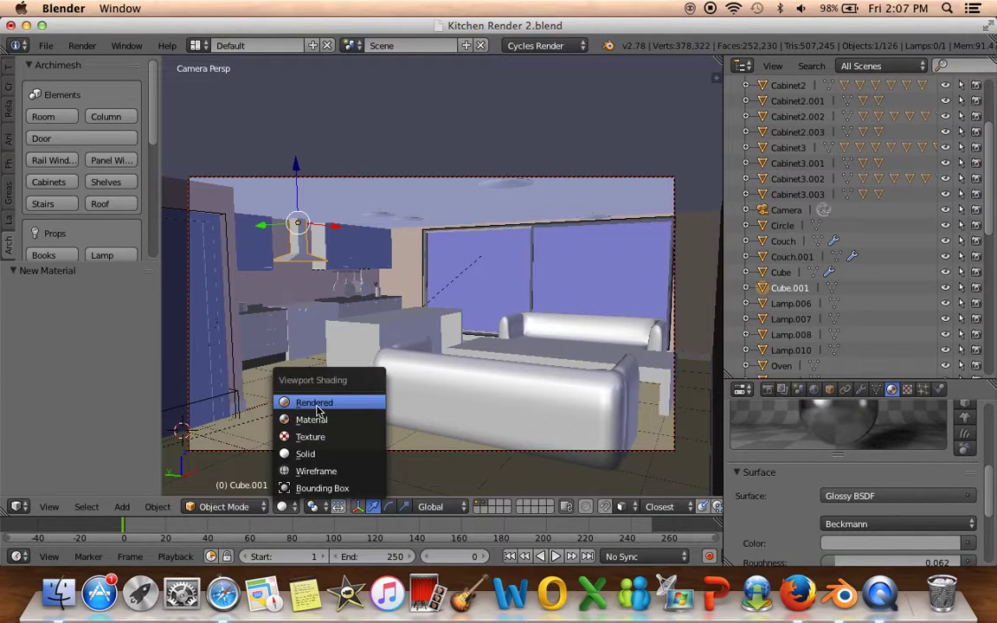
In a Rendered preview, darken the hood's Glossy colour, then return to Solid shading
click(314, 404)
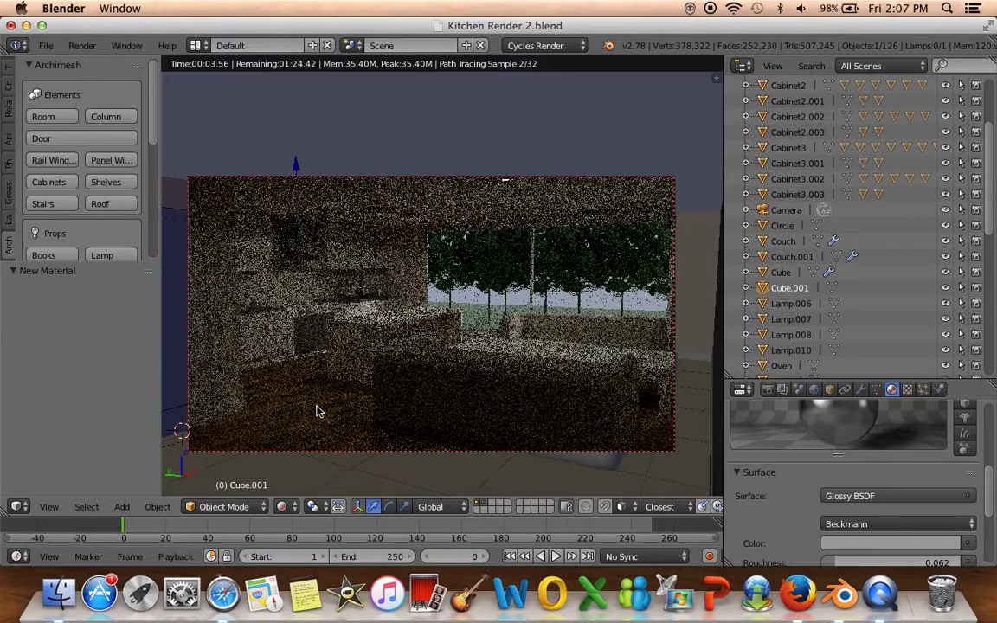
click(891, 544)
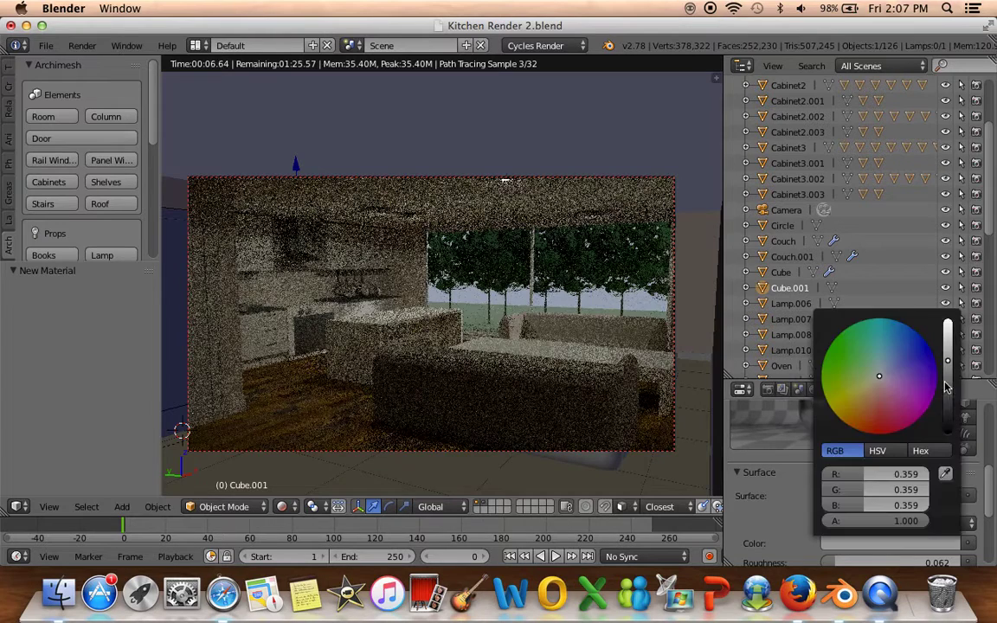
click(946, 407)
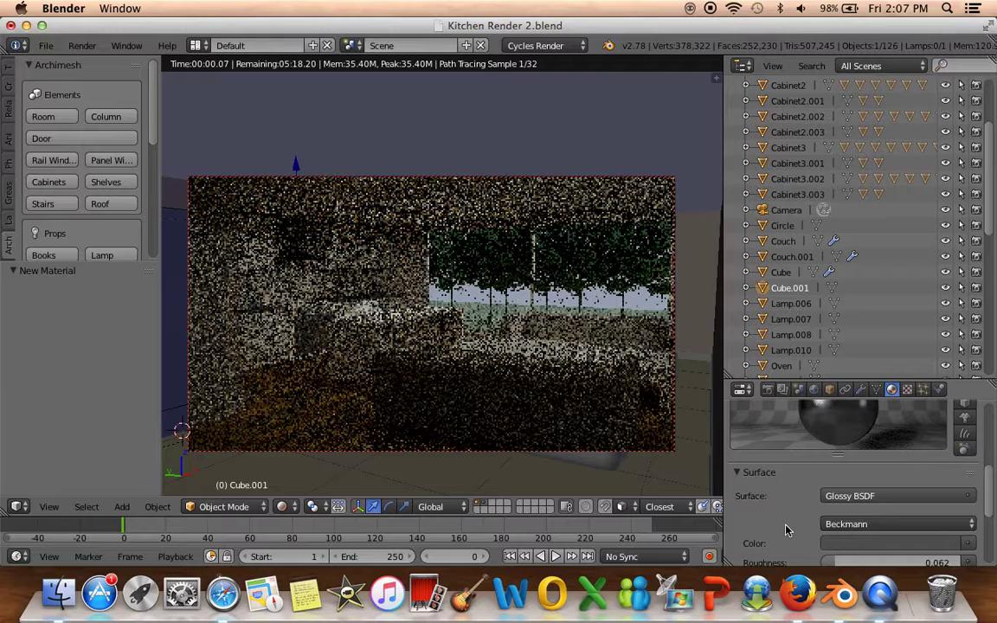
click(282, 507)
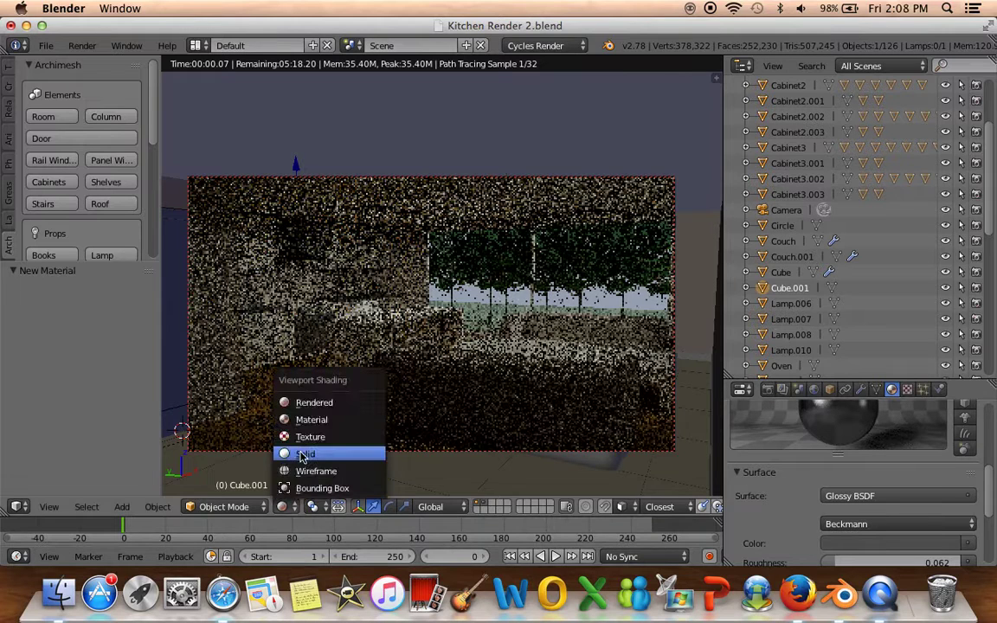
click(301, 456)
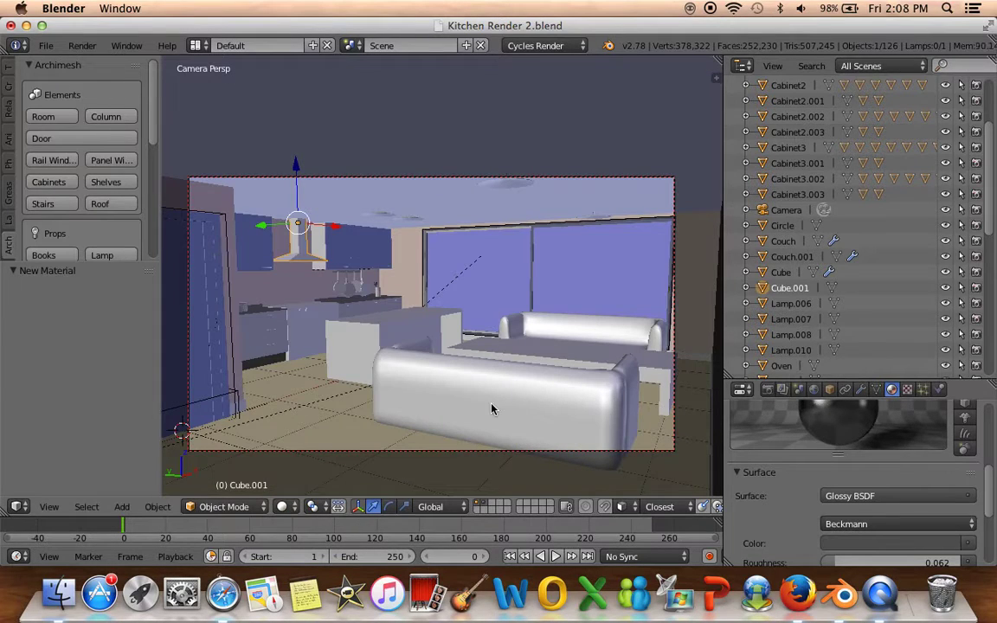
Save the blend file over the existing one, then put the front couch into Edit Mode
key(a)
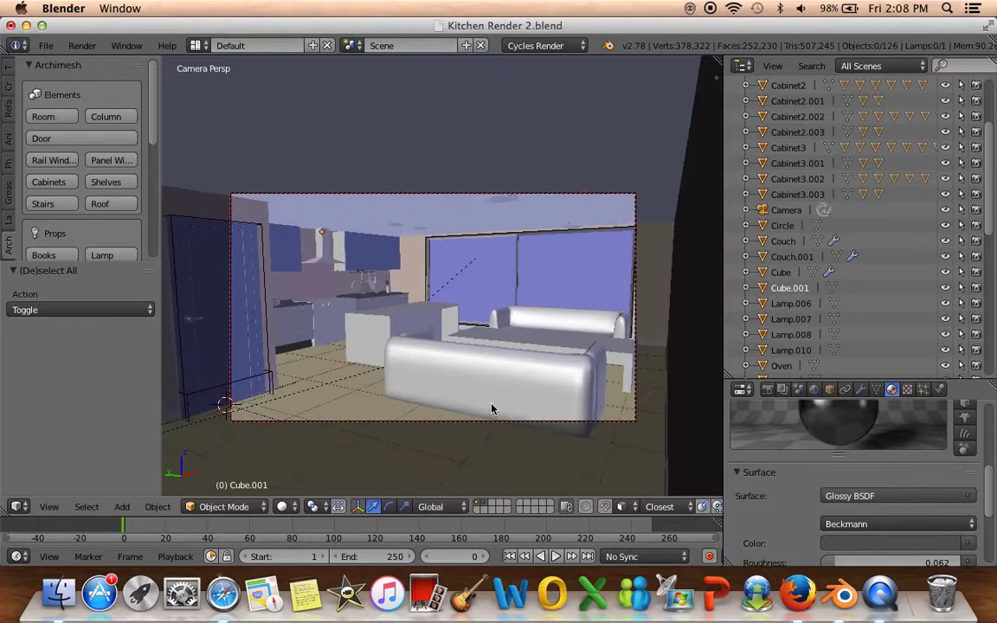
key(ctrl+s)
click(491, 409)
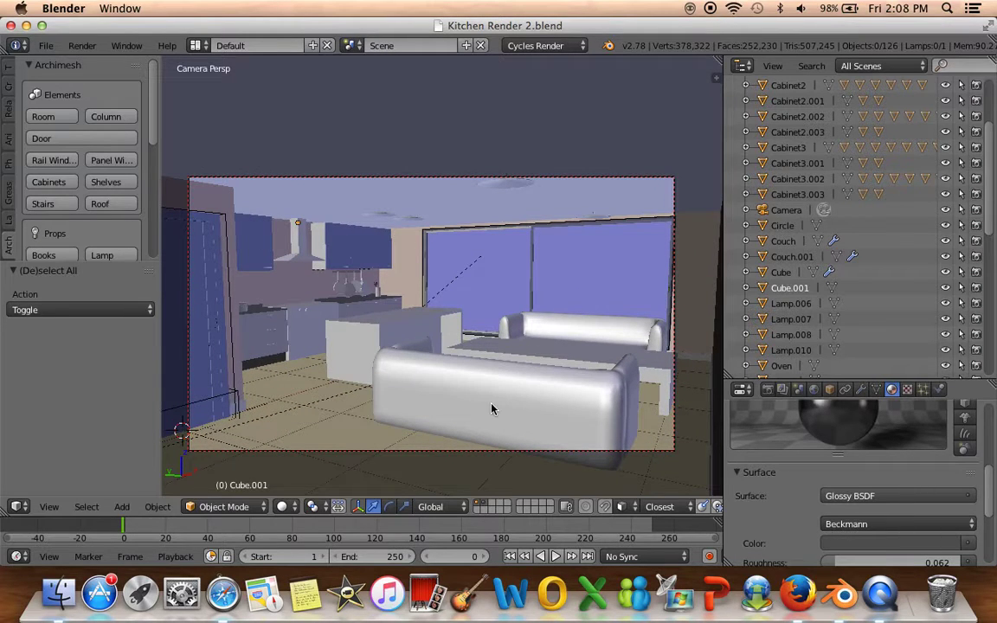
scroll(490, 408, down, 1)
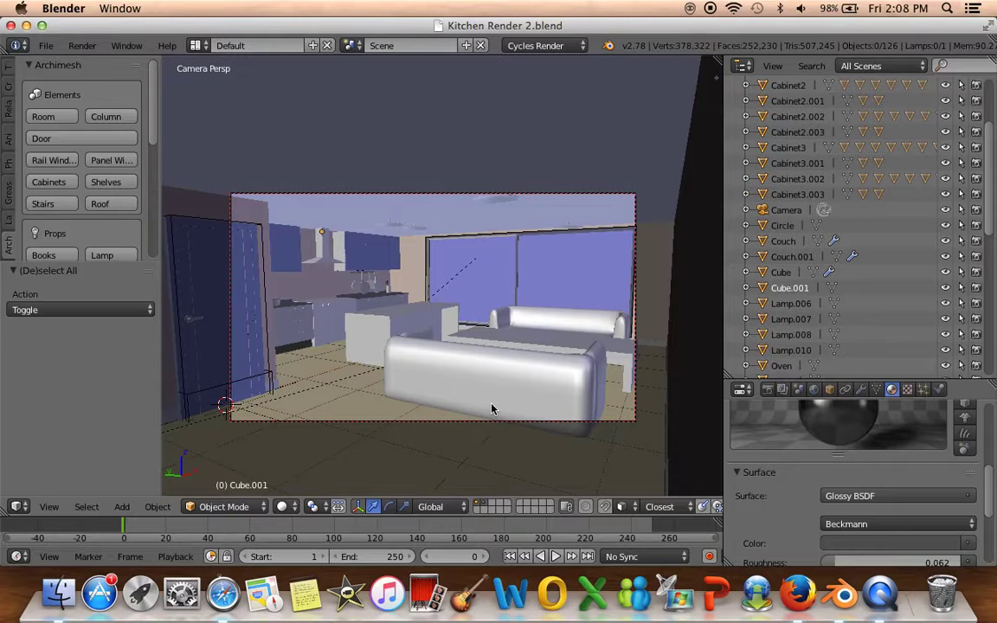
right_click(491, 409)
key(Tab)
key(KP_0)
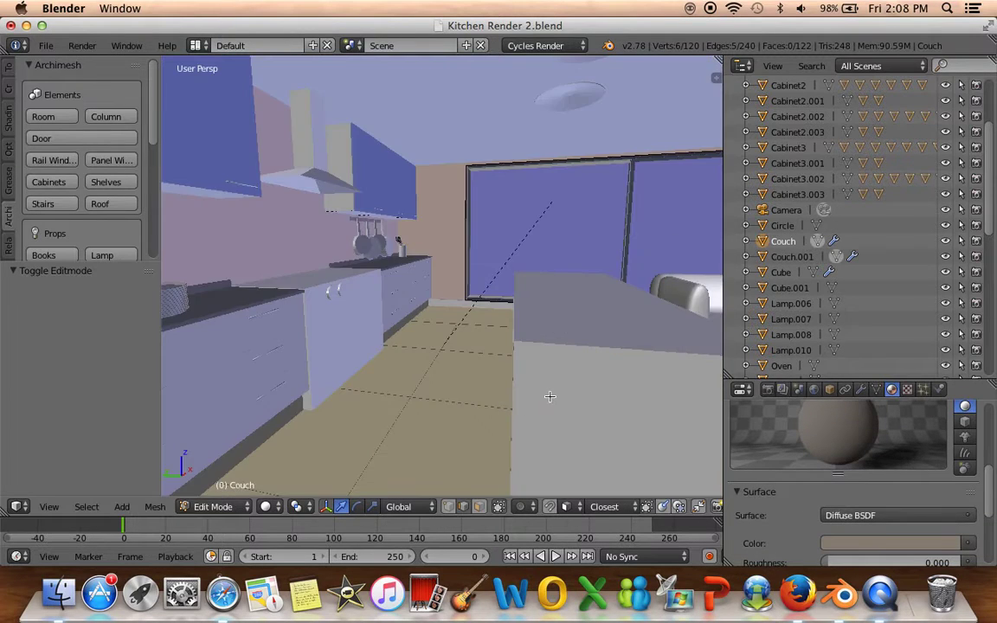
Orbit toward the couches, leave Edit Mode, and check which mesh the back couch uses
mouse_move(550, 396)
middle_down()
mouse_move(429, 403)
mouse_move(521, 401)
mouse_move(382, 370)
mouse_move(404, 379)
middle_up()
key(Tab)
right_click(300, 231)
click(876, 389)
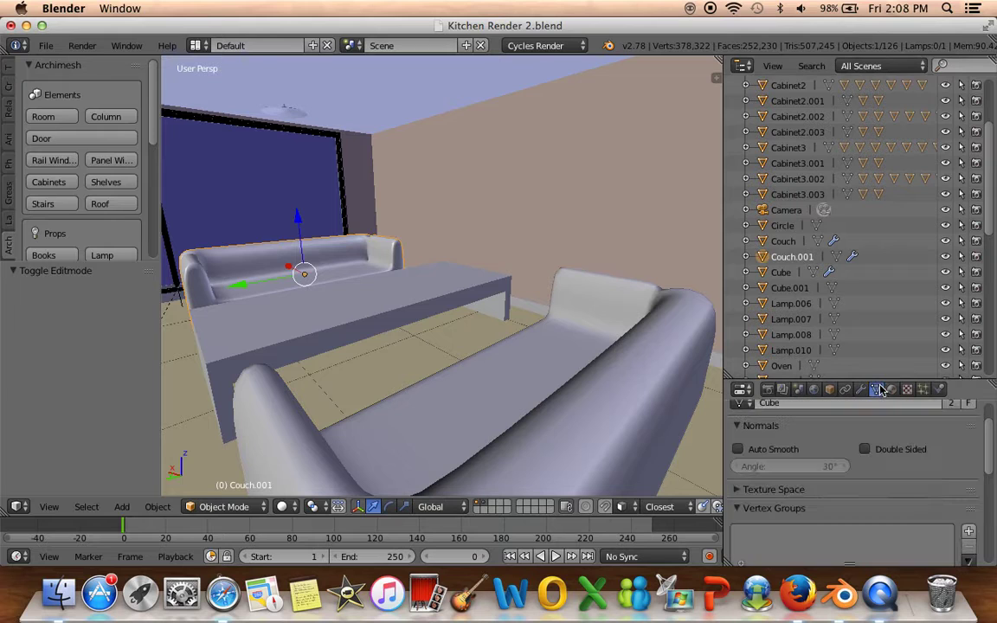
scroll(779, 450, up, 2)
click(744, 445)
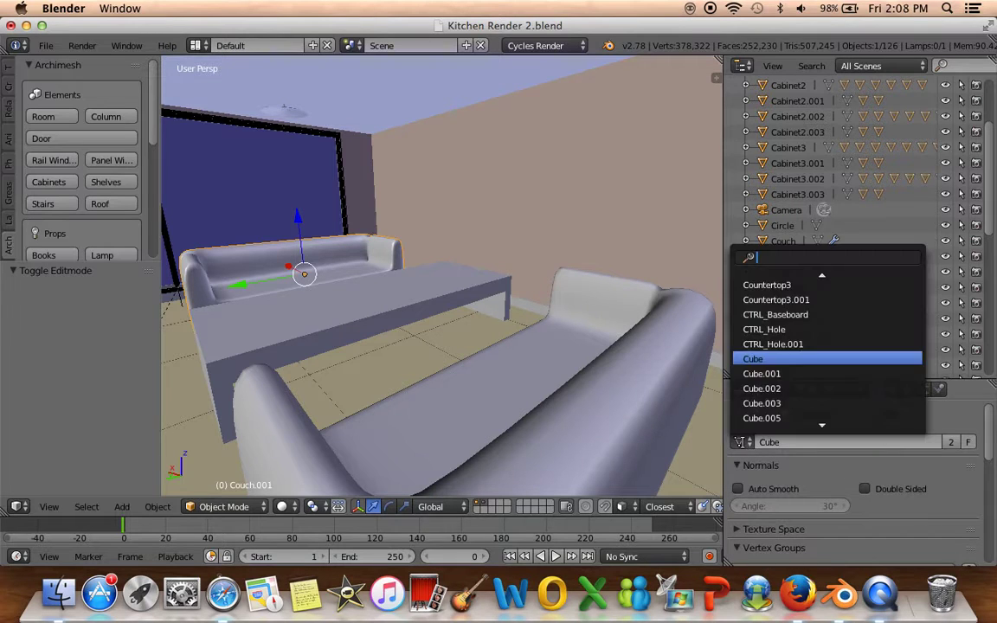
Compare both couches' shared Cube mesh, then enter Edit Mode on the front couch
right_click(665, 400)
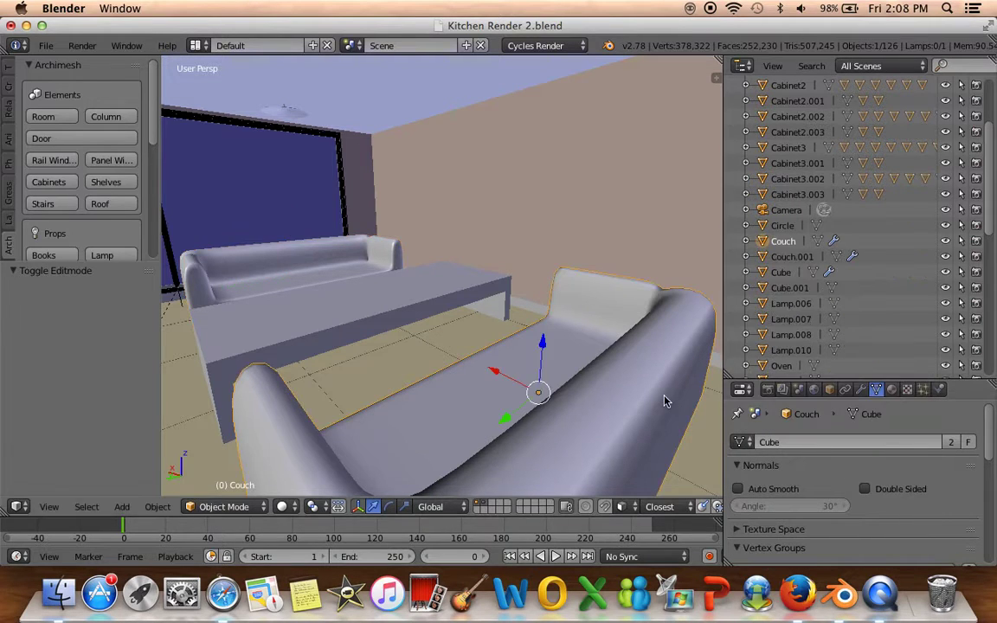
right_click(321, 256)
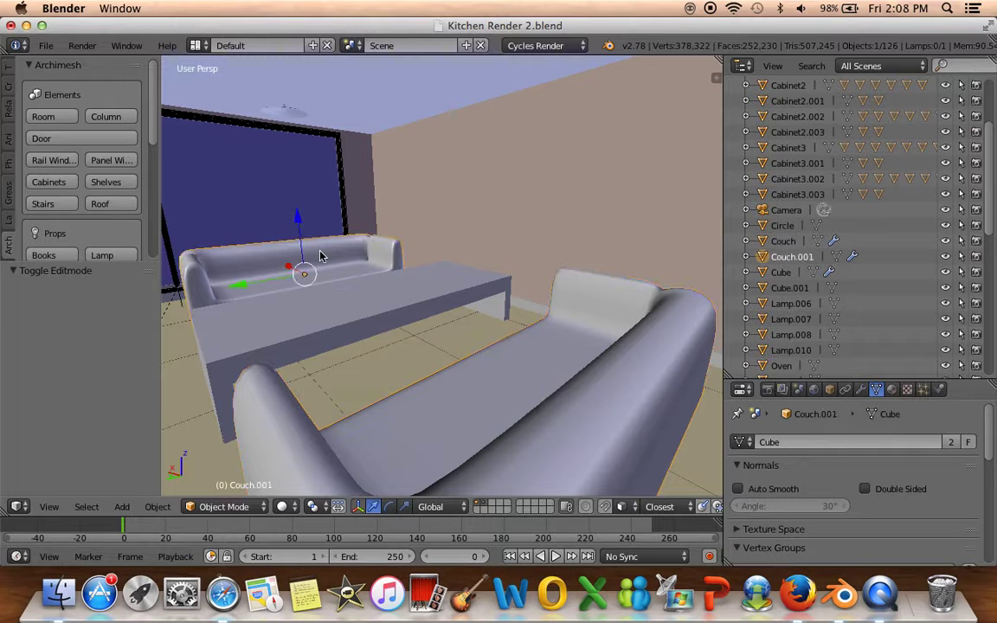
right_click(550, 389)
right_click(279, 258)
right_click(472, 351)
key(Tab)
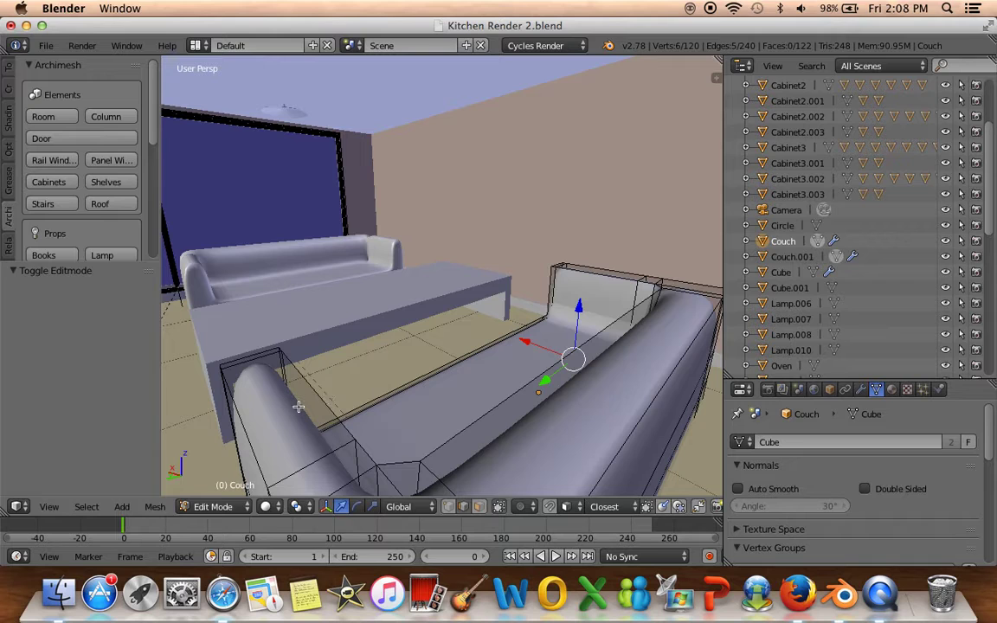
Add an edge loop across the couch, then reorient to its front with vertices deselected
key(ctrl+r)
click(297, 406)
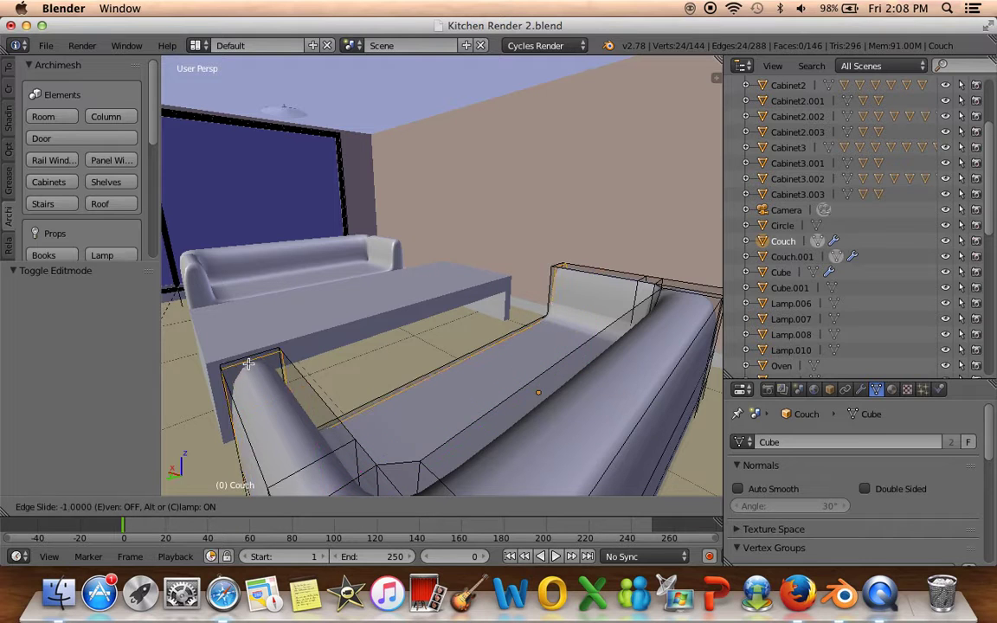
click(251, 374)
key(Tab)
key(Tab)
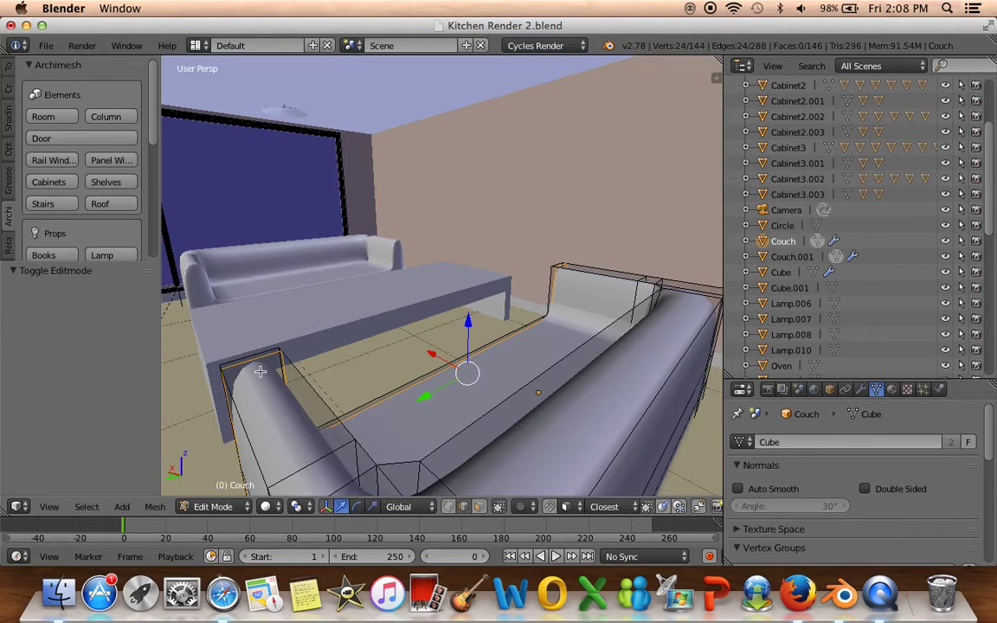
key(a)
middle_drag(290, 395, 302, 397)
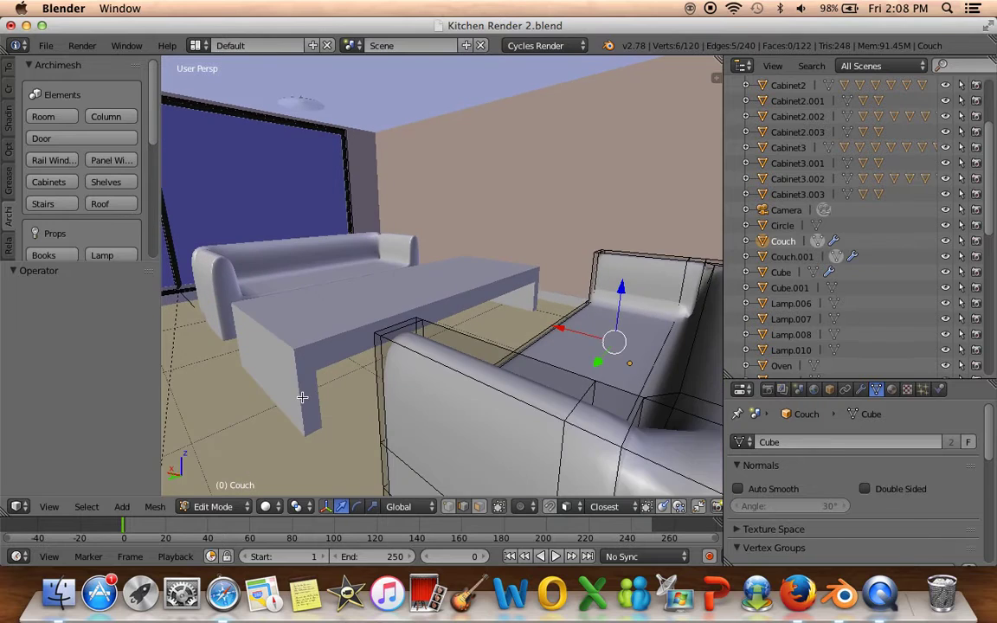
key(a)
Try an edge loop along the couch arm, undo it back to 120 vertices, and view the side
key(ctrl+r)
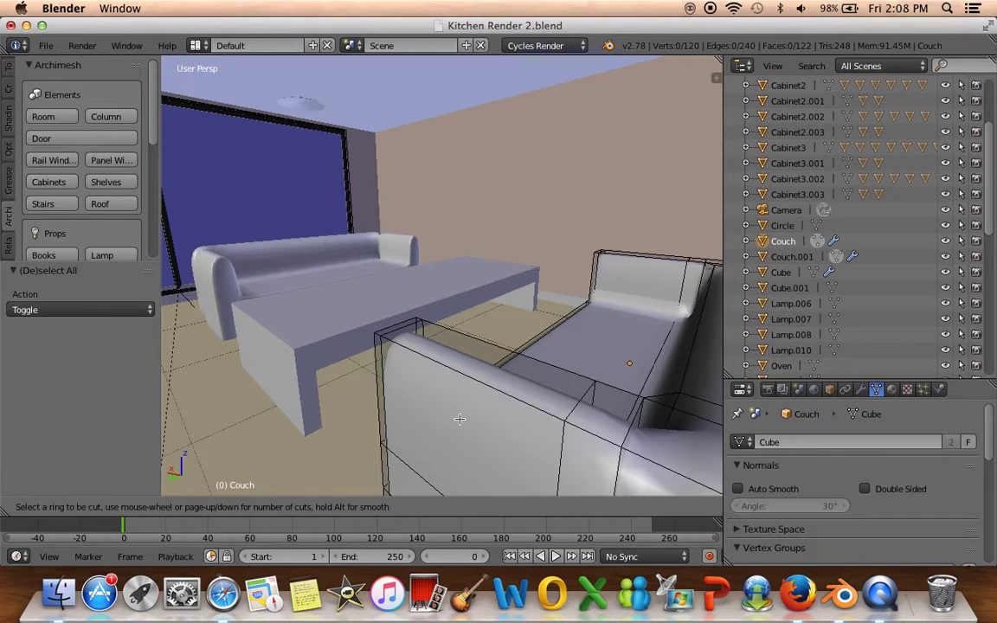
click(381, 377)
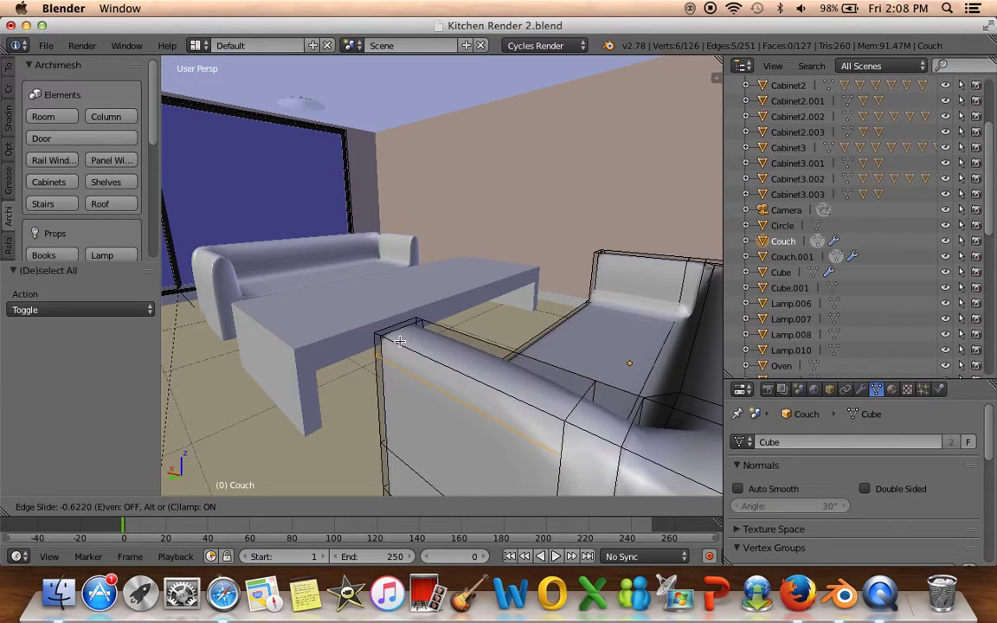
click(400, 342)
key(ctrl+z)
mouse_move(434, 413)
middle_down()
mouse_move(402, 390)
mouse_move(451, 364)
middle_up()
key(ctrl+r)
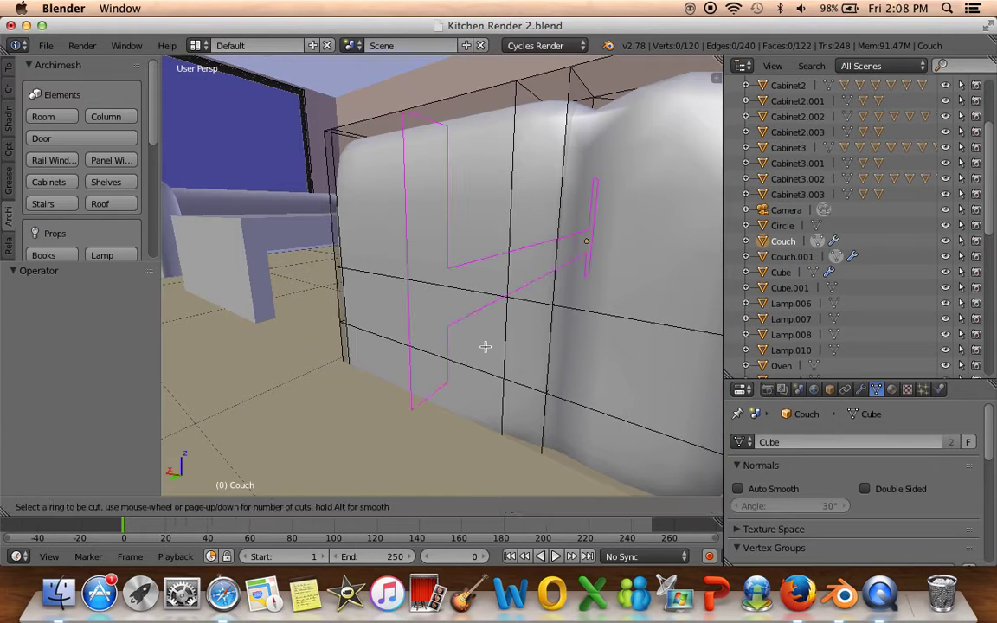
Try loop cuts on the couch side, including a 0.8 slide, undoing the misplaced ones
click(485, 346)
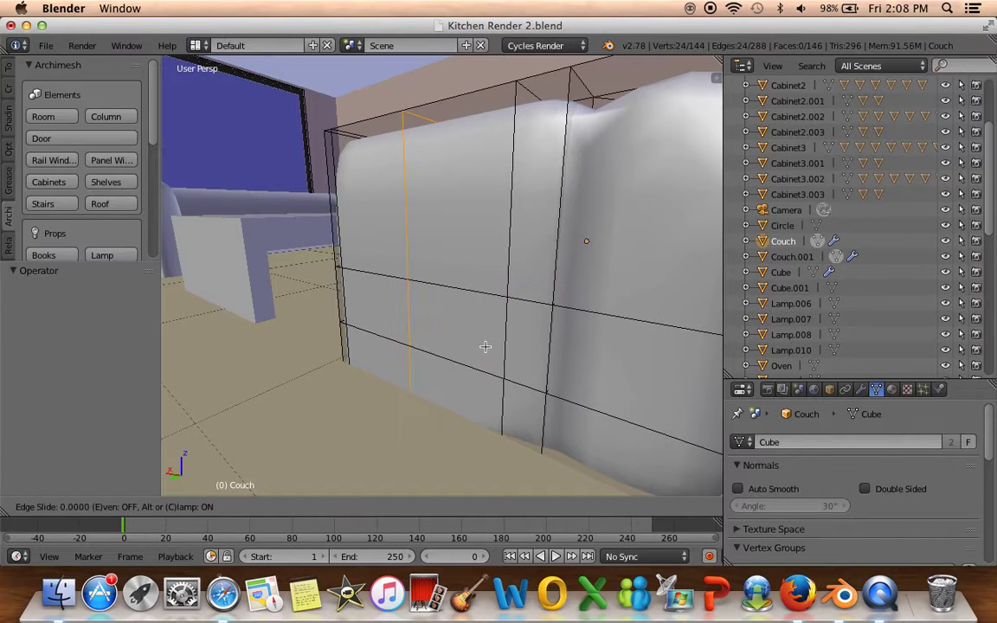
click(398, 344)
key(ctrl+z)
key(ctrl+r)
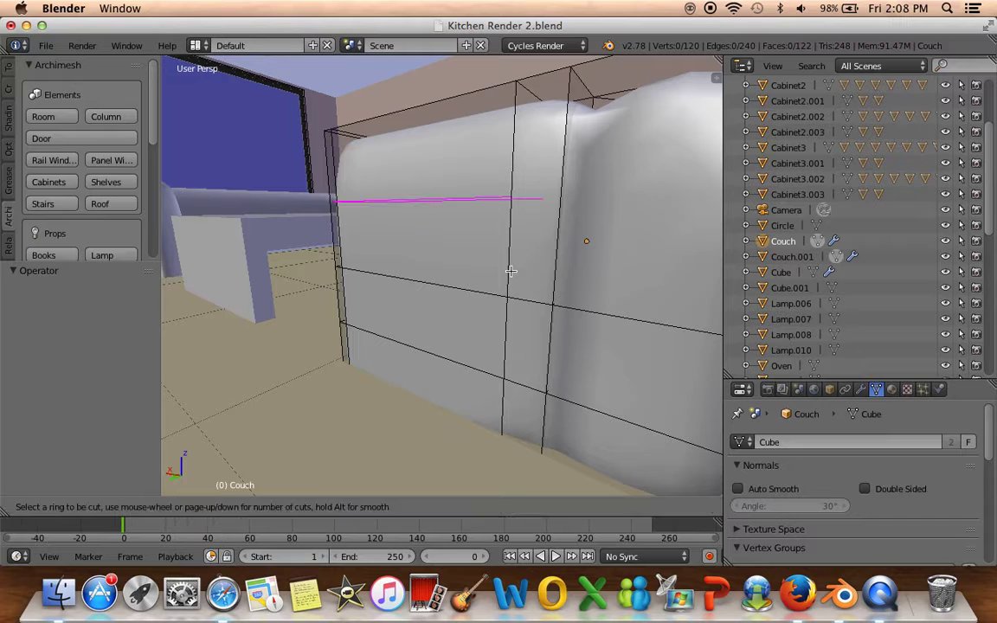
click(511, 271)
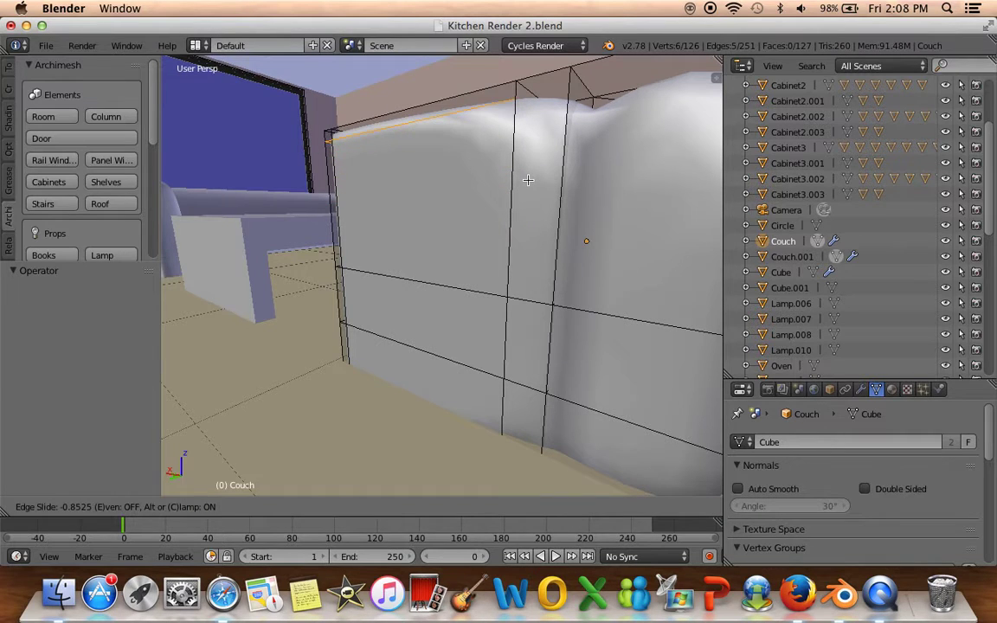
text(.8)
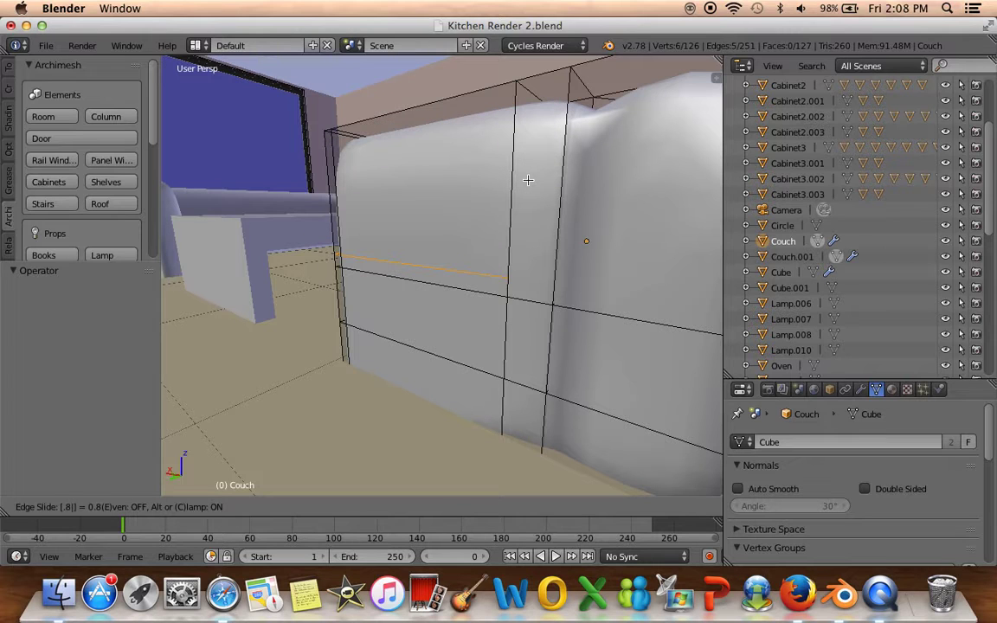
key(Return)
key(ctrl+z)
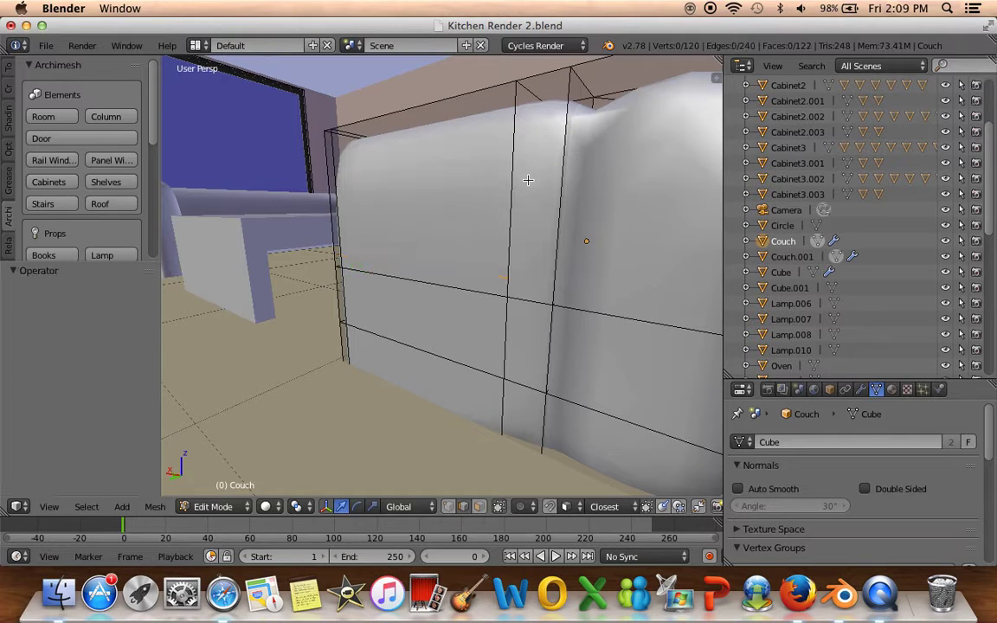
Cut a loop on the couch side slid to -0.8 near its top edge, reaching 126 vertices
key(ctrl+r)
click(485, 189)
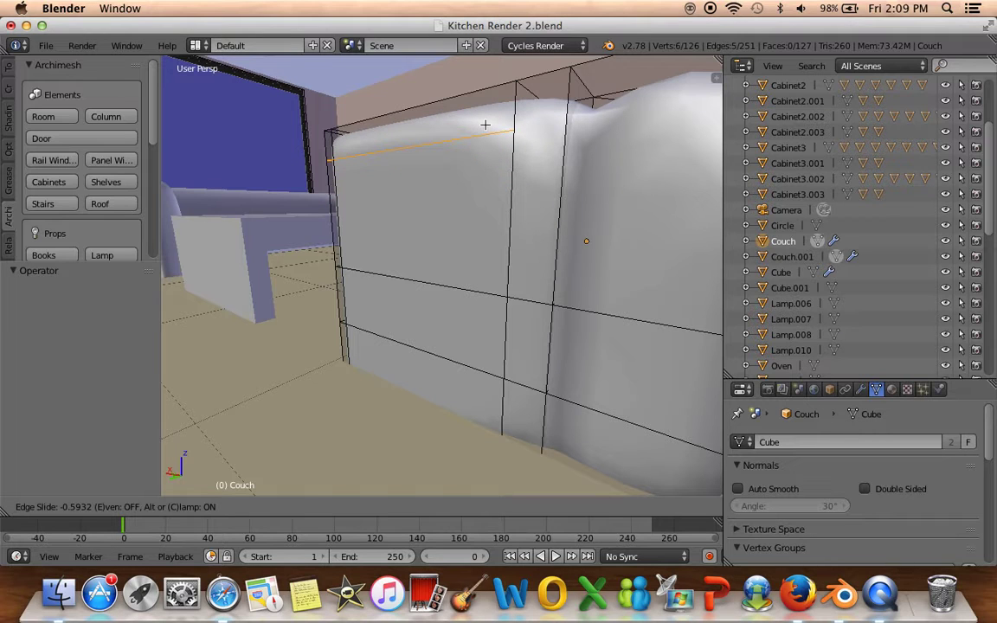
text(-.8)
key(Return)
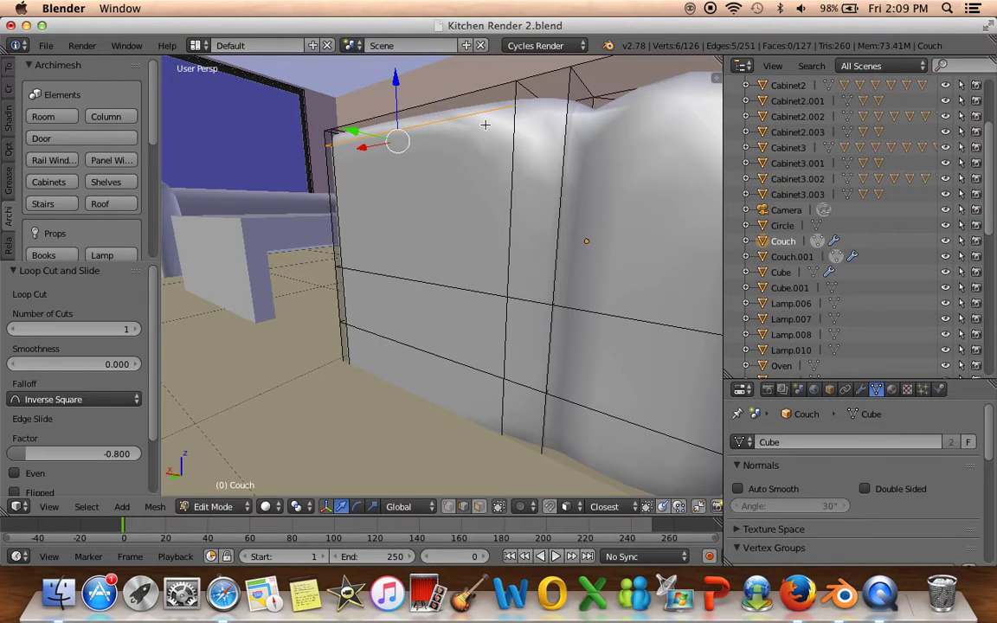
key(ctrl+r)
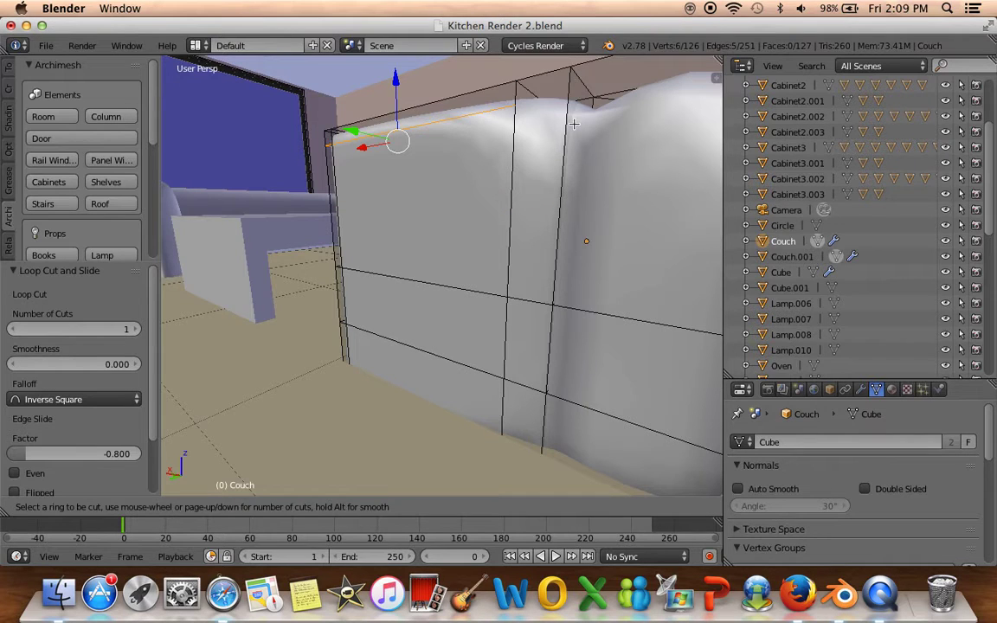
key(Escape)
mouse_move(574, 120)
middle_down()
mouse_move(574, 241)
mouse_move(487, 219)
middle_up()
key(a)
scroll(479, 362, up, 5)
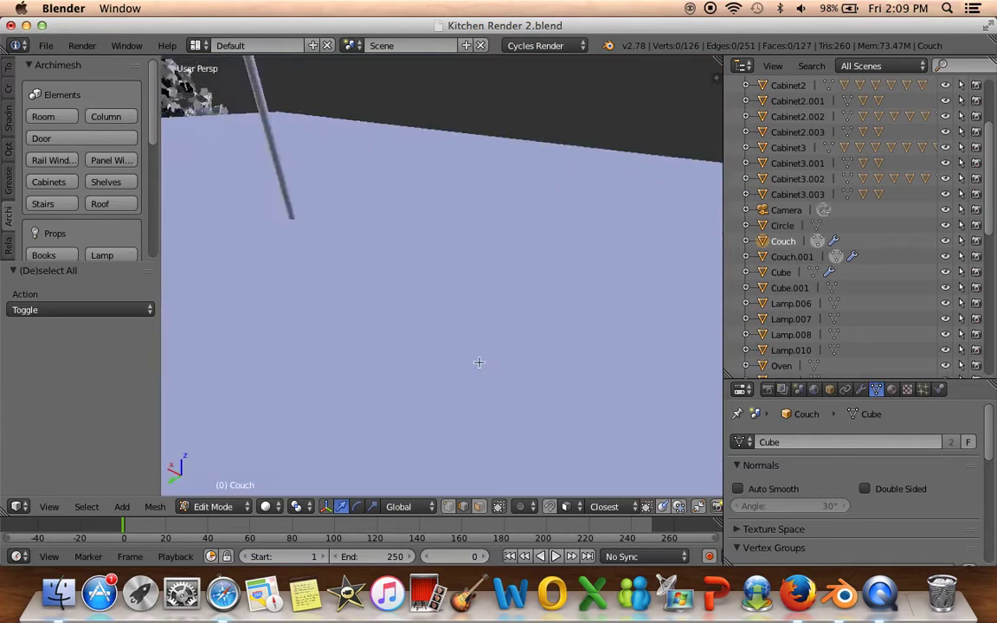
Add an edge loop along the backrest, sliding it in reverse toward the top edge
scroll(480, 362, down, 5)
mouse_move(467, 330)
middle_down()
mouse_move(413, 325)
mouse_move(424, 289)
mouse_move(468, 262)
middle_up()
key(ctrl+r)
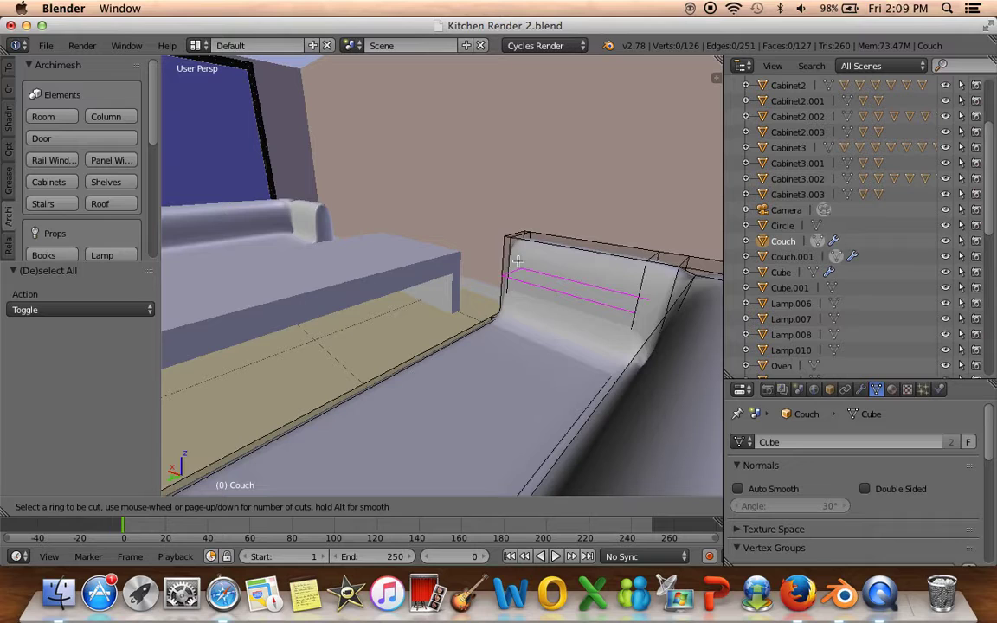
click(517, 261)
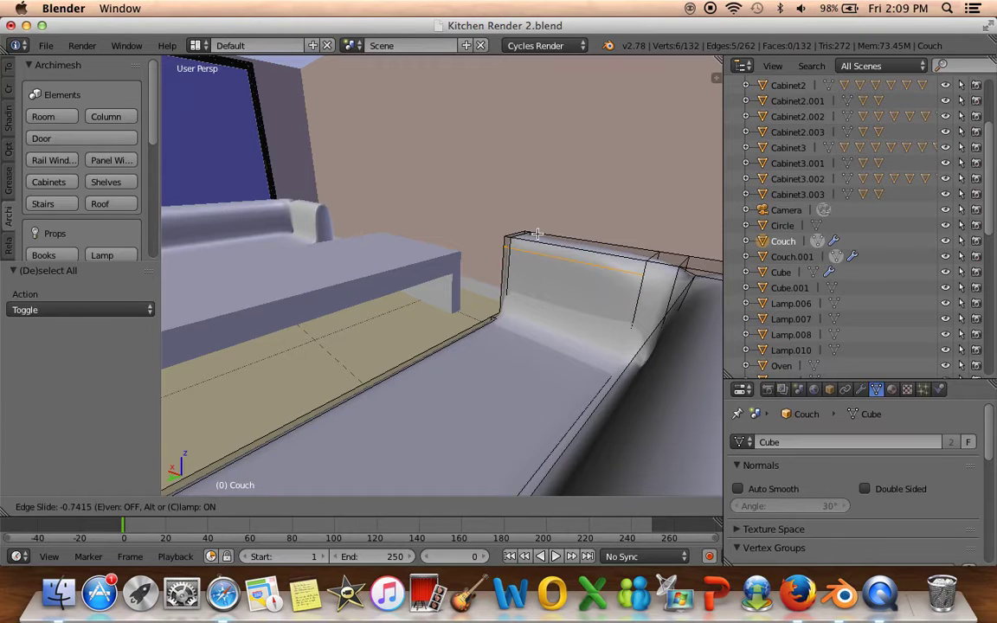
key(minus)
click(537, 234)
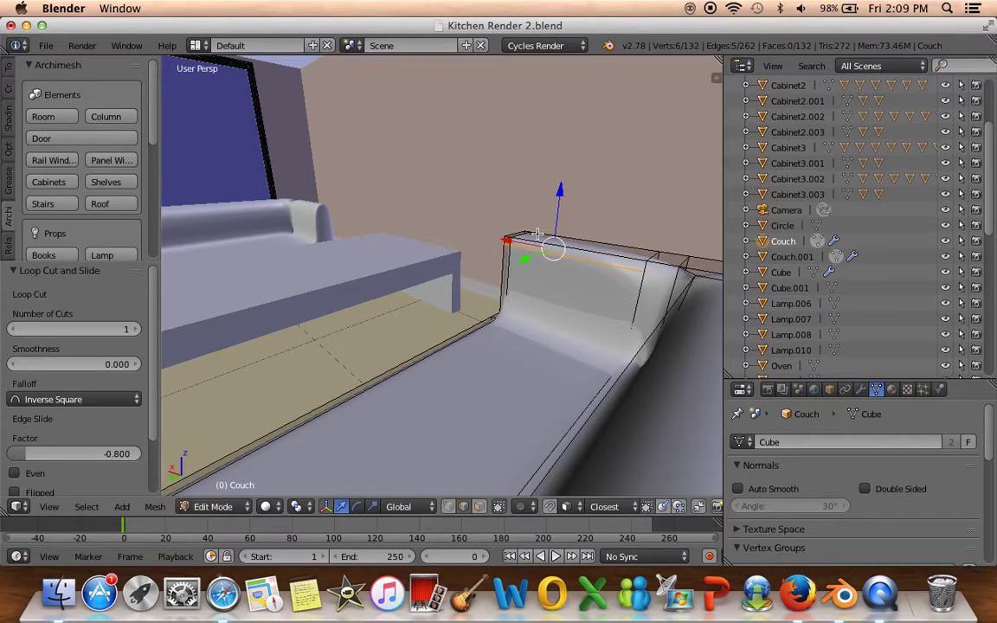
Leave Edit Mode with the couch at 132 vertices and deselect everything
key(Tab)
scroll(538, 237, down, 5)
scroll(519, 232, down, 5)
key(Tab)
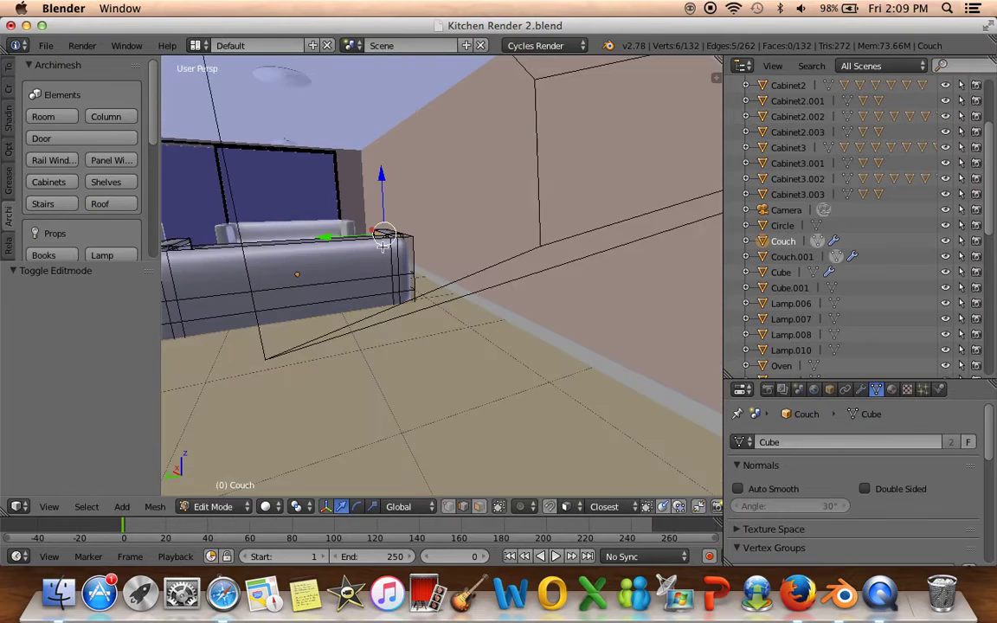
scroll(436, 256, down, 4)
key(Tab)
key(a)
scroll(435, 258, down, 2)
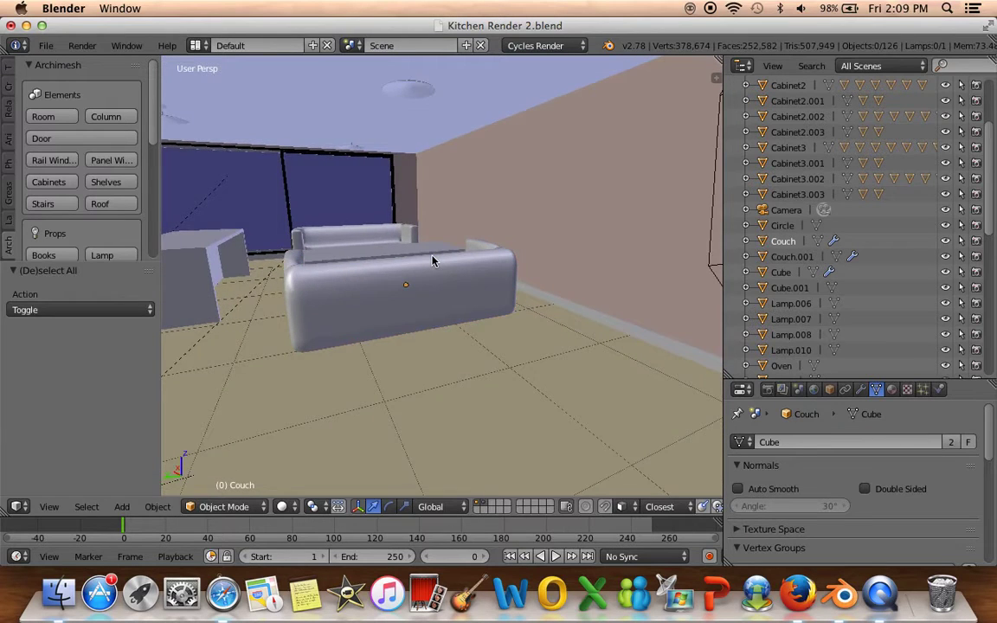
Through the camera, preview the kitchen twice in Rendered shading, ending back in Solid
key(KP_0)
click(286, 506)
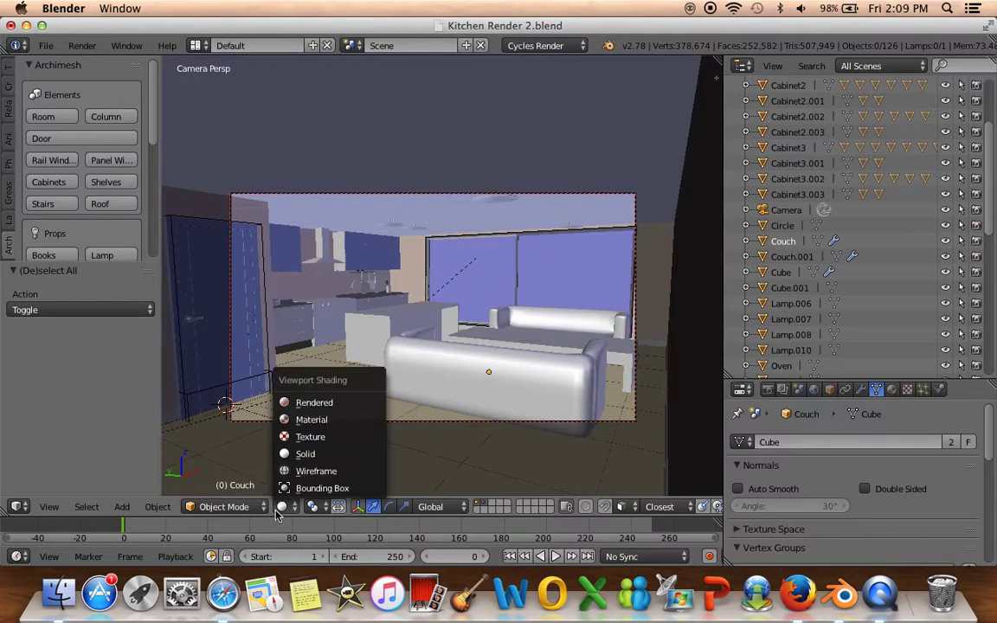
click(298, 401)
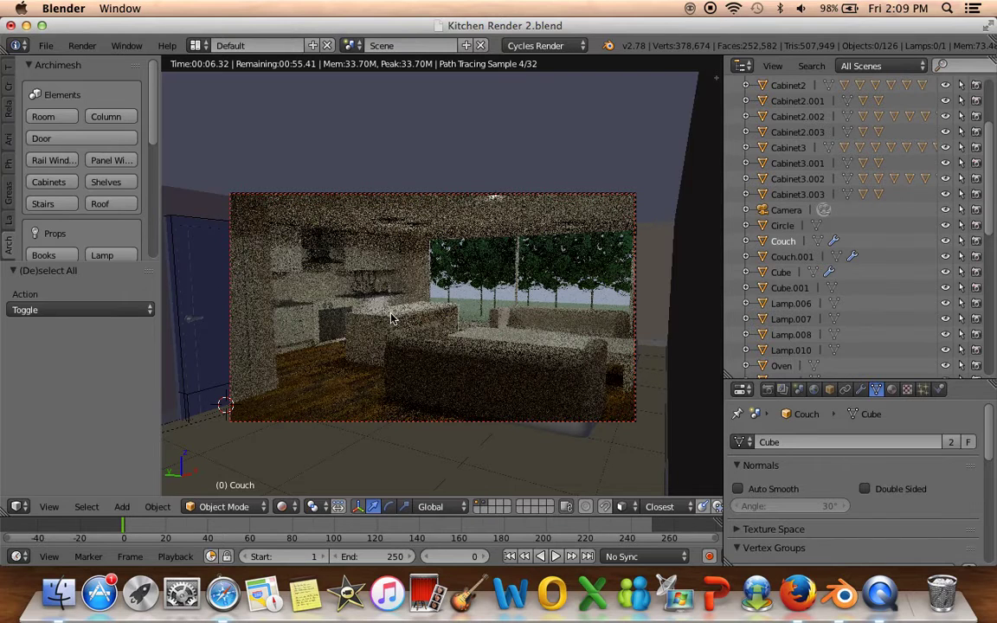
click(281, 507)
click(308, 457)
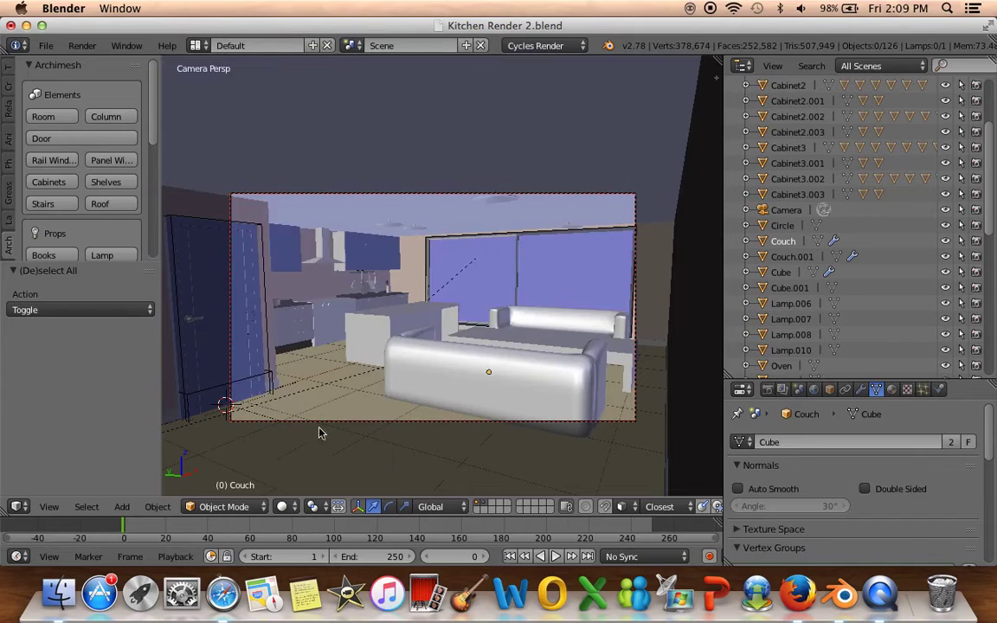
click(281, 506)
click(303, 404)
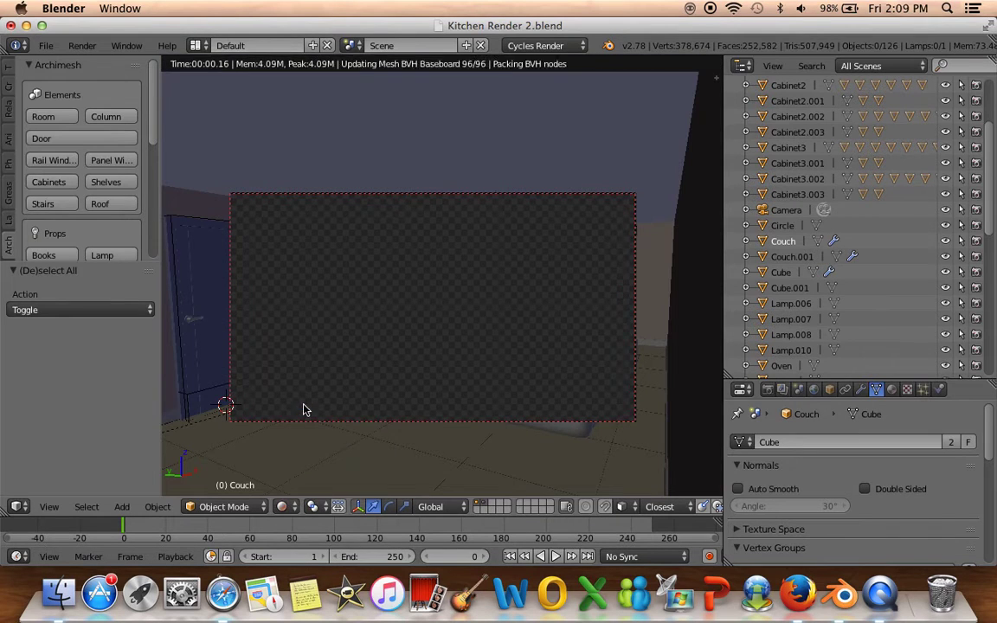
click(281, 507)
click(301, 454)
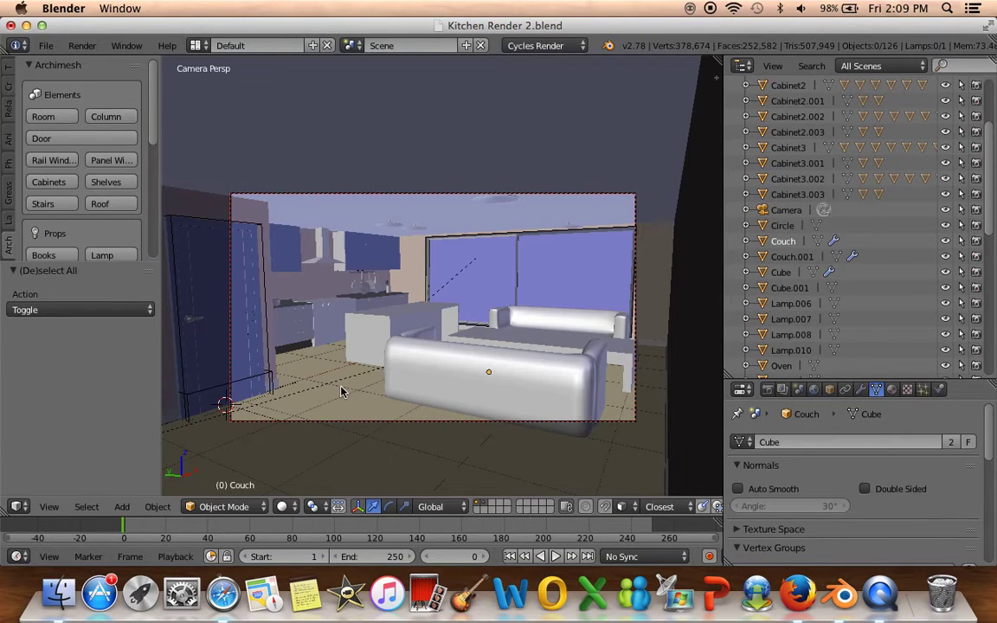
key(KP_0)
key(KP_0)
mouse_move(318, 347)
middle_down()
mouse_move(362, 462)
mouse_move(506, 359)
mouse_move(442, 226)
middle_up()
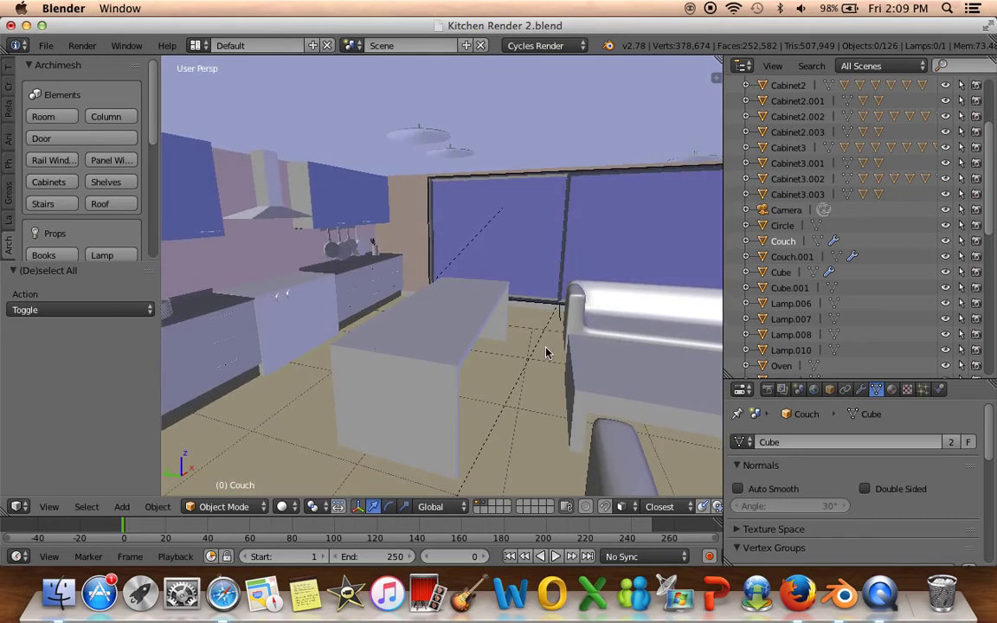
mouse_move(511, 251)
middle_down()
mouse_move(553, 278)
mouse_move(442, 336)
middle_up()
scroll(445, 339, up, 2)
scroll(506, 339, up, 2)
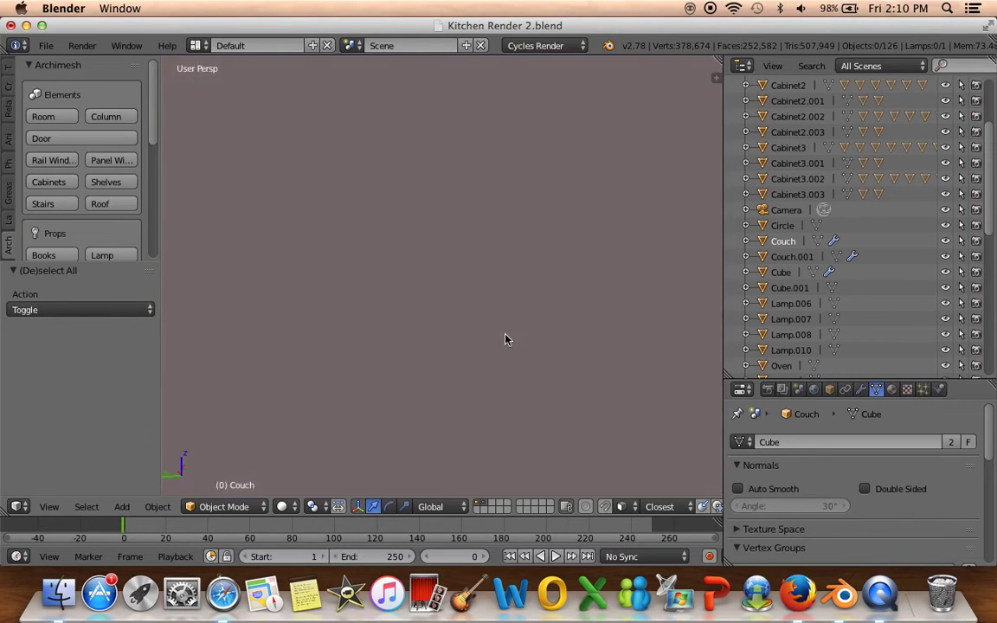
scroll(504, 357, up, 2)
mouse_move(505, 358)
middle_down()
mouse_move(323, 345)
mouse_move(405, 367)
mouse_move(459, 401)
mouse_move(507, 398)
mouse_move(512, 378)
mouse_move(443, 397)
mouse_move(452, 375)
middle_up()
scroll(452, 375, up, 1)
scroll(456, 371, up, 3)
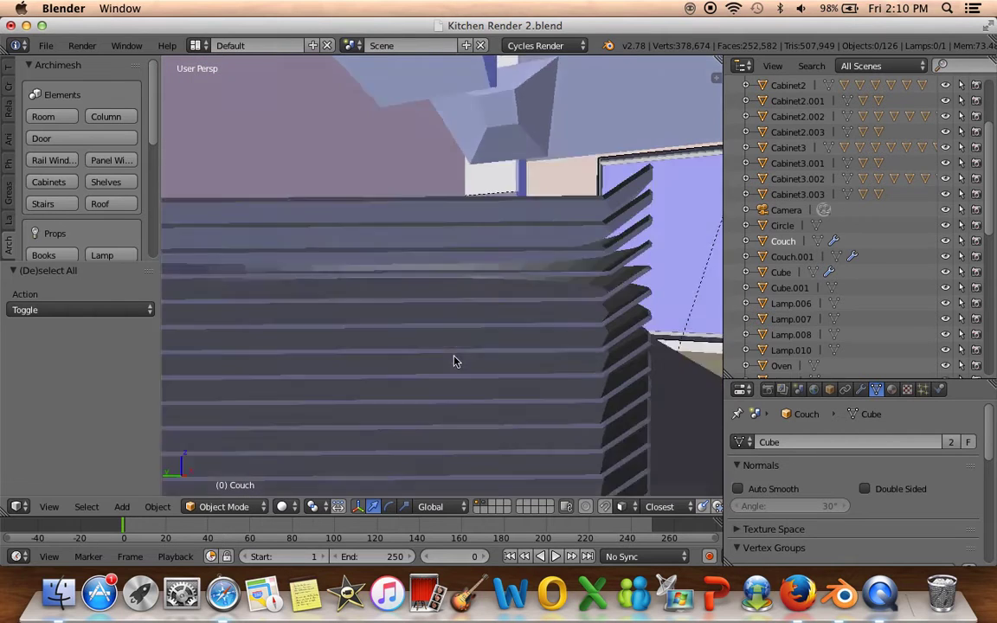
scroll(456, 362, up, 2)
scroll(456, 362, down, 5)
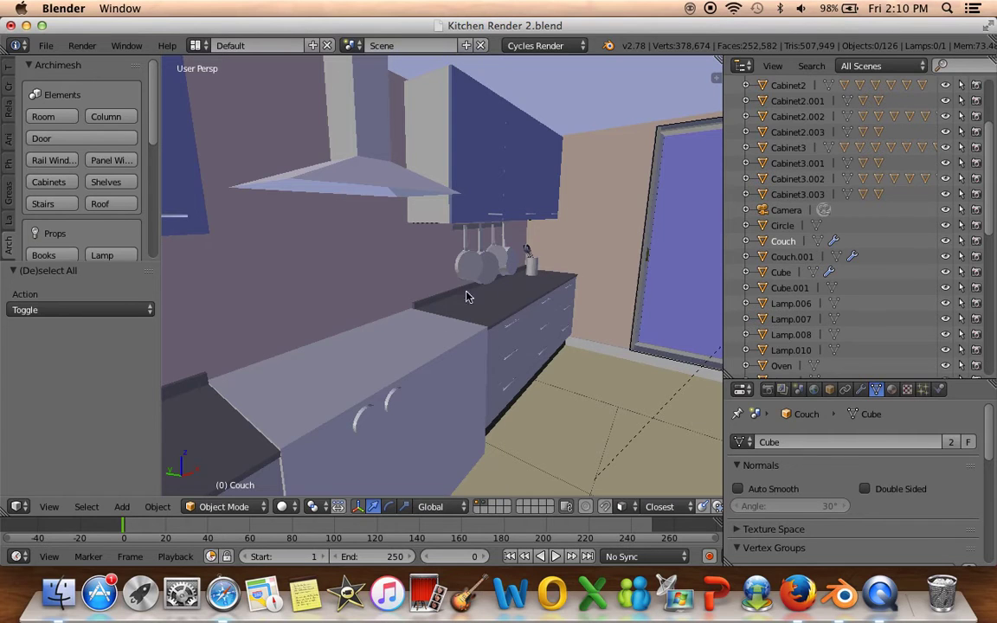
mouse_move(603, 467)
middle_down()
mouse_move(523, 362)
mouse_move(470, 322)
mouse_move(474, 339)
mouse_move(561, 309)
mouse_move(516, 352)
mouse_move(433, 332)
mouse_move(363, 418)
mouse_move(248, 335)
mouse_move(376, 334)
mouse_move(369, 330)
middle_up()
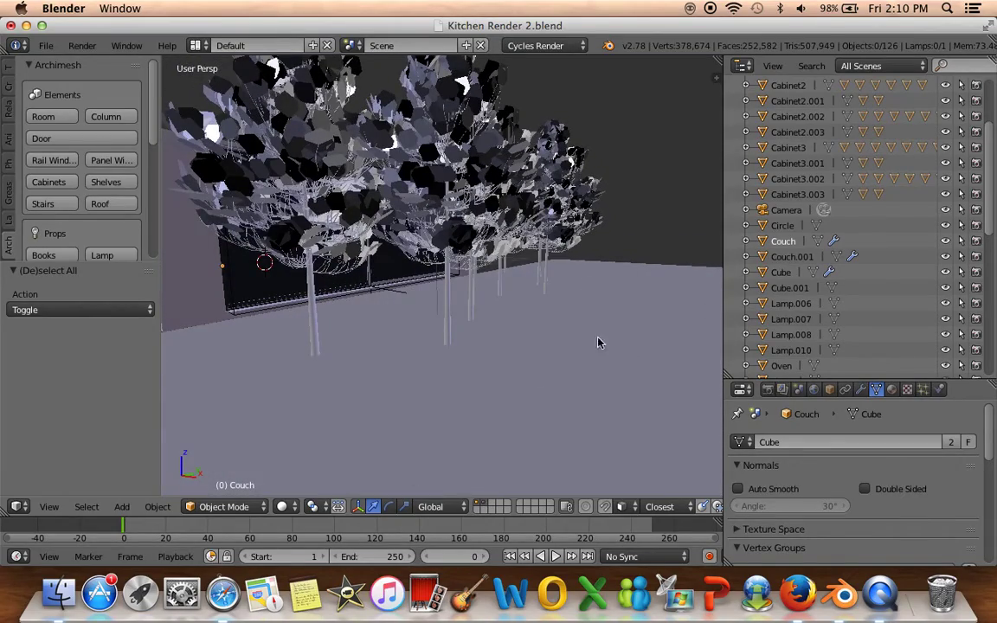
scroll(599, 343, down, 5)
mouse_move(596, 344)
middle_down()
mouse_move(521, 430)
mouse_move(224, 403)
mouse_move(658, 414)
mouse_move(421, 385)
mouse_move(510, 352)
middle_up()
key(KP_0)
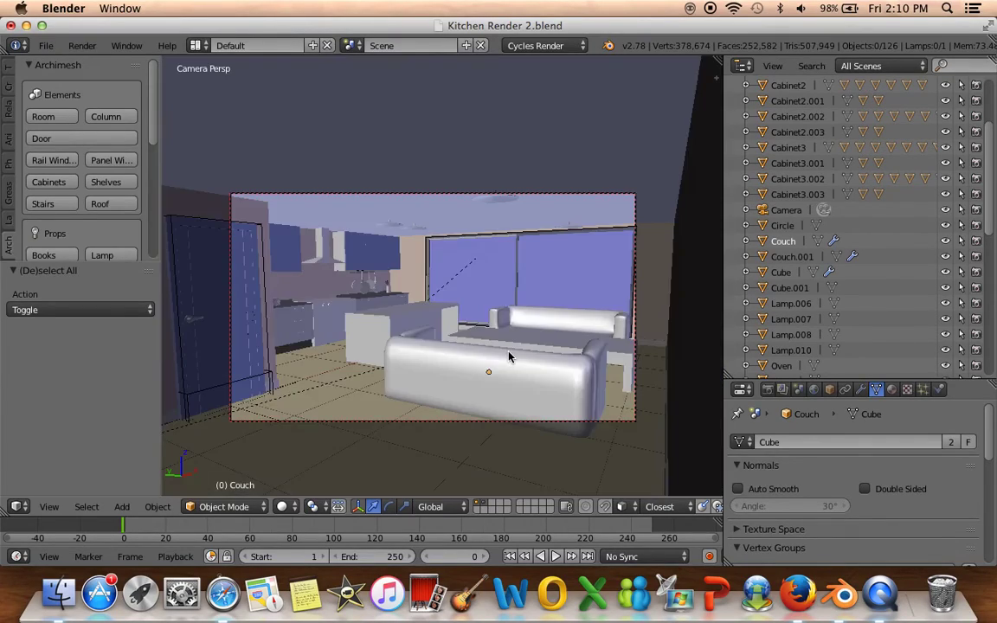
mouse_move(510, 362)
middle_down()
mouse_move(530, 385)
mouse_move(412, 409)
mouse_move(338, 387)
mouse_move(198, 383)
middle_up()
key(KP_0)
middle_drag(242, 364, 252, 364)
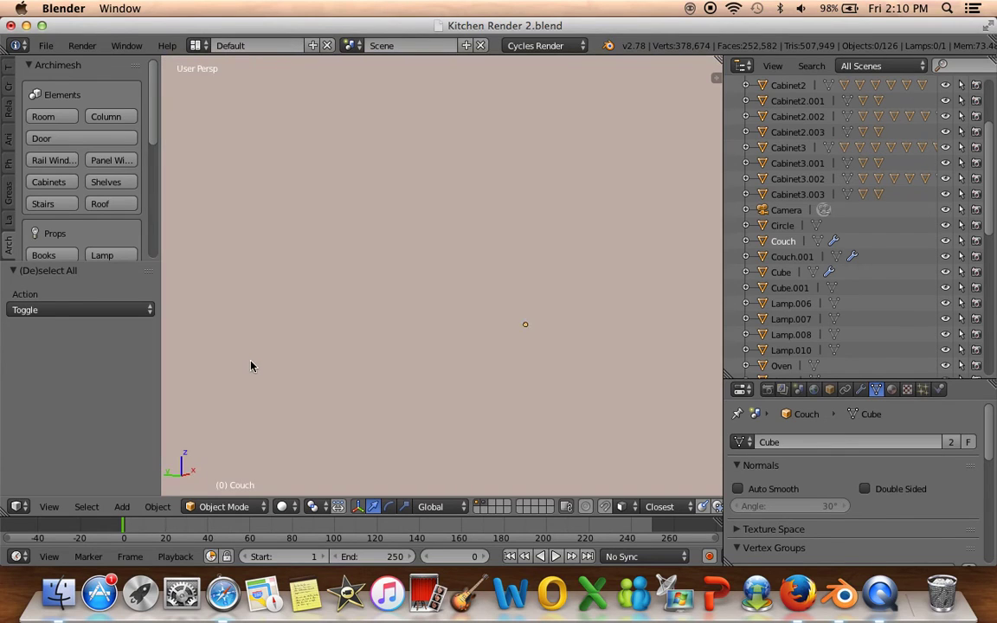
key(KP_0)
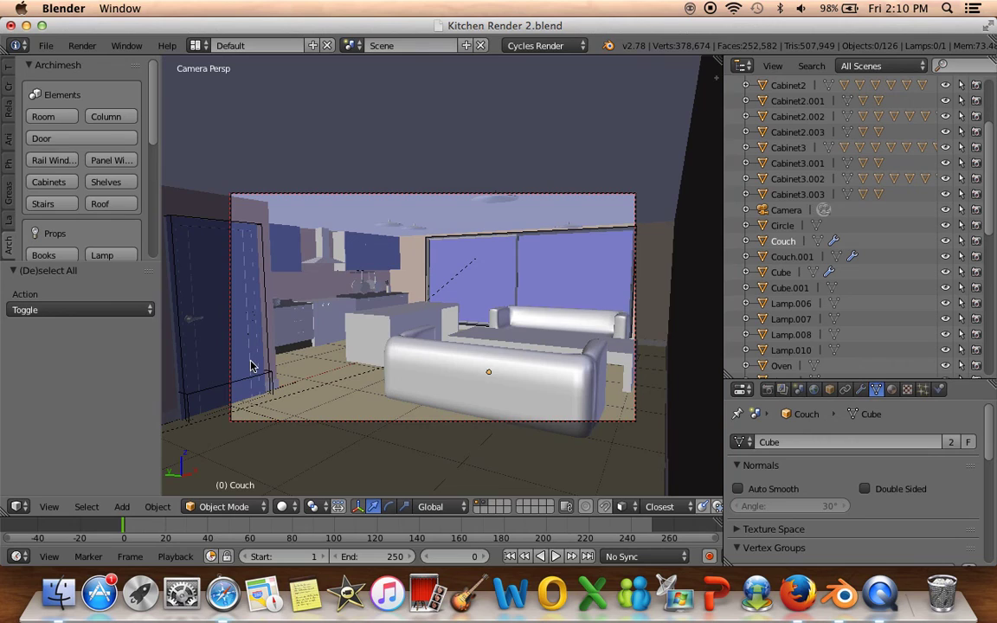
scroll(251, 366, up, 1)
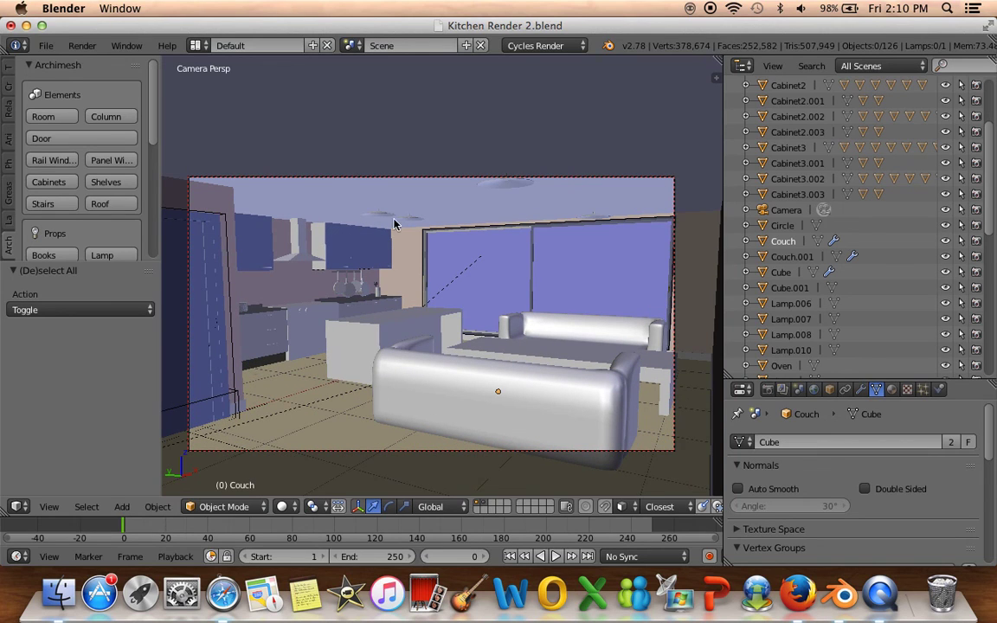